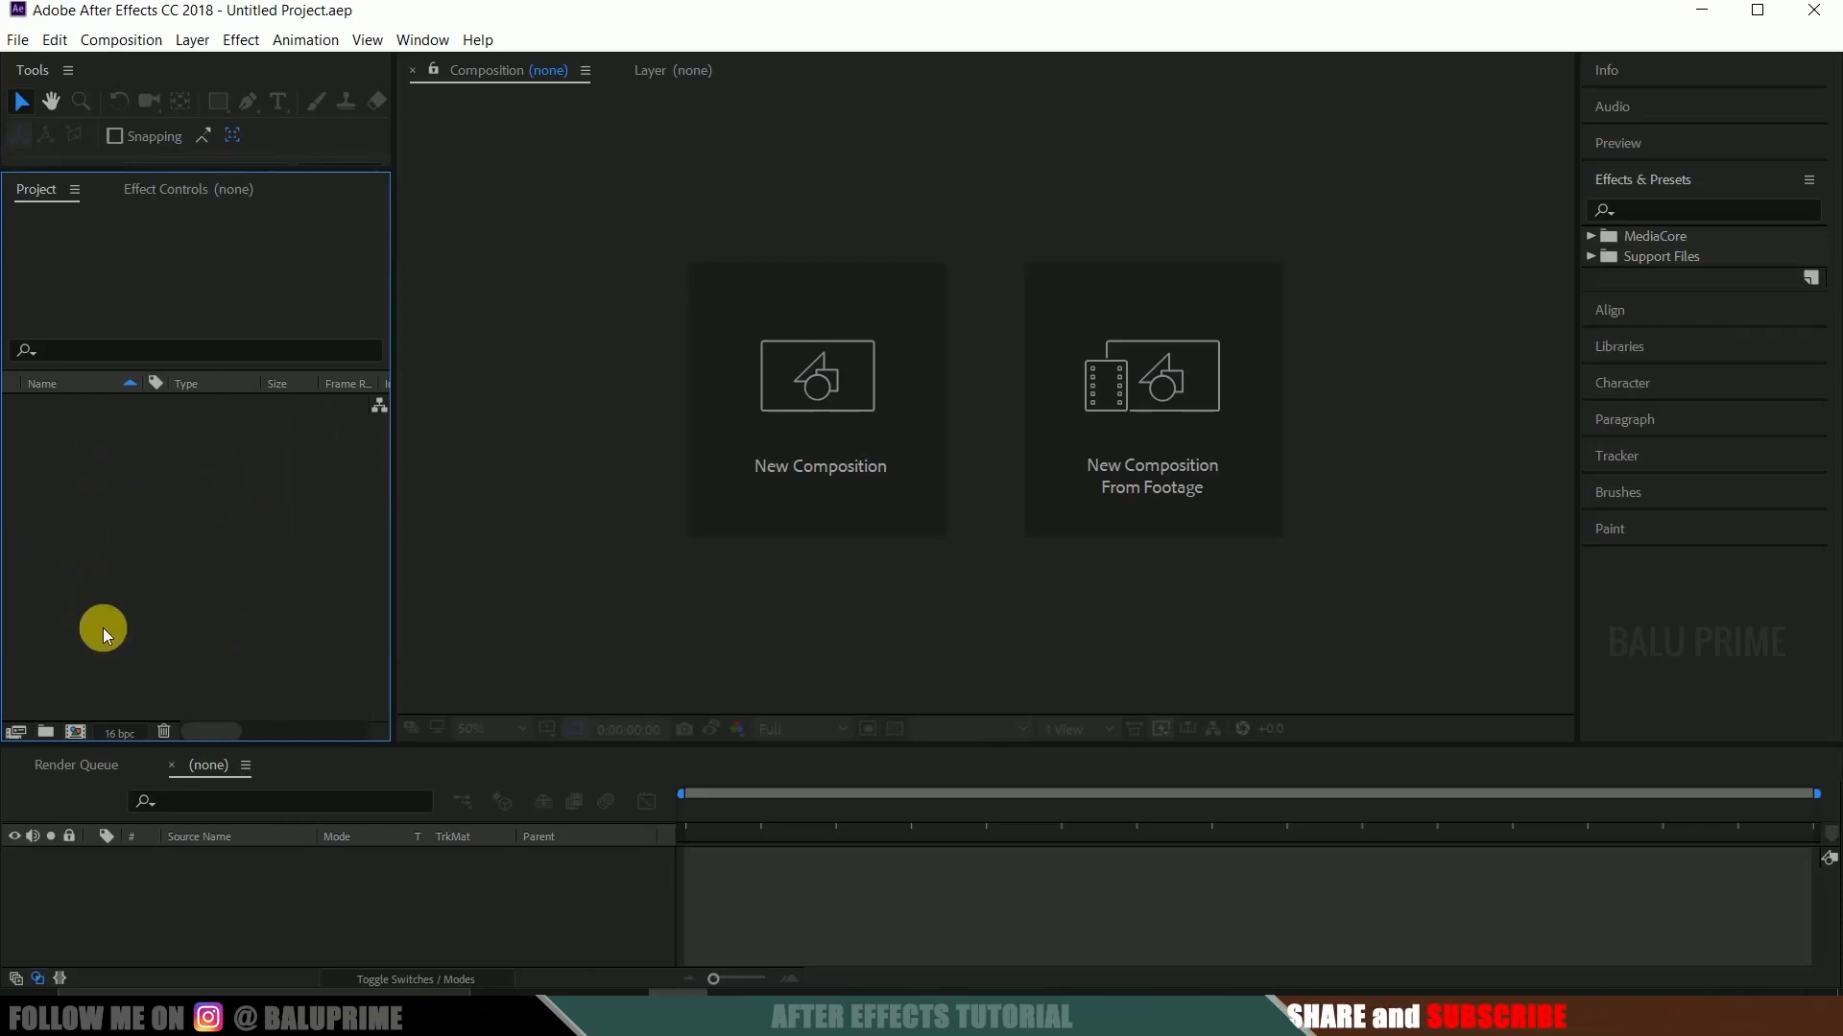
Import the 1.mov clip into the project and create a composition from it.
{"action": "right_click", "coordinate": [117, 458]}
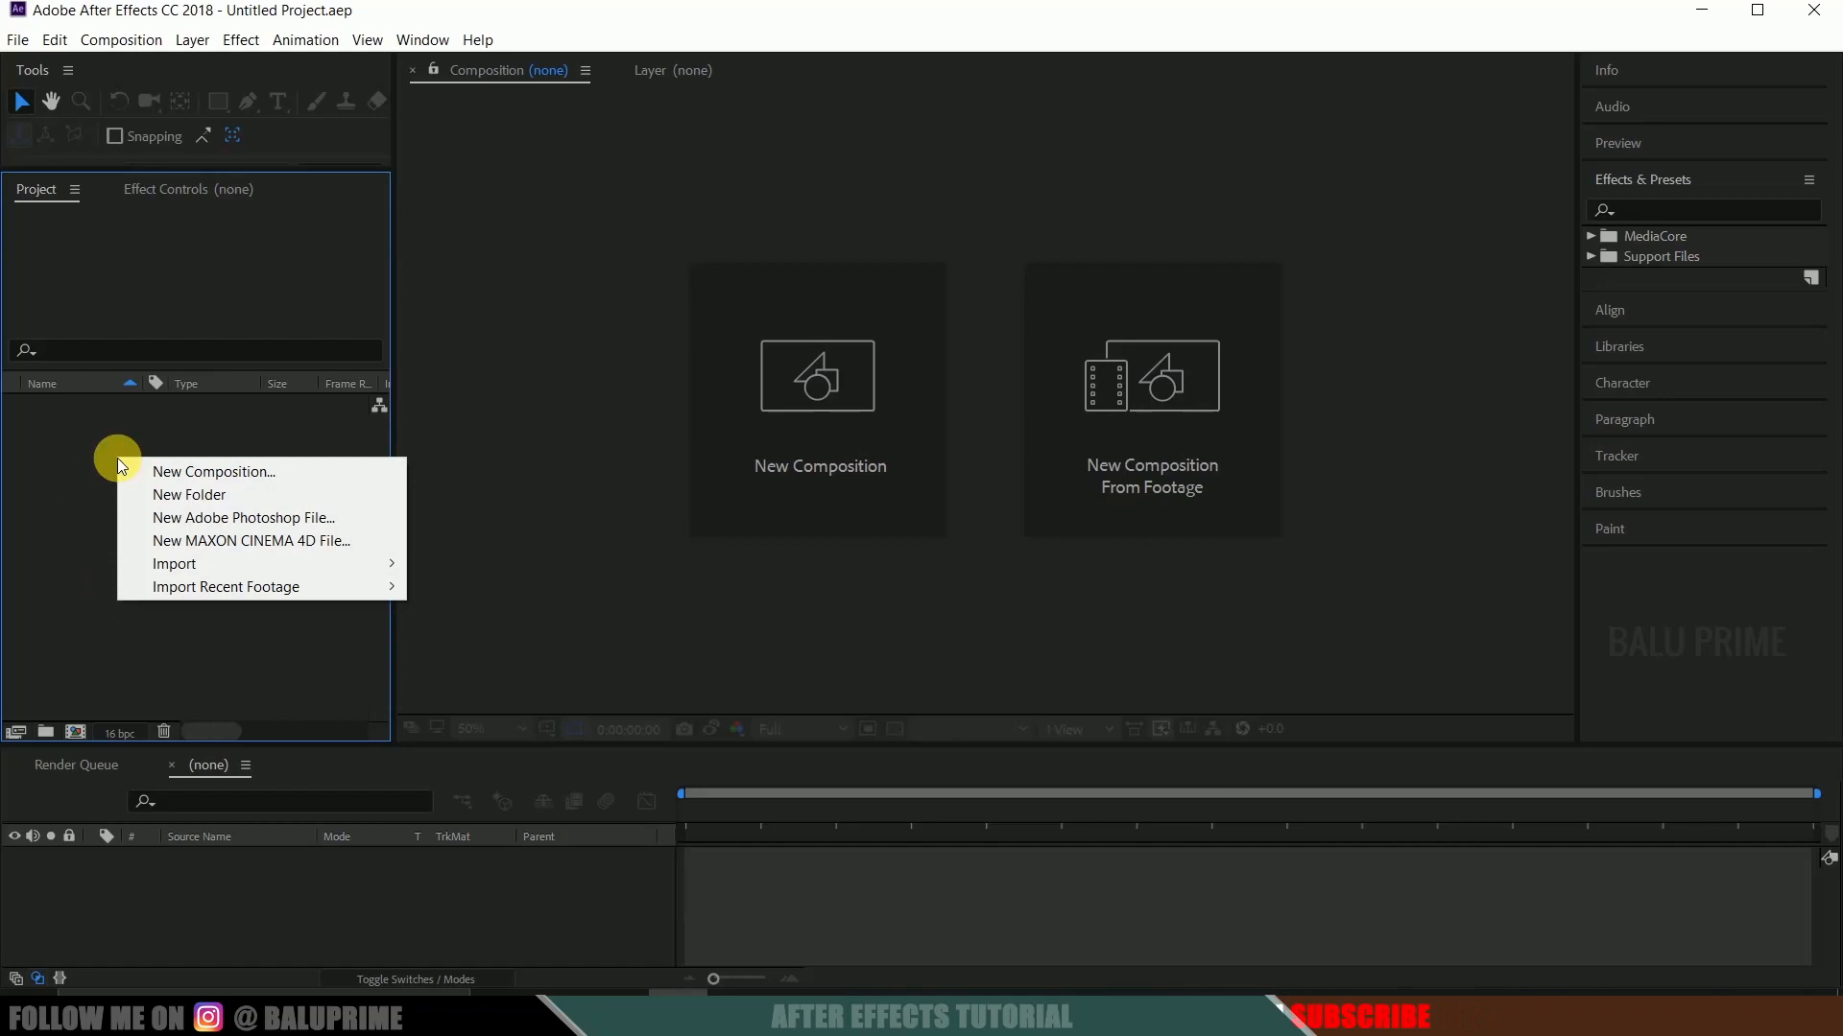
{"action": "mouse_move", "coordinate": [249, 564]}
{"action": "left_click", "coordinate": [459, 560]}
{"action": "left_click_drag", "start_coordinate": [704, 540], "coordinate": [265, 580]}
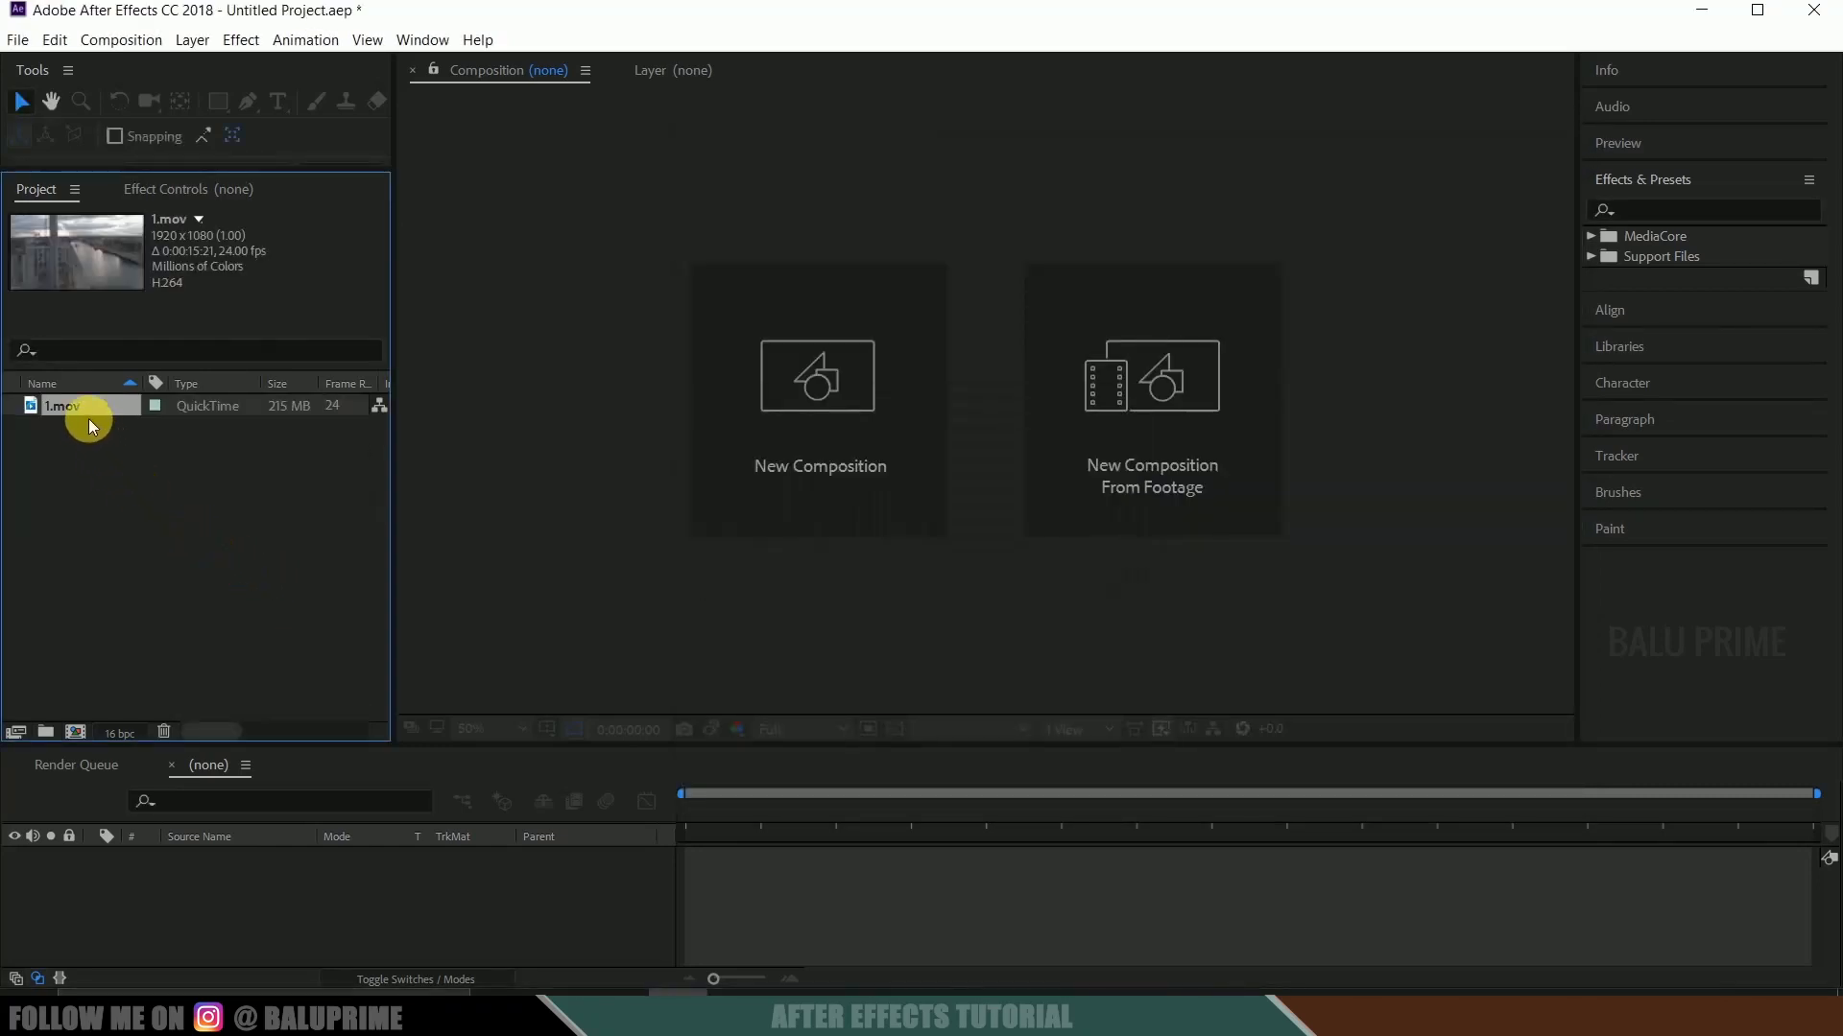
{"action": "left_click_drag", "start_coordinate": [85, 728], "coordinate": [84, 729]}
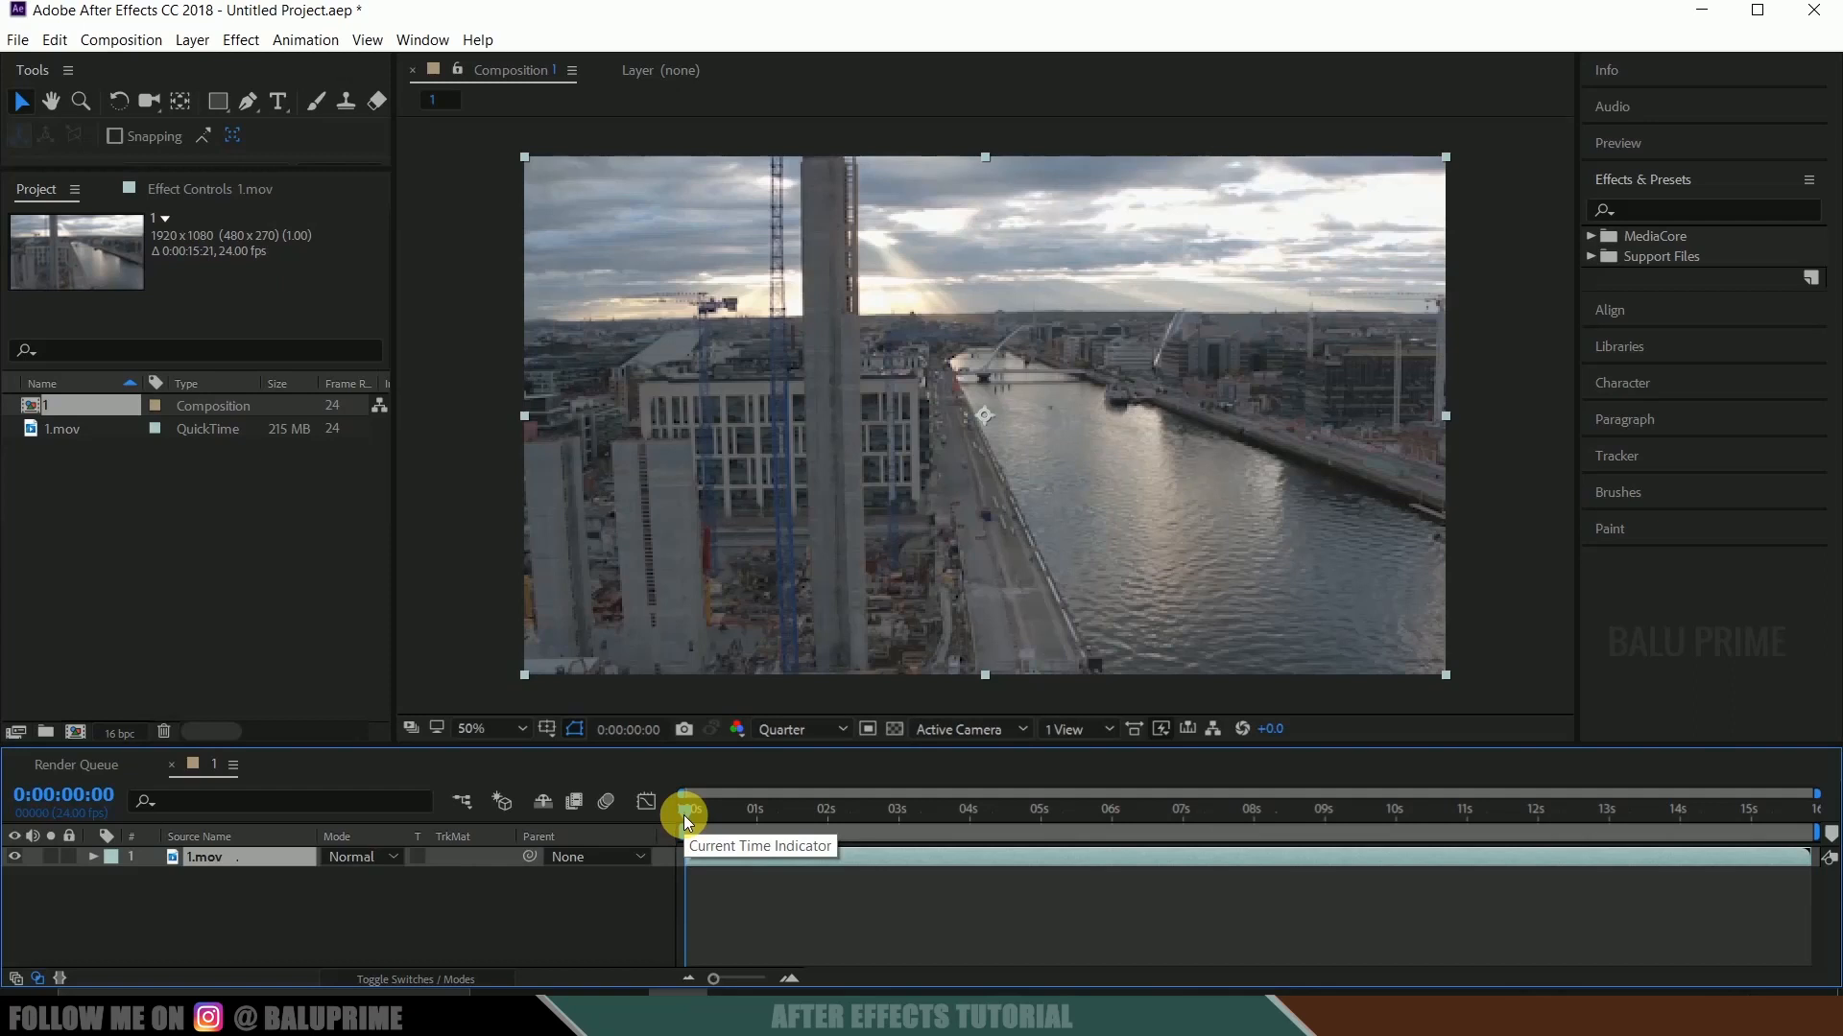
Preview the footage, end the work area at 0:00:10:00, and trim the composition to the work area.
{"action": "key", "text": "space"}
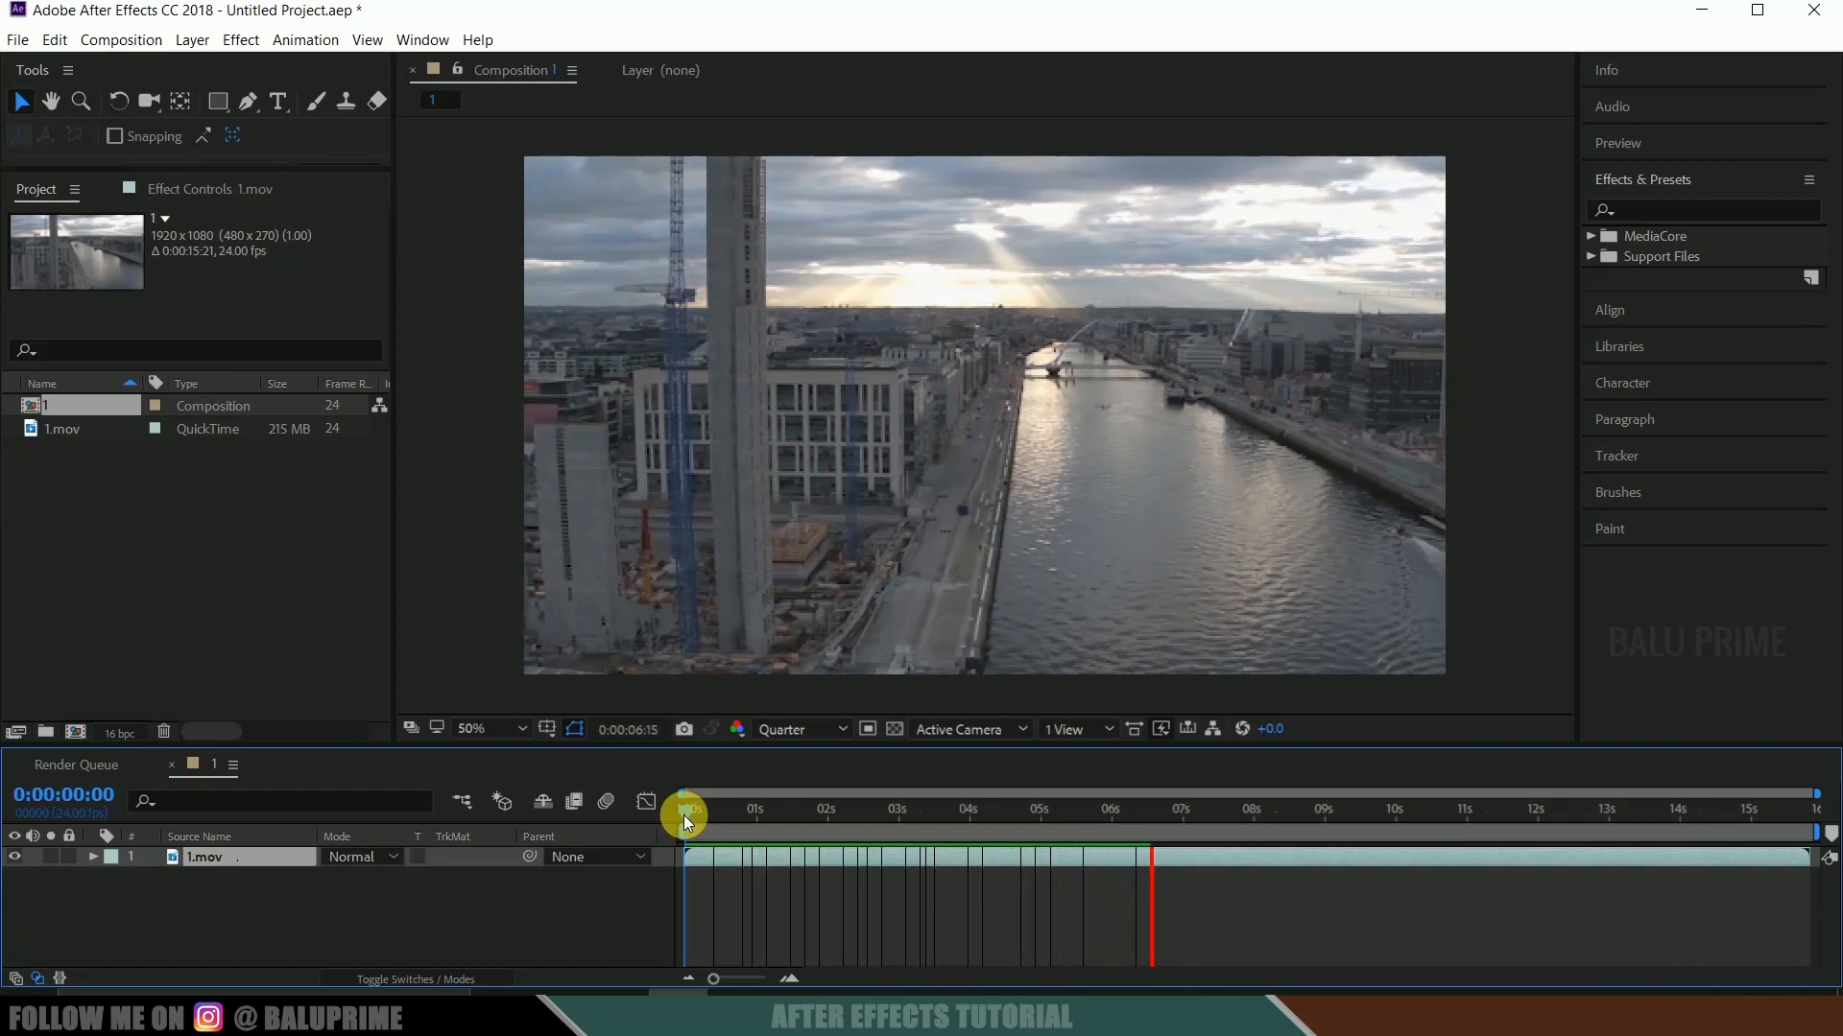
{"action": "left_click_drag", "start_coordinate": [684, 815], "coordinate": [1392, 841]}
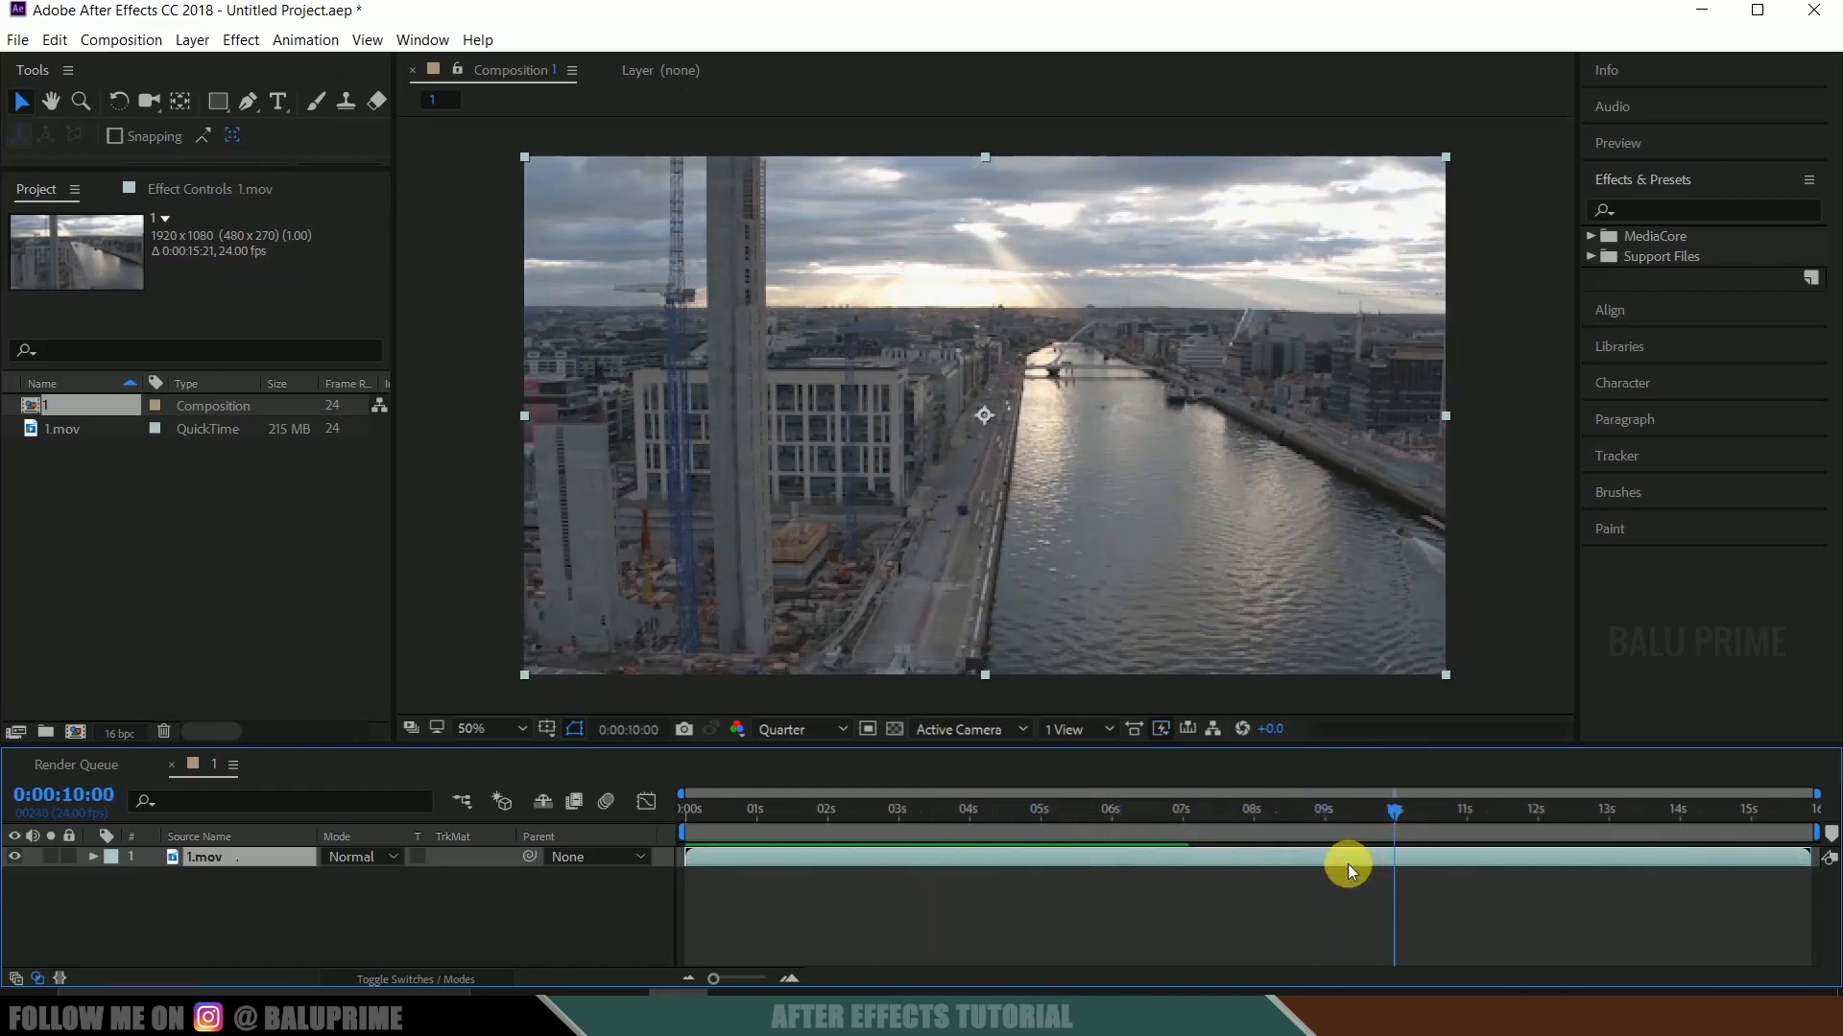
{"action": "key", "text": "n"}
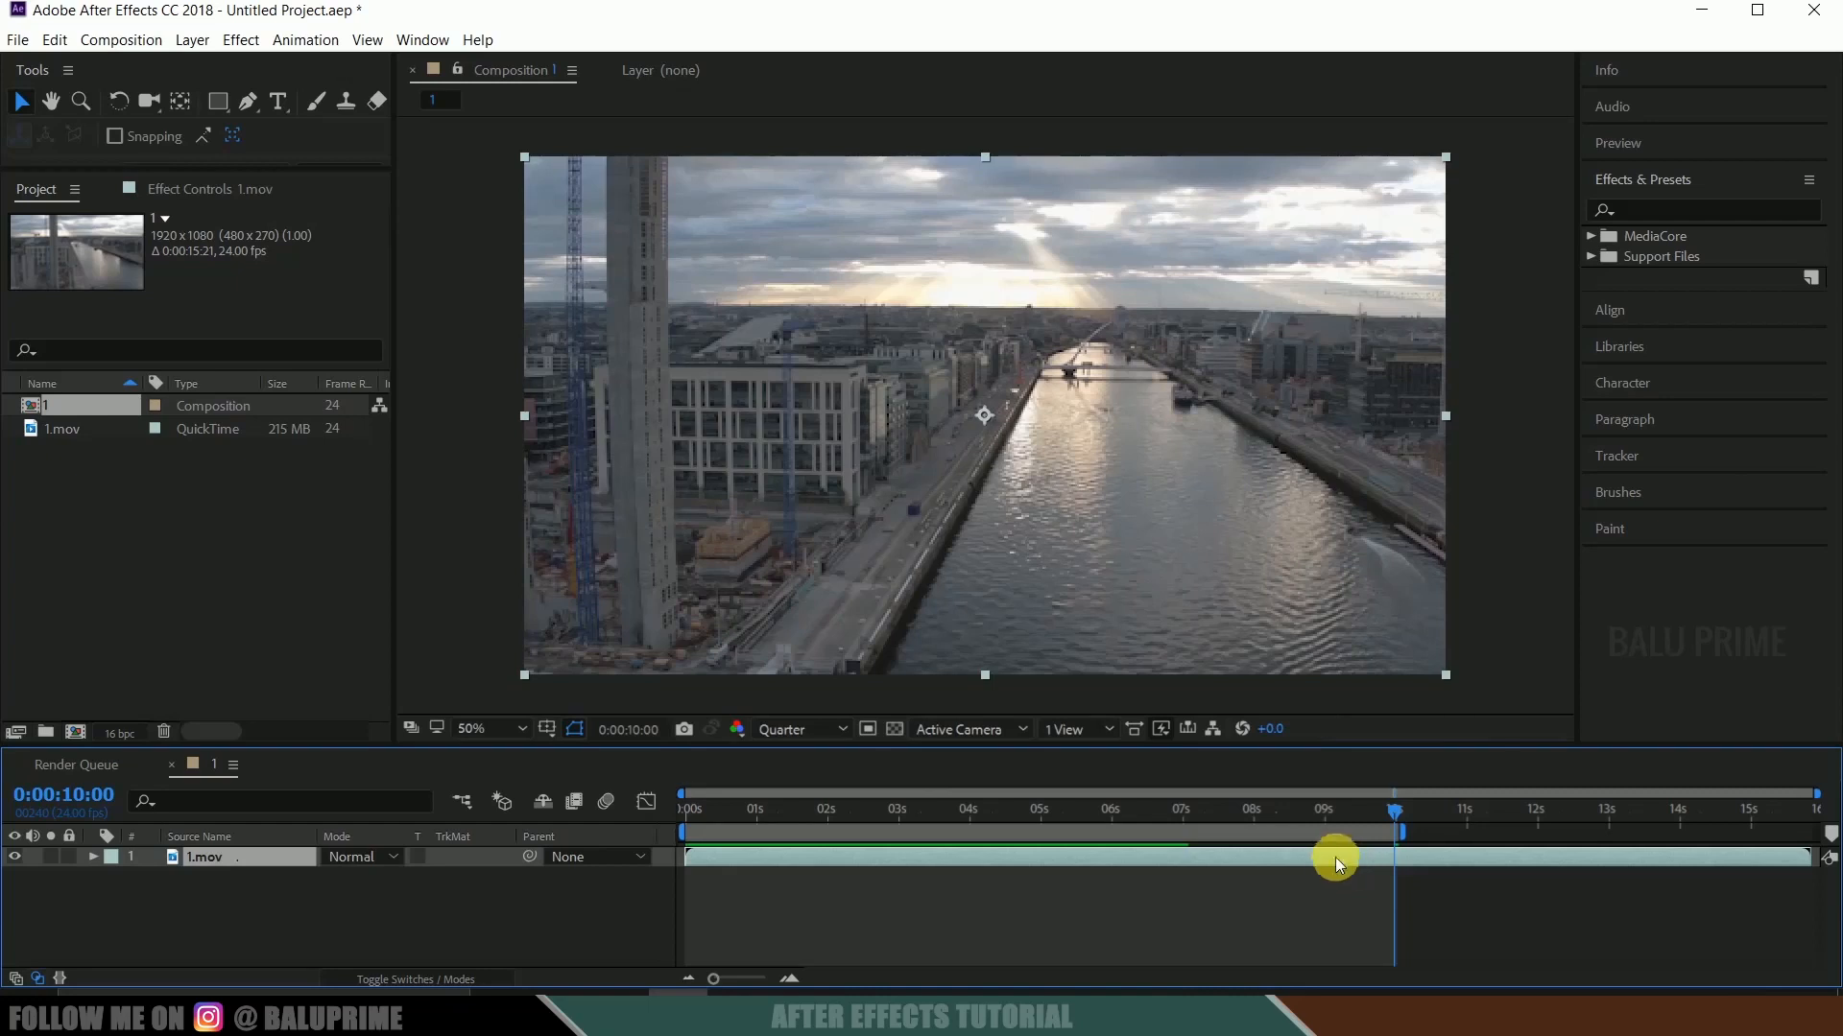
{"action": "right_click", "coordinate": [1318, 833]}
{"action": "left_click", "coordinate": [1402, 894]}
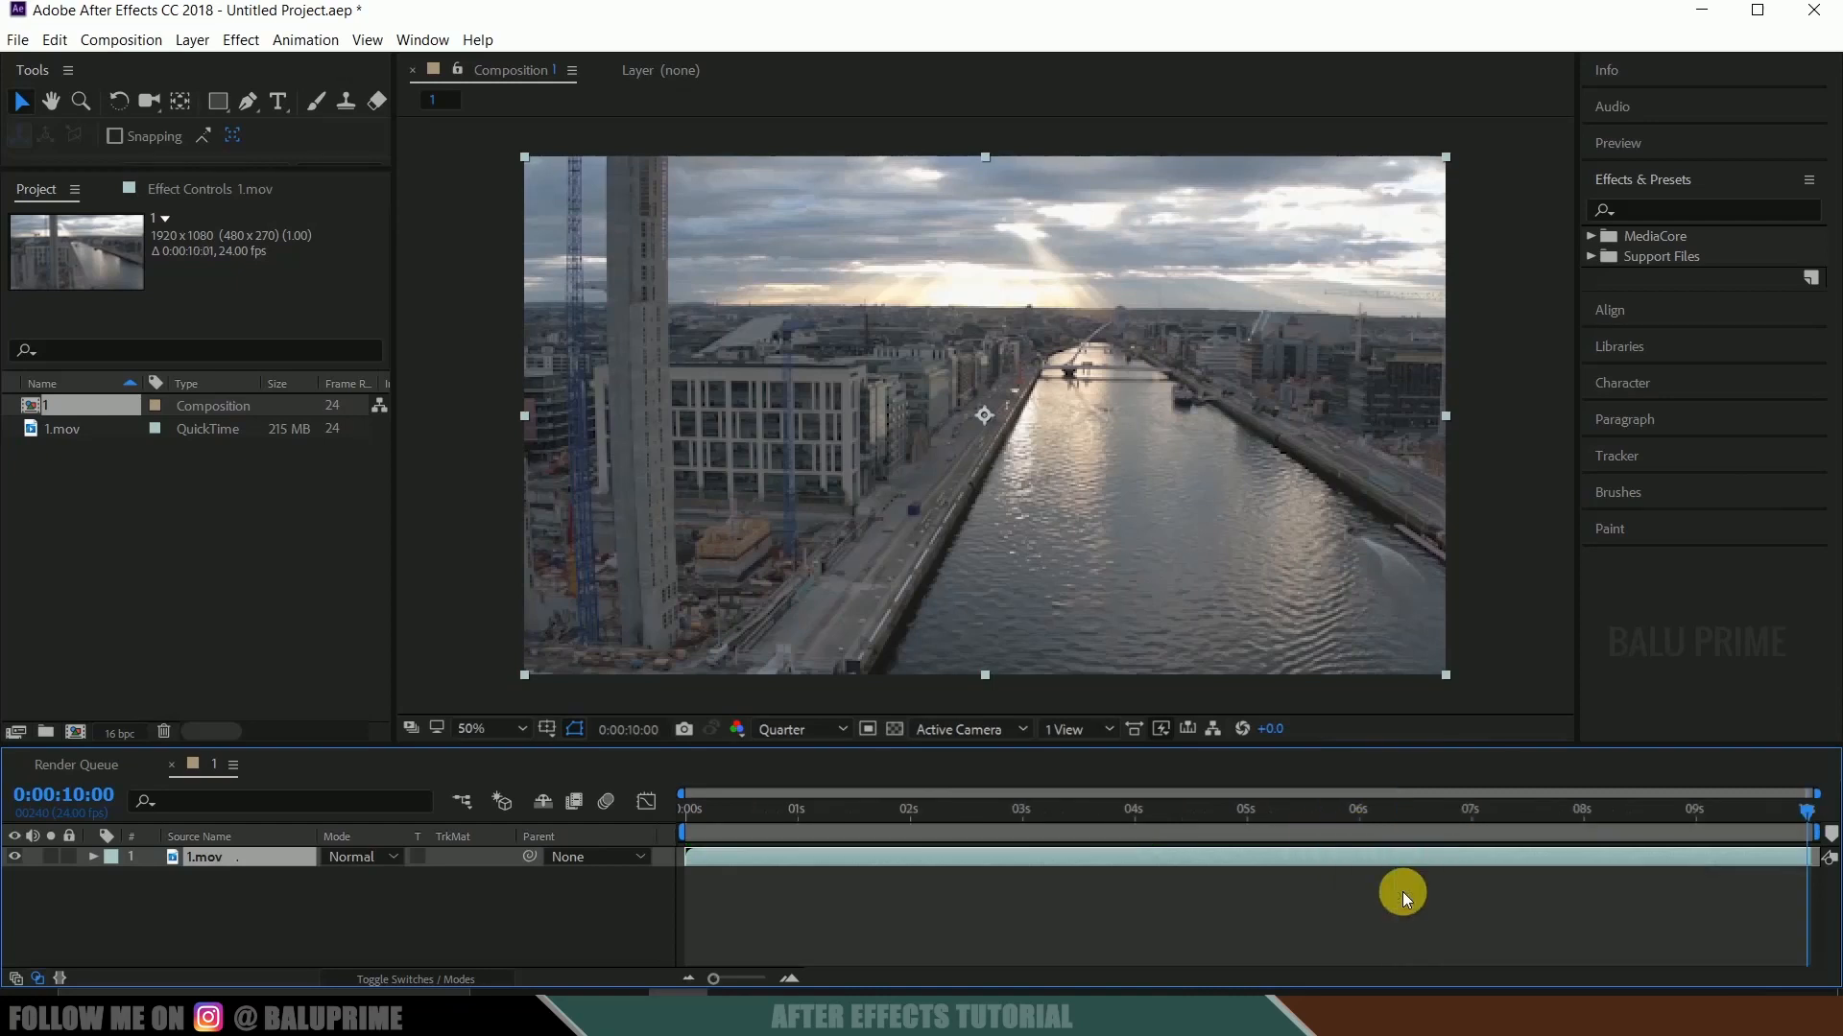
Return to the start of the trimmed composition and preview its playback.
{"action": "left_click_drag", "start_coordinate": [1779, 819], "coordinate": [651, 814]}
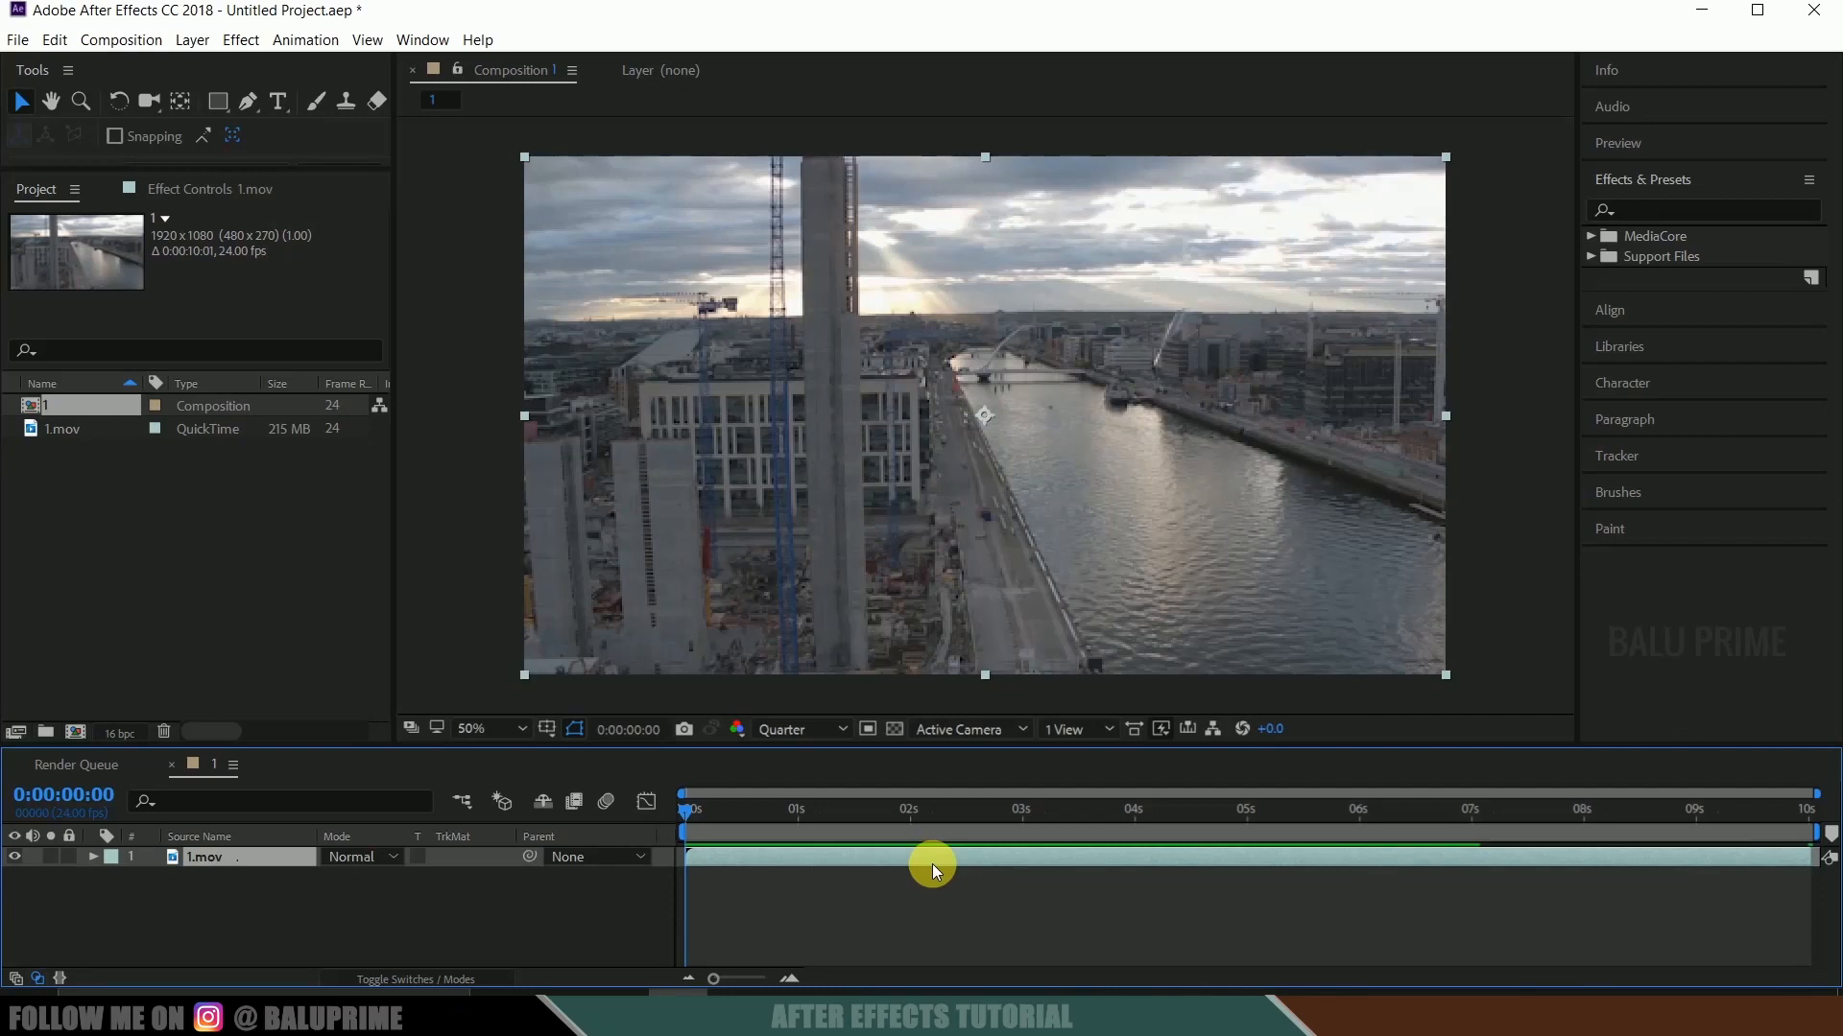
{"action": "key", "text": "space"}
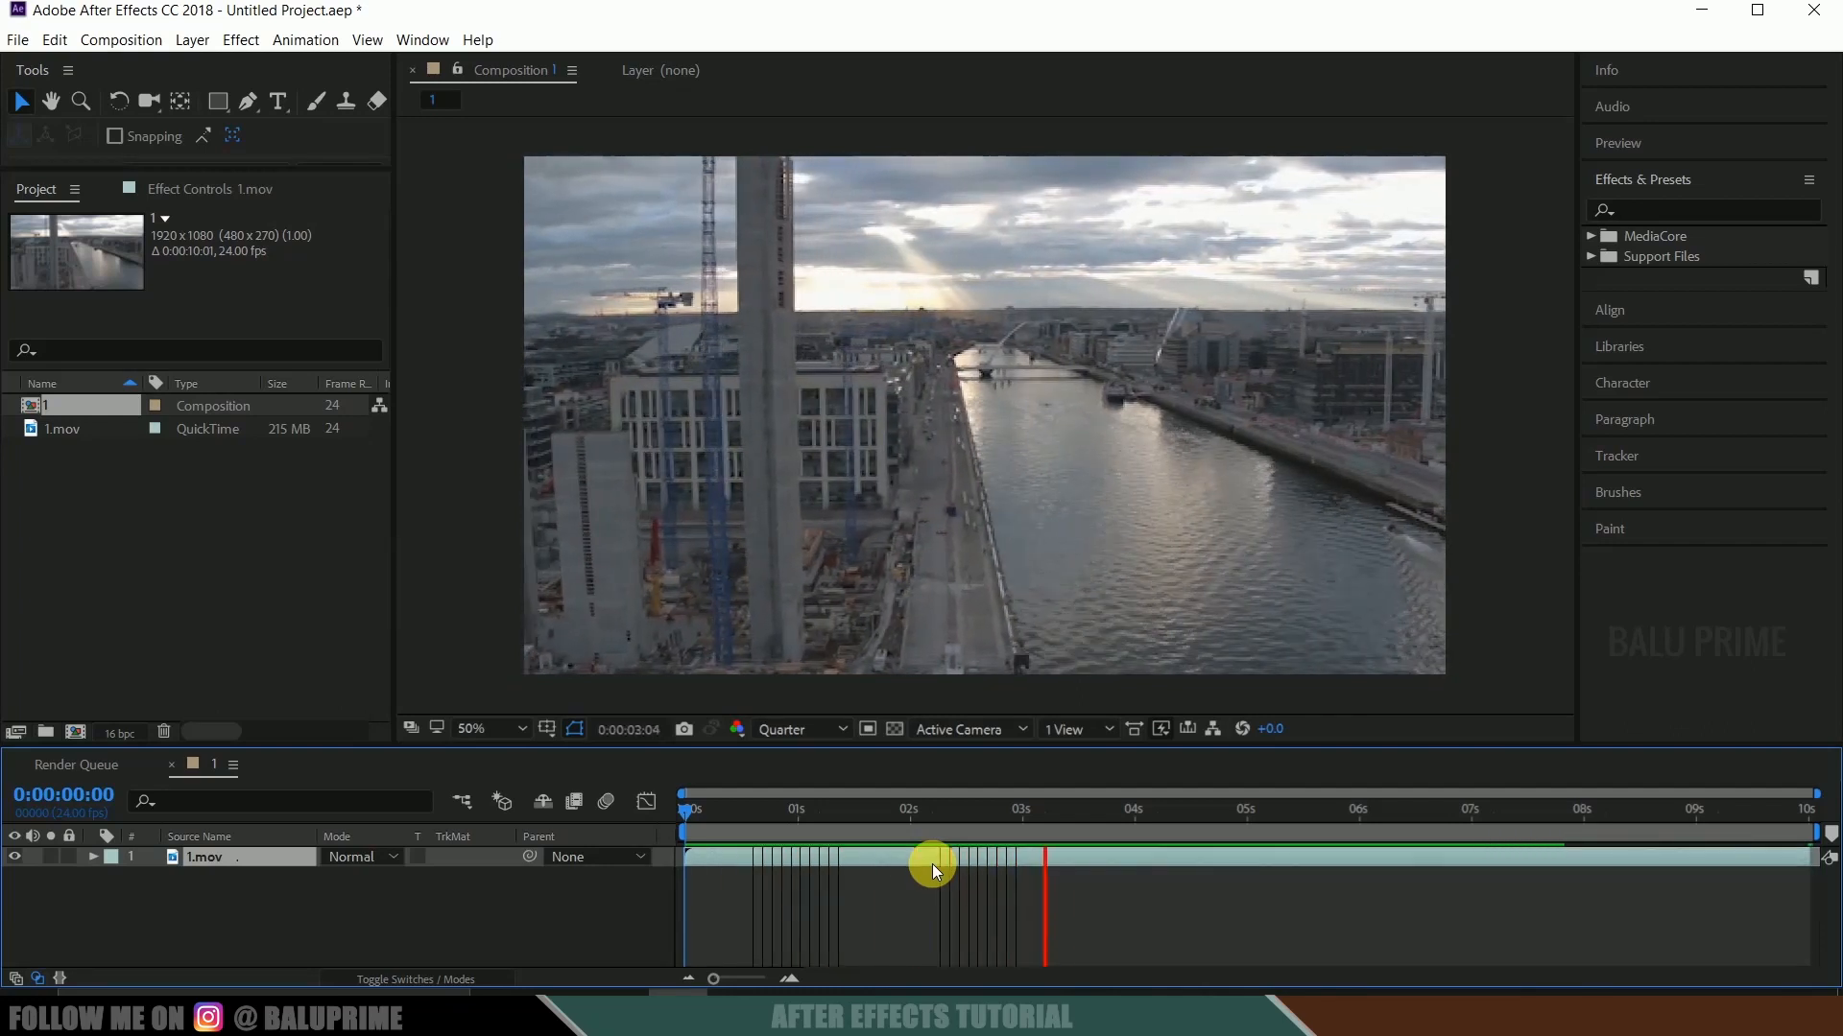
{"action": "key", "text": "space"}
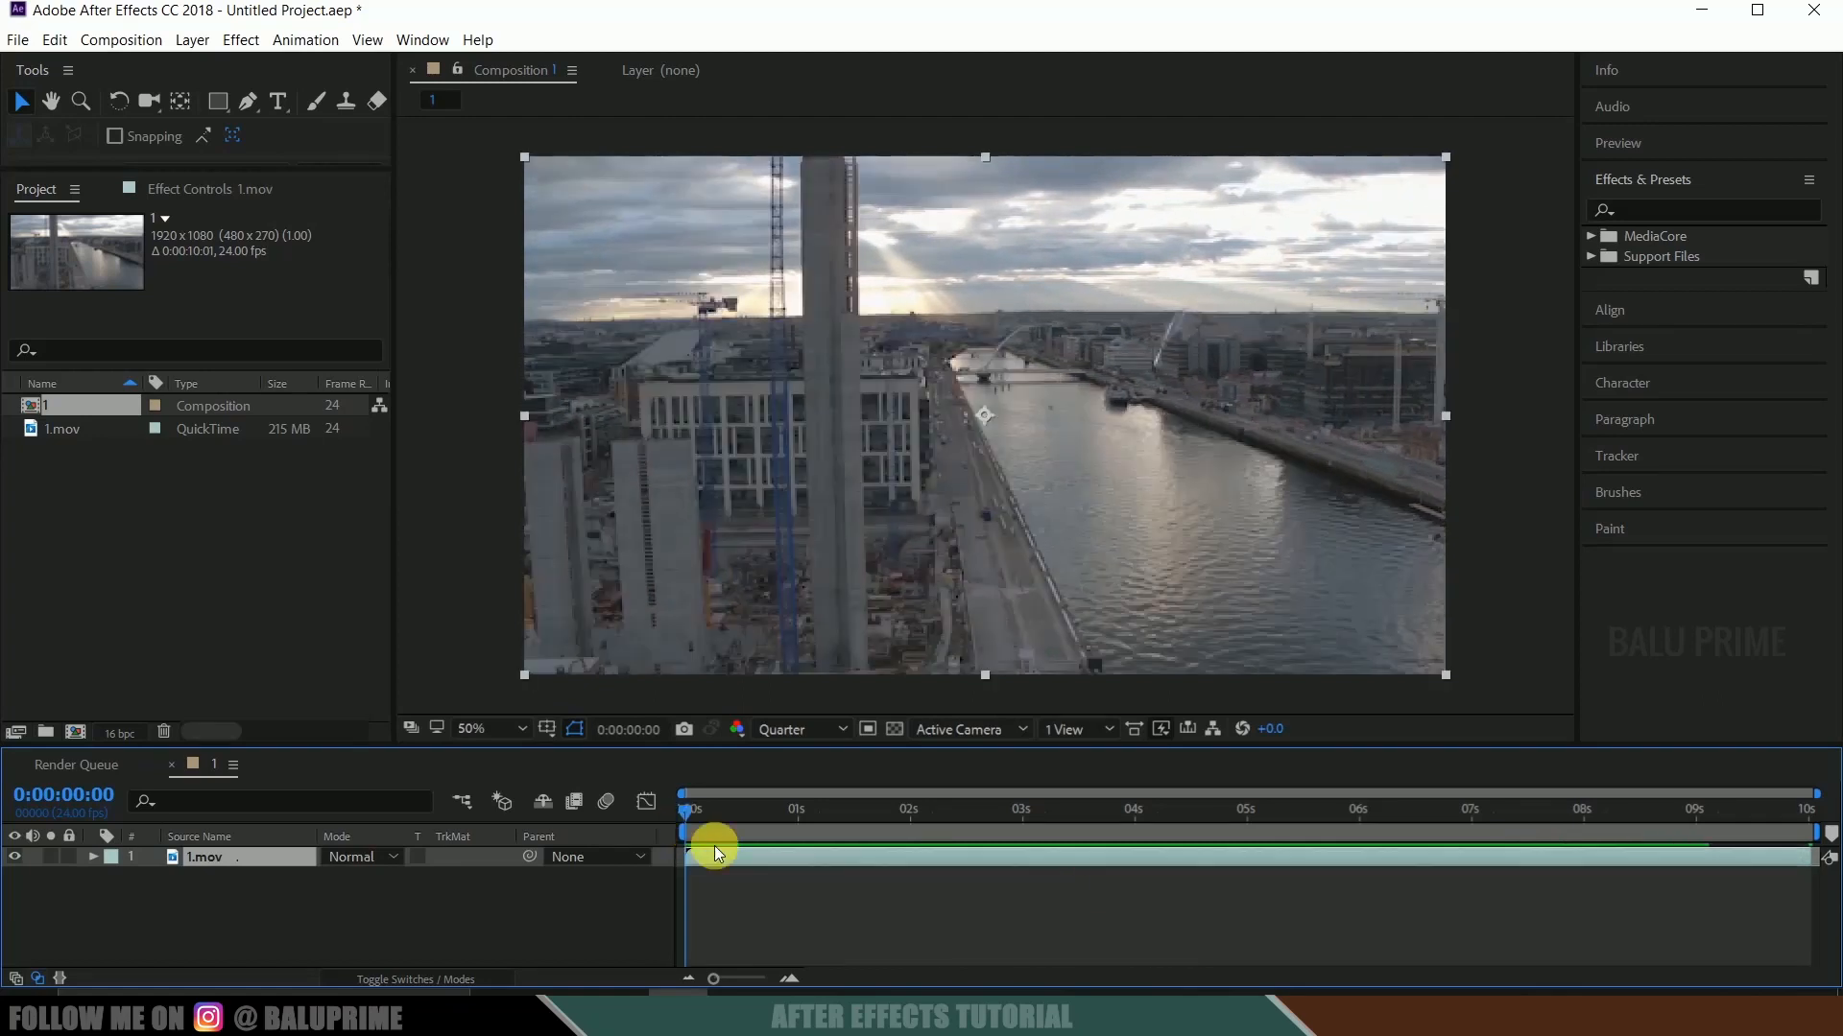
Run Track Camera on the 1.mov layer to solve its 3D camera motion.
{"action": "left_click", "coordinate": [1627, 457]}
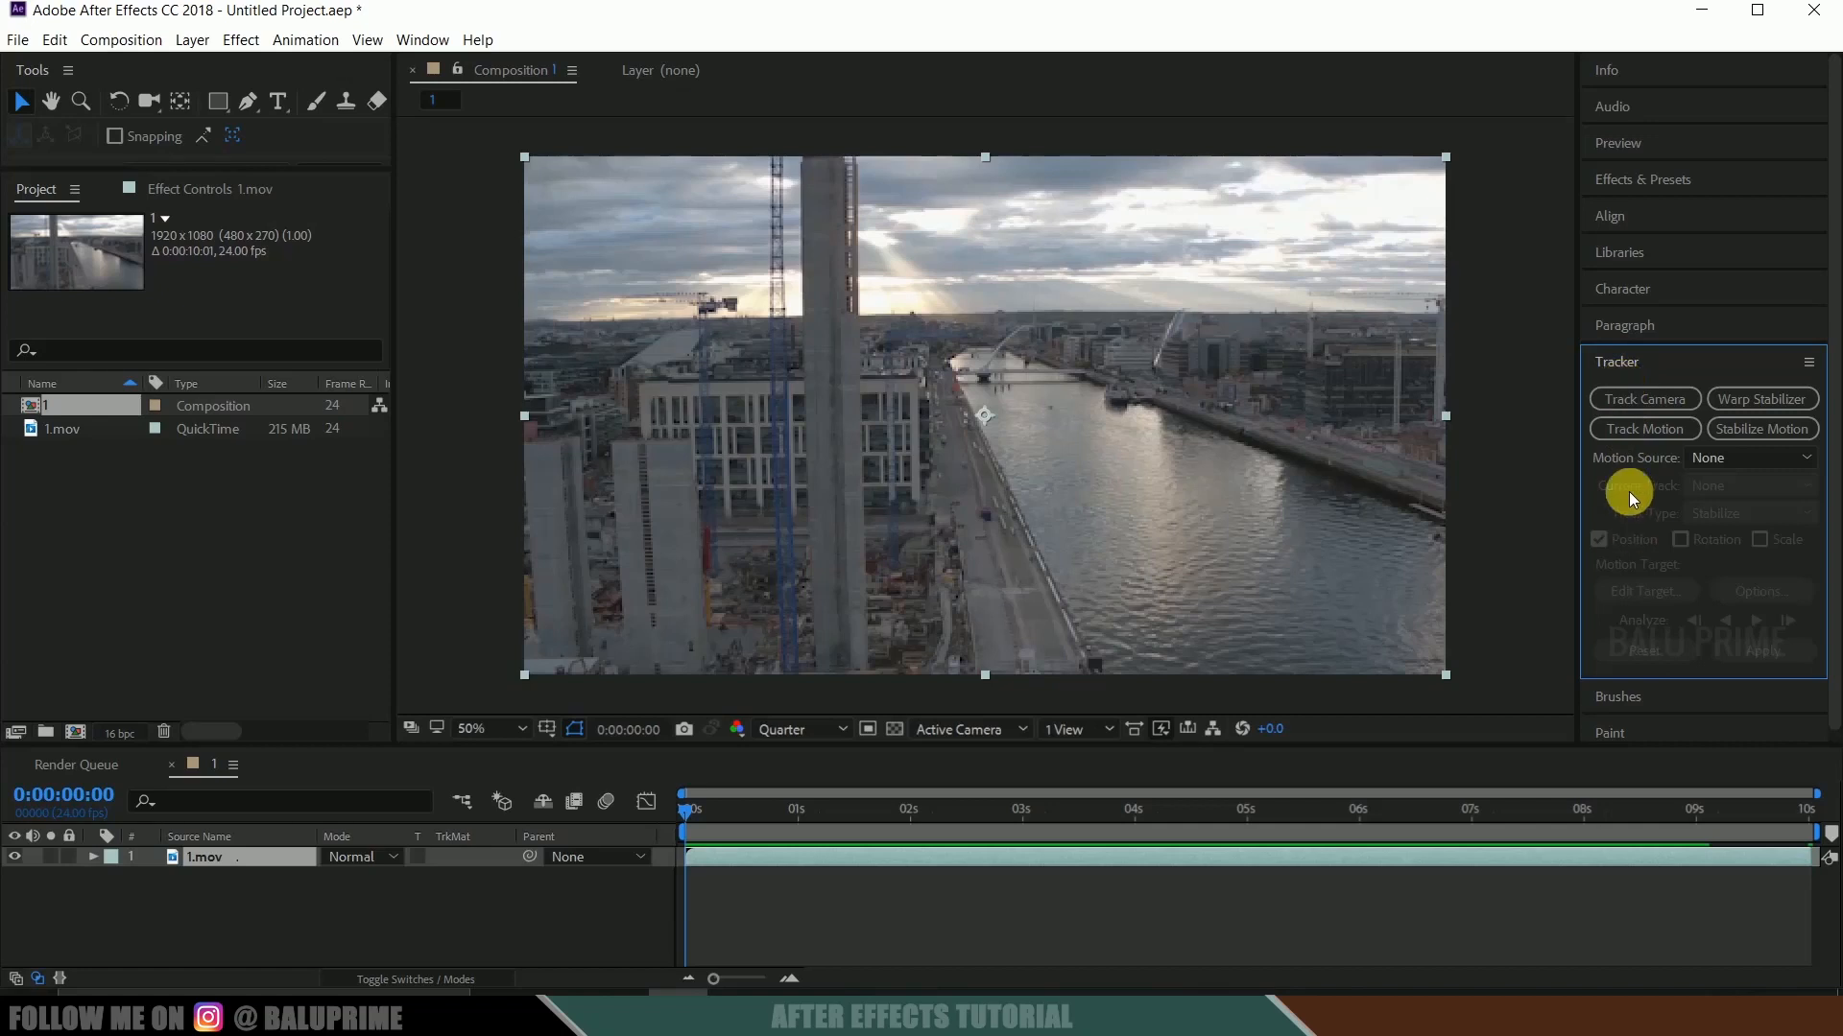
{"action": "left_click", "coordinate": [411, 43]}
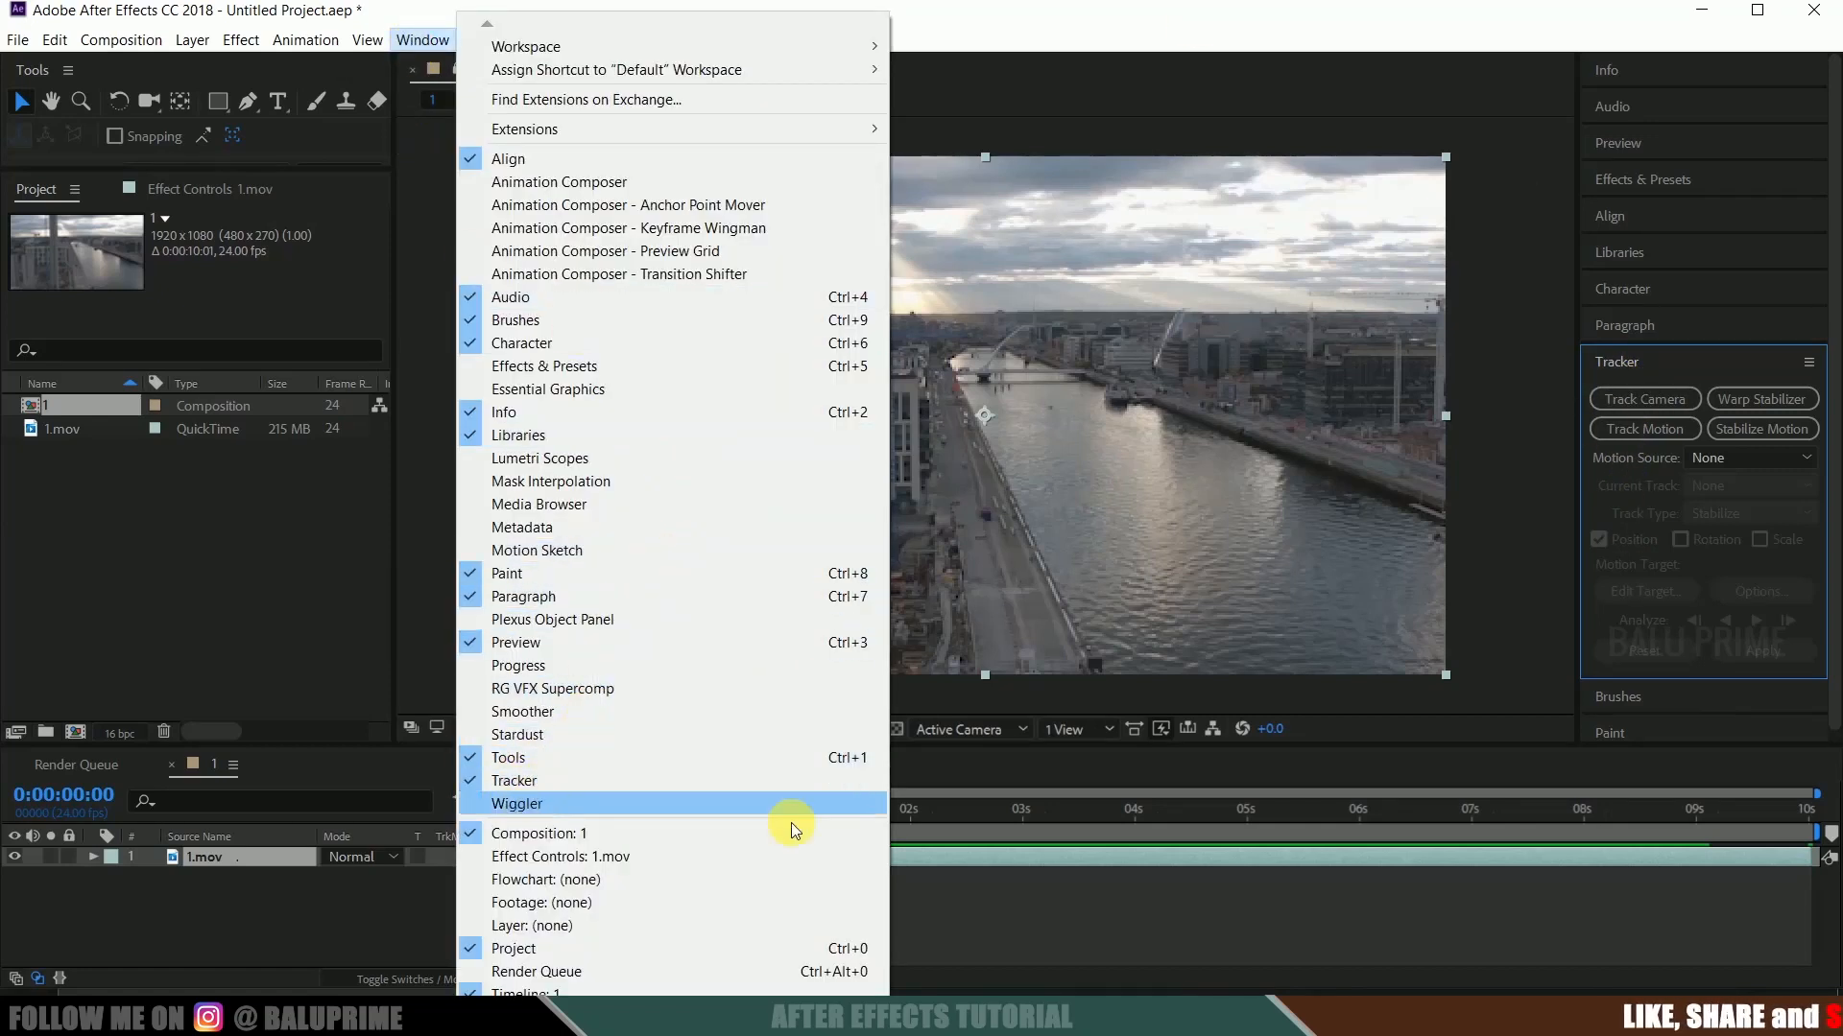
{"action": "left_click", "coordinate": [1021, 856]}
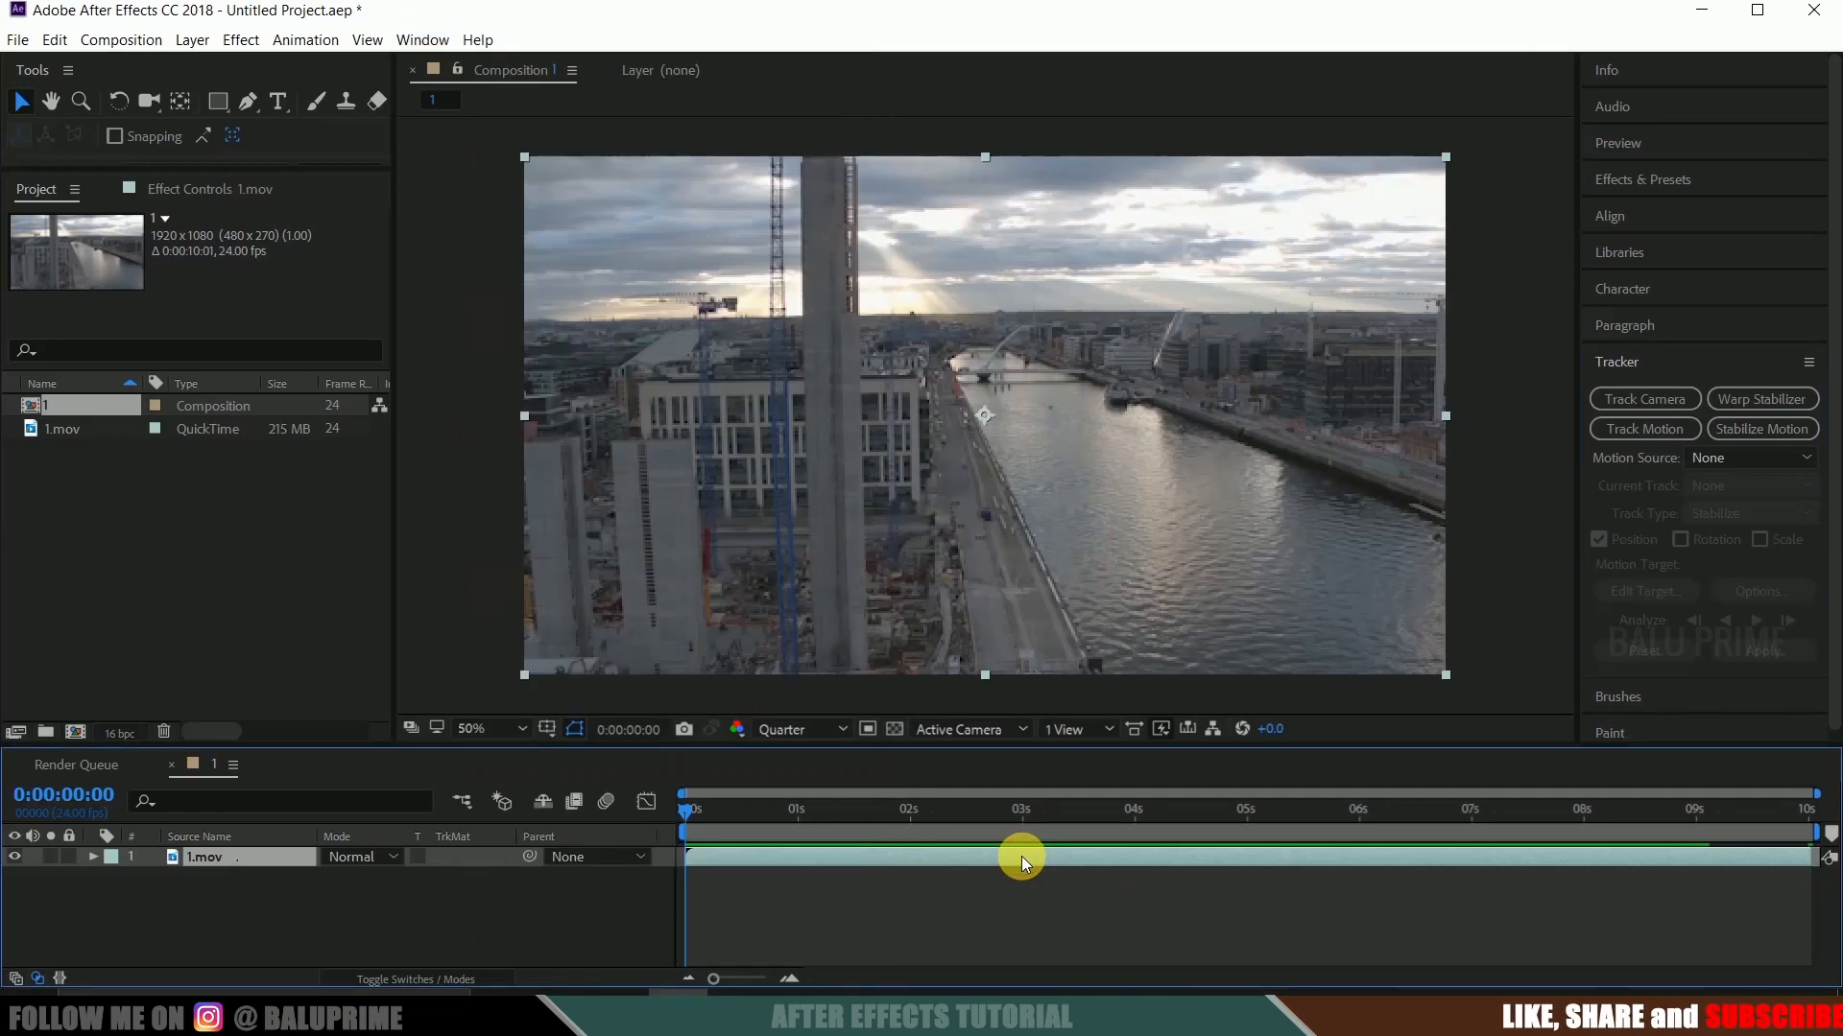
{"action": "left_click", "coordinate": [1621, 401]}
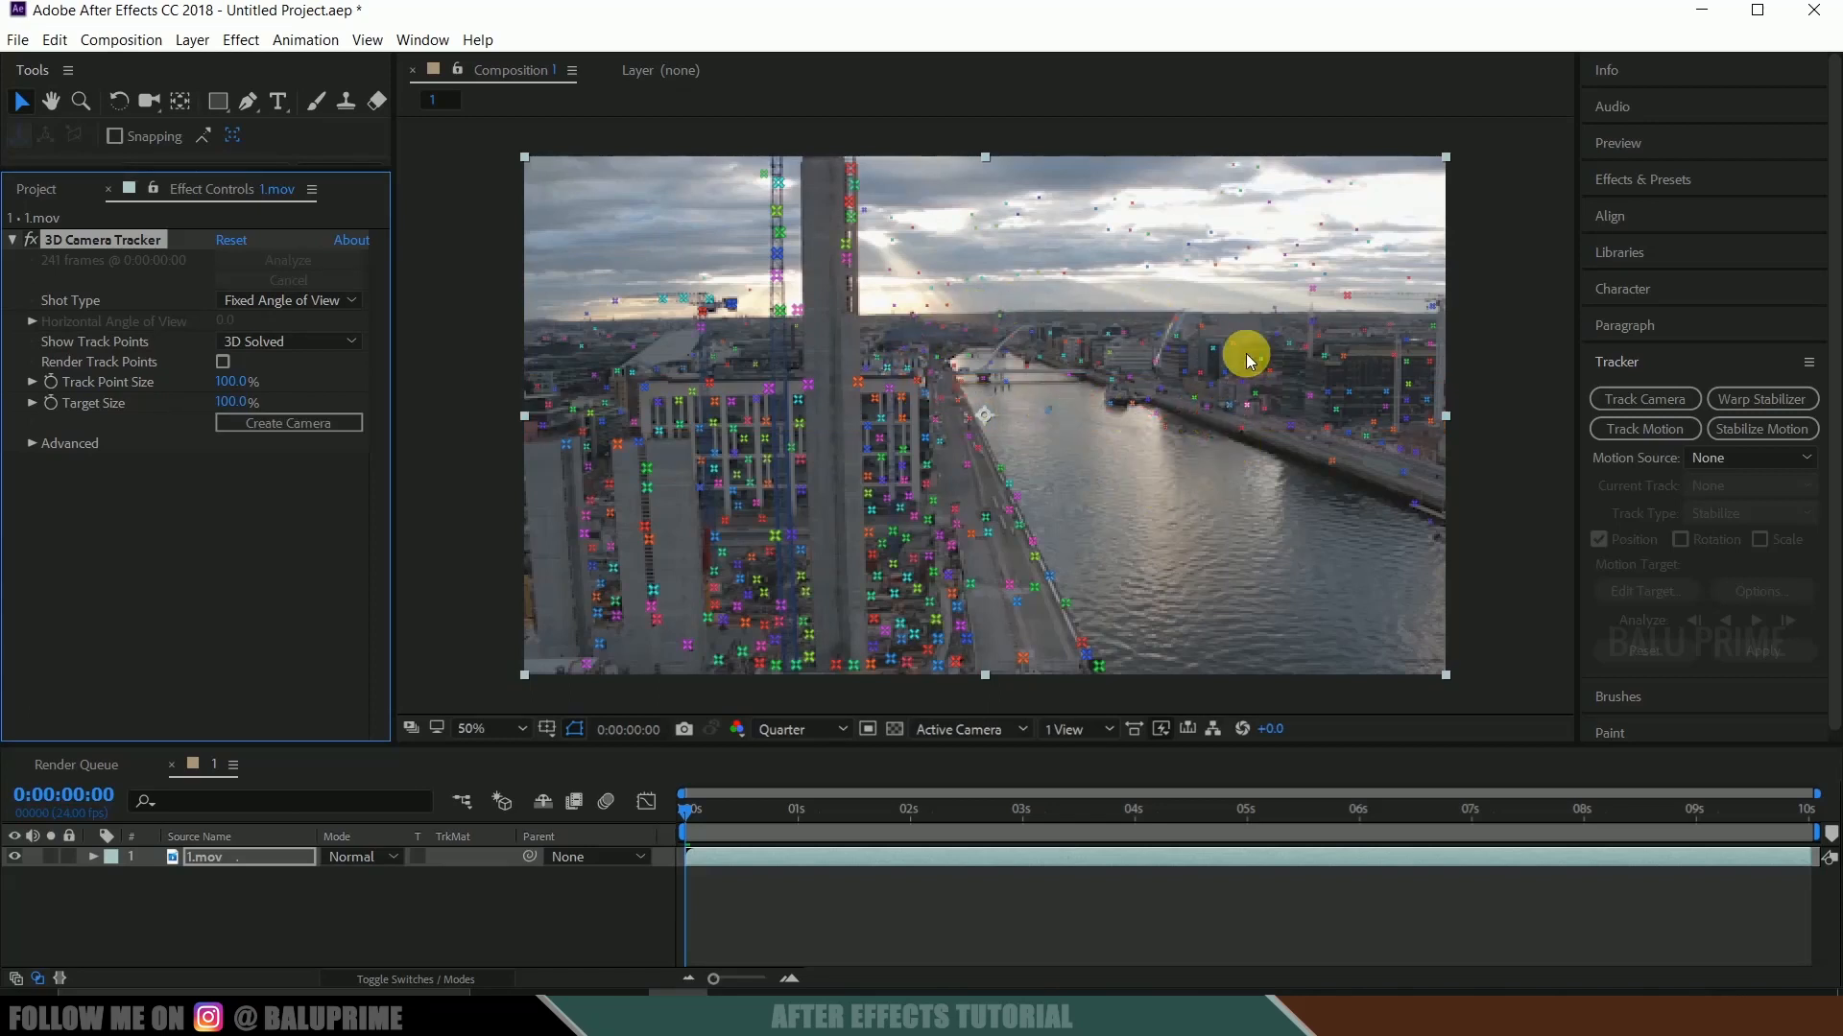
Select the cluster of track points around the distant bridge and create a solid and camera from them.
{"action": "left_click", "coordinate": [931, 384]}
{"action": "mouse_move", "coordinate": [1200, 366]}
{"action": "left_mouse_down"}
{"action": "mouse_move", "coordinate": [1187, 334]}
{"action": "mouse_move", "coordinate": [1080, 305]}
{"action": "mouse_move", "coordinate": [881, 305]}
{"action": "mouse_move", "coordinate": [854, 336]}
{"action": "mouse_move", "coordinate": [895, 380]}
{"action": "mouse_move", "coordinate": [1005, 382]}
{"action": "left_mouse_up"}
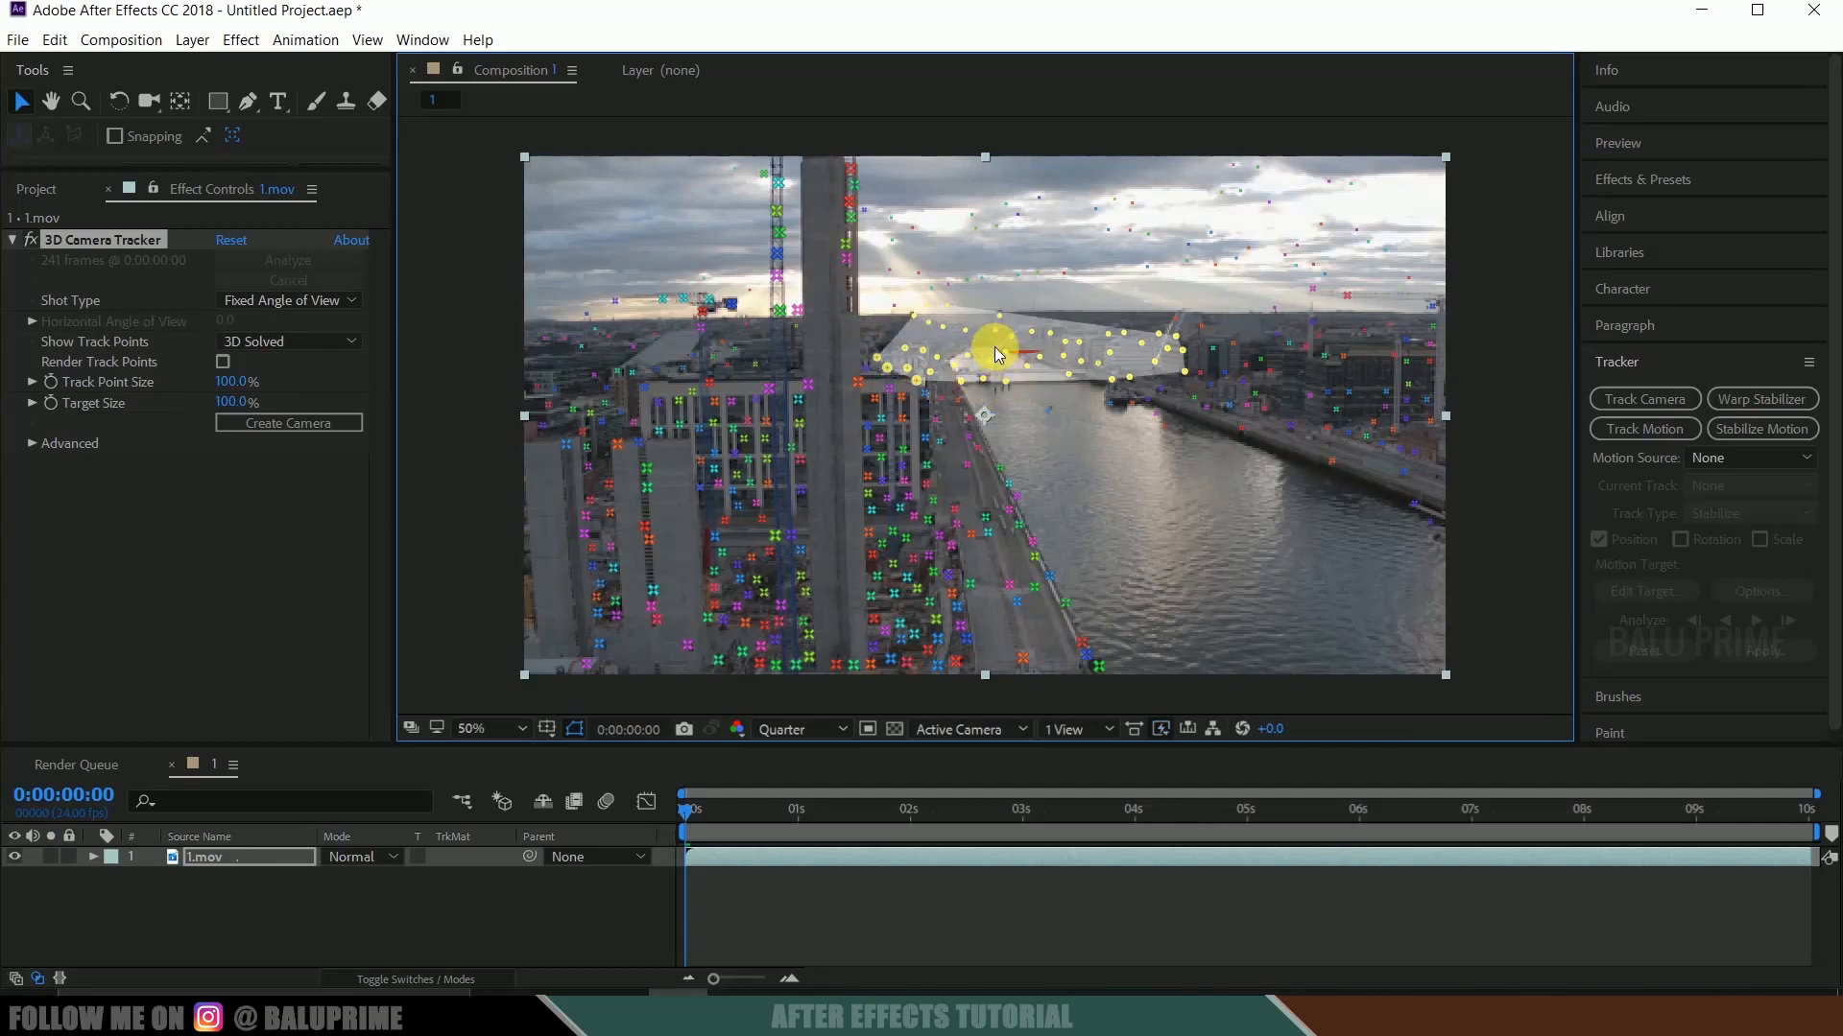
{"action": "right_click", "coordinate": [995, 347]}
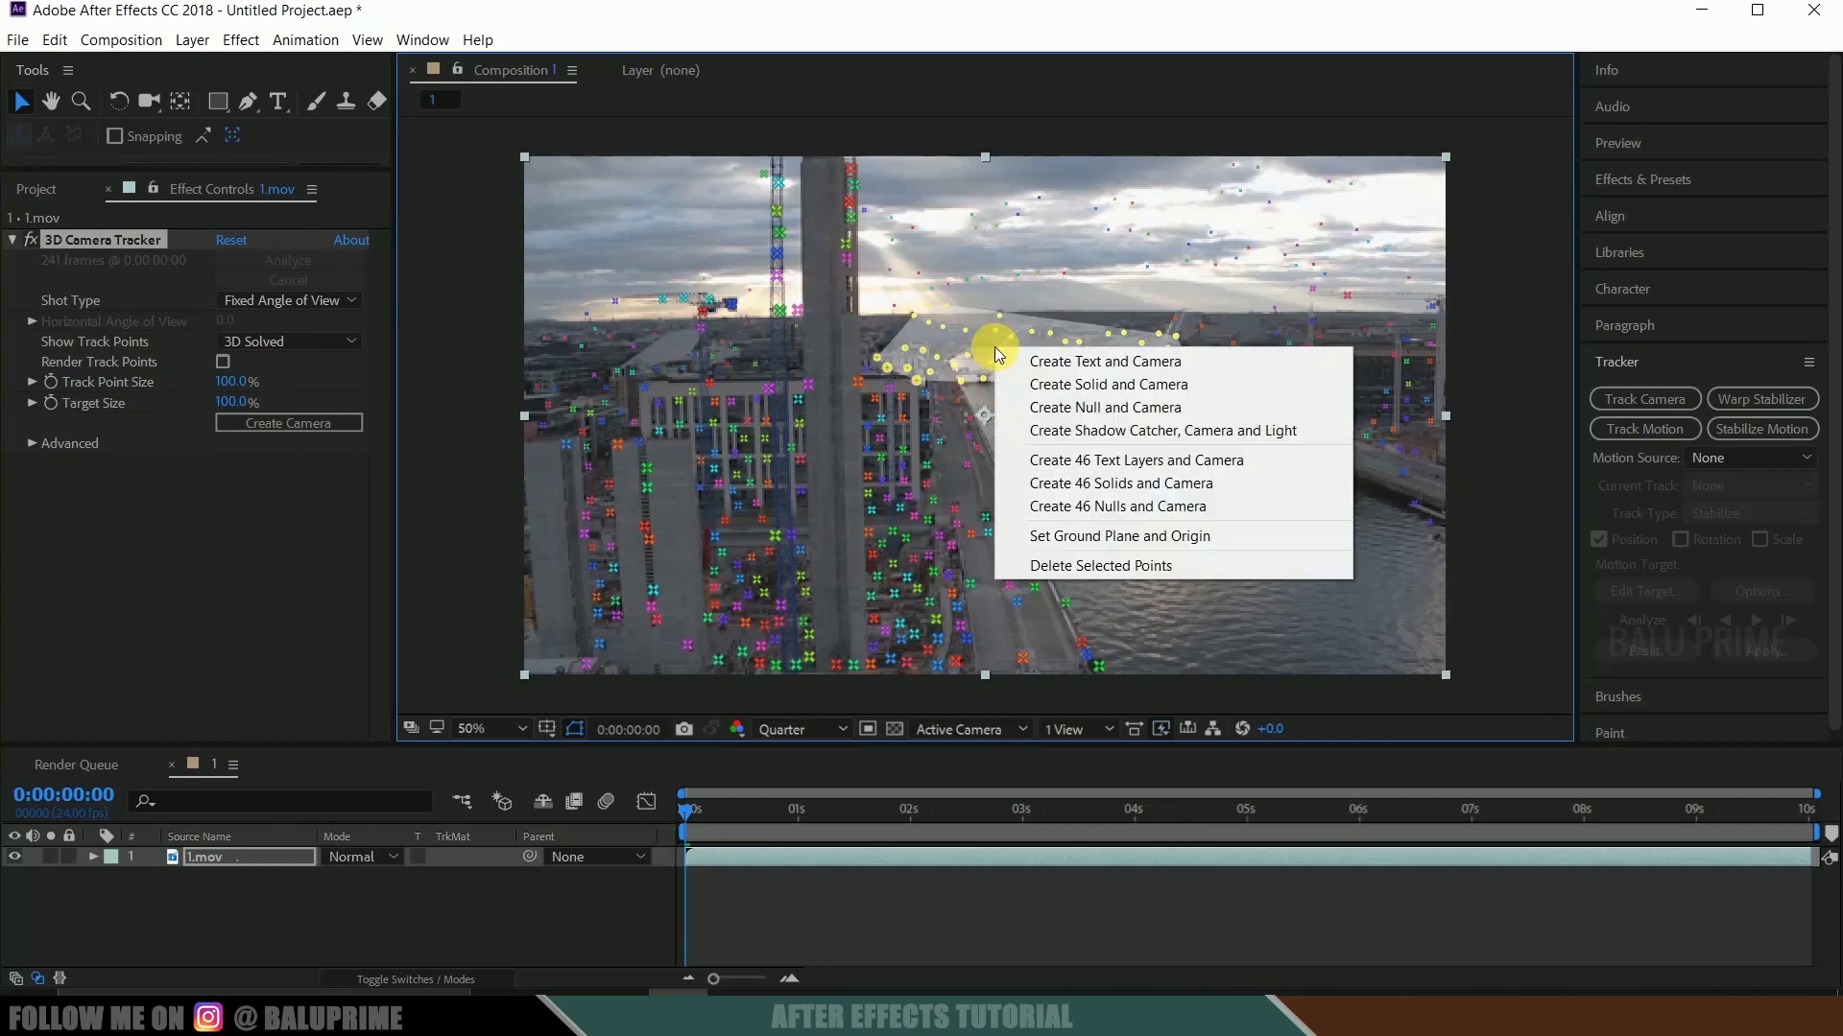
{"action": "left_click", "coordinate": [1109, 394]}
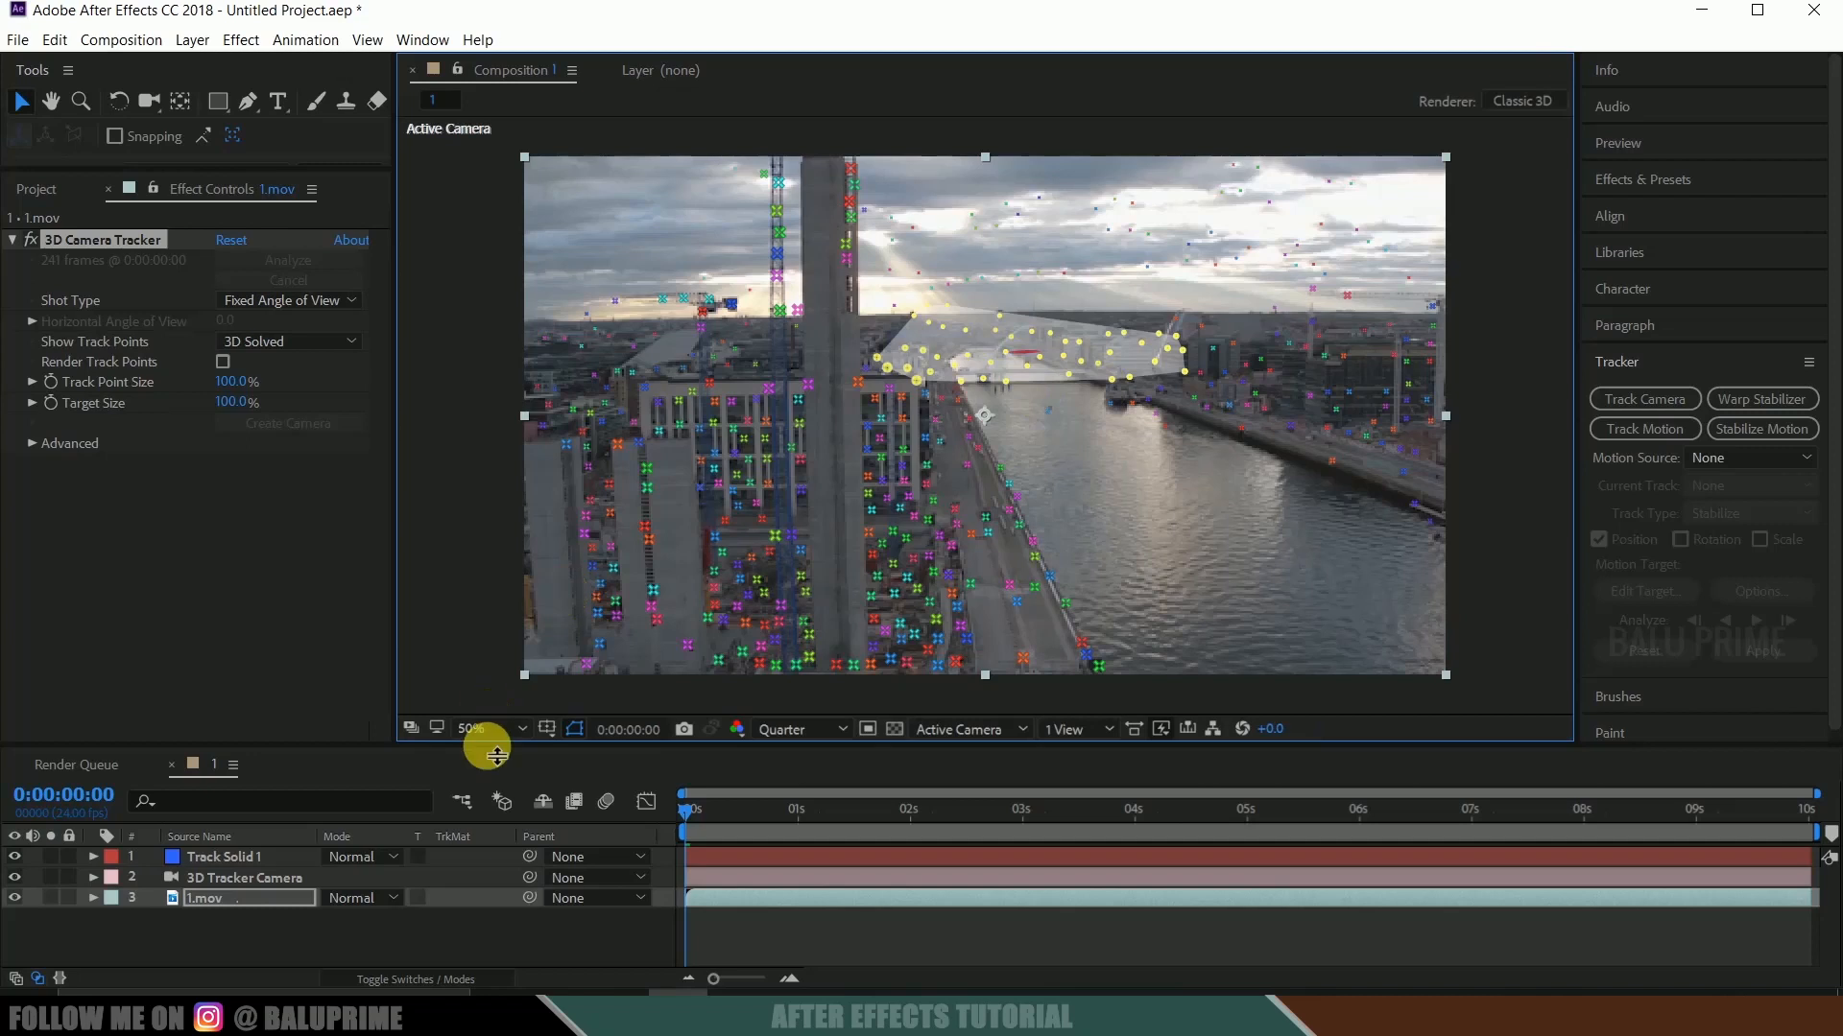
Scale the Track Solid 1 layer uniformly to 1313%.
{"action": "left_click", "coordinate": [243, 858]}
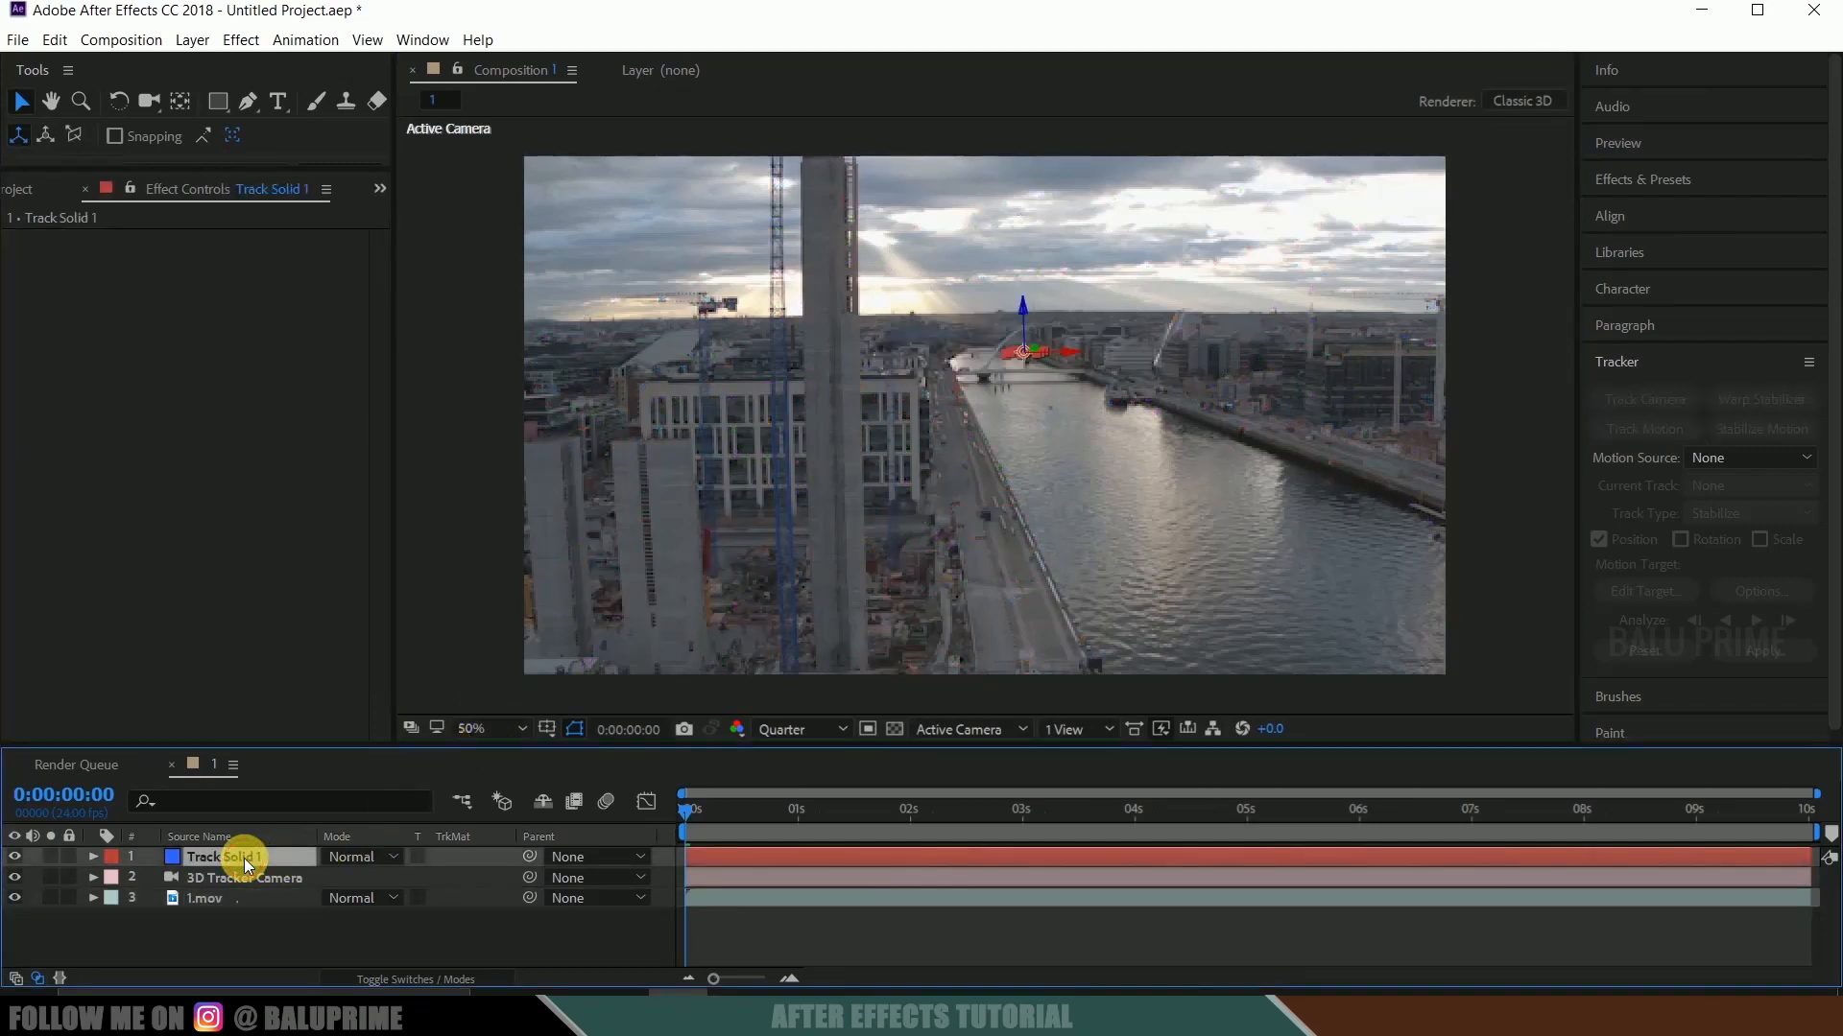
{"action": "key", "text": "s"}
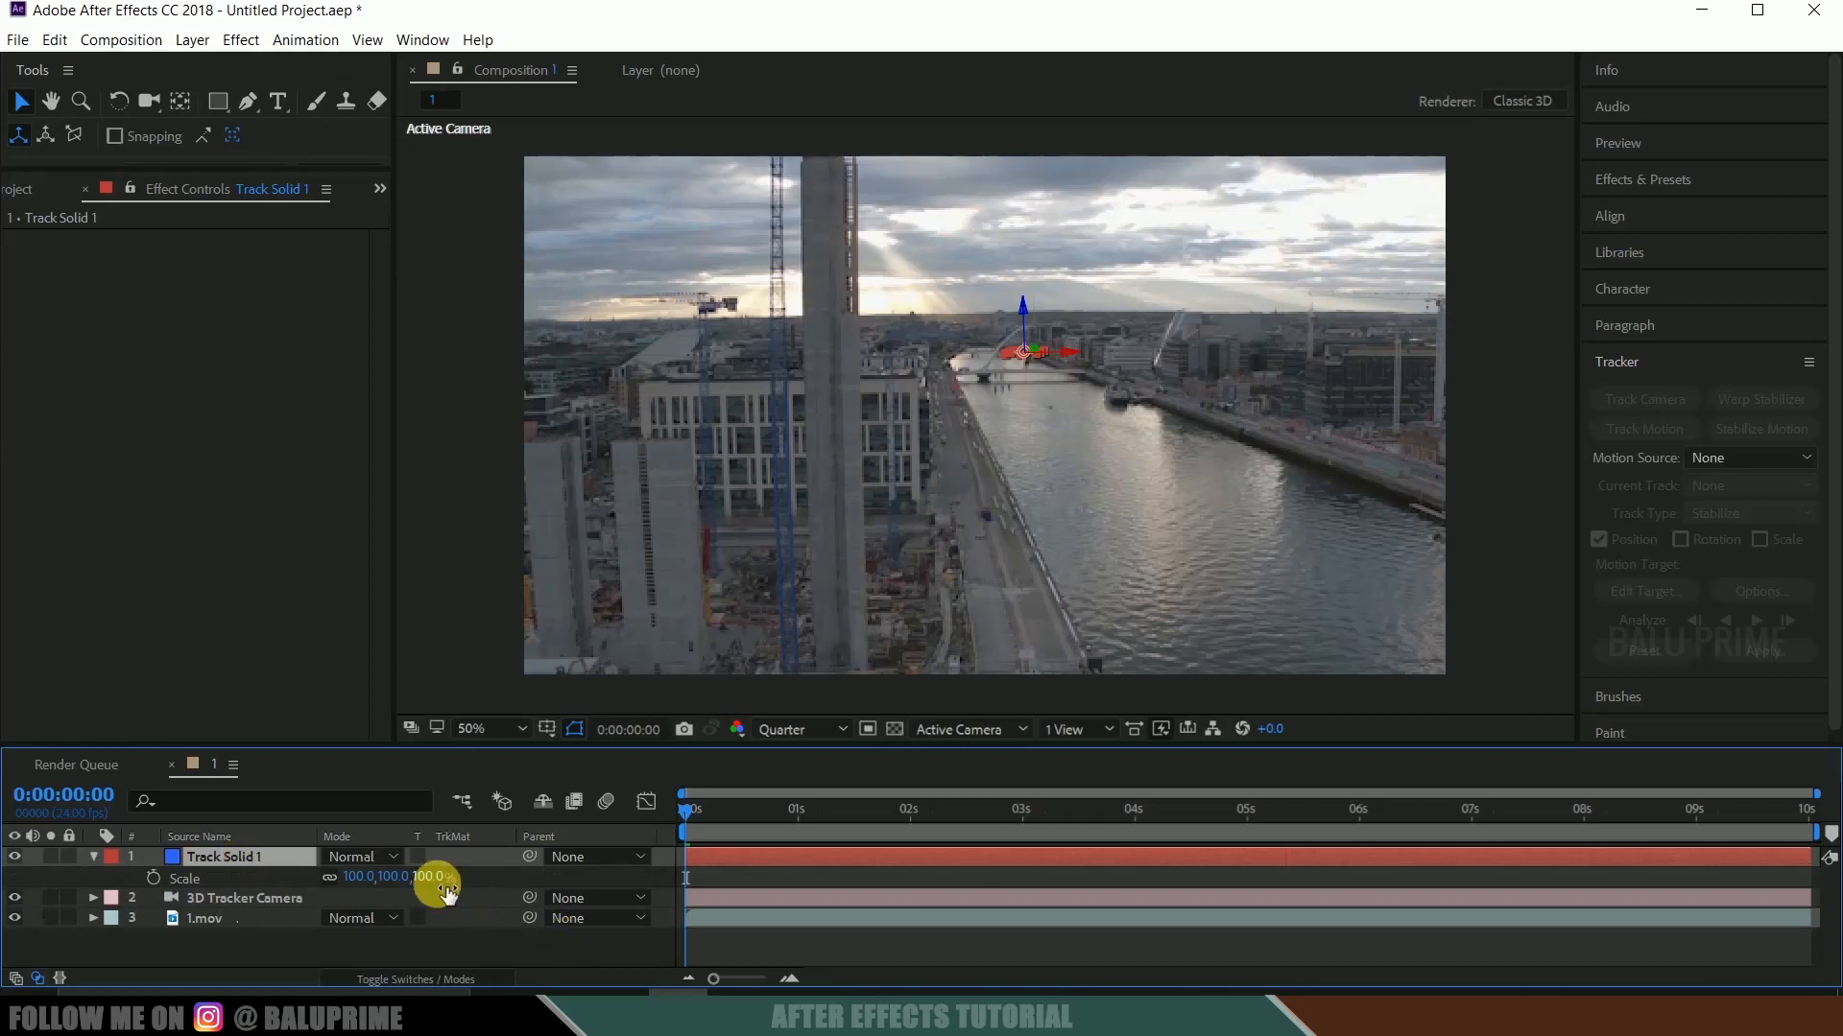
{"action": "left_click_drag", "start_coordinate": [522, 885], "coordinate": [1821, 818]}
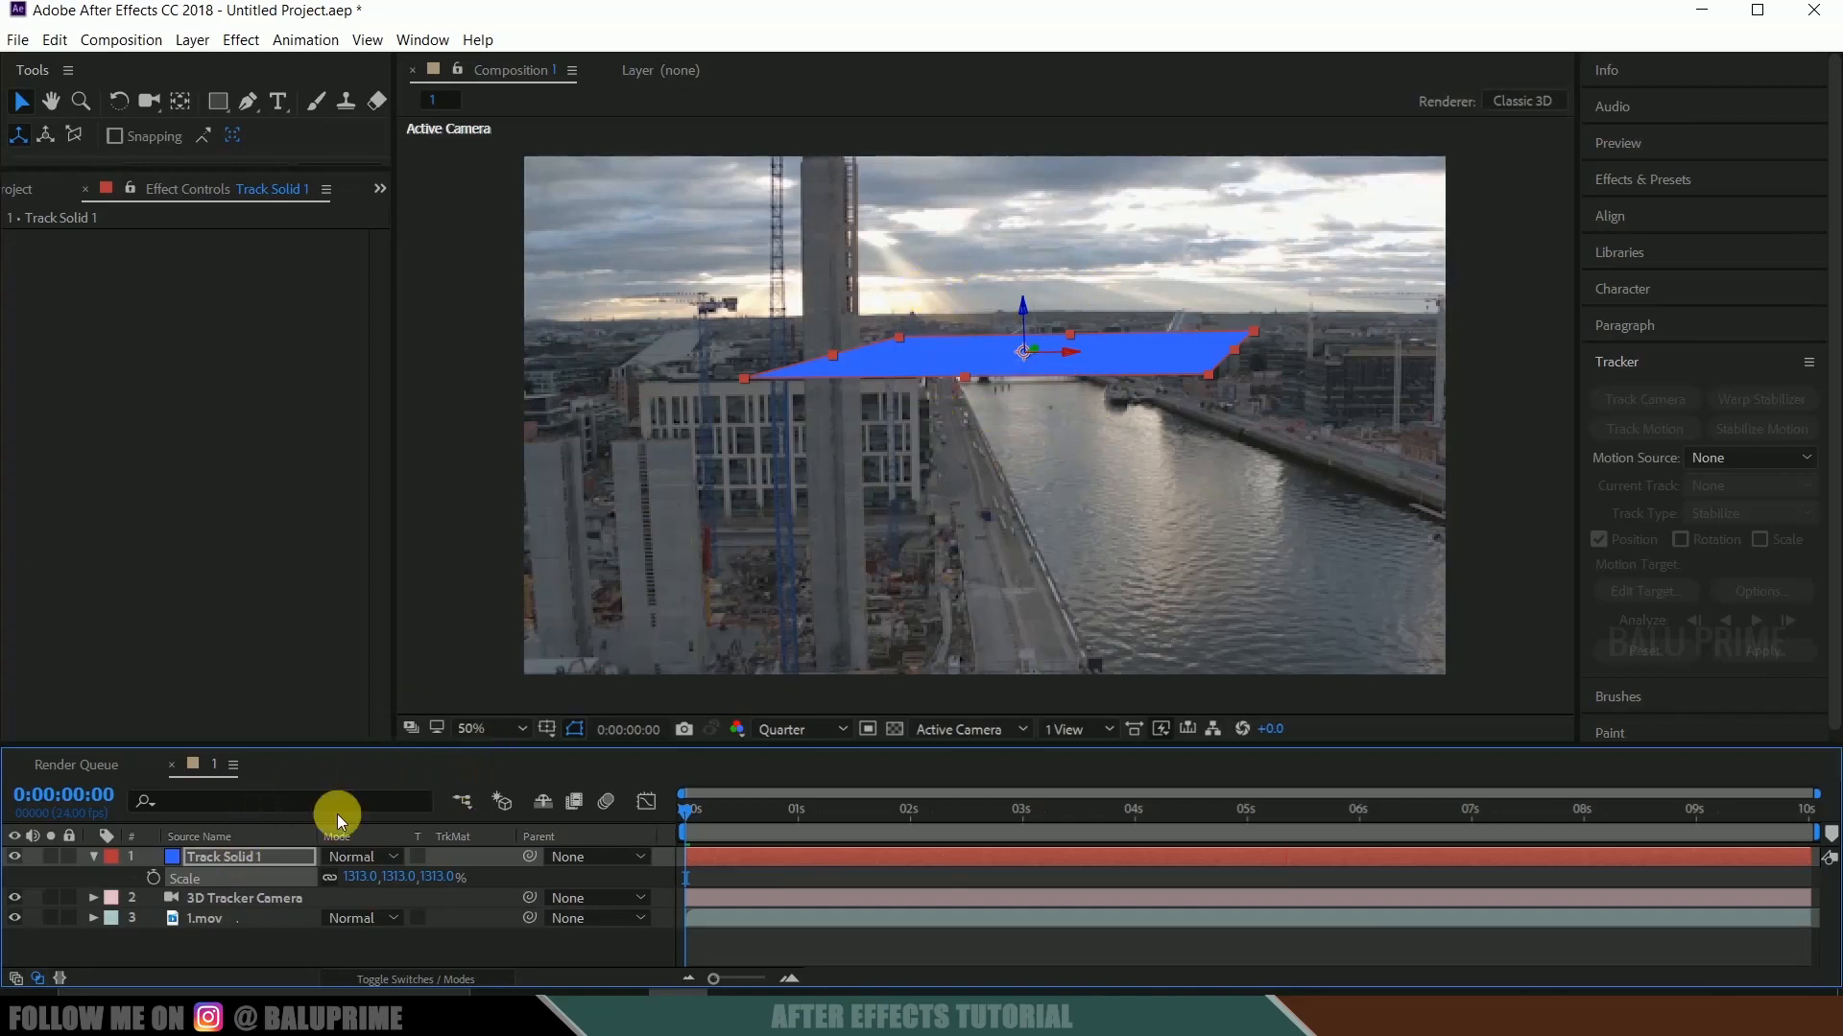
Level Track Solid 1 with the horizon by setting its X Rotation to -2° and Y Rotation to -1°.
{"action": "left_click", "coordinate": [240, 856]}
{"action": "key", "text": "r"}
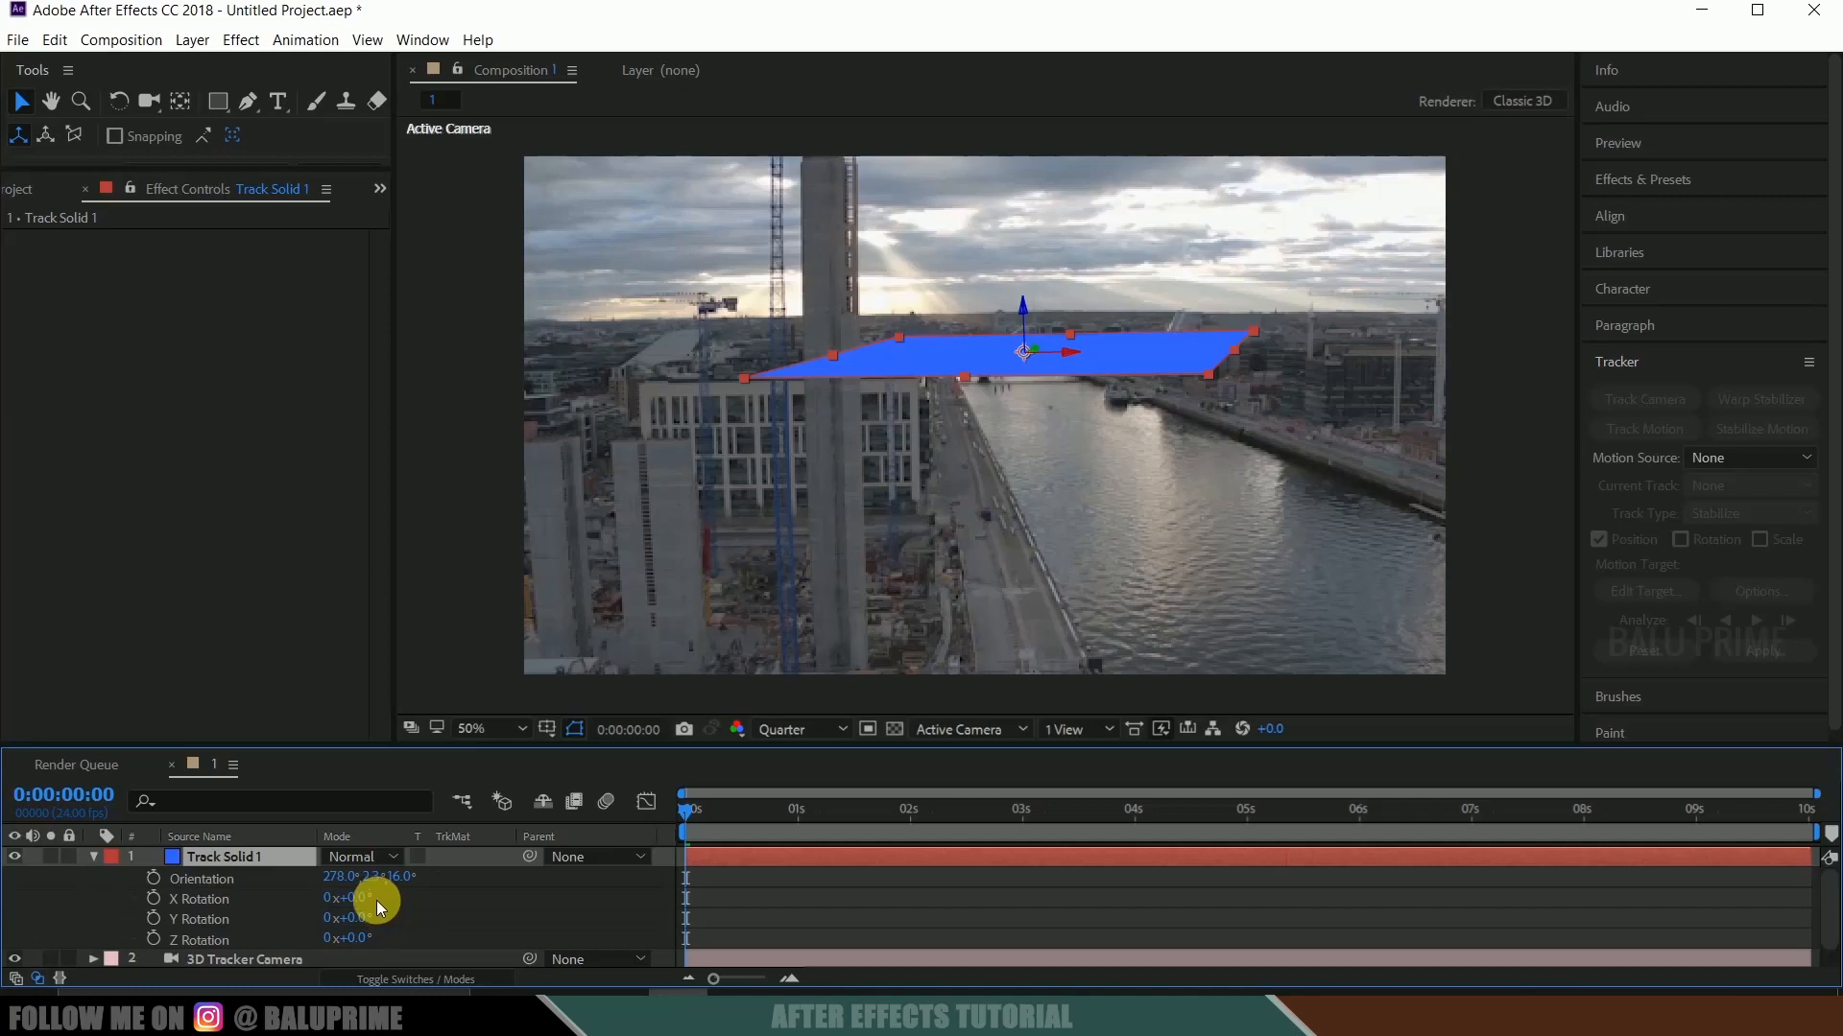
{"action": "left_click_drag", "start_coordinate": [377, 900], "coordinate": [375, 904]}
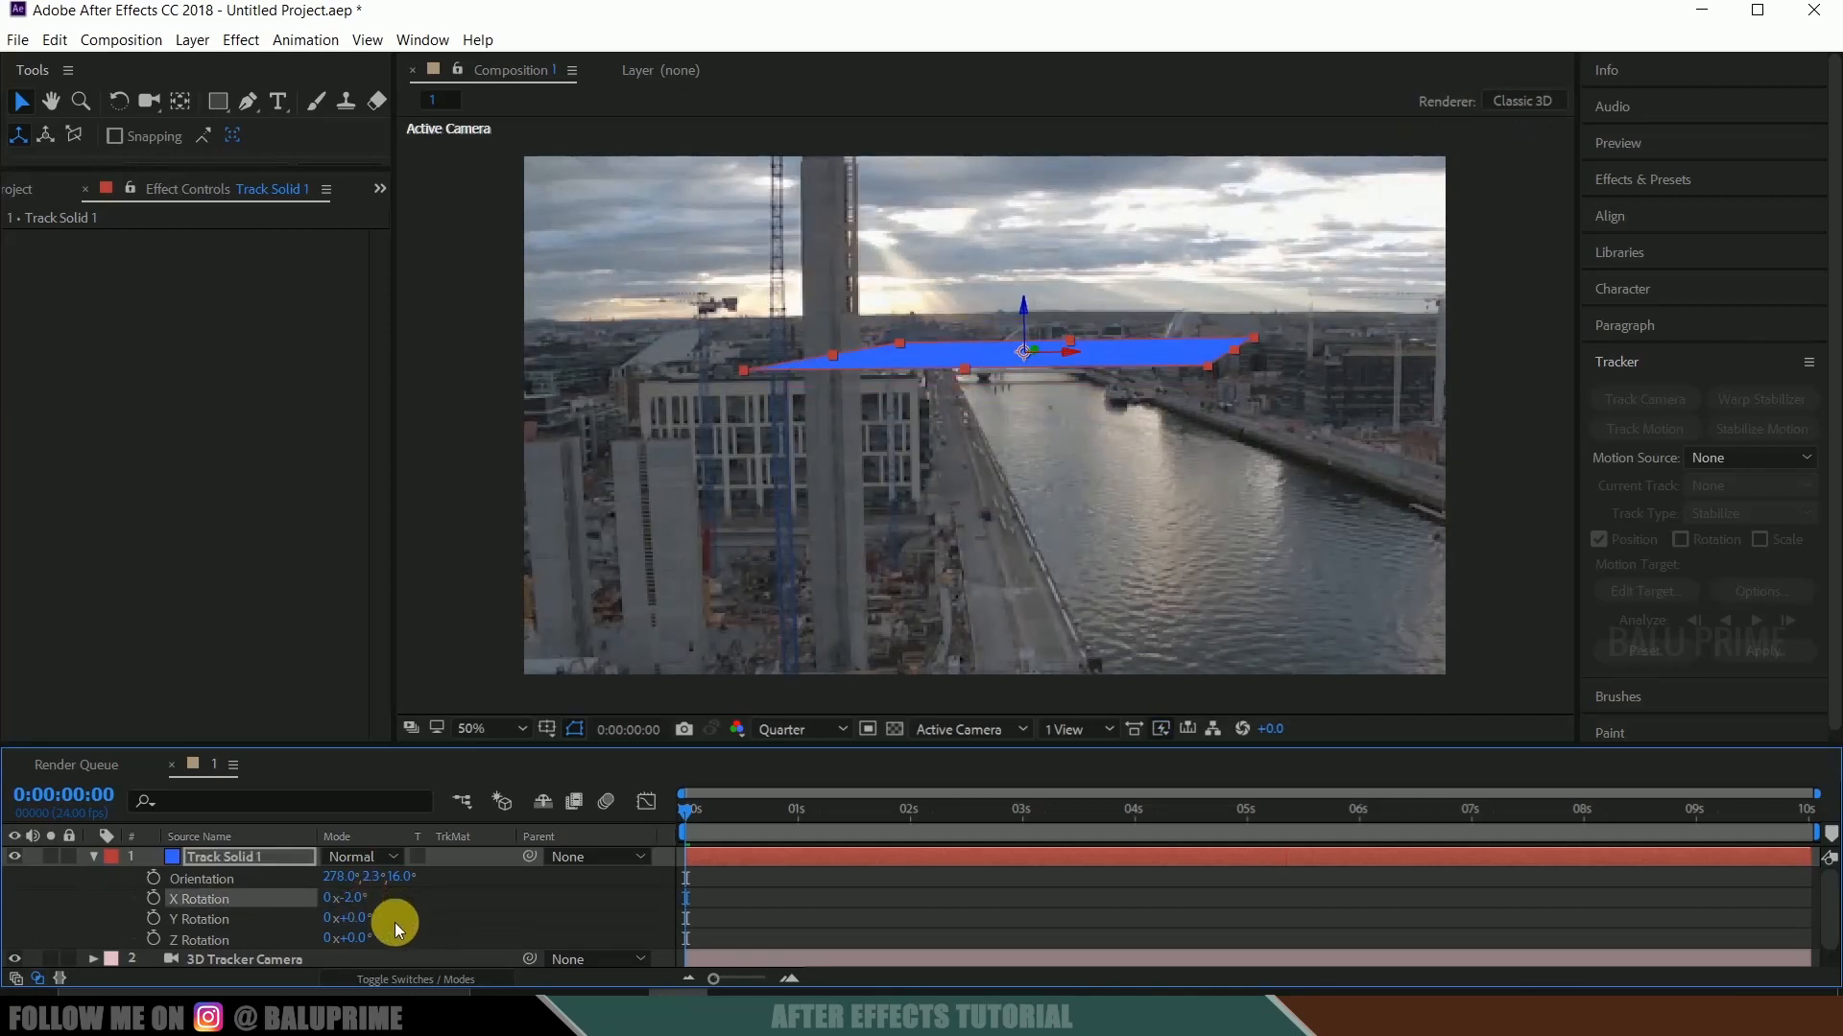
{"action": "left_click_drag", "start_coordinate": [360, 927], "coordinate": [356, 921]}
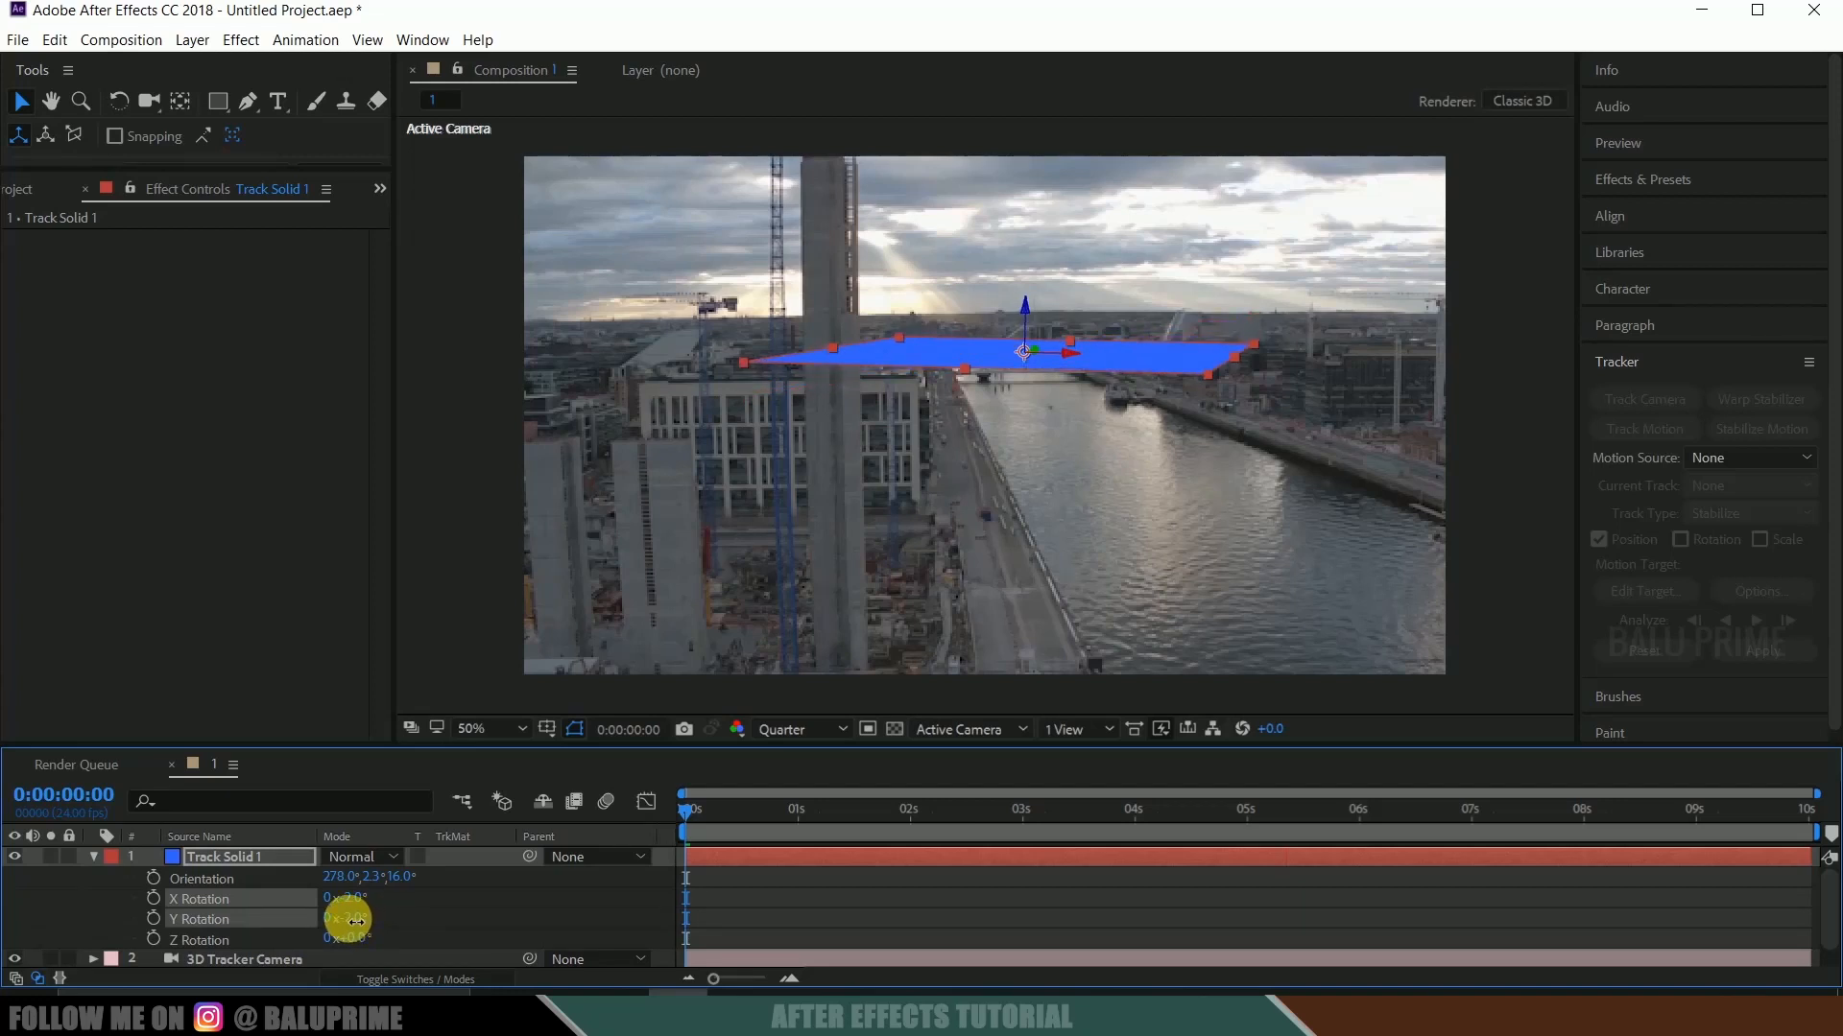
{"action": "left_click", "coordinate": [260, 860]}
{"action": "left_click", "coordinate": [94, 855]}
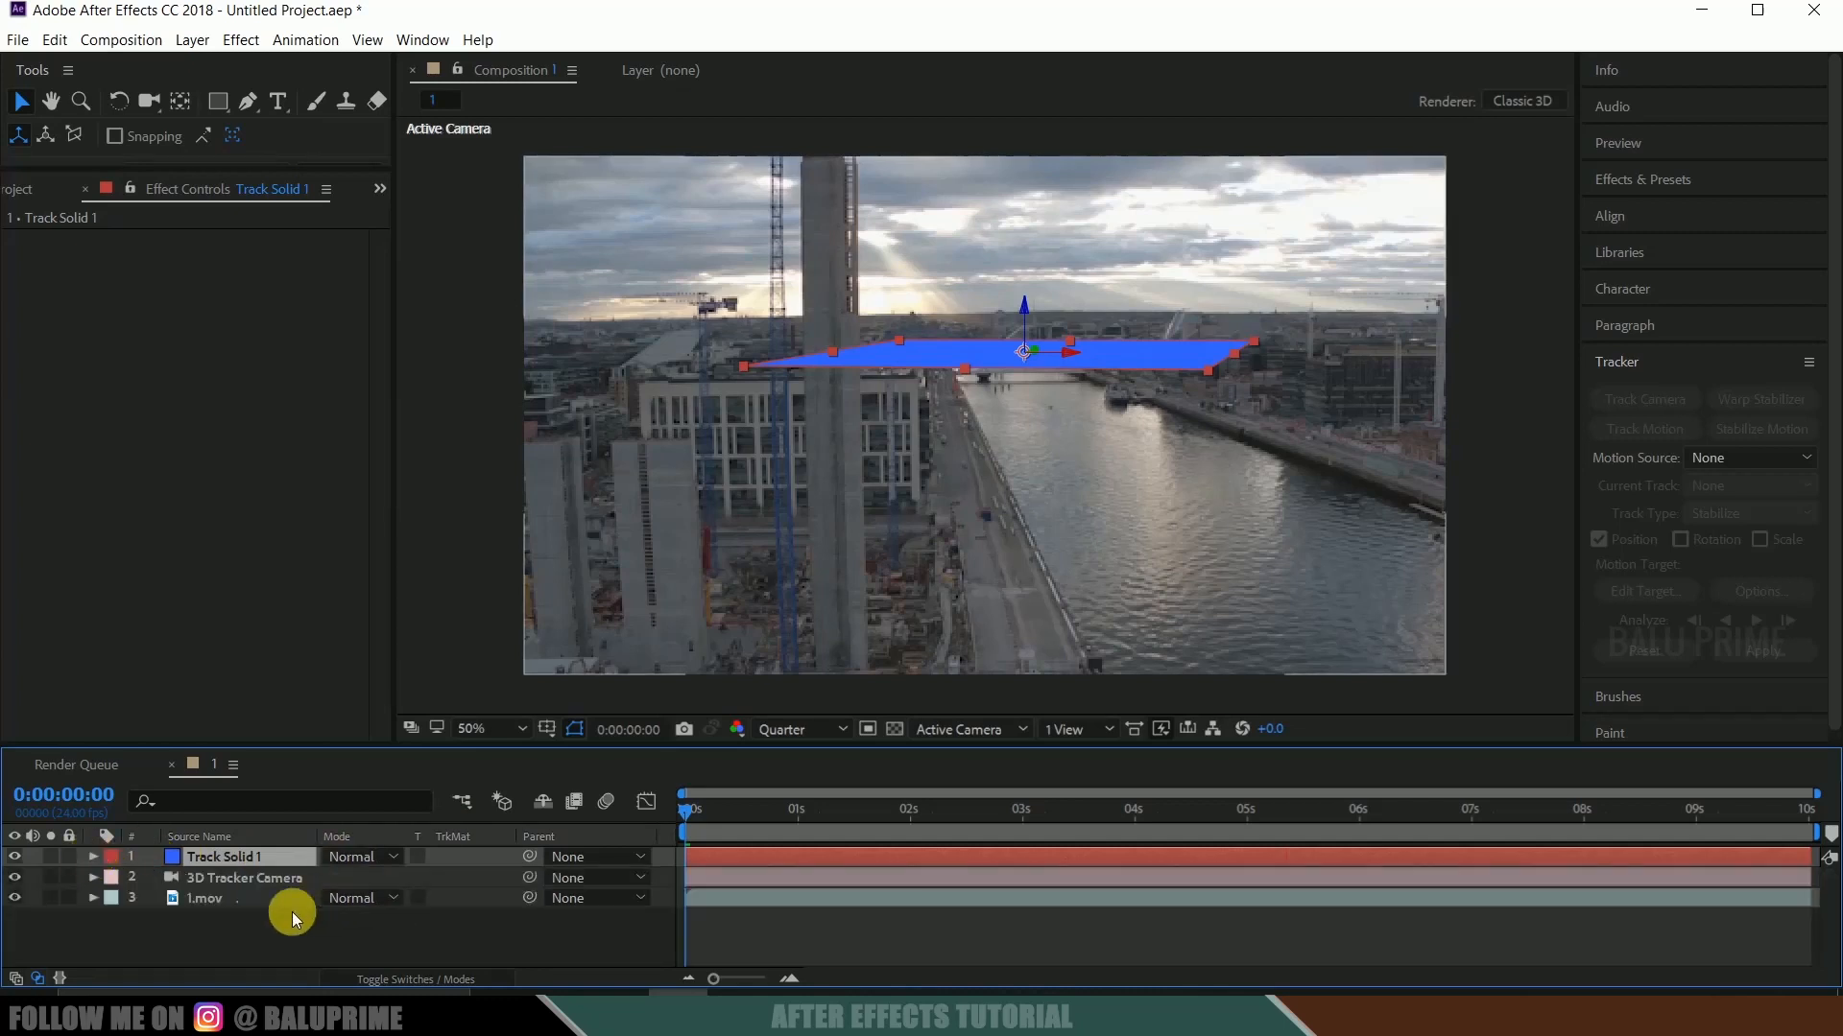
{"action": "left_click", "coordinate": [274, 923]}
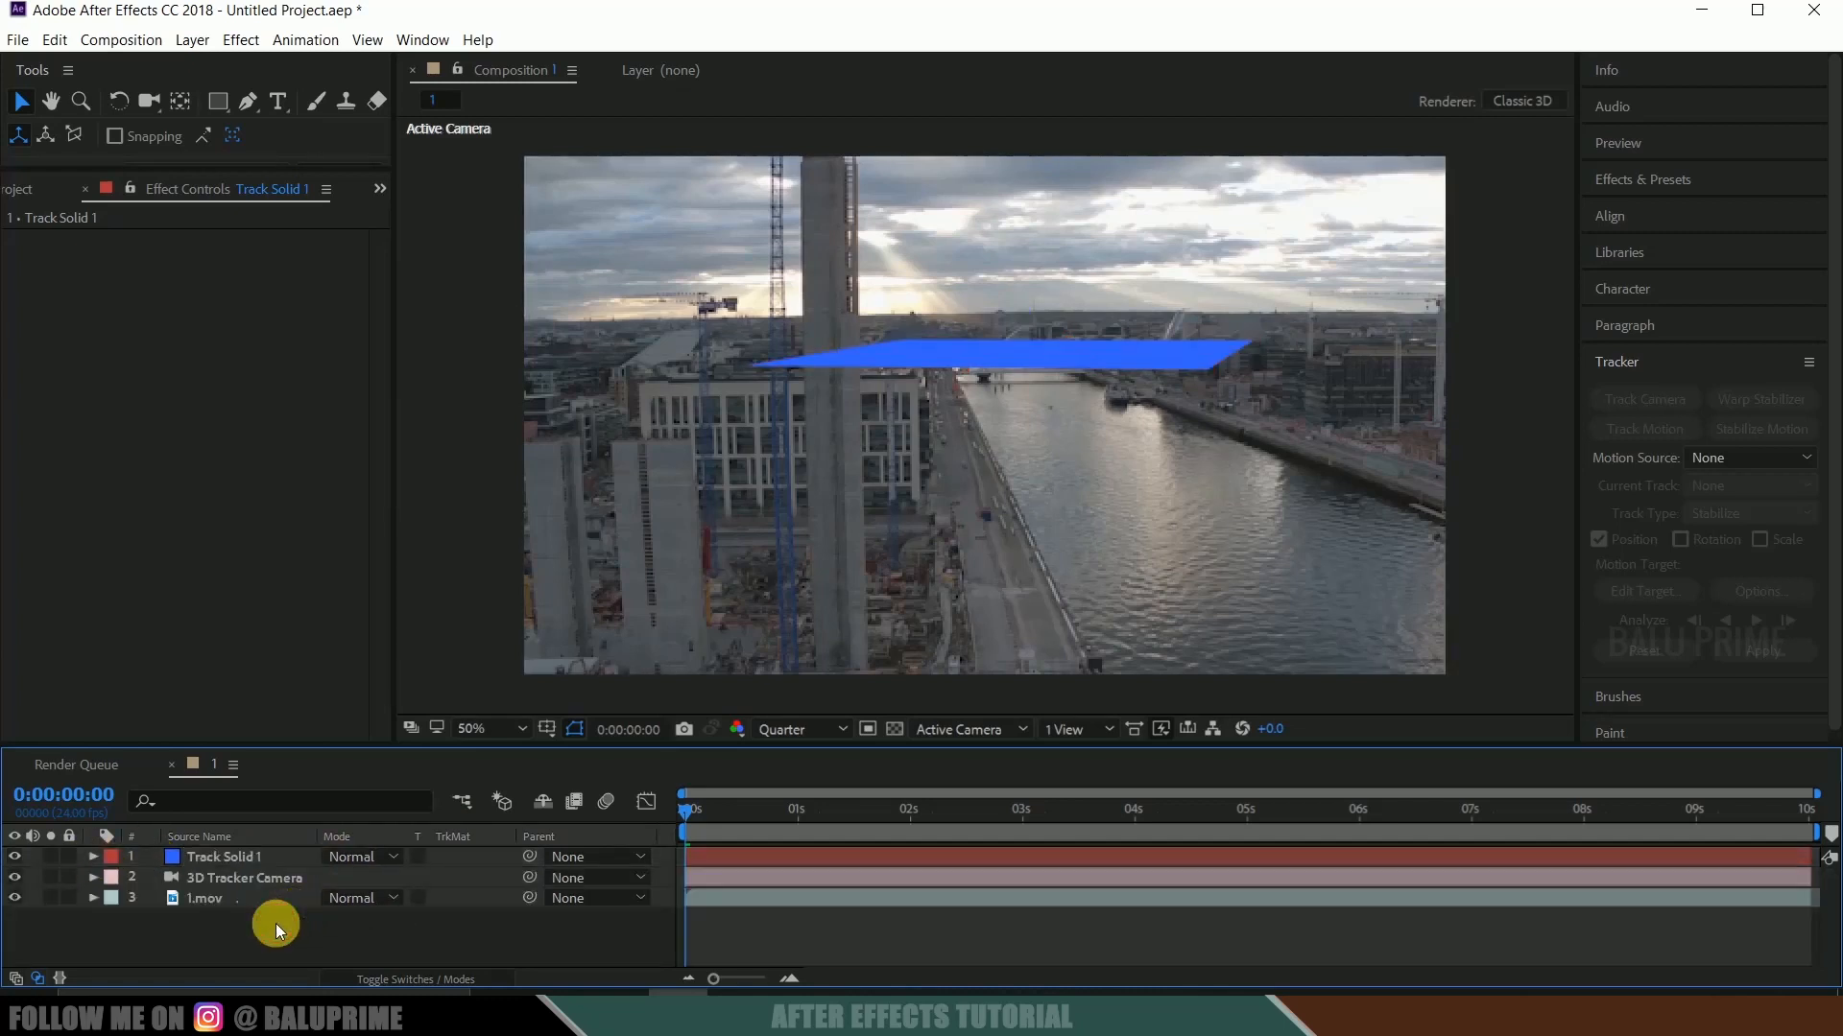
Create a black 1920 x 1080 px solid layer named "element".
{"action": "left_click", "coordinate": [191, 40]}
{"action": "mouse_move", "coordinate": [206, 67]}
{"action": "left_click", "coordinate": [611, 87]}
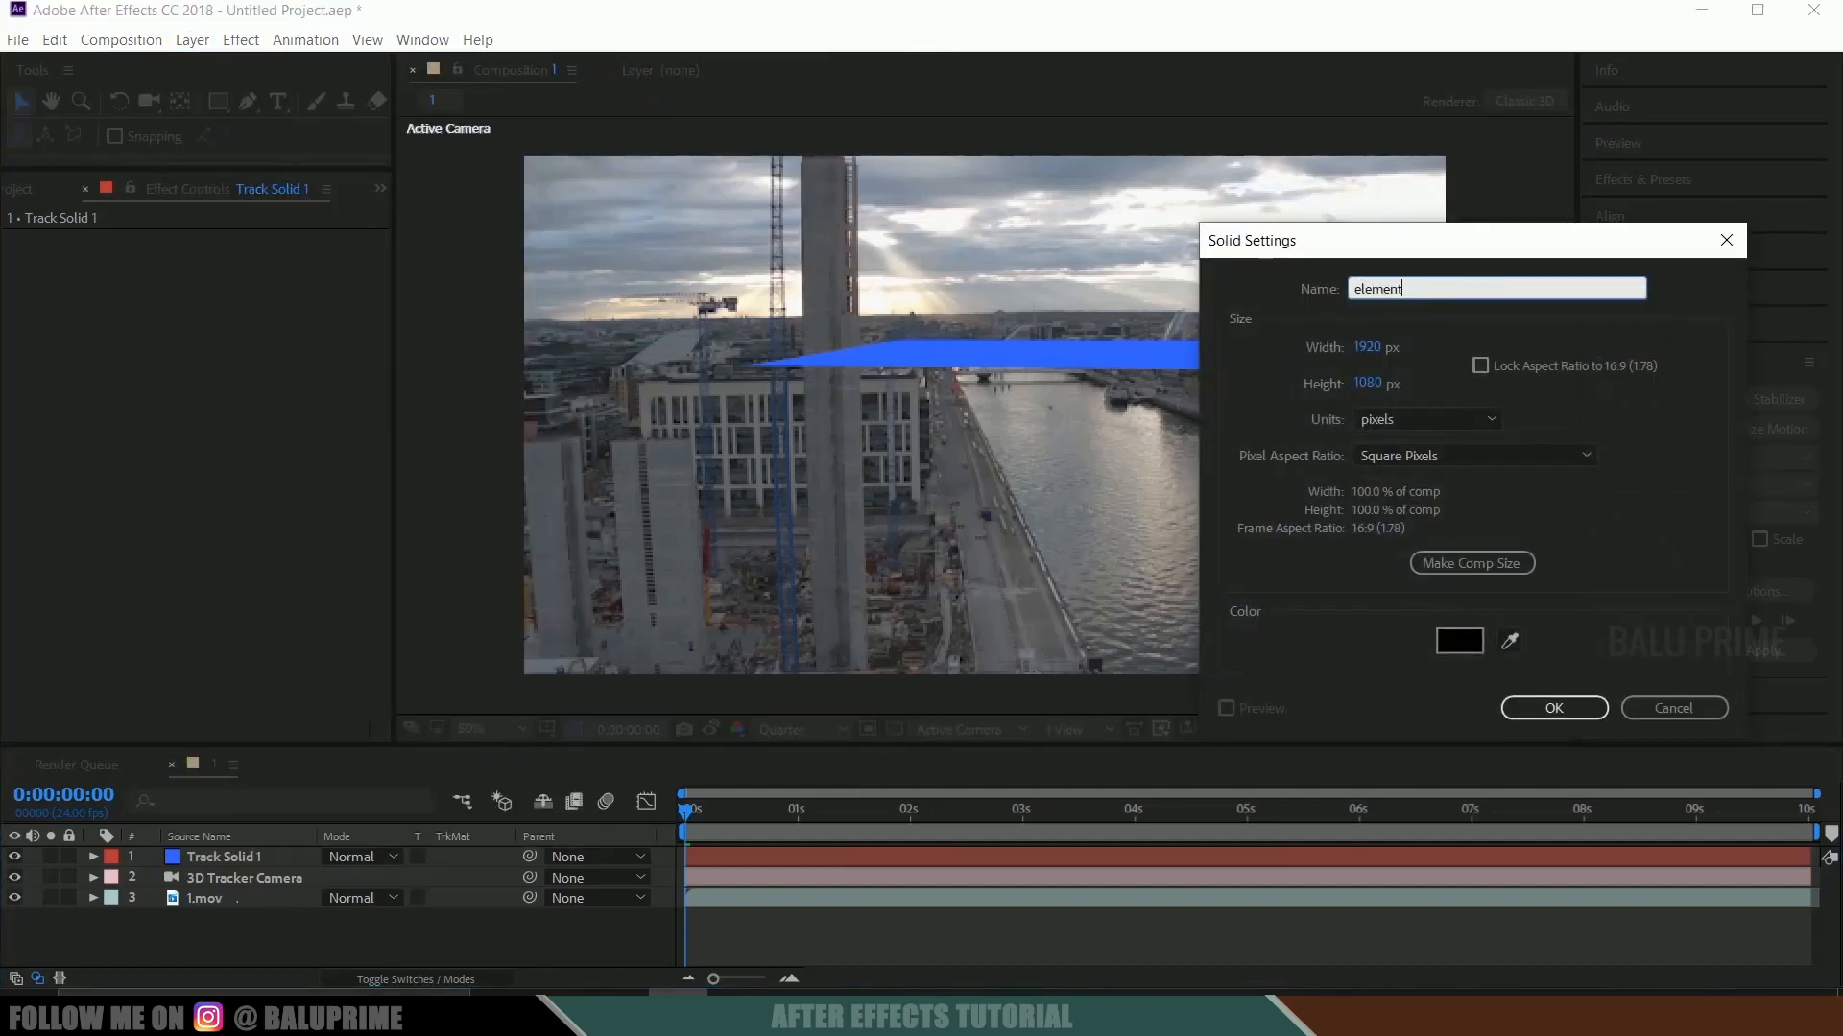
{"action": "left_click", "coordinate": [1517, 706]}
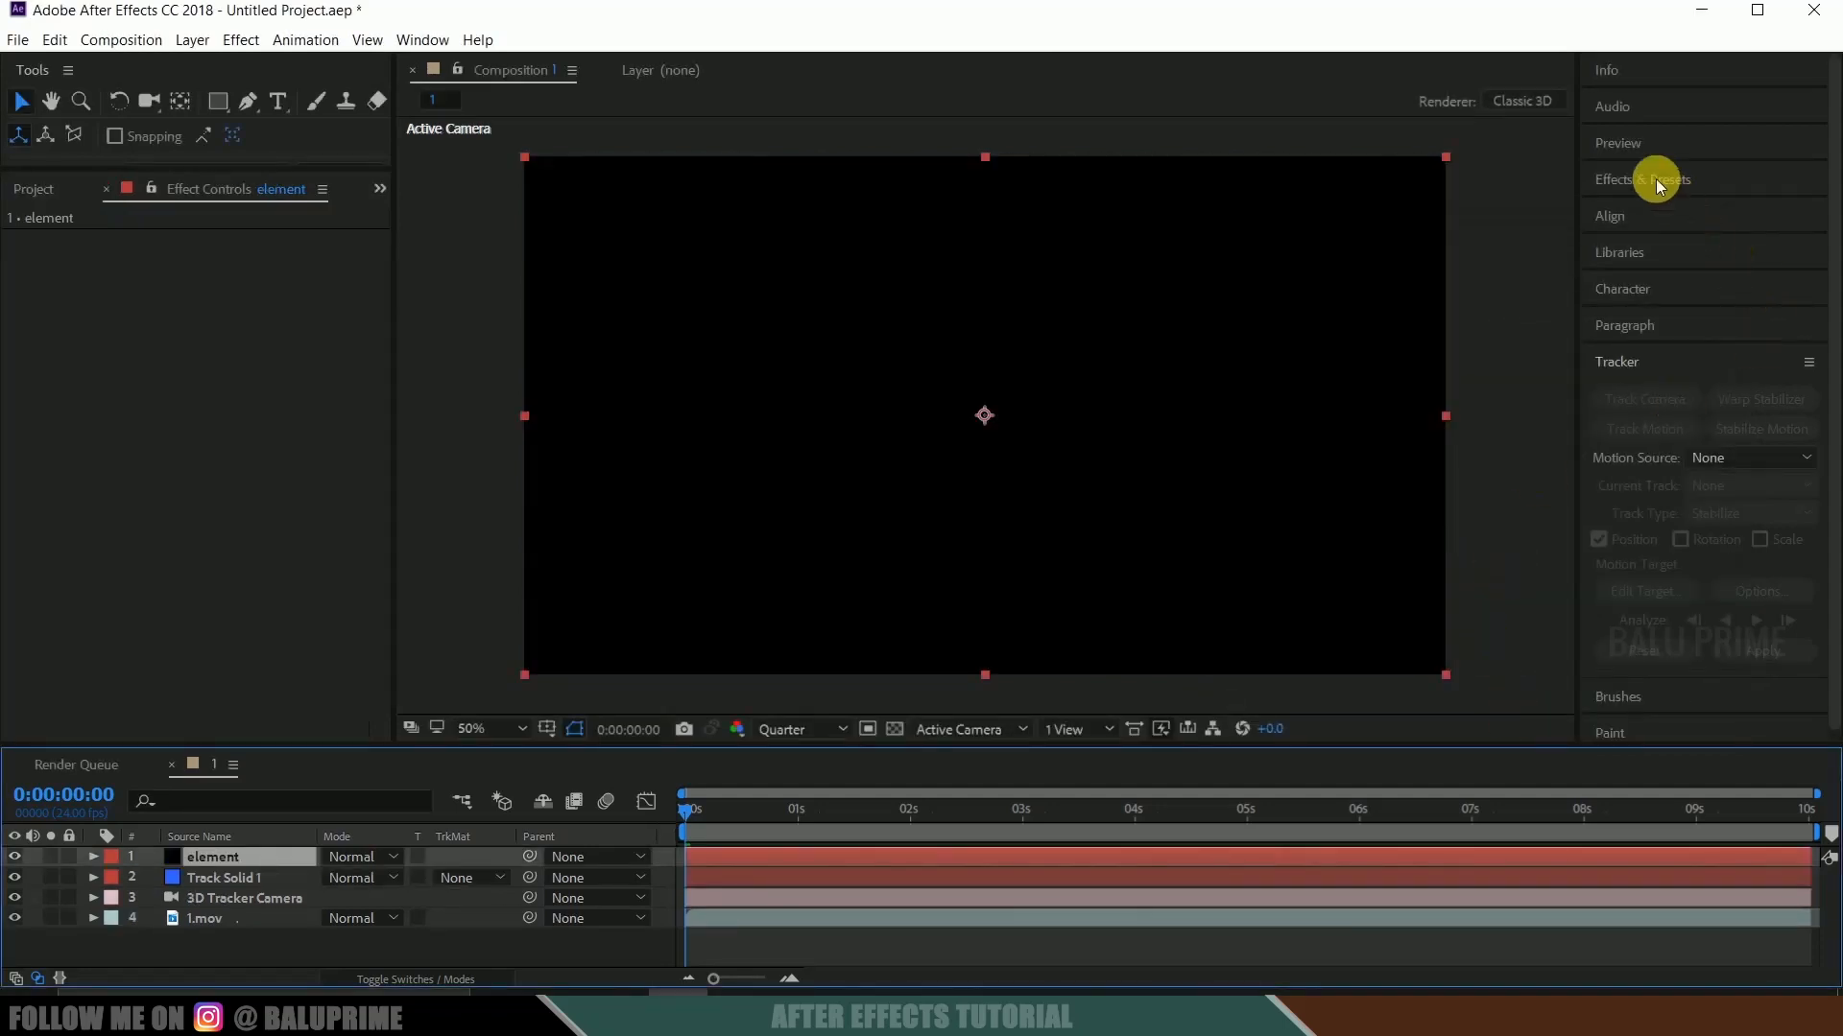
Find the VideoCopilot Element effect and apply it to the element layer.
{"action": "left_click", "coordinate": [1658, 185]}
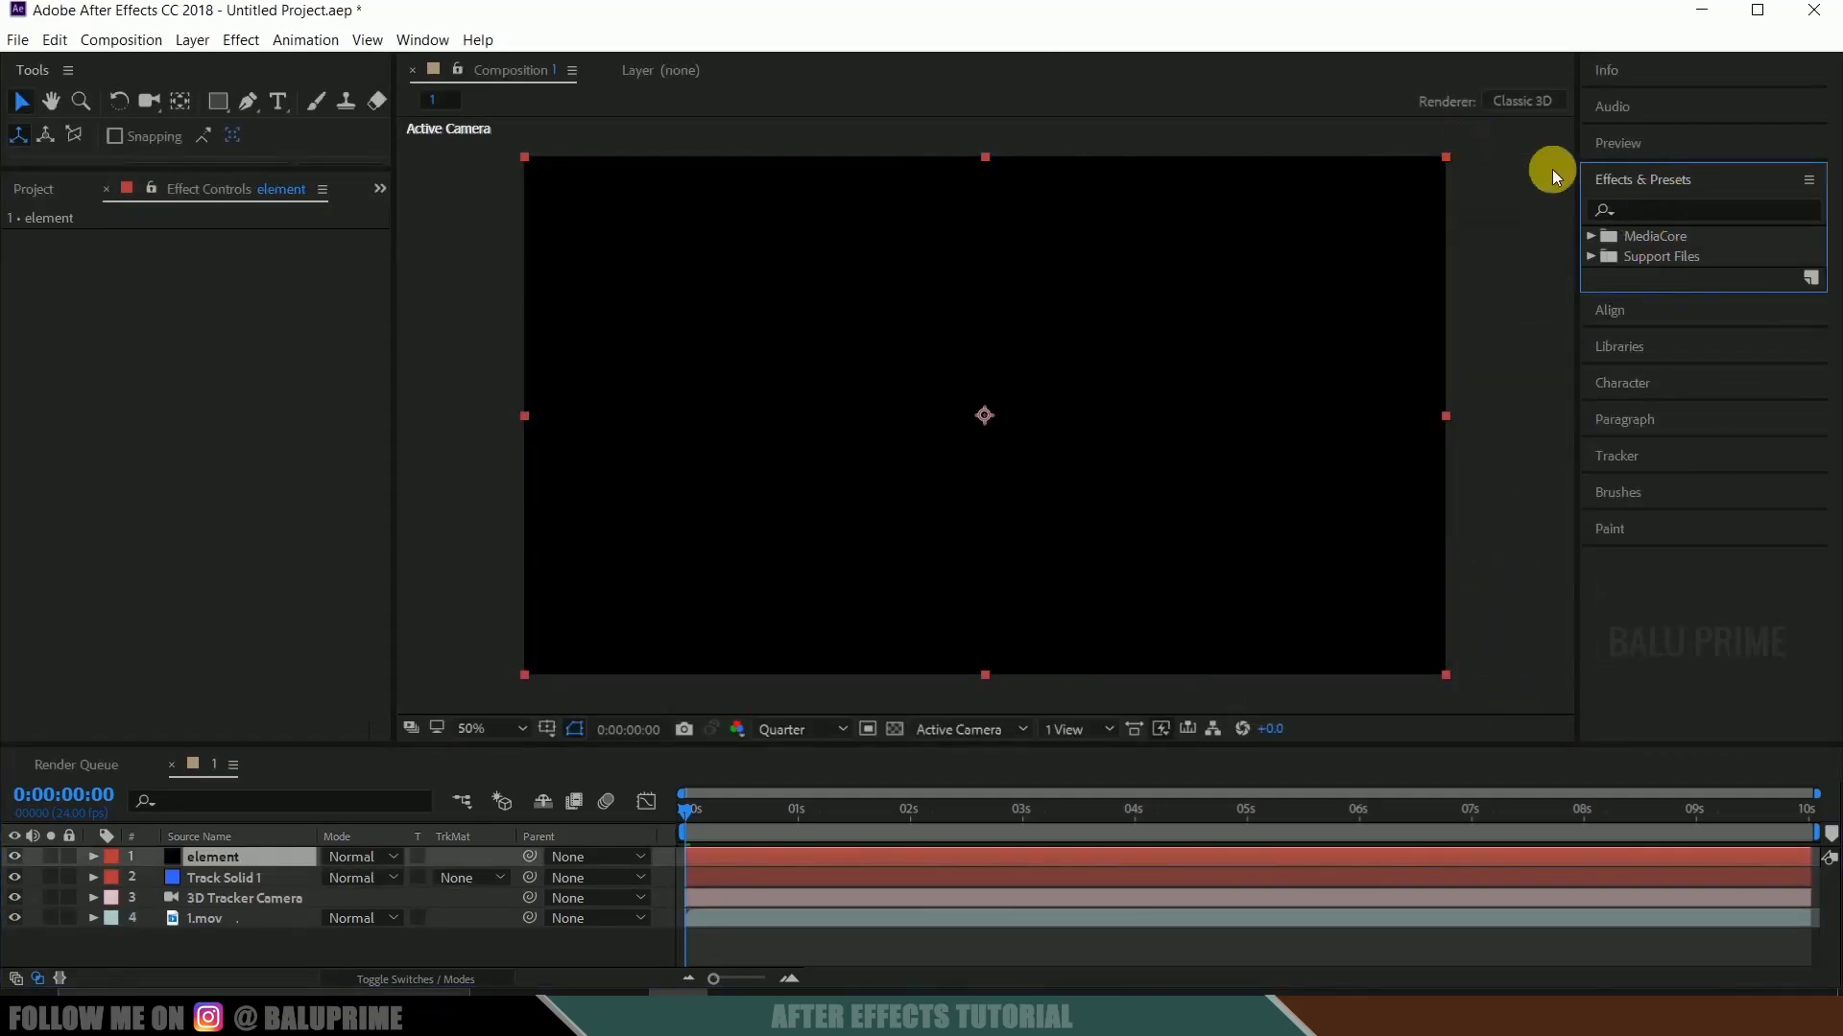
{"action": "left_click", "coordinate": [422, 39]}
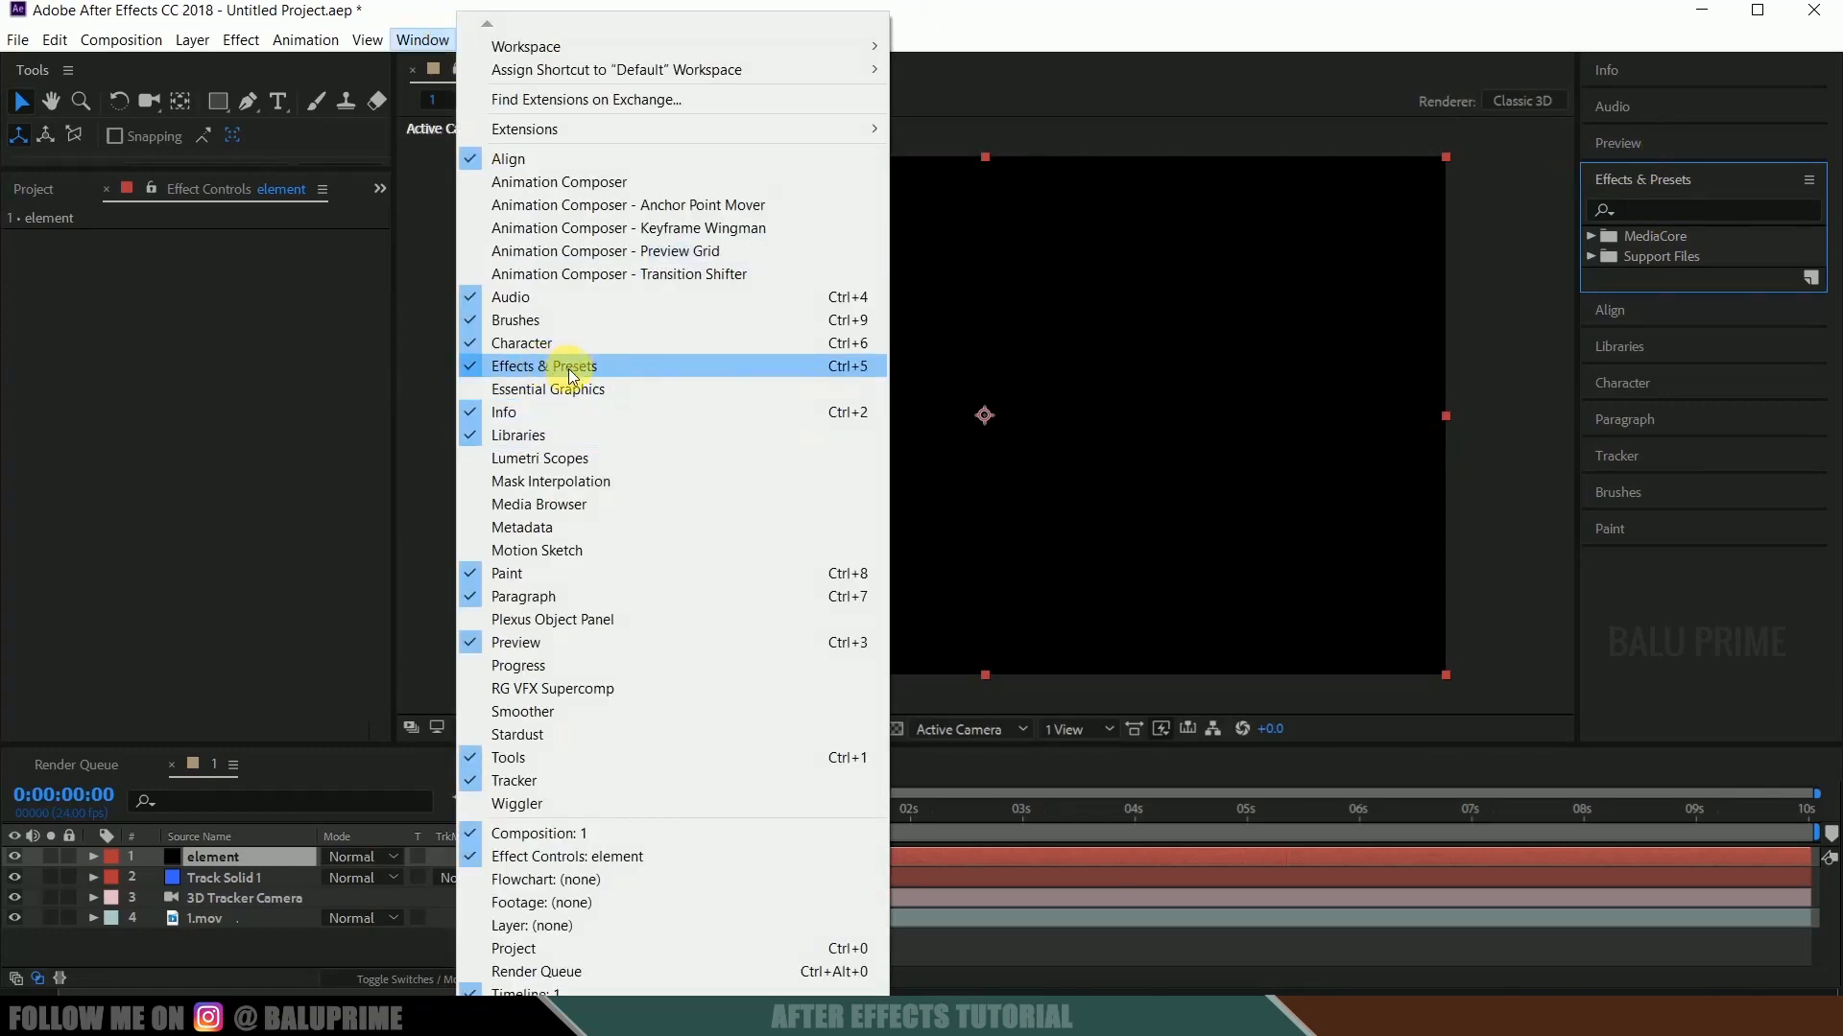
{"action": "left_click", "coordinate": [1666, 210]}
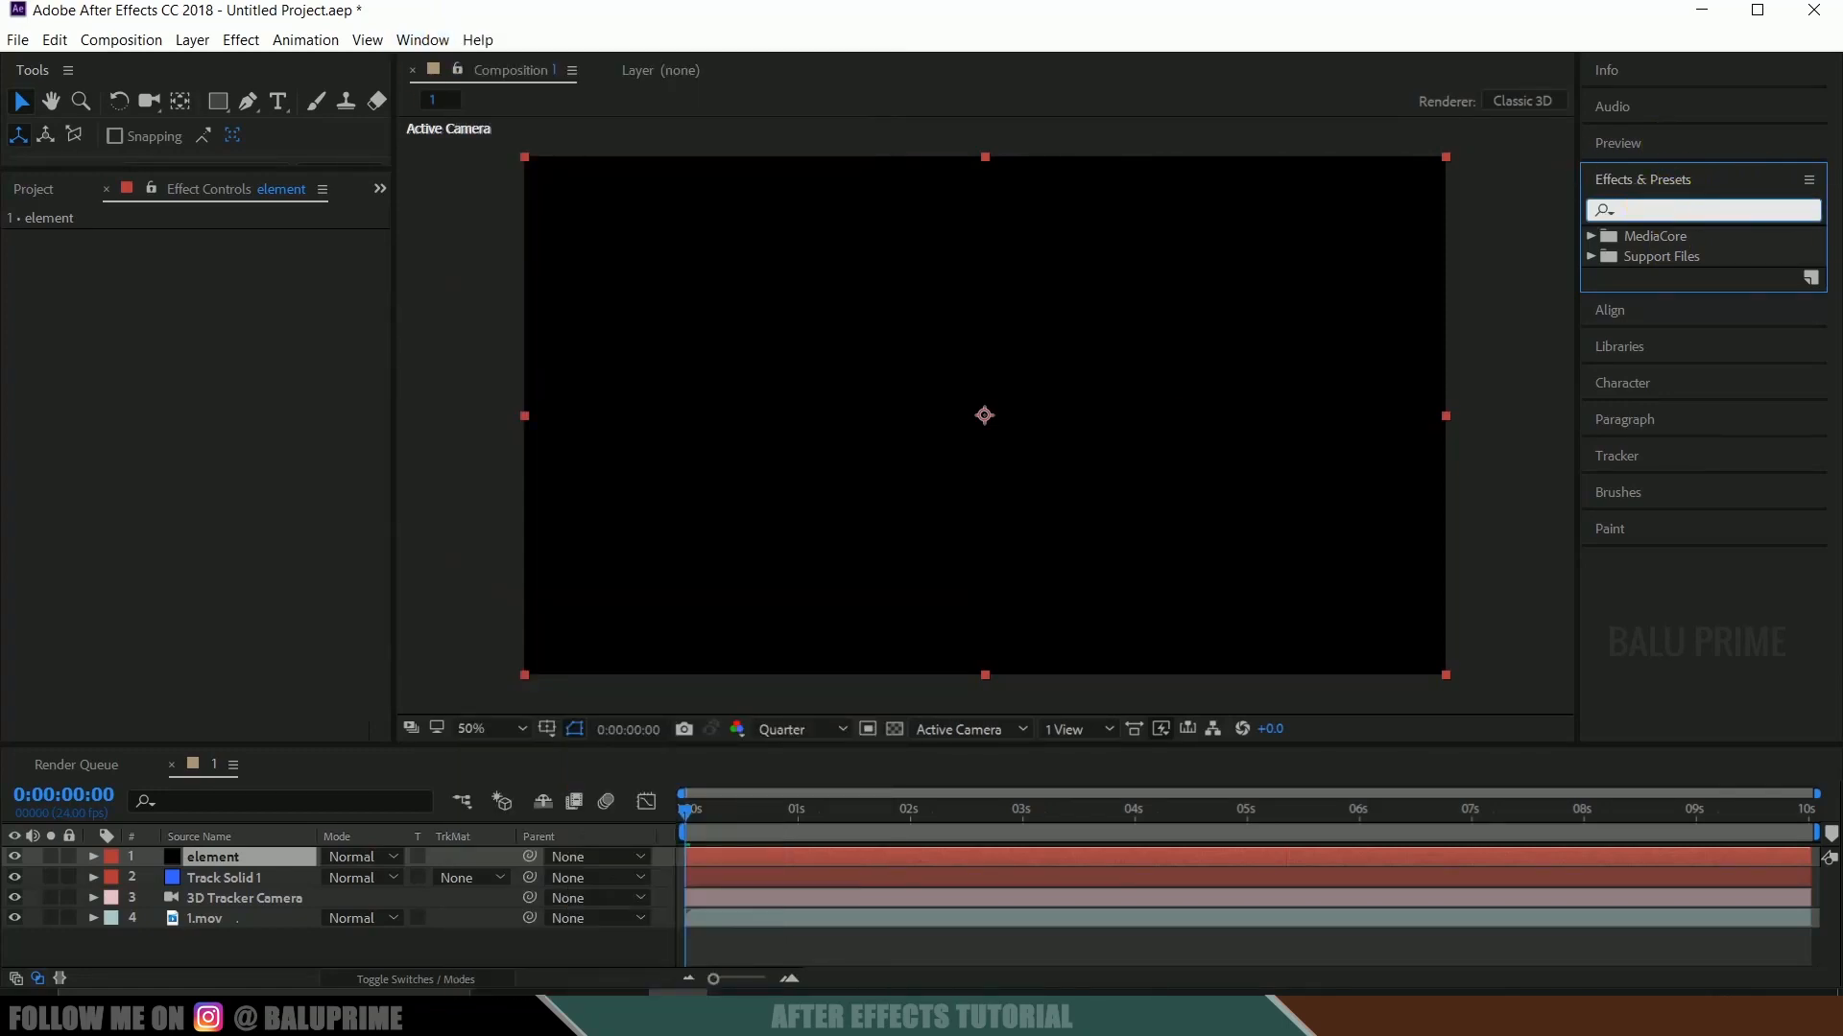
{"action": "type", "text": "element"}
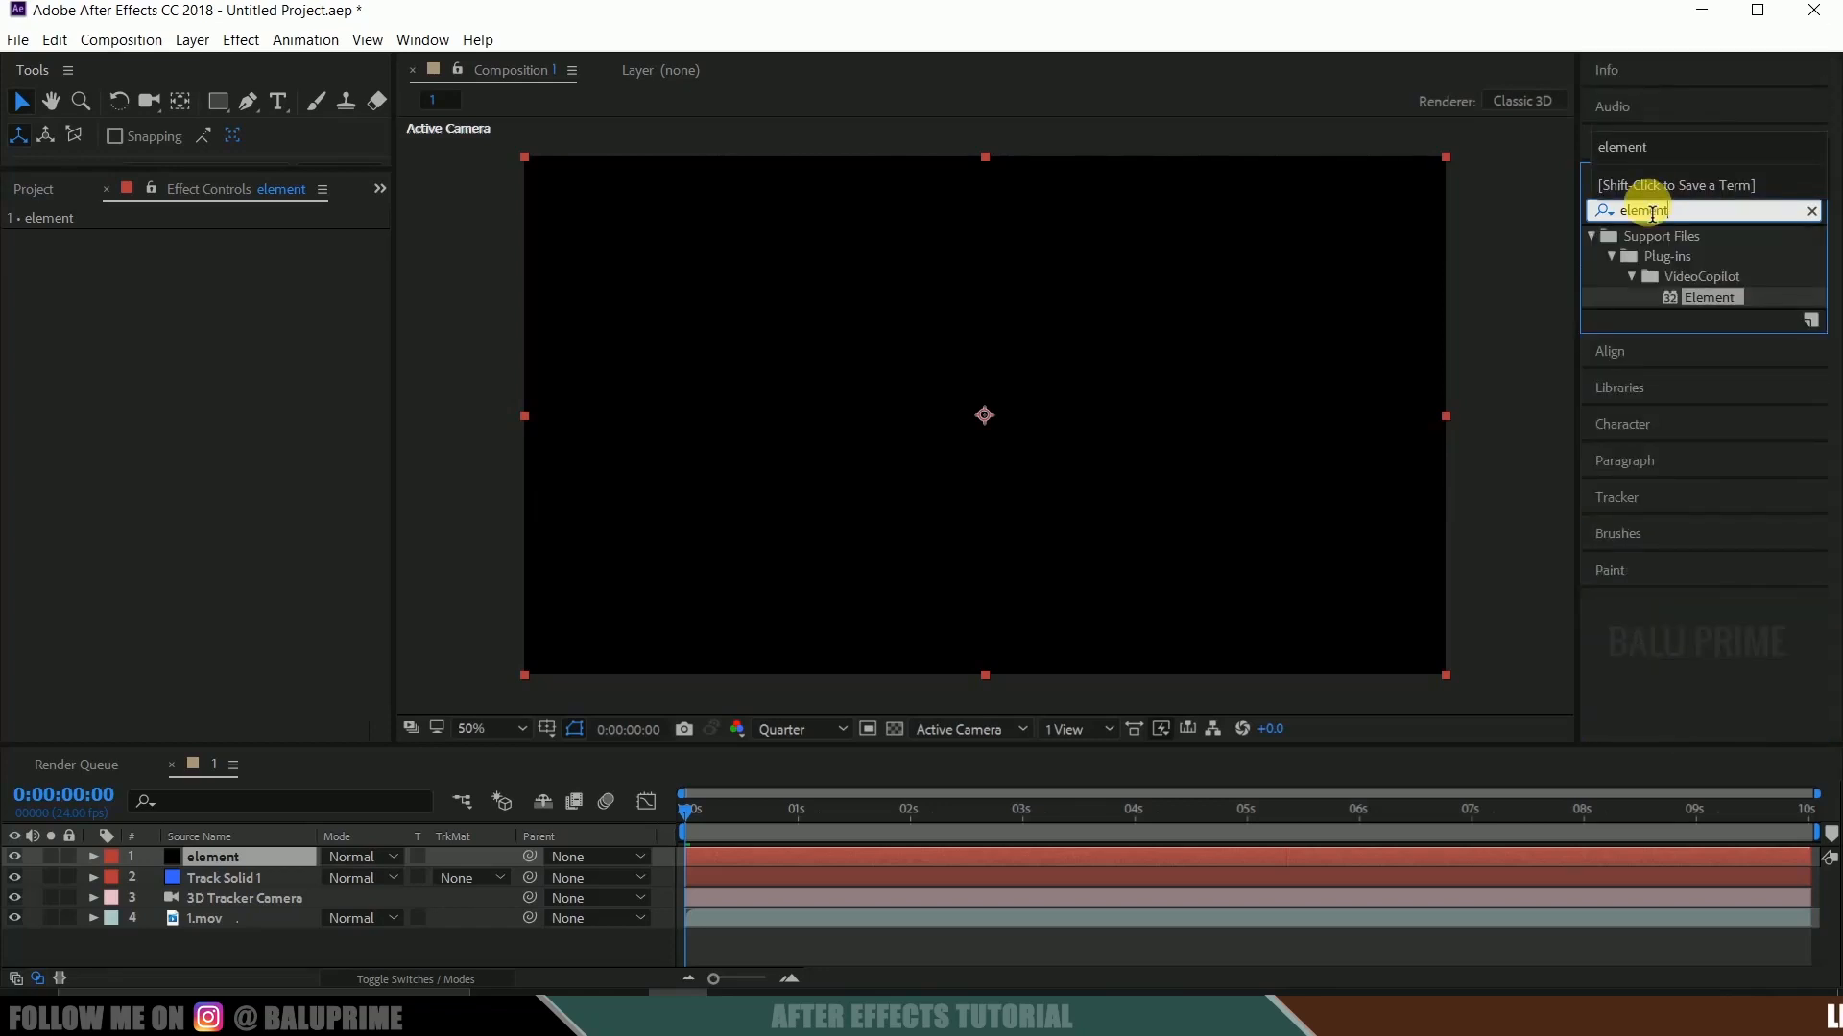
{"action": "left_click_drag", "start_coordinate": [1709, 301], "coordinate": [217, 857]}
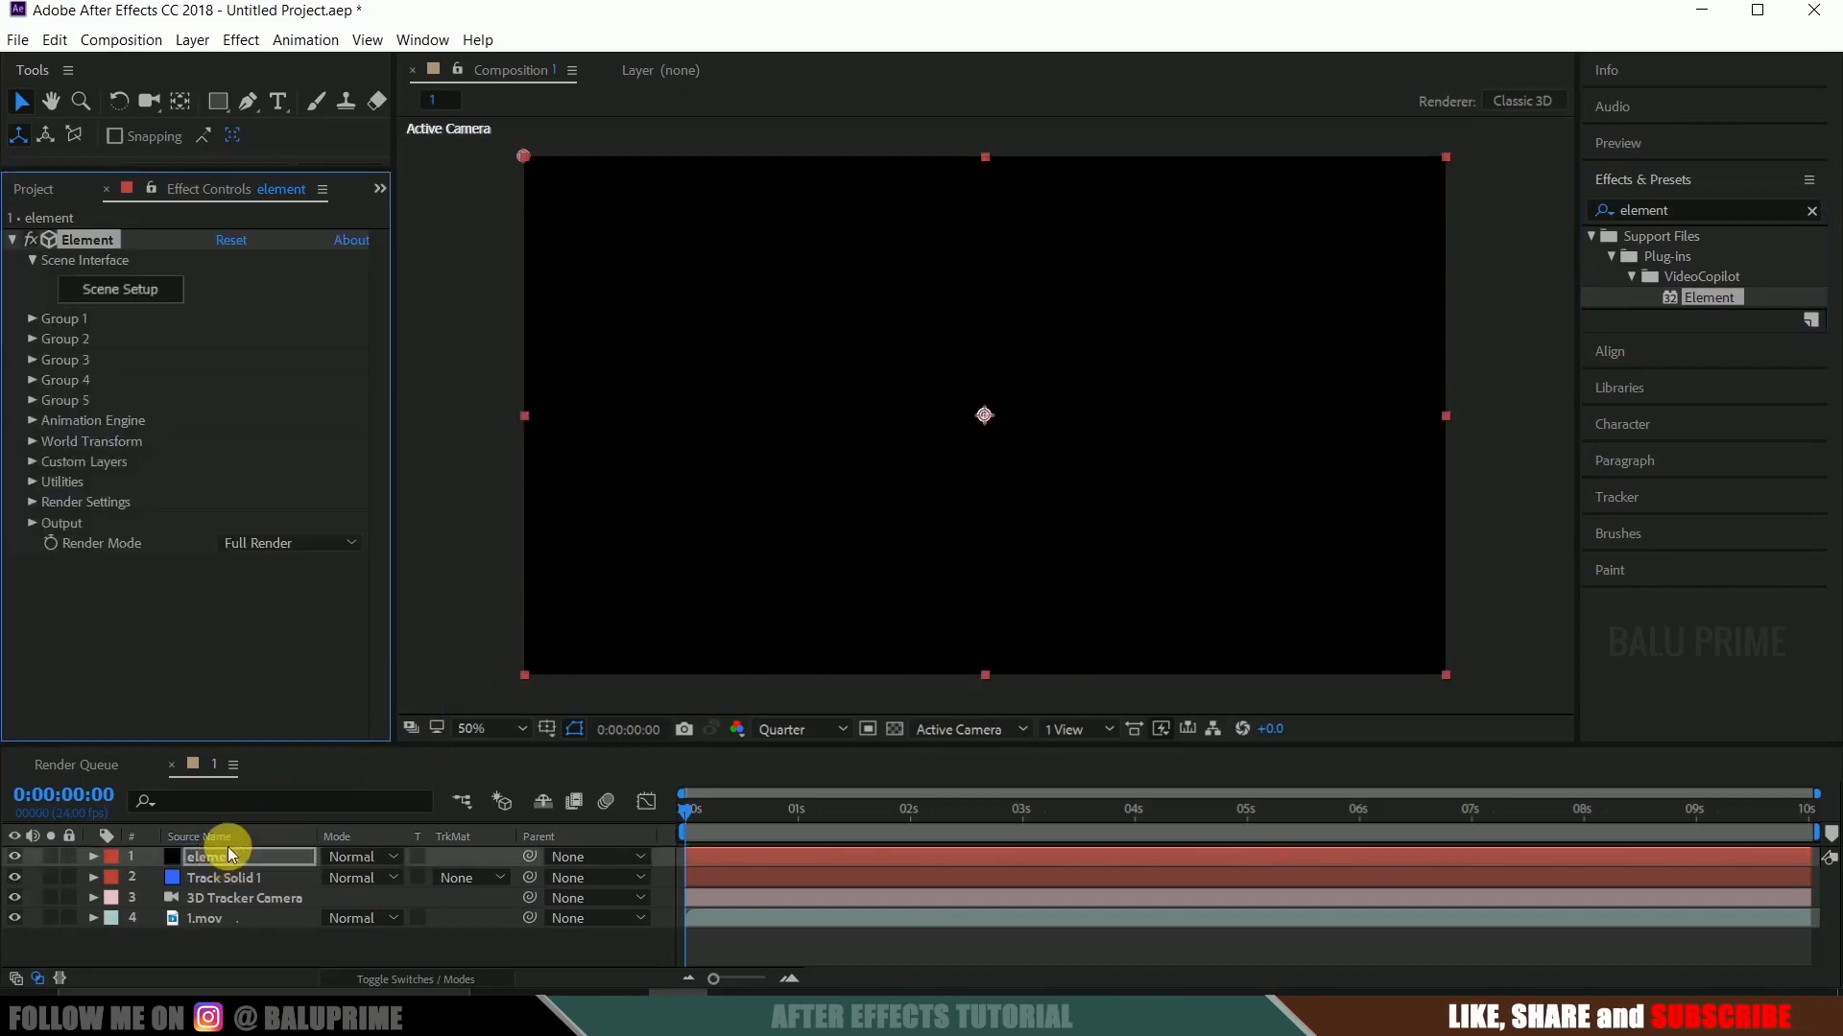
Import new ufo.obj into the Element scene with the default import preferences and normalize the model's size.
{"action": "left_click", "coordinate": [120, 301]}
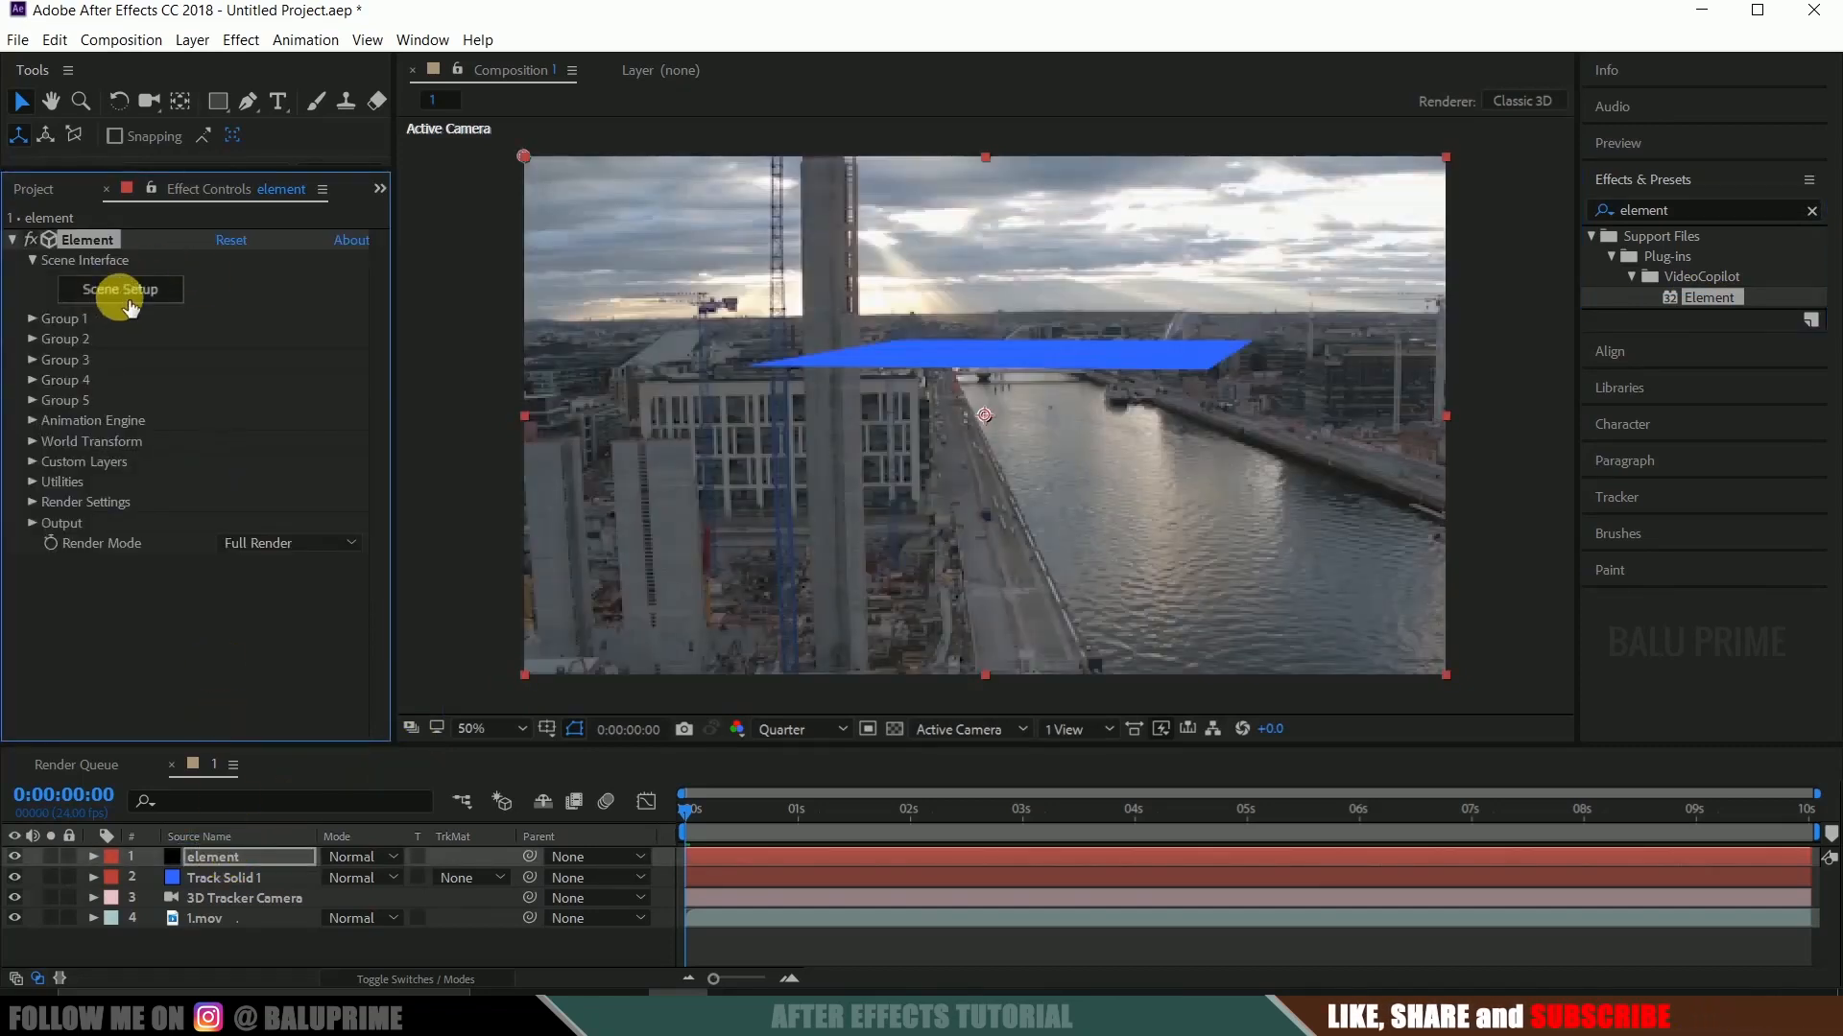
{"action": "left_click", "coordinate": [120, 296]}
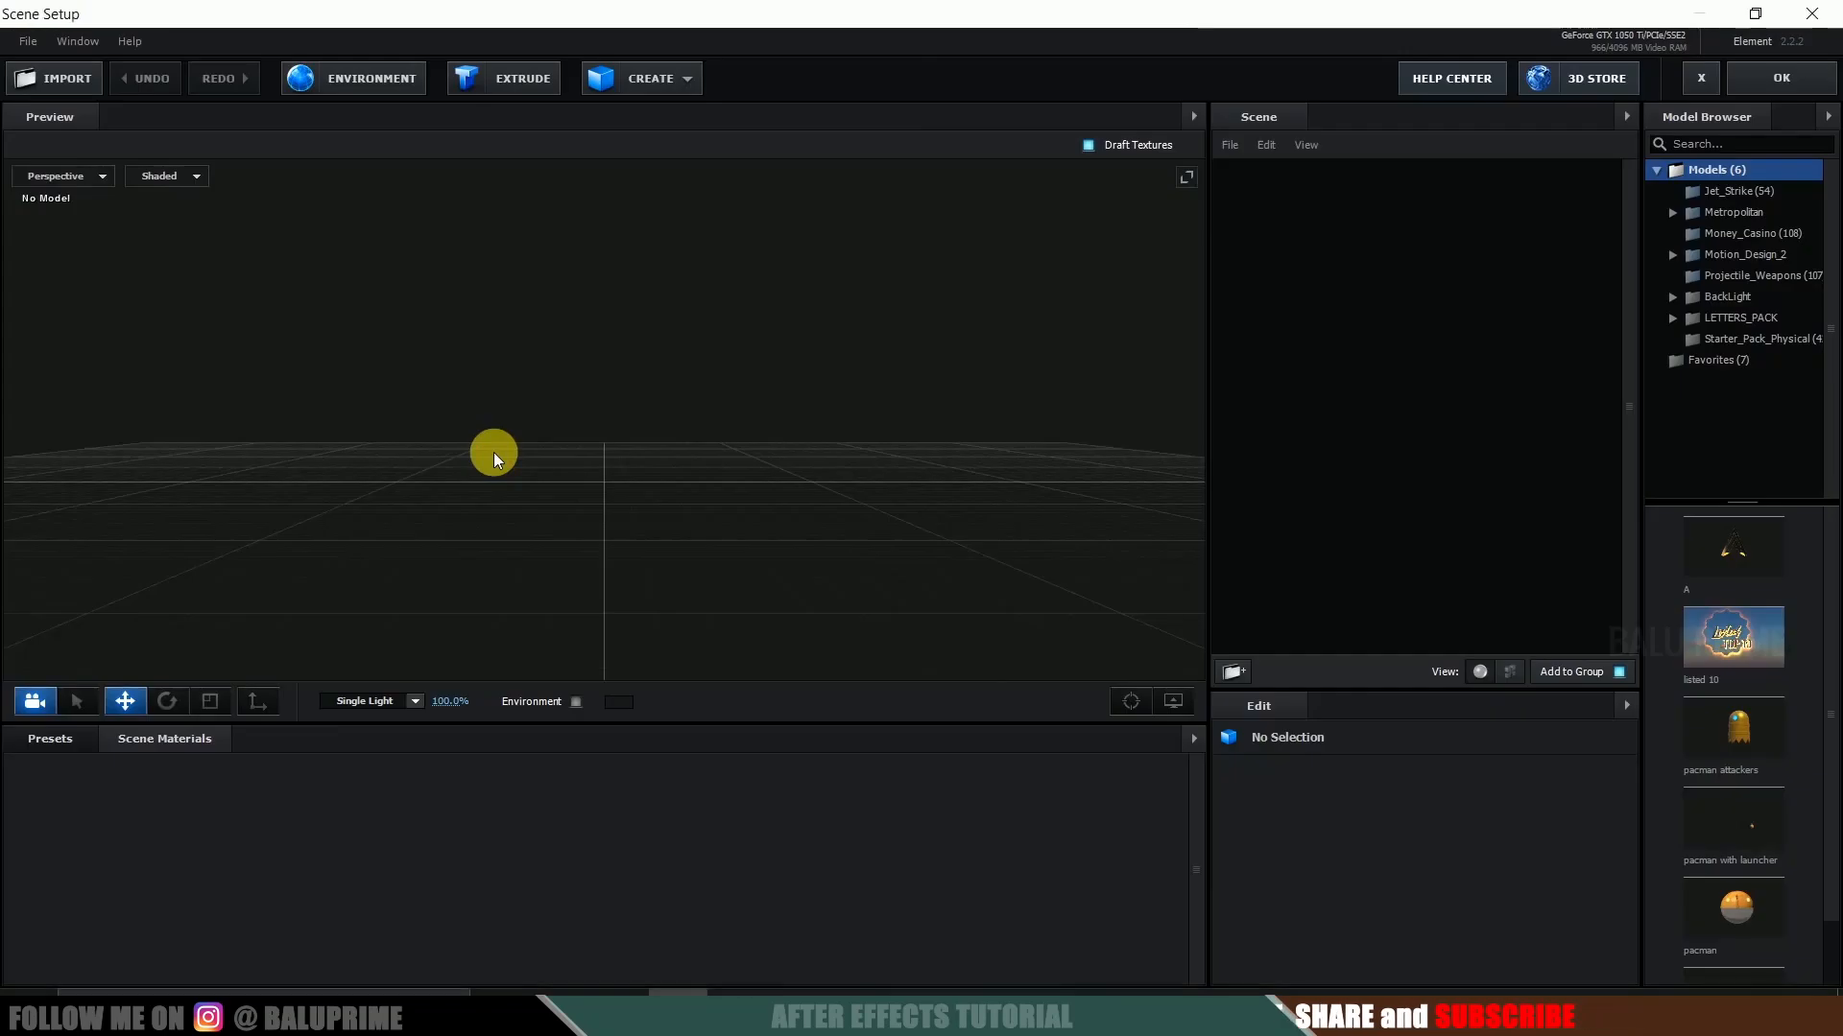
{"action": "mouse_move", "coordinate": [493, 452]}
{"action": "left_mouse_down"}
{"action": "mouse_move", "coordinate": [538, 435]}
{"action": "mouse_move", "coordinate": [485, 451]}
{"action": "mouse_move", "coordinate": [493, 472]}
{"action": "left_mouse_up"}
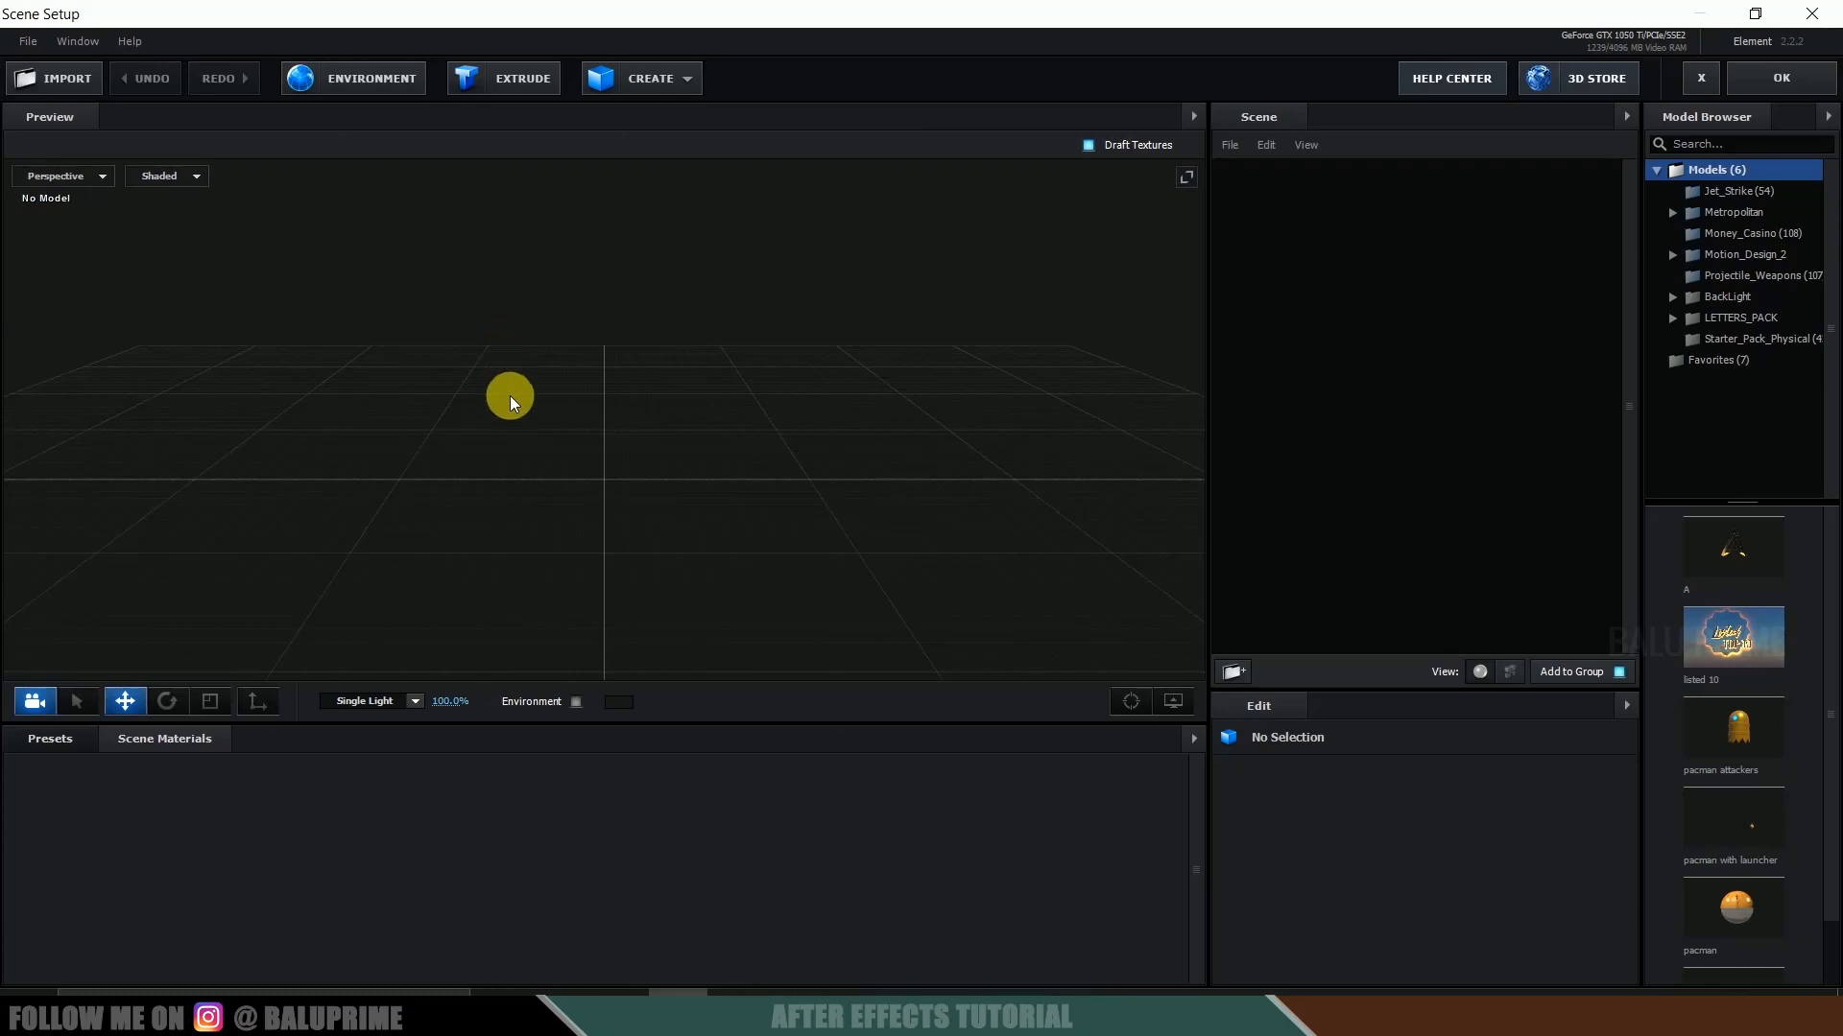
{"action": "left_click", "coordinate": [40, 85]}
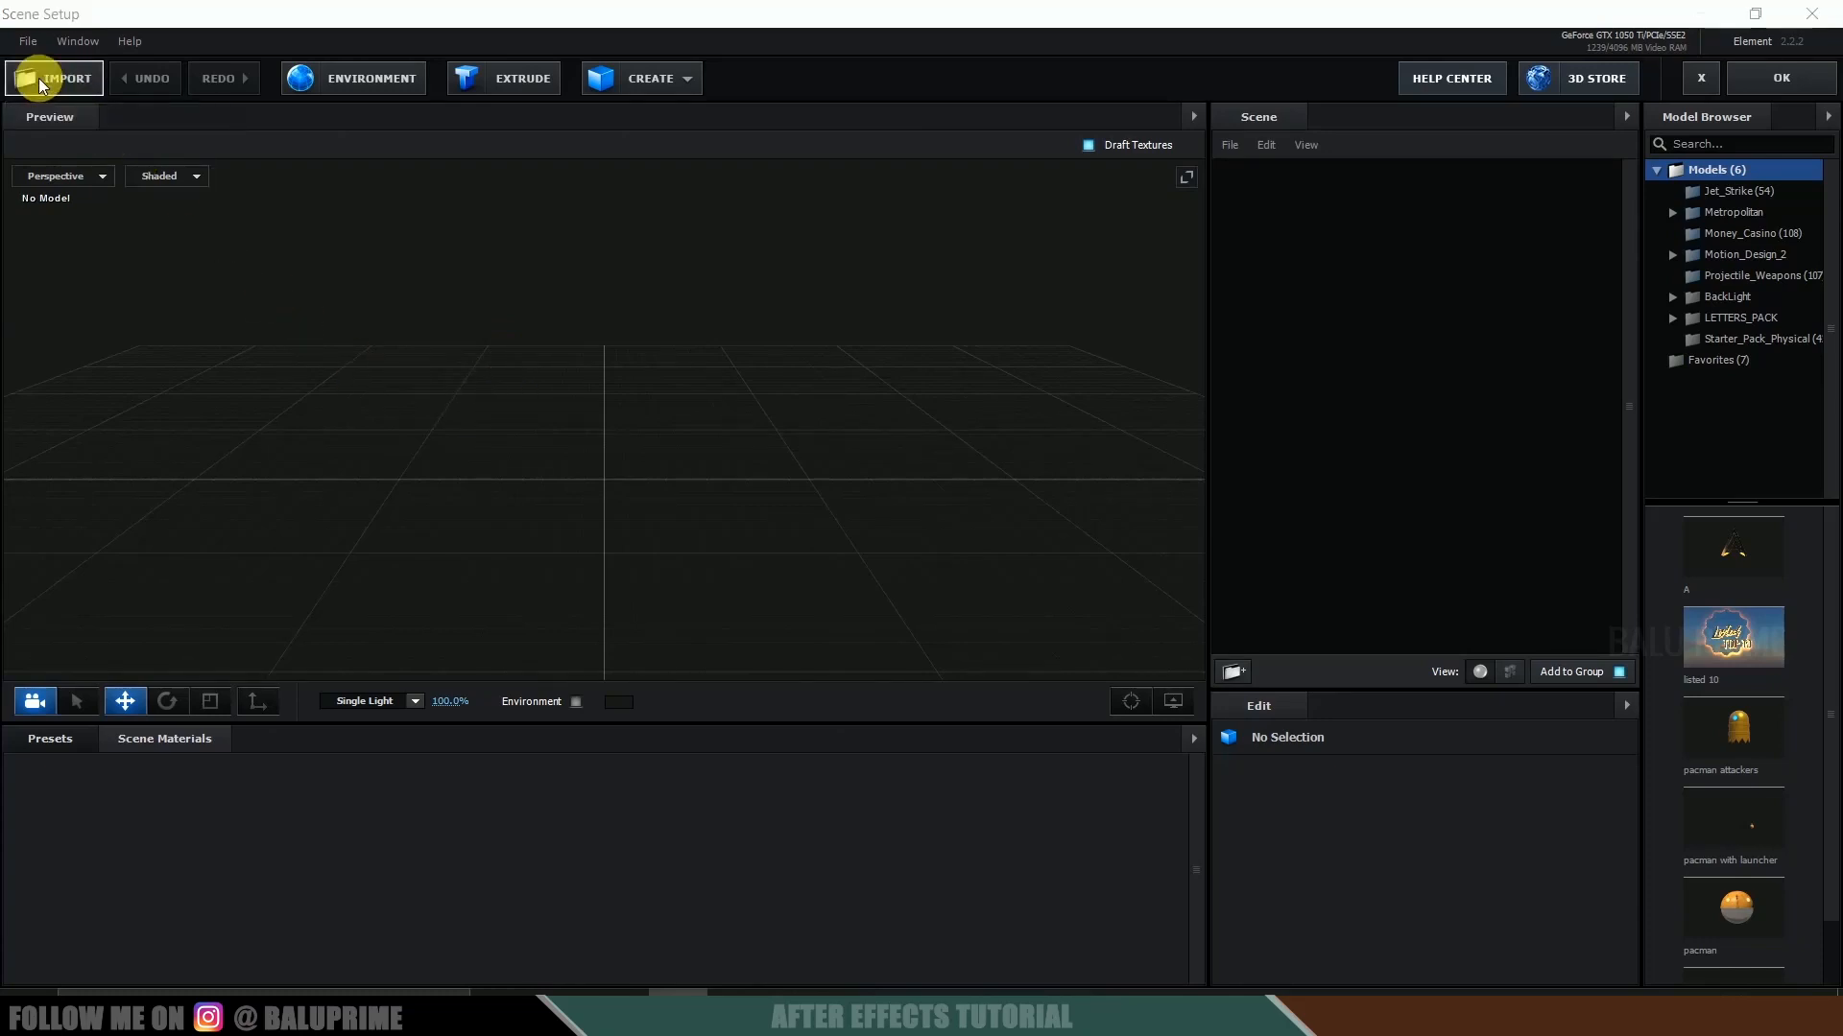
{"action": "left_click_drag", "start_coordinate": [556, 348], "coordinate": [401, 178]}
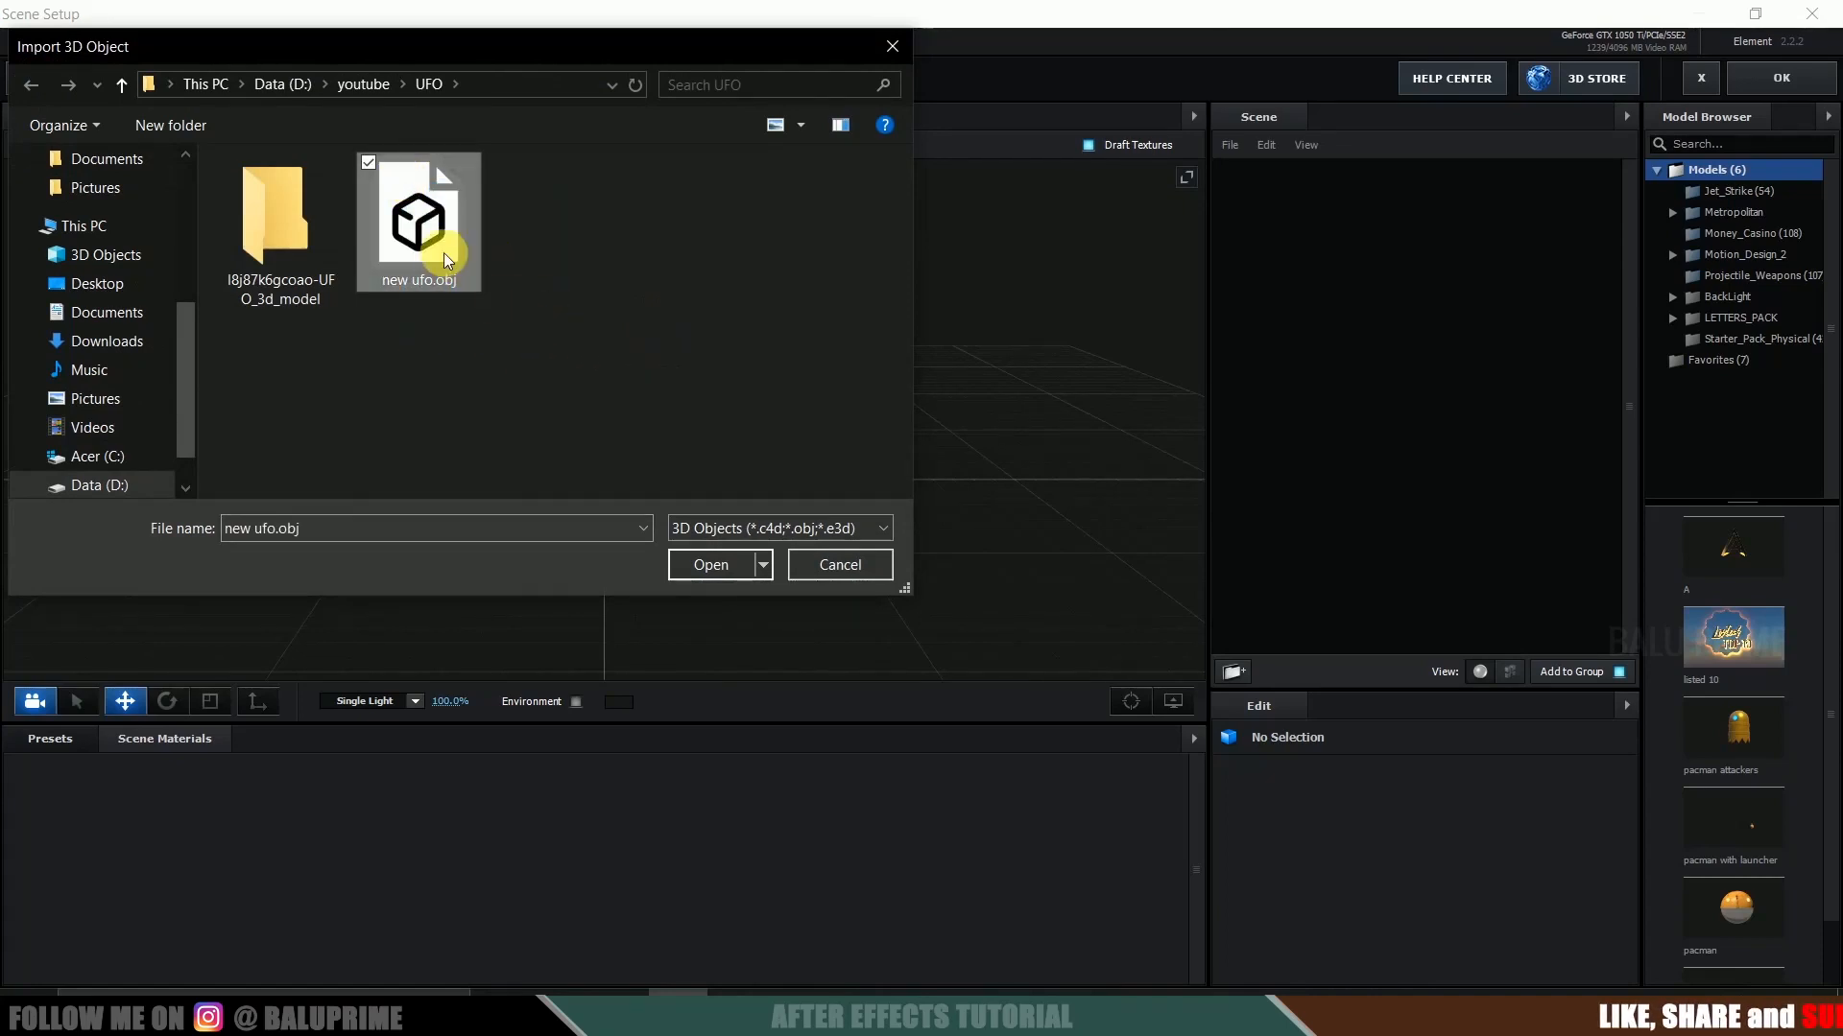
{"action": "left_click", "coordinate": [709, 564]}
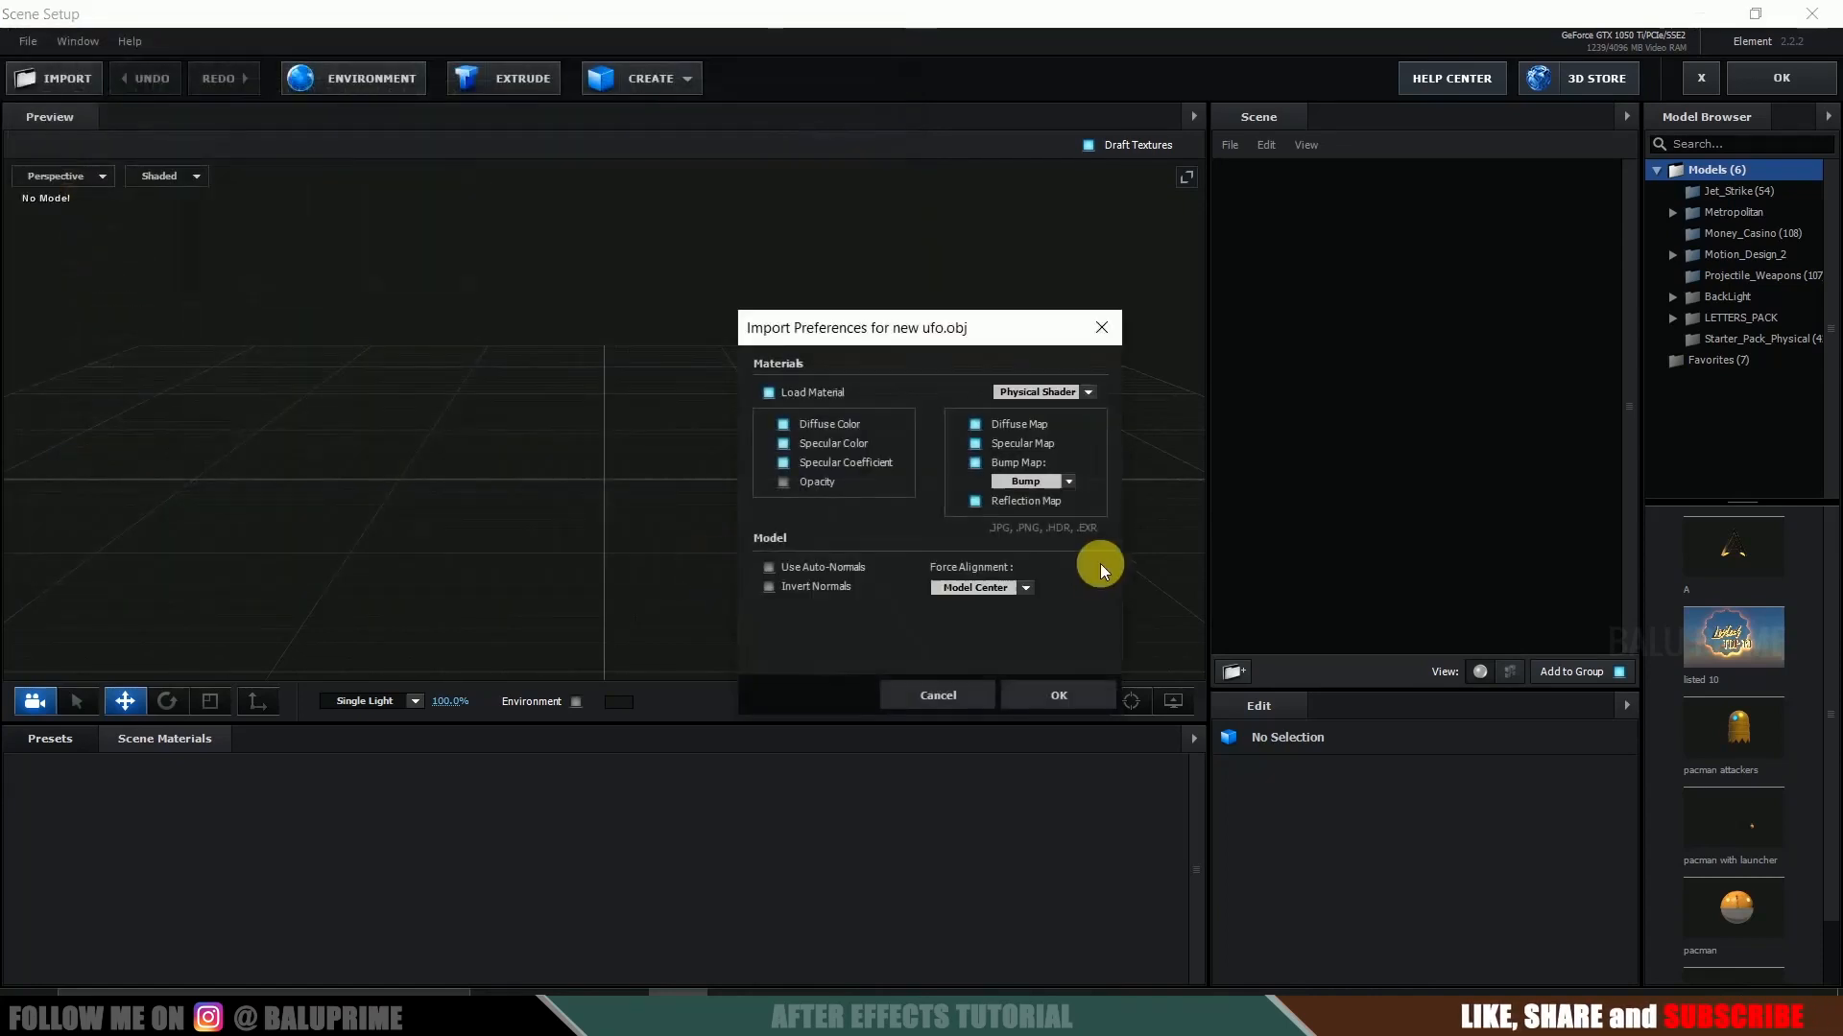
{"action": "left_click", "coordinate": [1056, 700]}
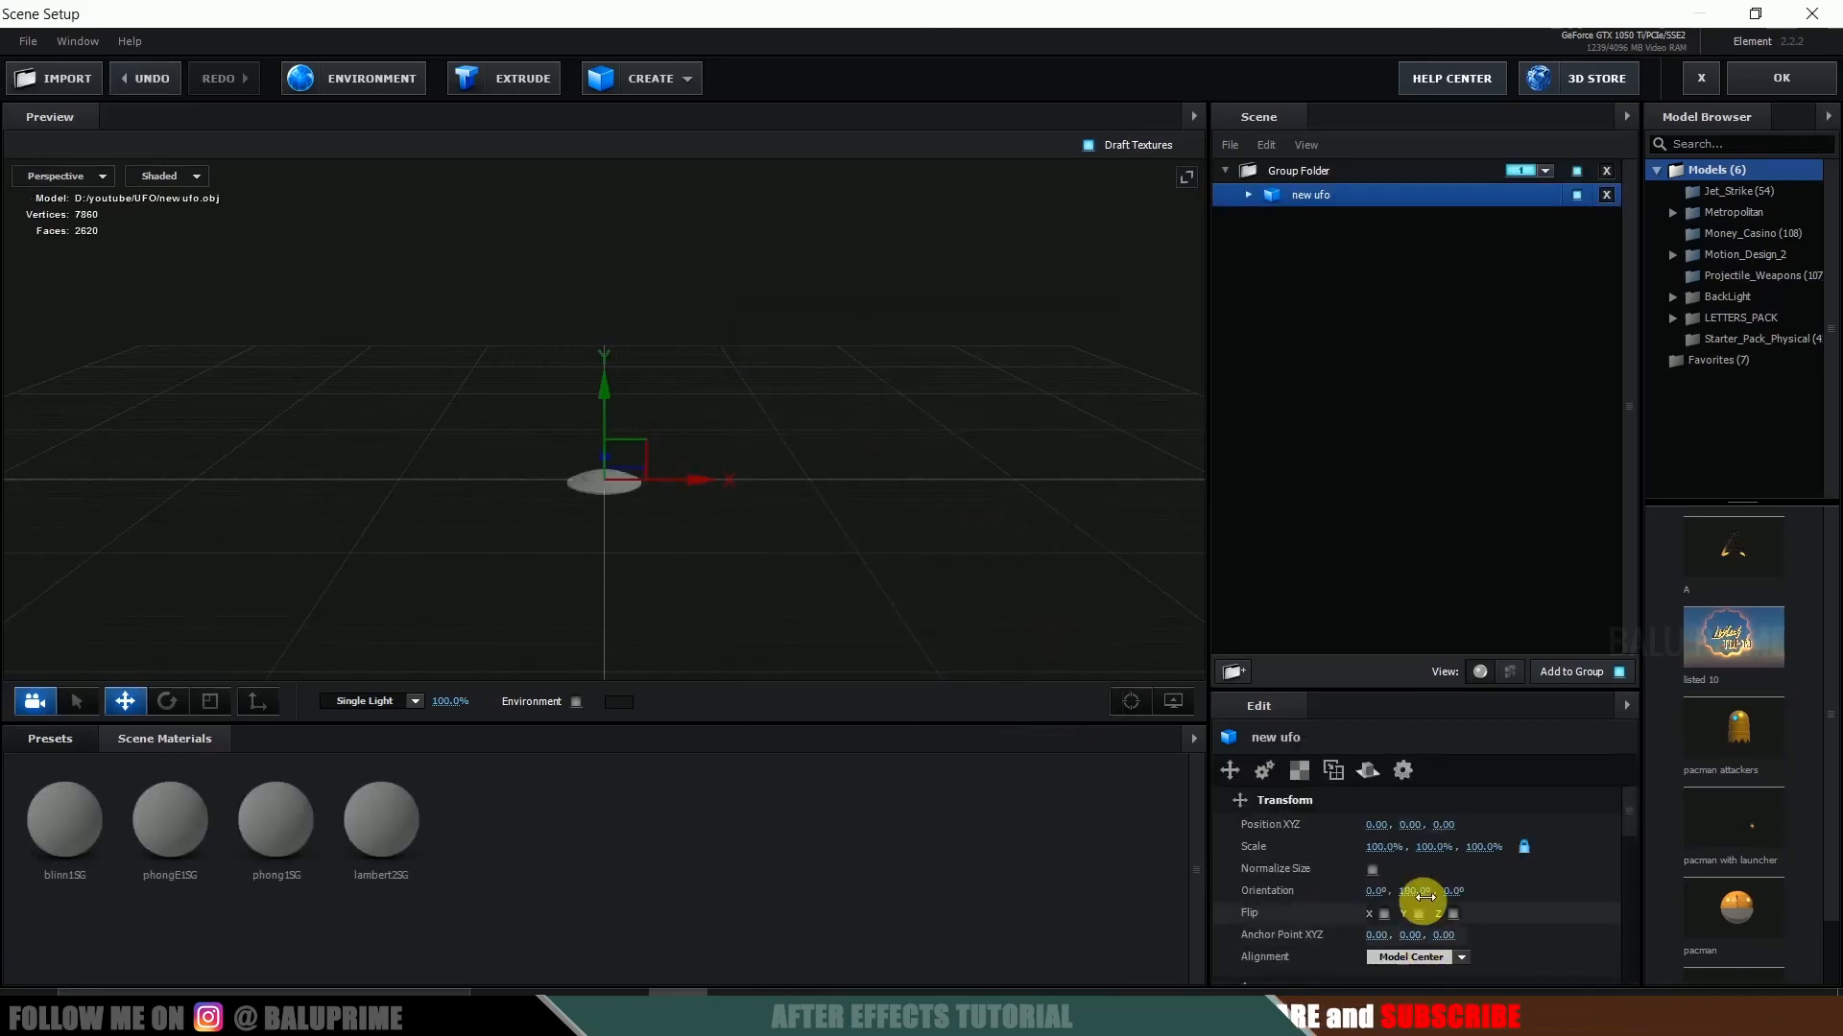
{"action": "left_click", "coordinate": [1373, 869]}
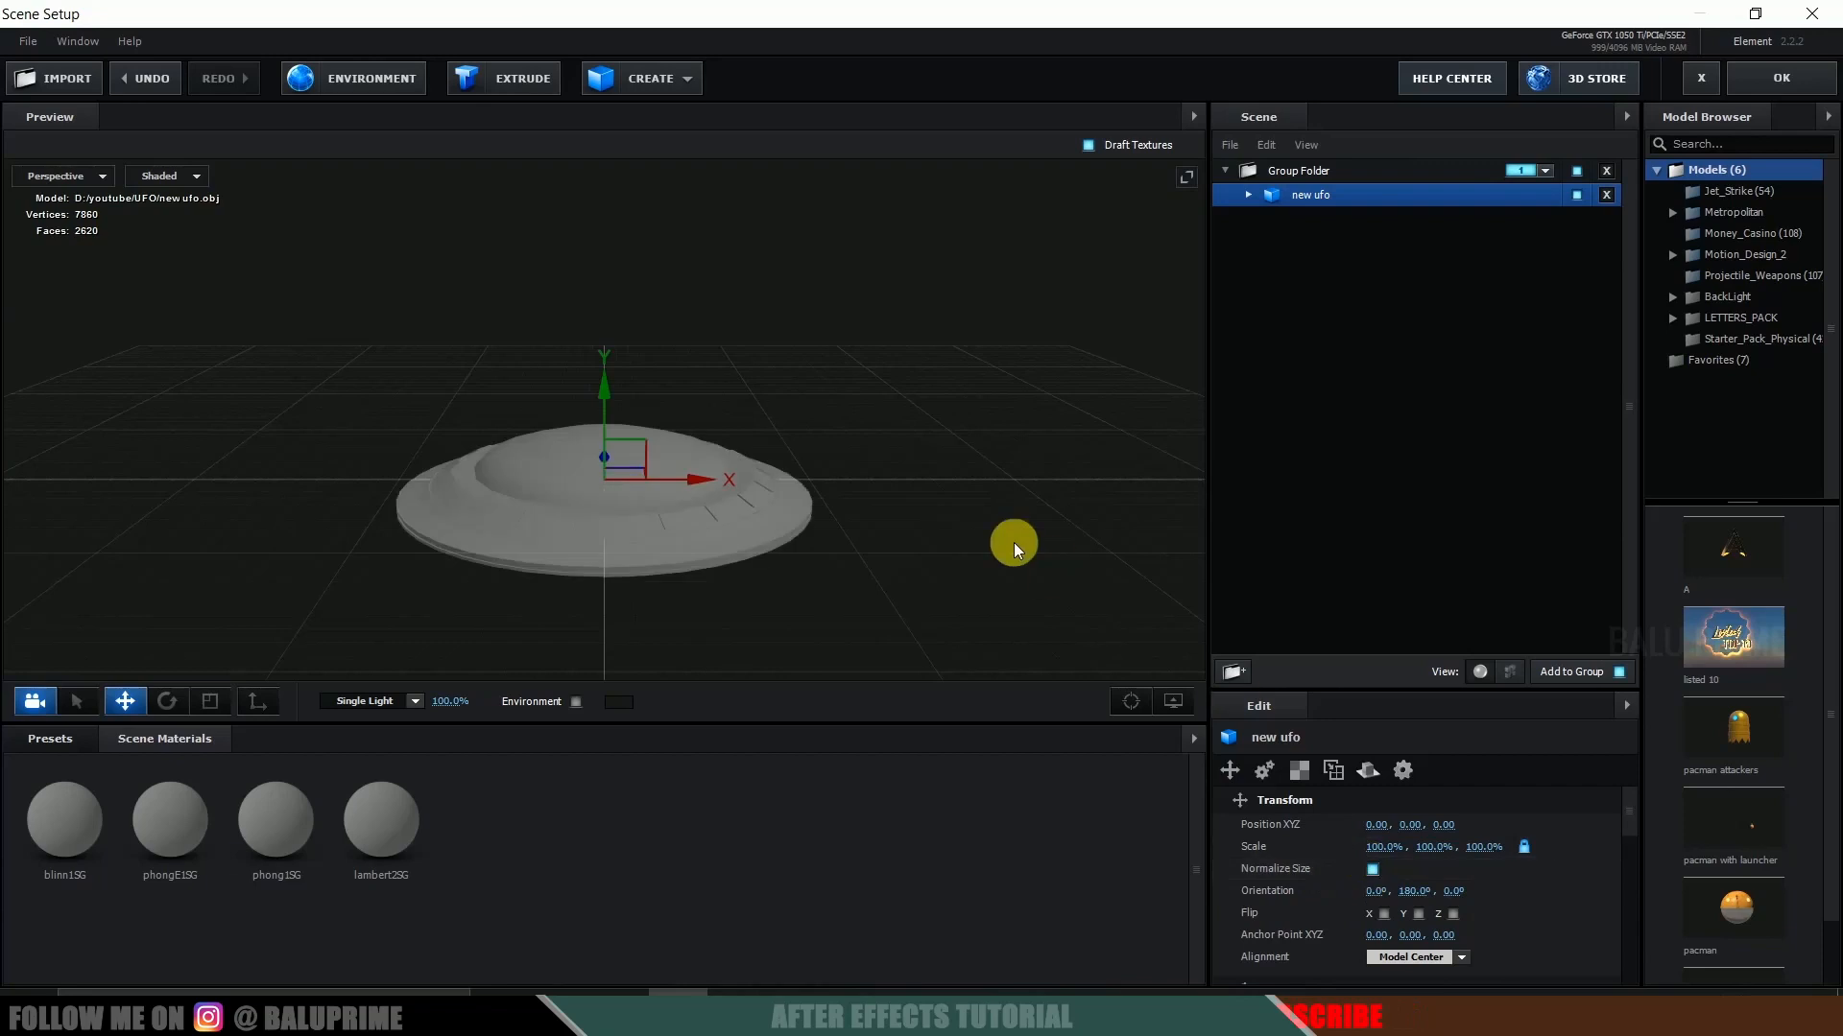
Examine the new ufo model and its four materials, blinn1SG, phongE1SG, phong1SG and lambert2SG.
{"action": "left_click_drag", "start_coordinate": [946, 477], "coordinate": [1233, 344]}
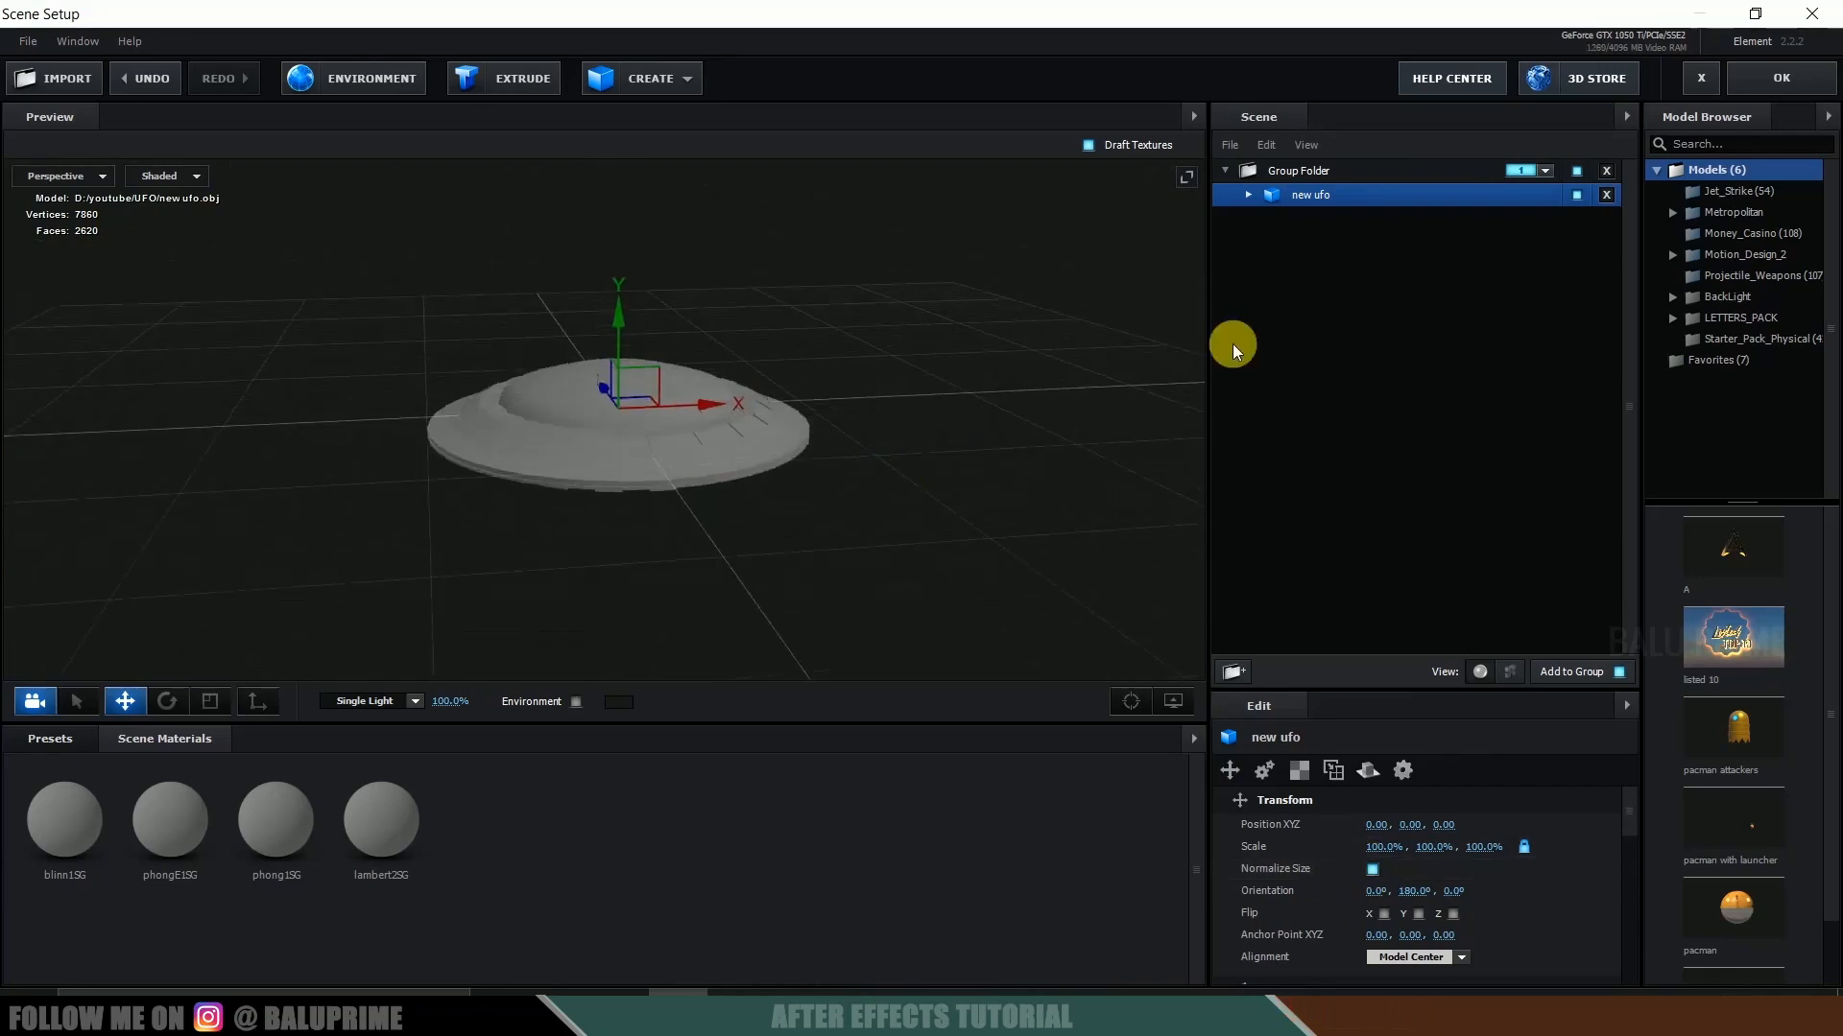
{"action": "left_click", "coordinate": [1250, 196]}
{"action": "left_click", "coordinate": [1338, 219]}
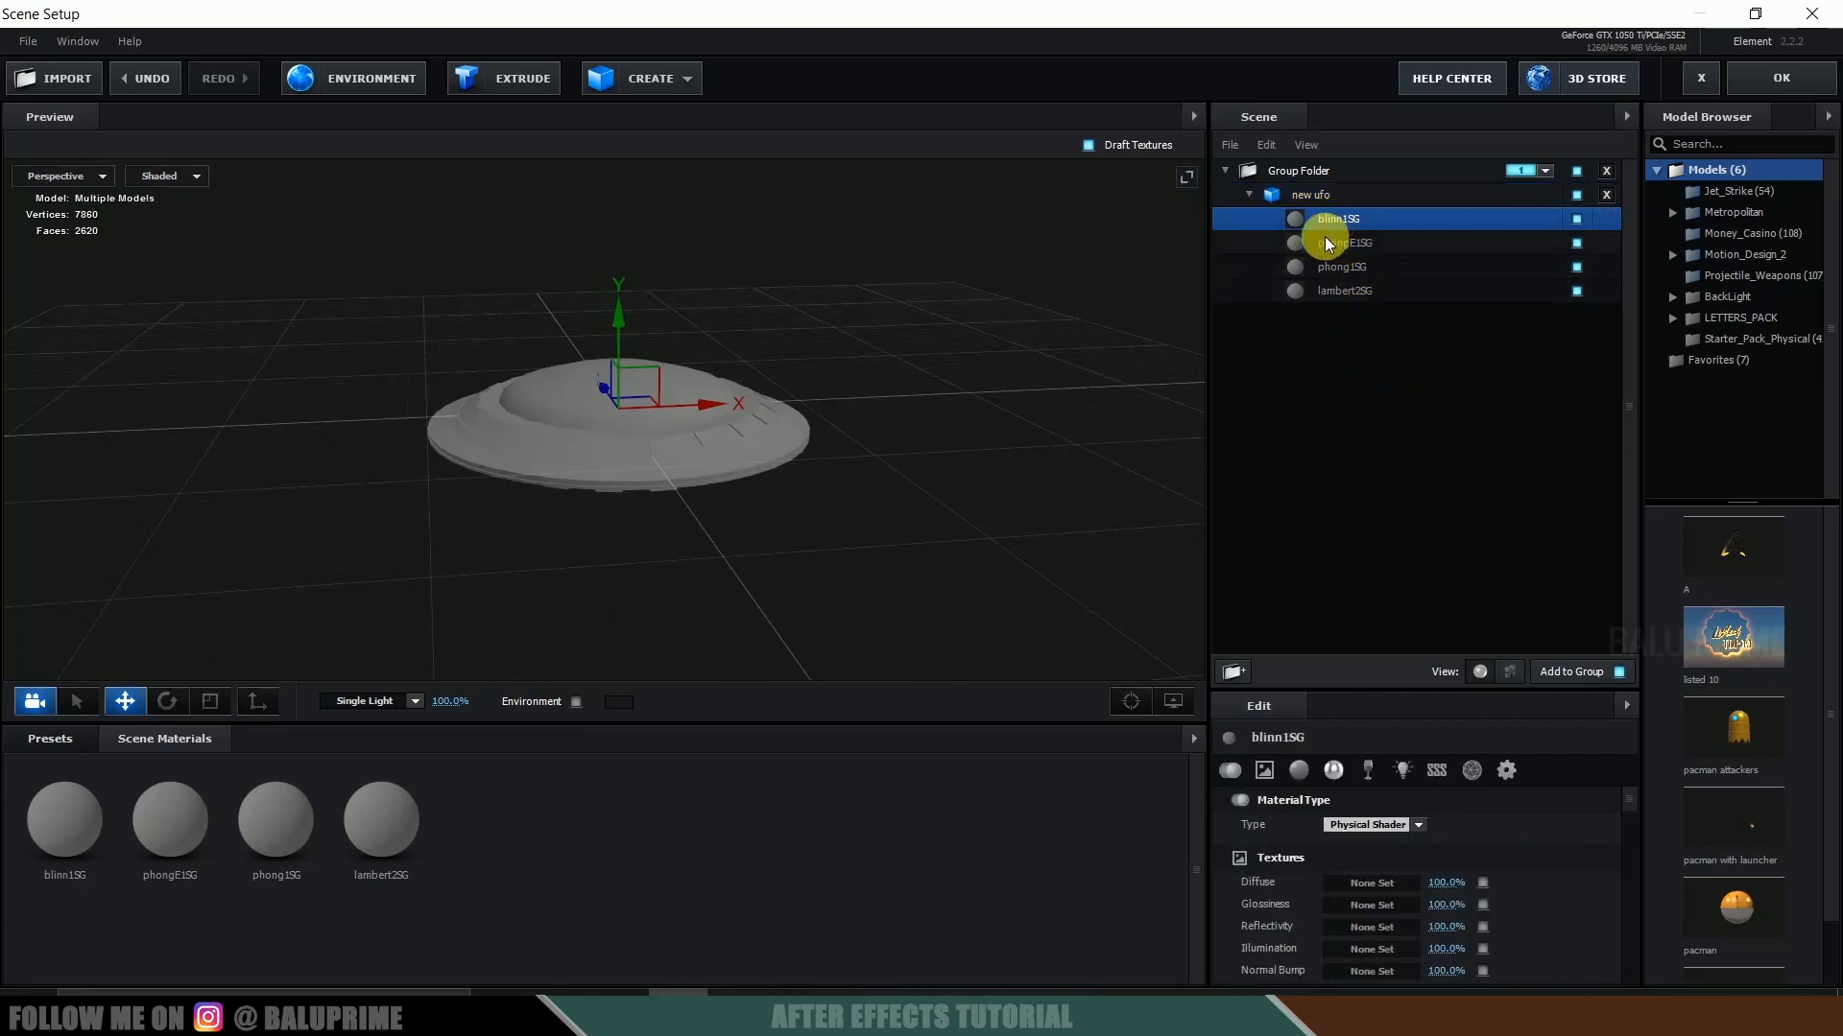
{"action": "left_click", "coordinate": [1330, 243]}
{"action": "left_click", "coordinate": [1330, 267]}
{"action": "left_click", "coordinate": [1329, 293]}
{"action": "left_click", "coordinate": [1323, 221]}
{"action": "left_click", "coordinate": [1328, 246]}
{"action": "left_click", "coordinate": [1329, 269]}
{"action": "left_click", "coordinate": [1328, 293]}
{"action": "scroll", "coordinate": [856, 443], "scroll_direction": "up", "scroll_amount": 3}
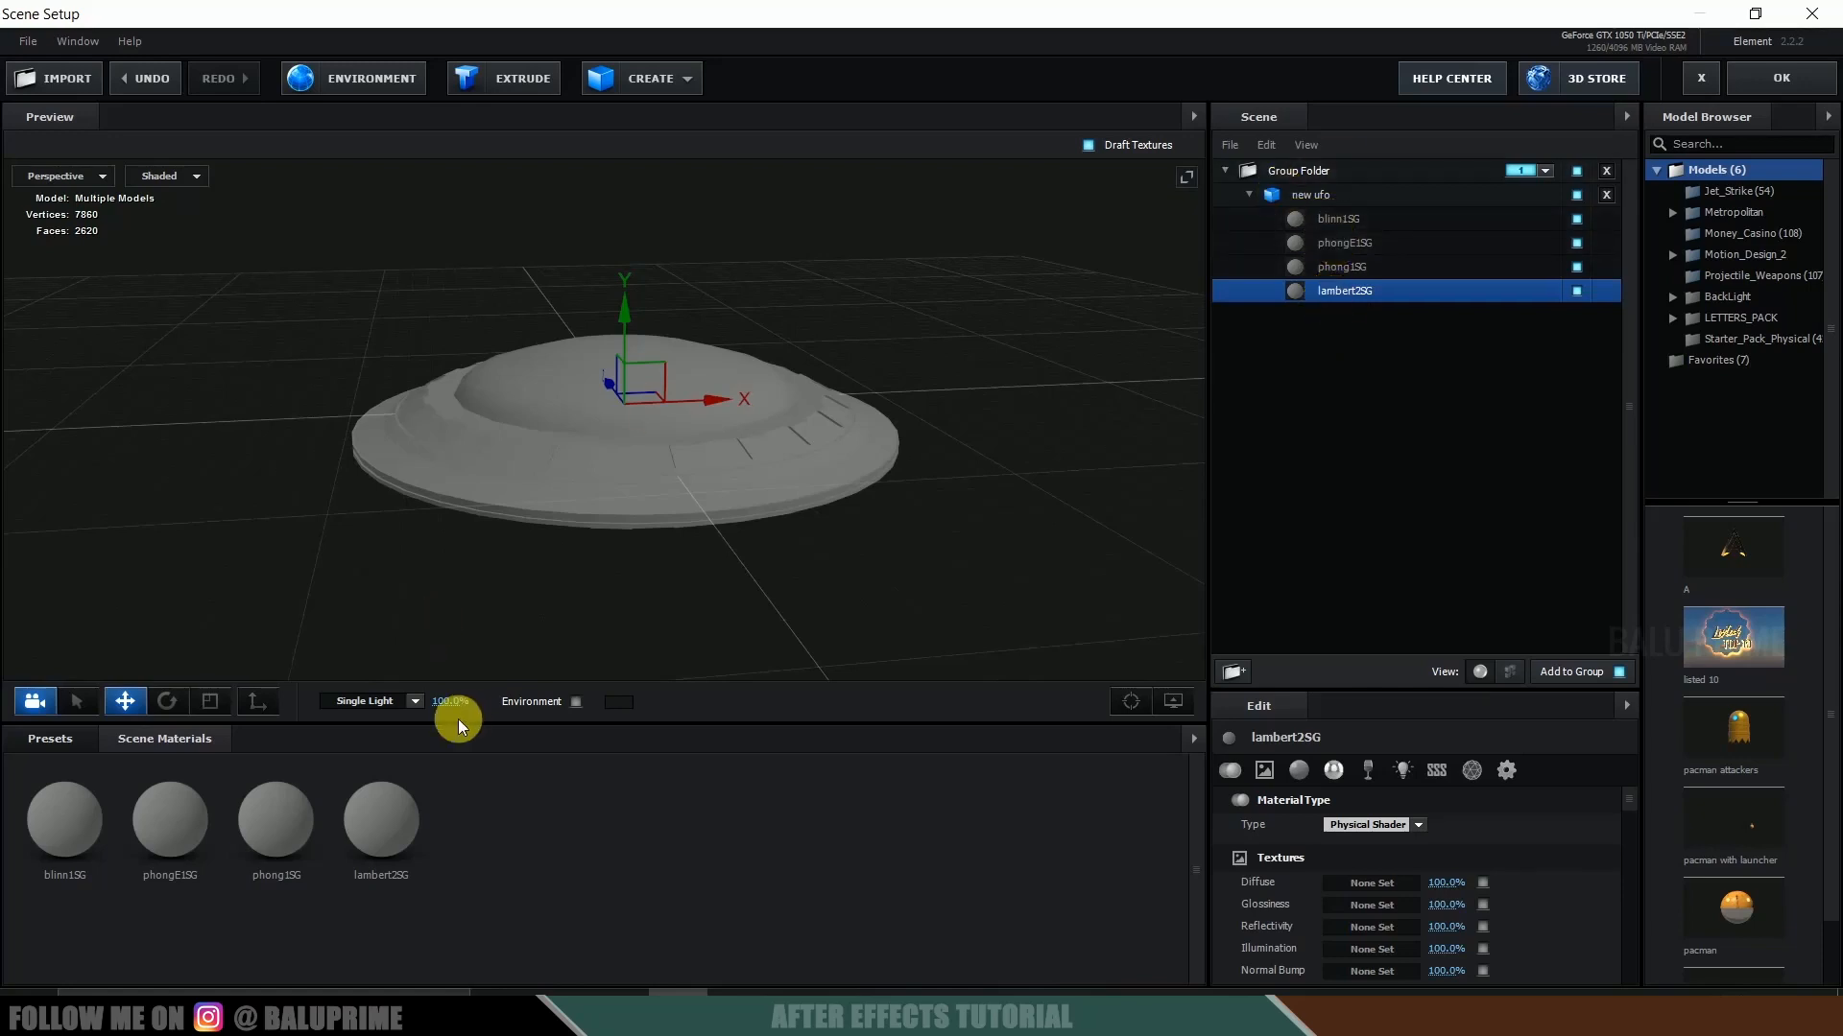
Apply the Metal presets clean_metal_military_pannel to the blinn1SG material and metal_brushed_grunge to phongE1SG.
{"action": "left_click", "coordinate": [17, 740]}
{"action": "double_click", "coordinate": [130, 846]}
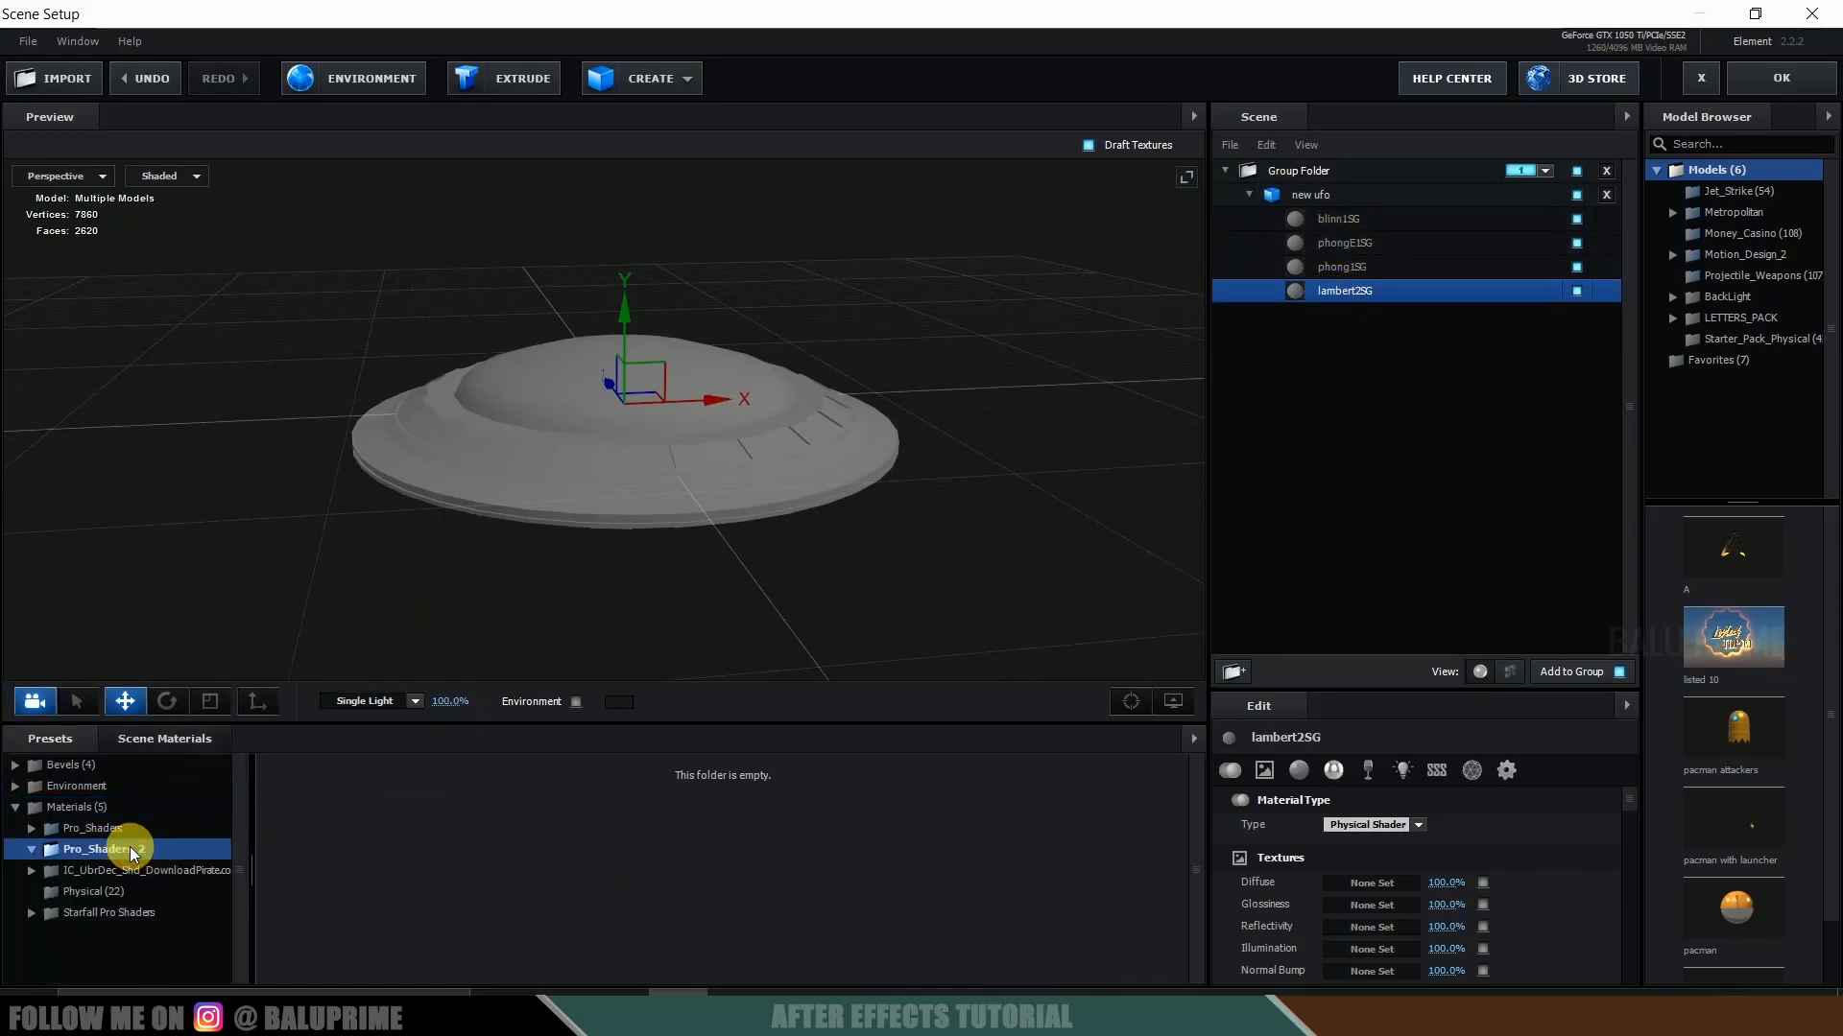
{"action": "left_click", "coordinate": [112, 791]}
{"action": "left_click_drag", "start_coordinate": [618, 808], "coordinate": [1392, 220]}
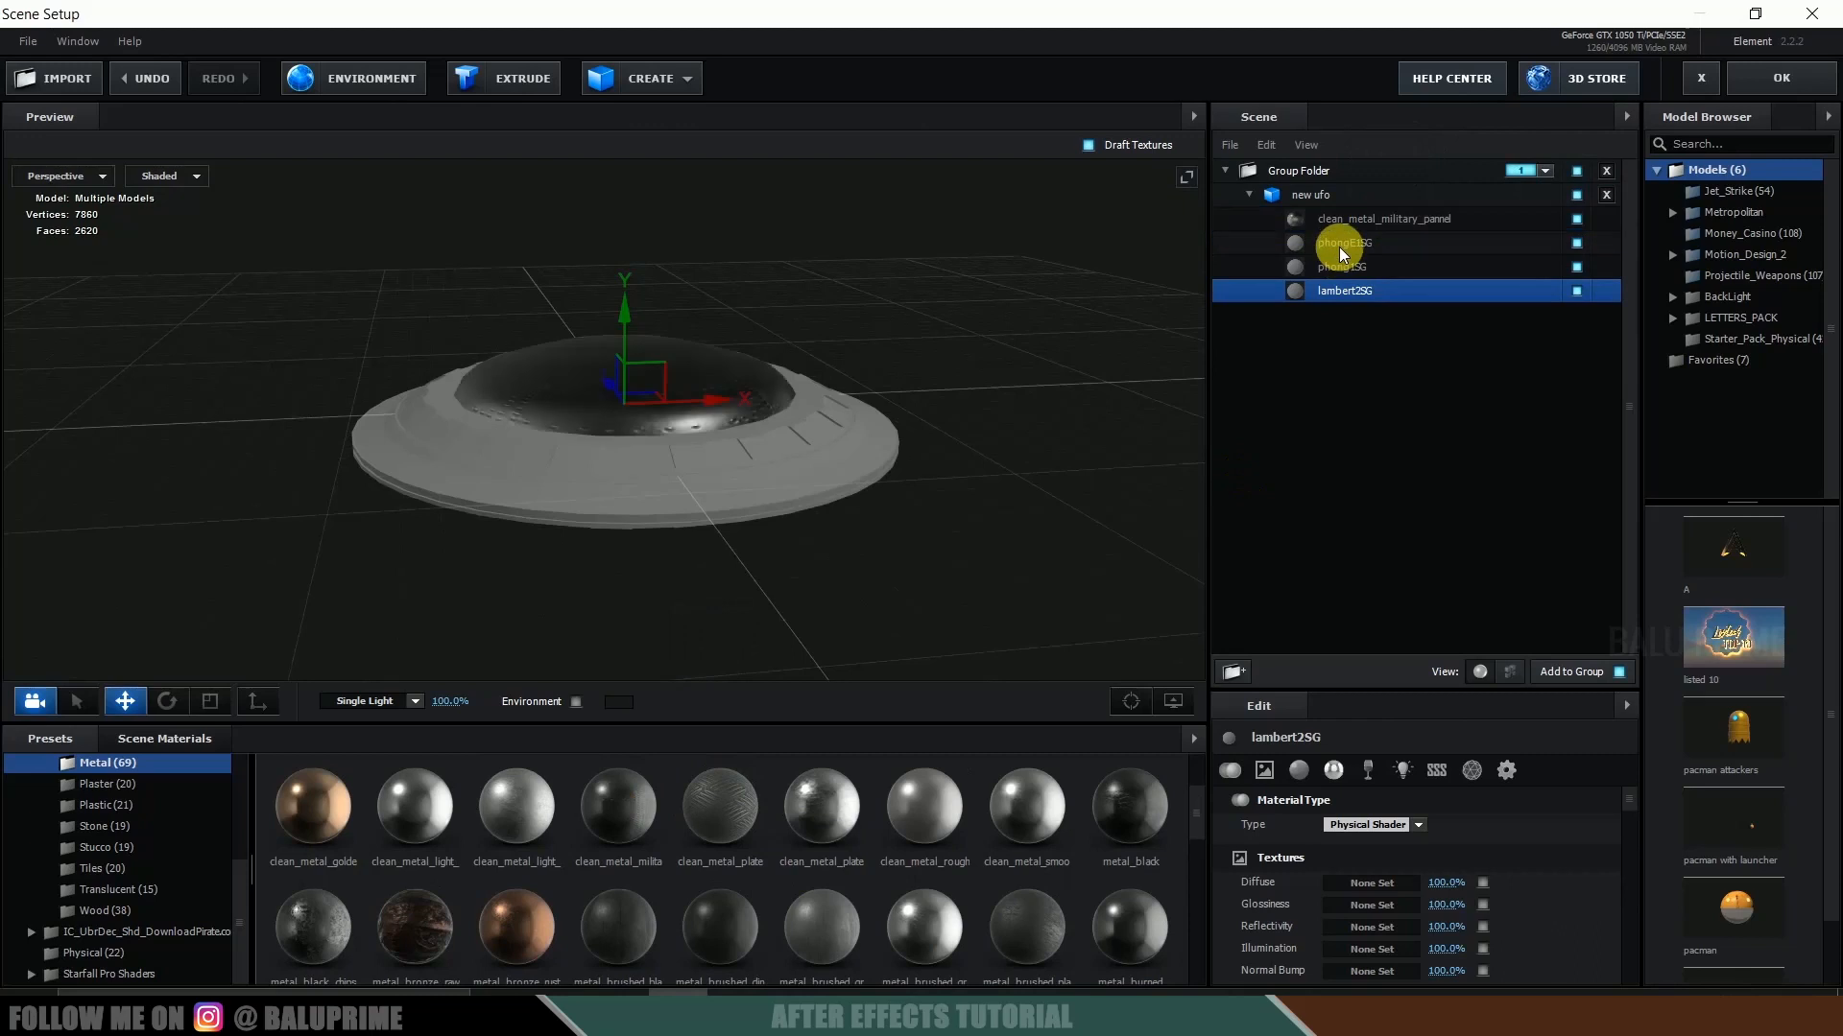
{"action": "left_click", "coordinate": [1339, 245]}
{"action": "left_click_drag", "start_coordinate": [618, 925], "coordinate": [1344, 243]}
Replace the UFO's first material with clean_metal_smooth_scratch and apply metal_crusted_01 to phong1SG.
{"action": "left_click", "coordinate": [1363, 220]}
{"action": "left_click_drag", "start_coordinate": [1101, 477], "coordinate": [1348, 244]}
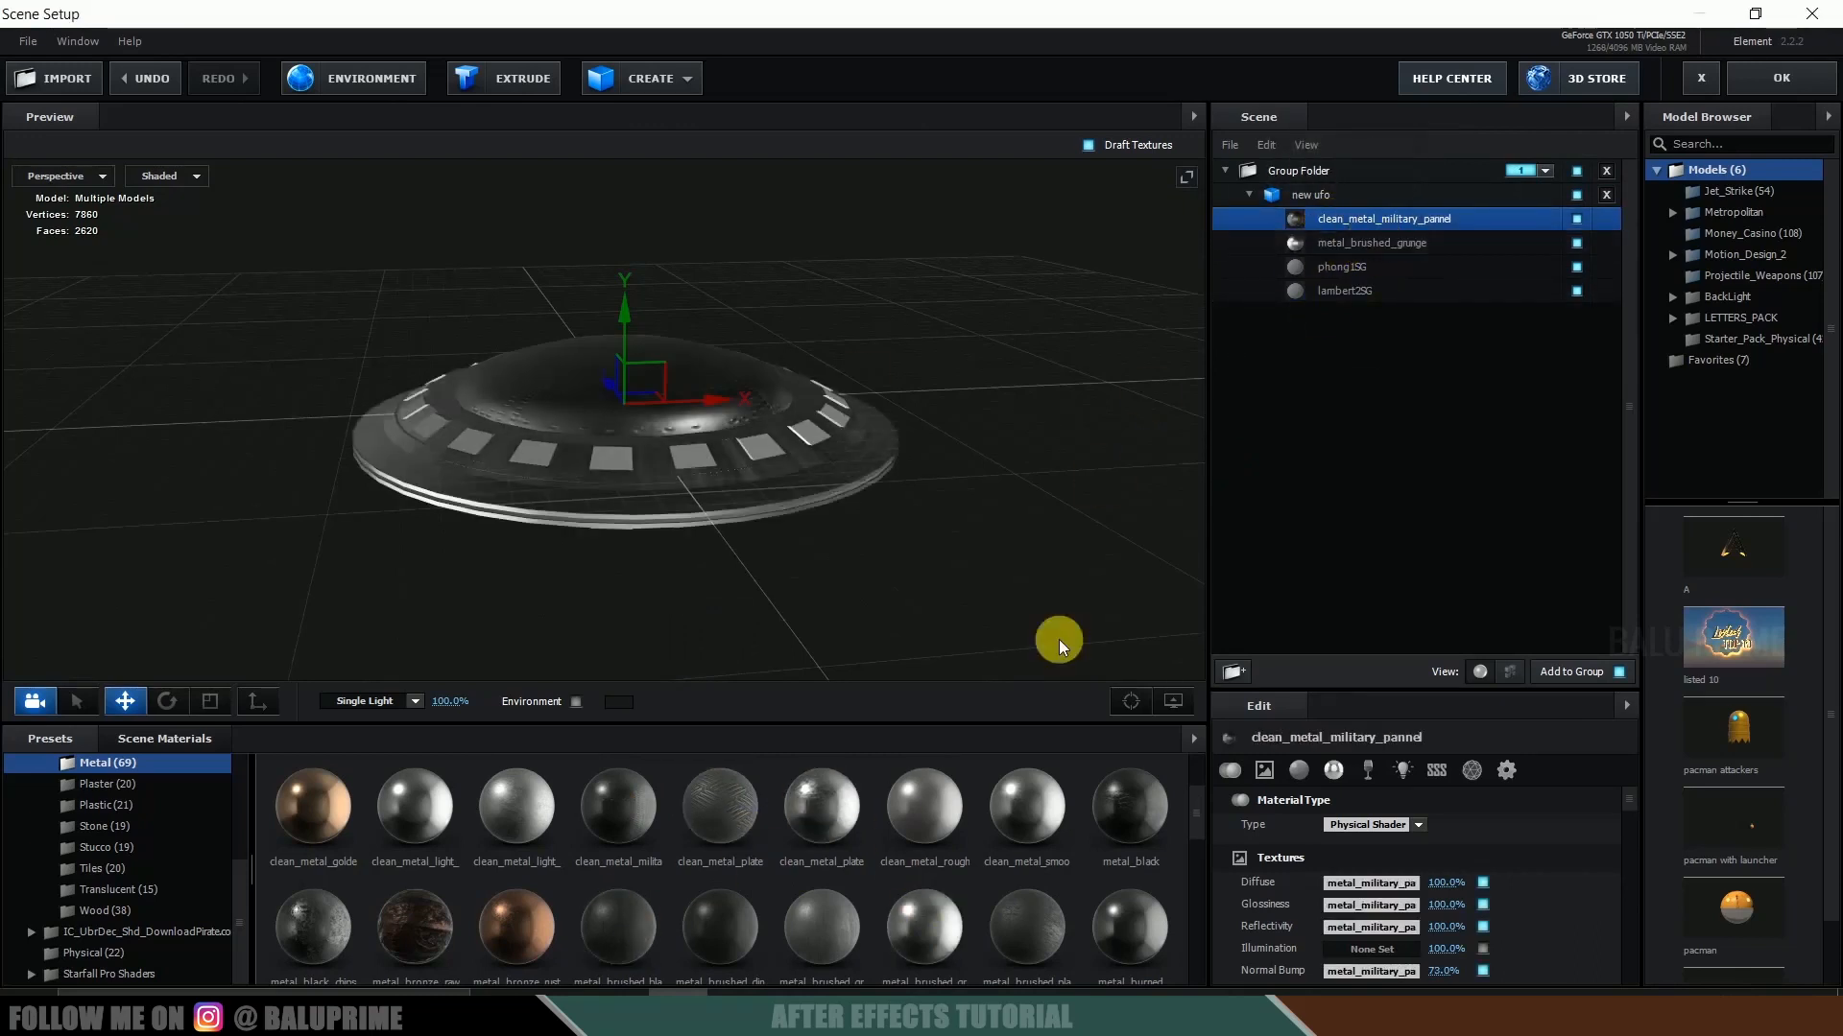
{"action": "left_click_drag", "start_coordinate": [1027, 808], "coordinate": [1368, 221]}
{"action": "left_click_drag", "start_coordinate": [602, 939], "coordinate": [1344, 267]}
Apply the Bright_Light preset from the Physical materials to the lambert2SG material.
{"action": "left_click", "coordinate": [168, 952]}
{"action": "left_click_drag", "start_coordinate": [630, 845], "coordinate": [1345, 291]}
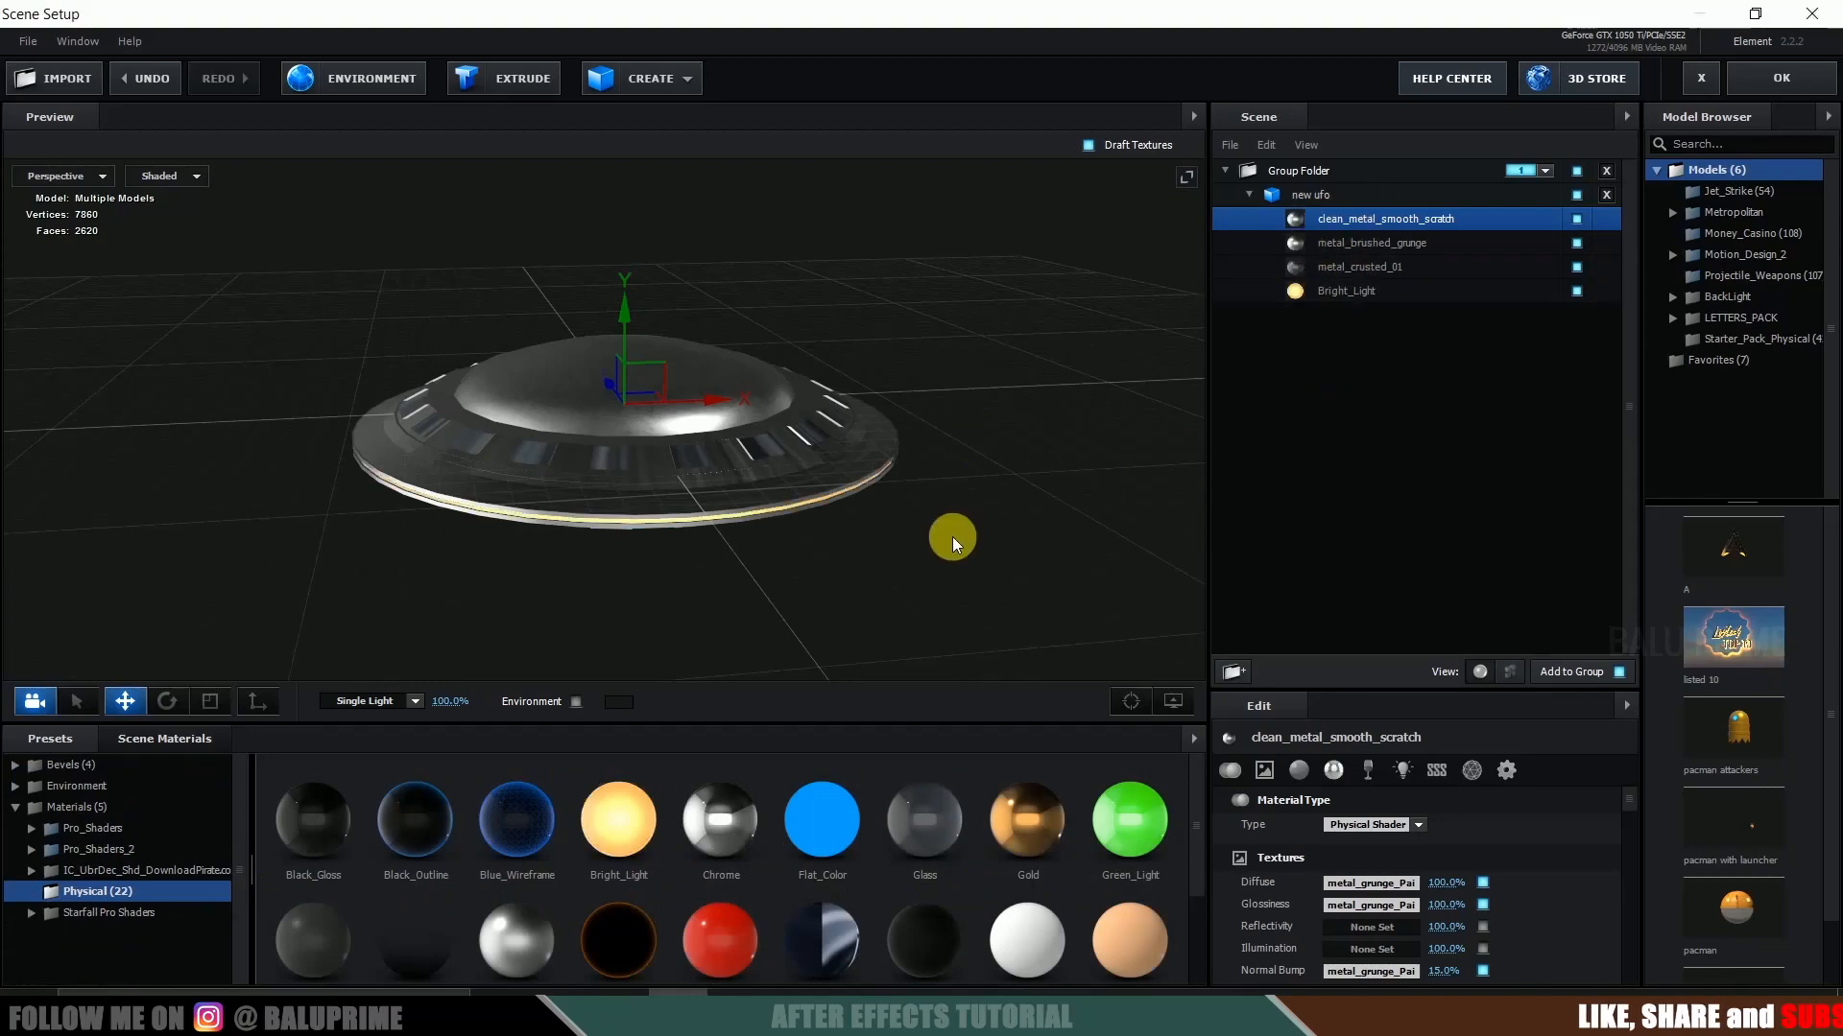
{"action": "scroll", "coordinate": [953, 538], "scroll_direction": "up", "scroll_amount": 3}
Set the new ufo model's UV texture mapping to the Box (Preserve…) option.
{"action": "left_click", "coordinate": [1295, 195]}
{"action": "left_click", "coordinate": [1299, 772]}
{"action": "left_click", "coordinate": [1392, 828]}
{"action": "left_click", "coordinate": [1430, 585]}
{"action": "left_click_drag", "start_coordinate": [1161, 421], "coordinate": [1005, 417]}
Assign the new ufo model to auxiliary animation Channel 1 and accept the scene setup.
{"action": "right_click", "coordinate": [1331, 194]}
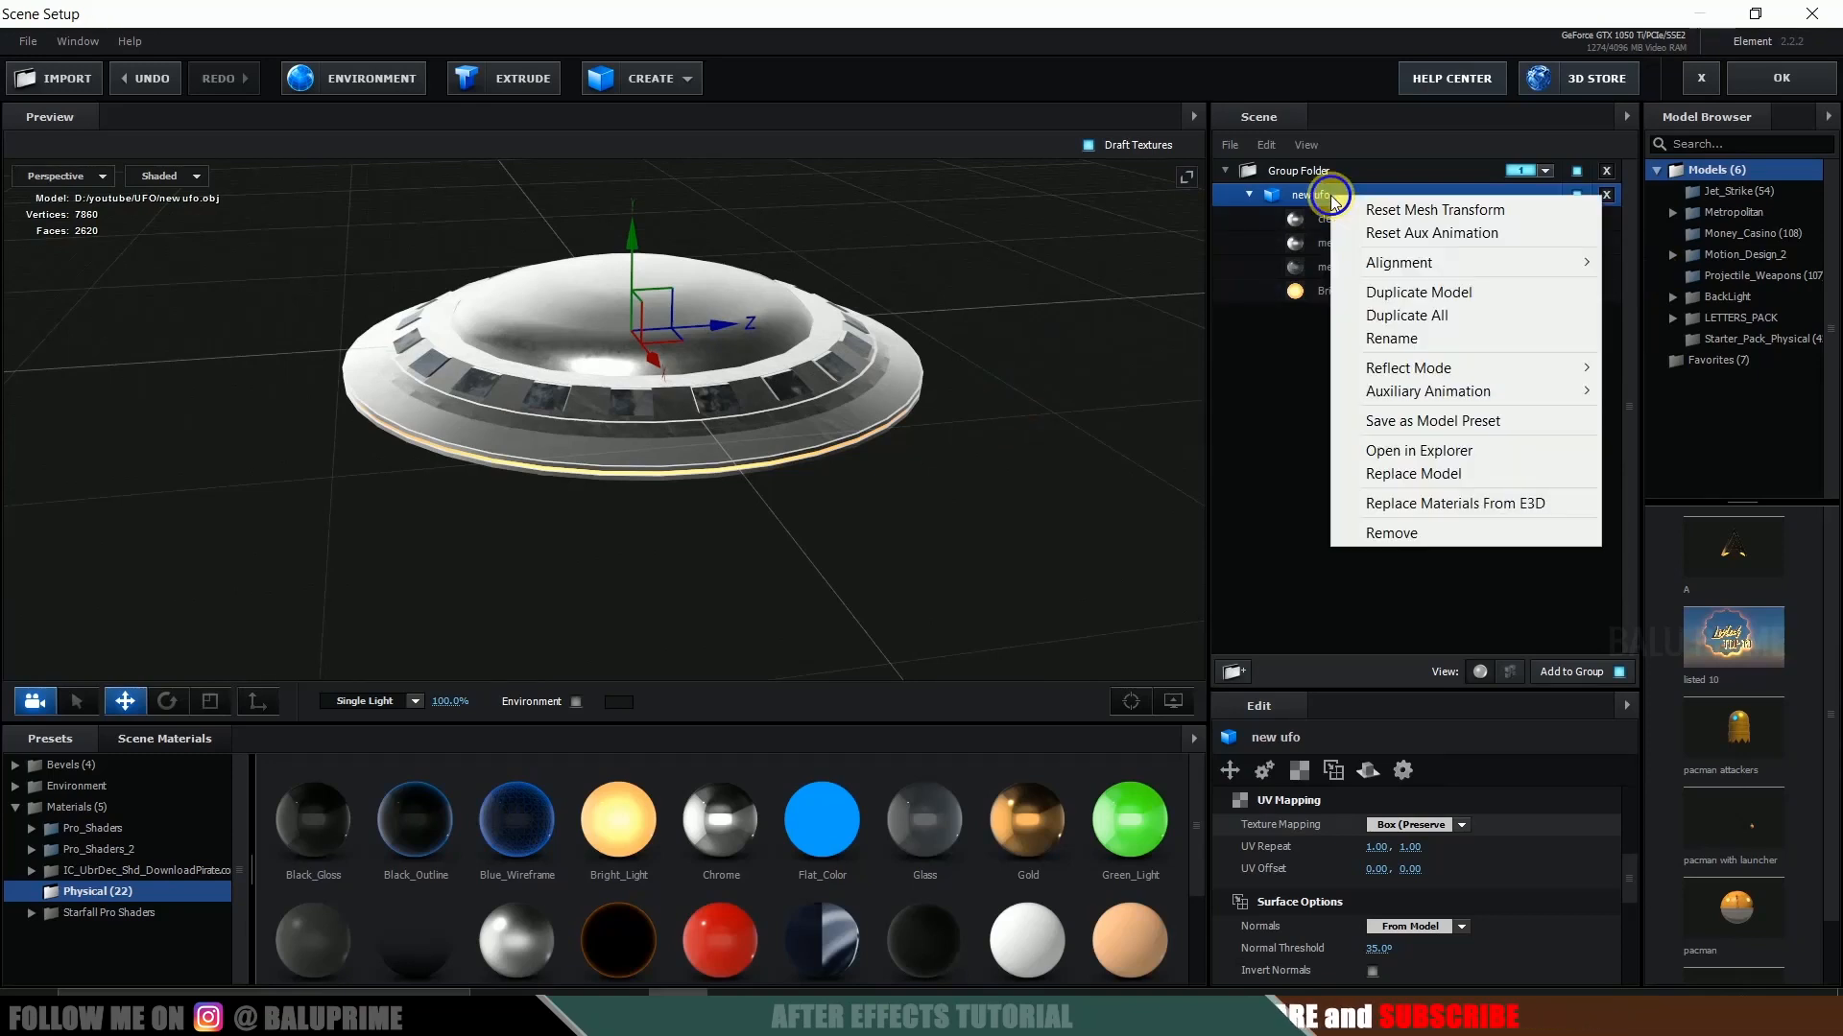
{"action": "mouse_move", "coordinate": [1441, 403]}
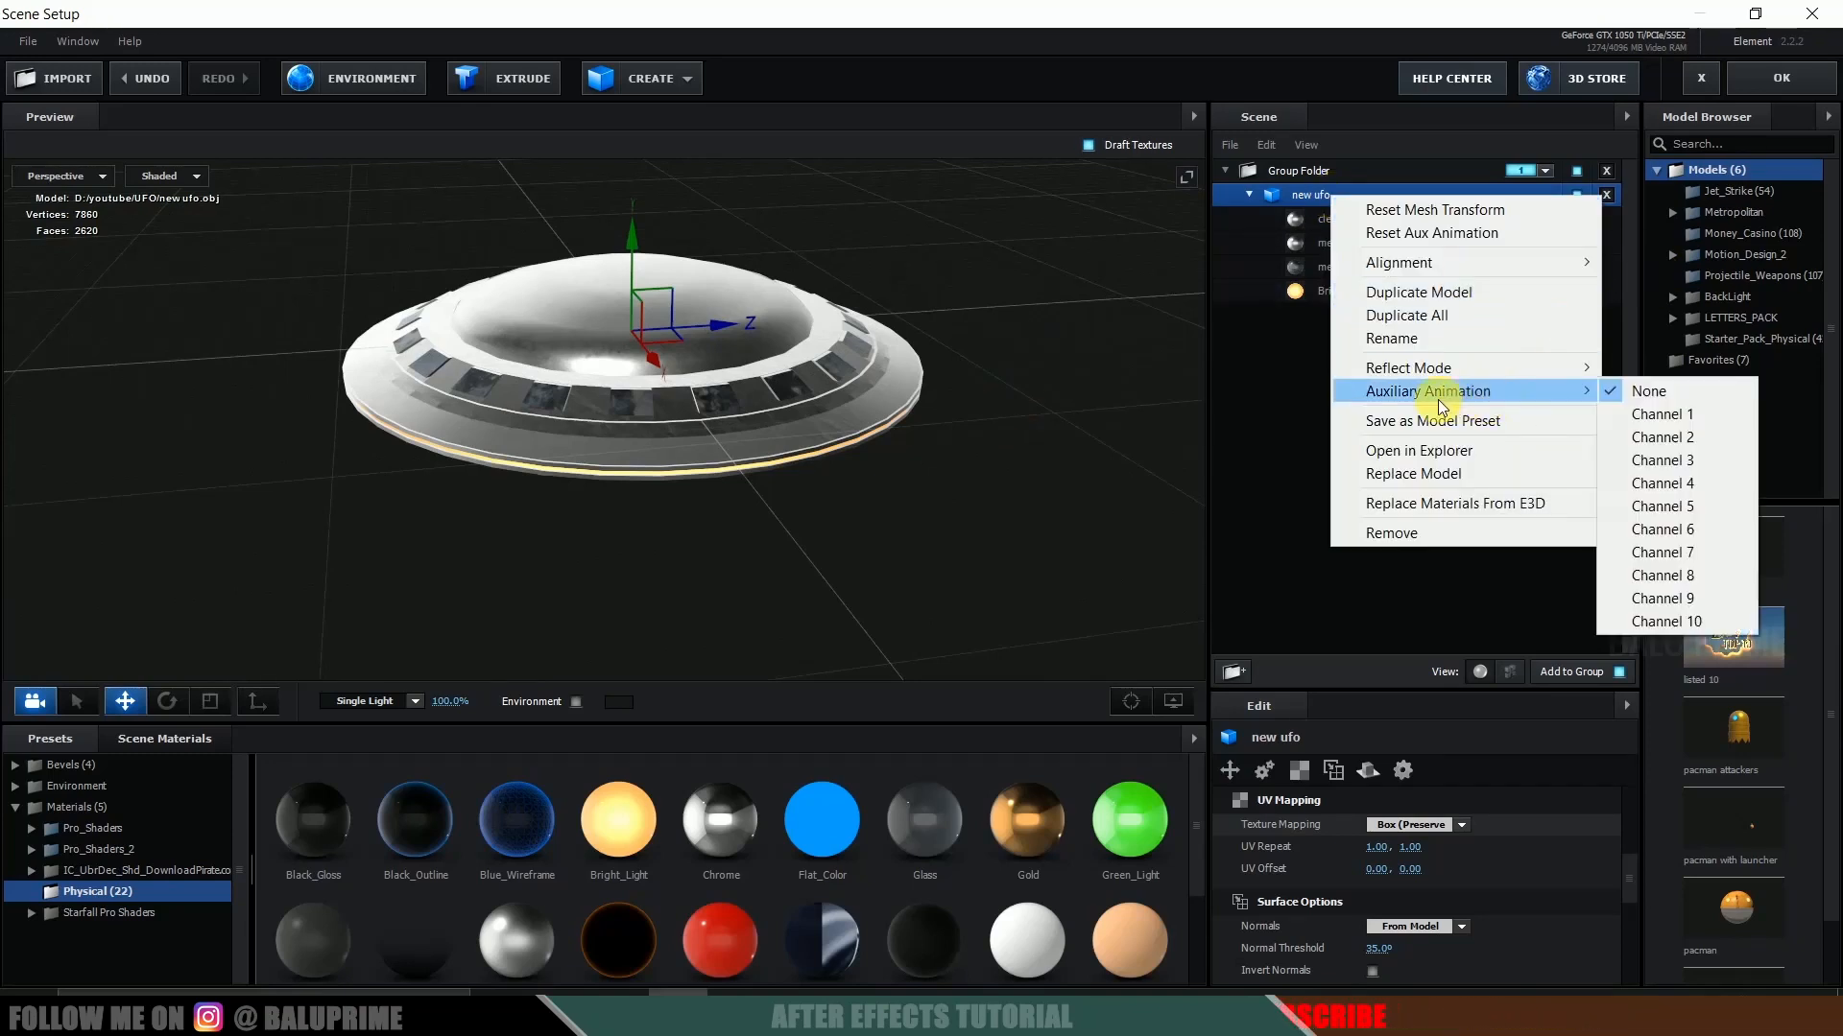
{"action": "left_click", "coordinate": [1662, 412]}
{"action": "left_click", "coordinate": [1792, 78]}
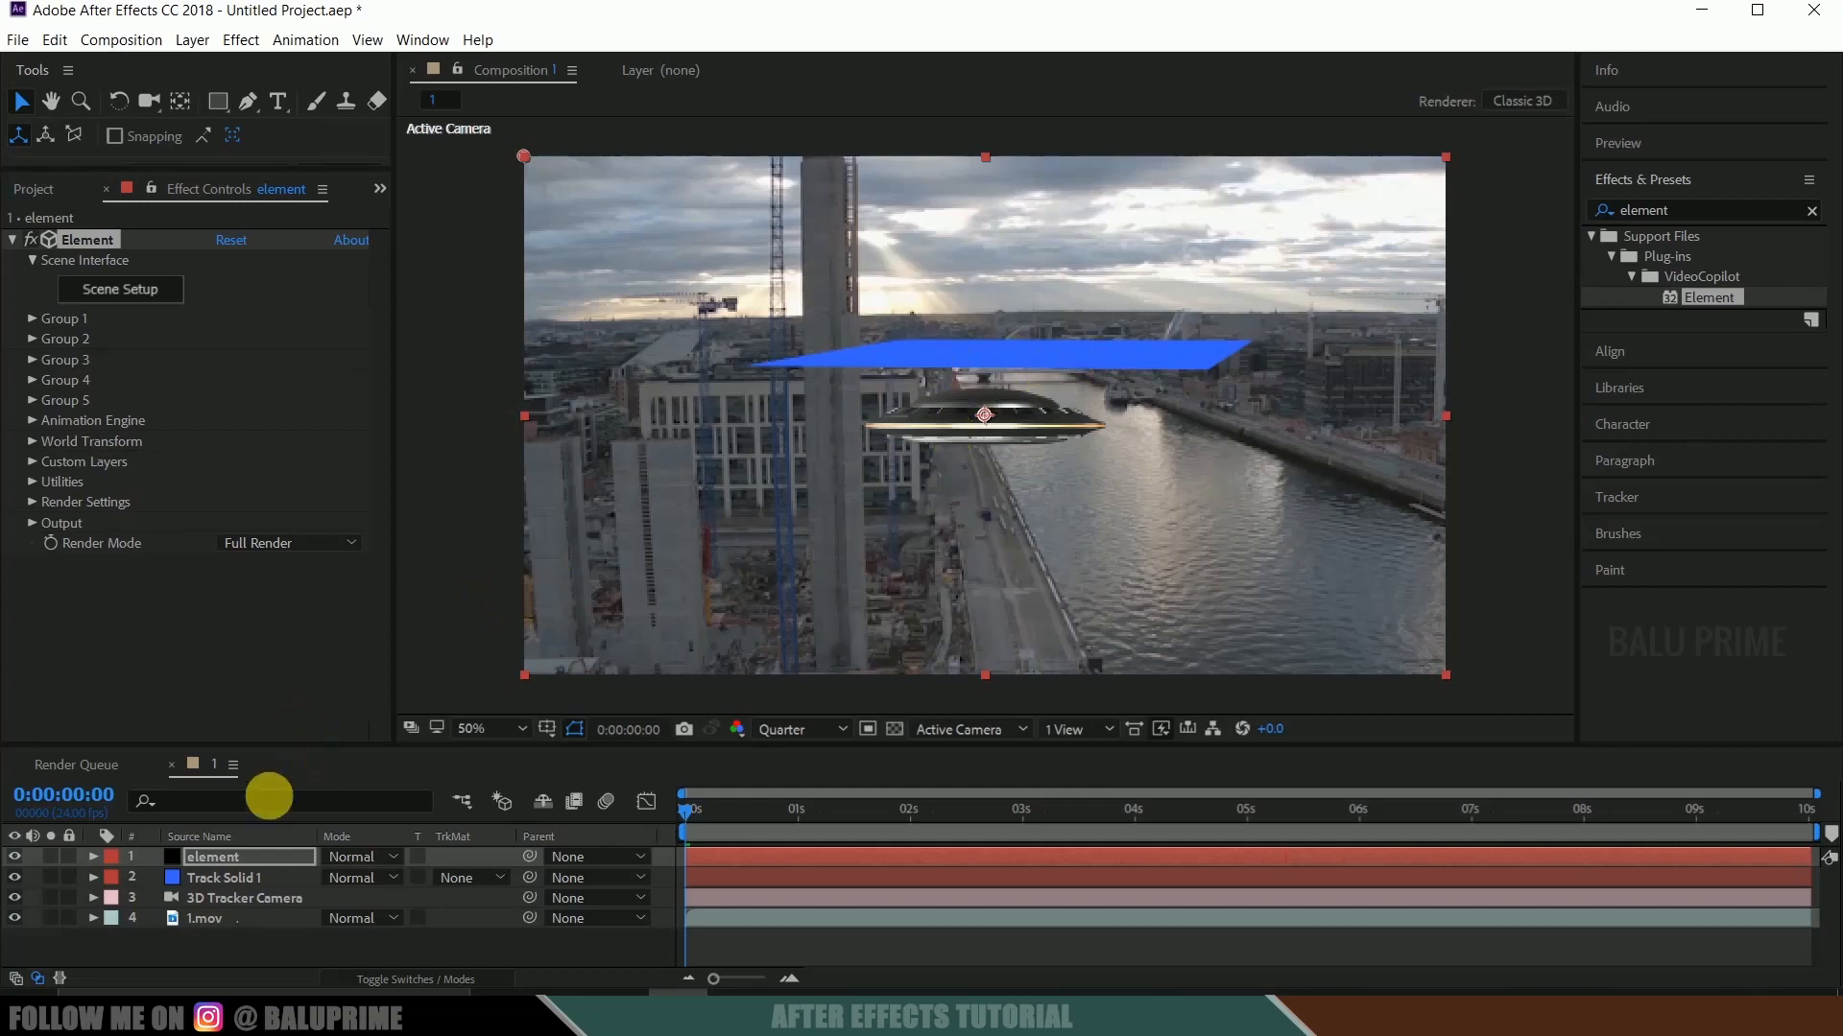
Create a group null for Group 1 of the Element effect.
{"action": "left_click", "coordinate": [29, 320]}
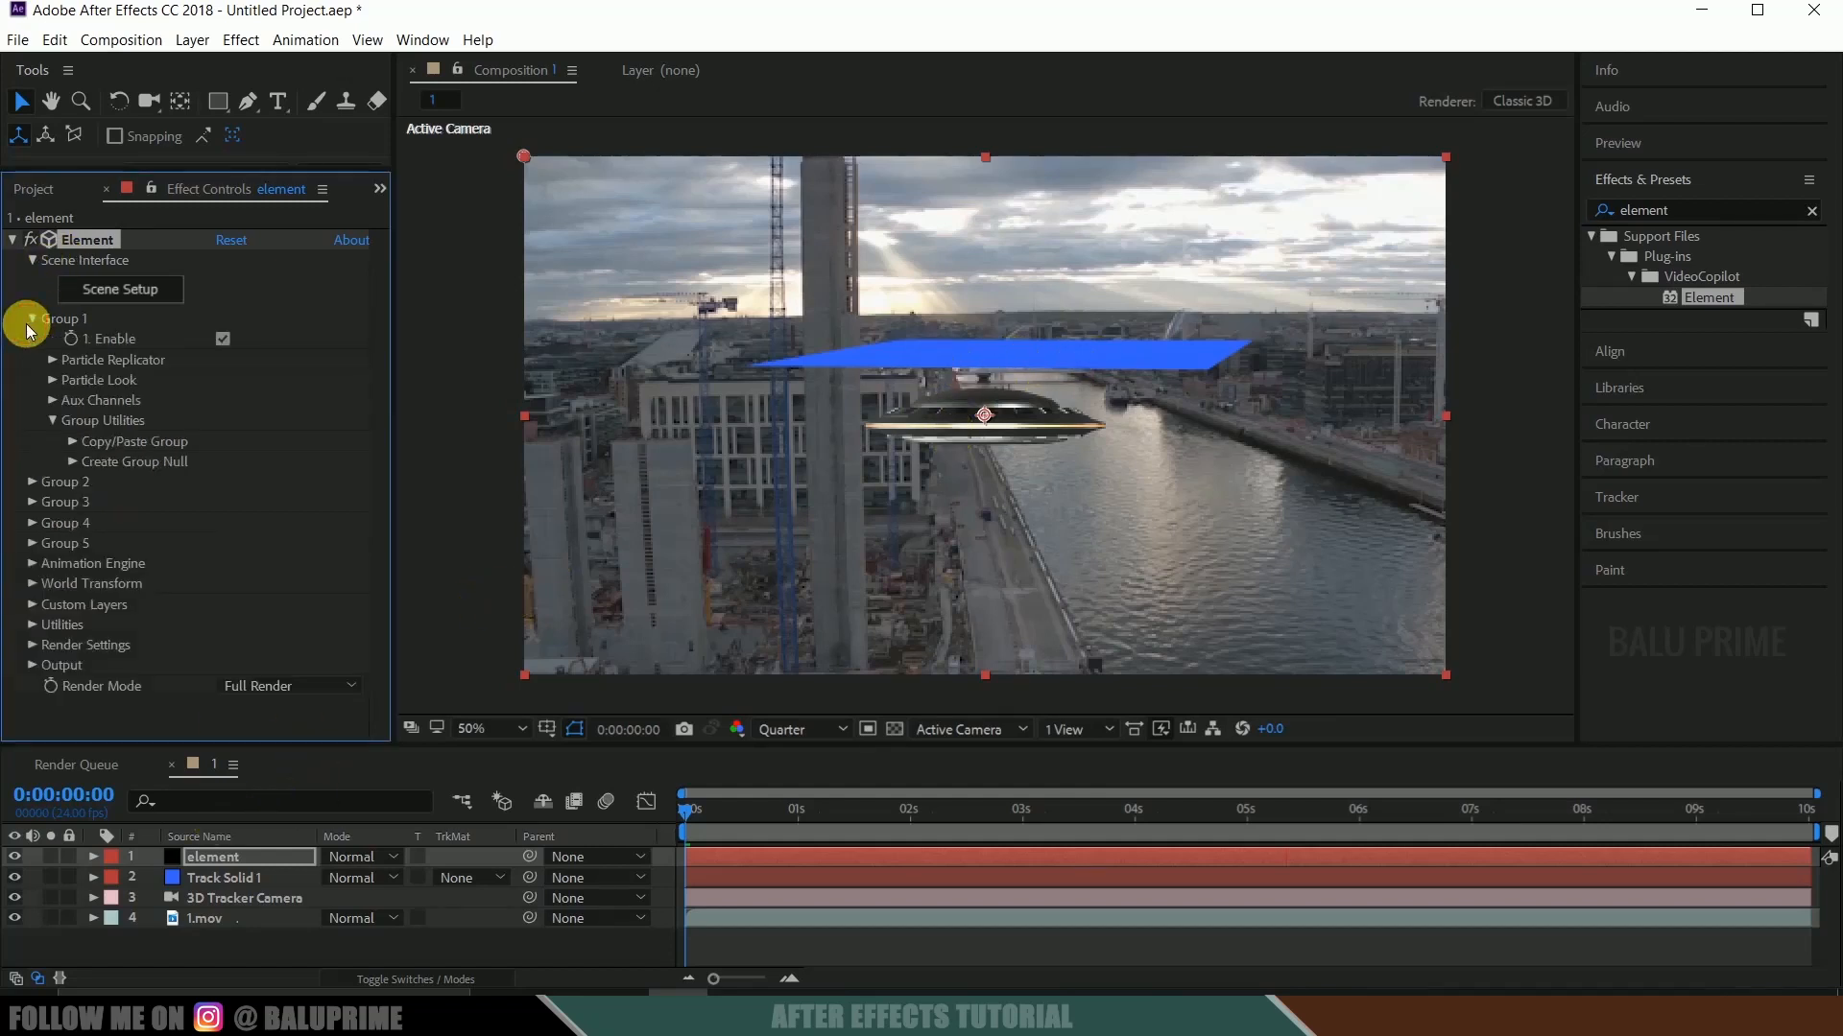
{"action": "left_click", "coordinate": [53, 421]}
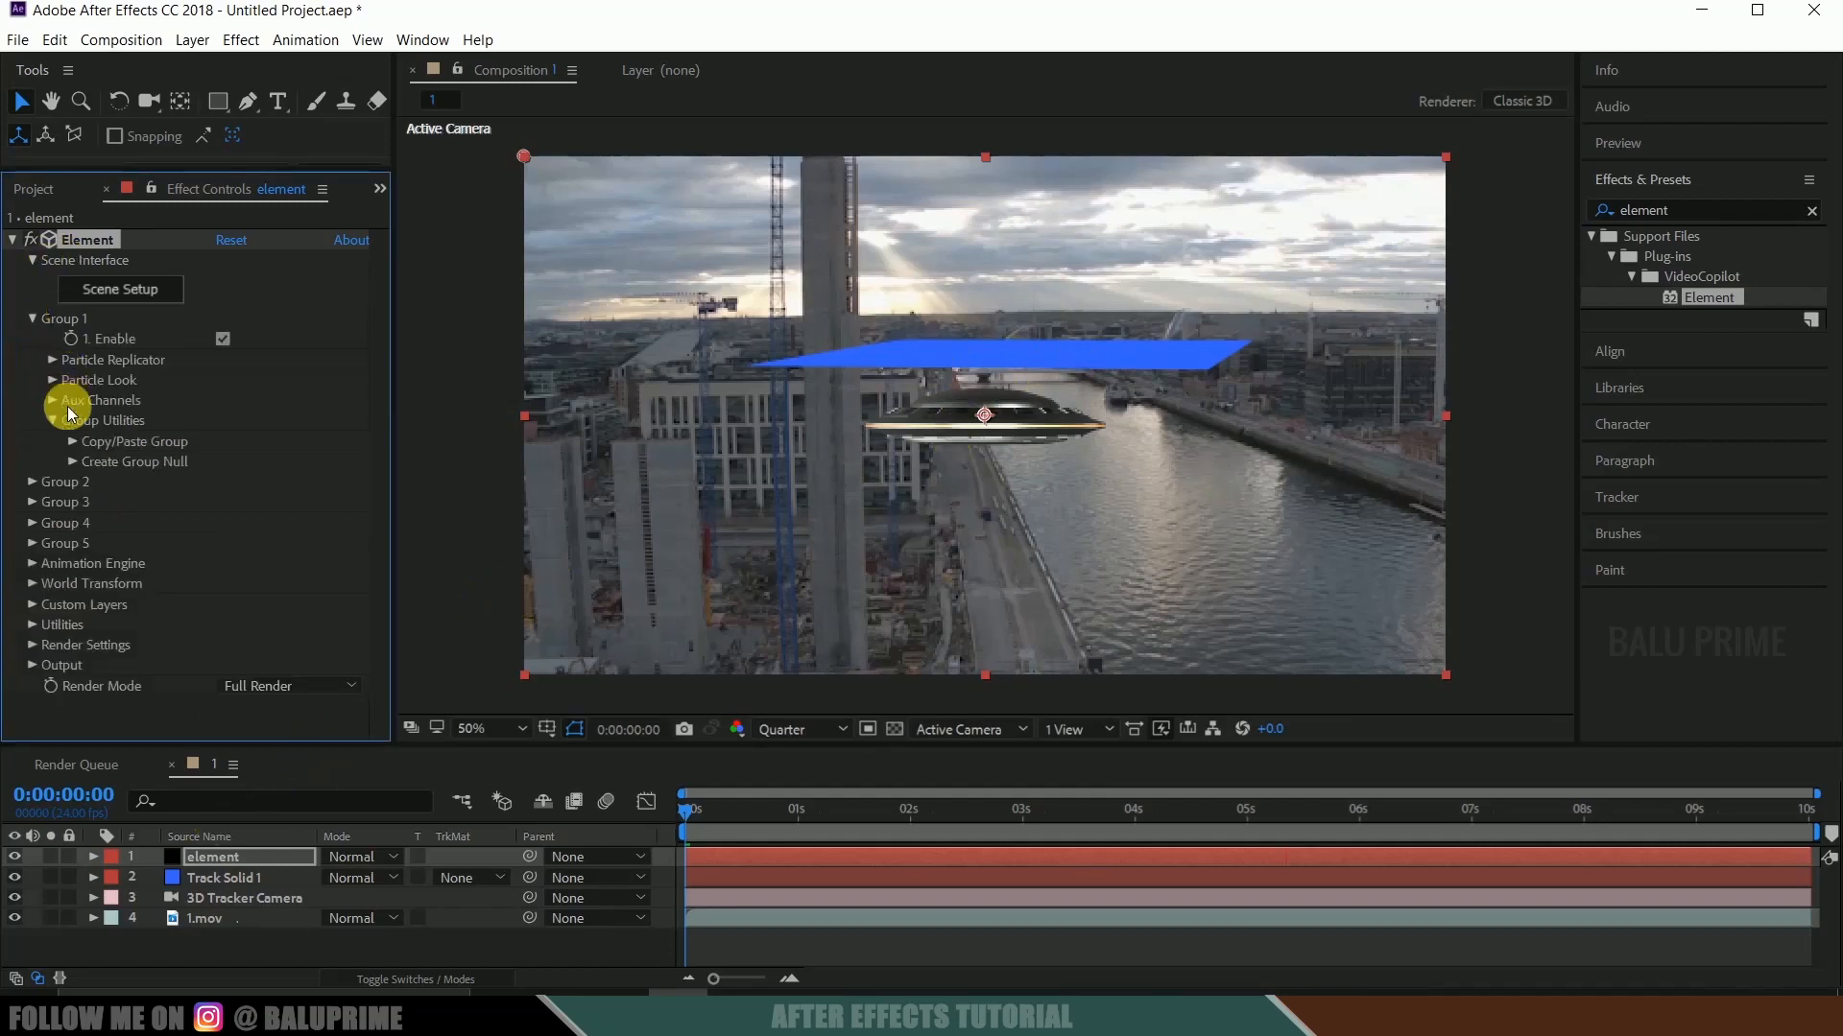
{"action": "left_click", "coordinate": [72, 462]}
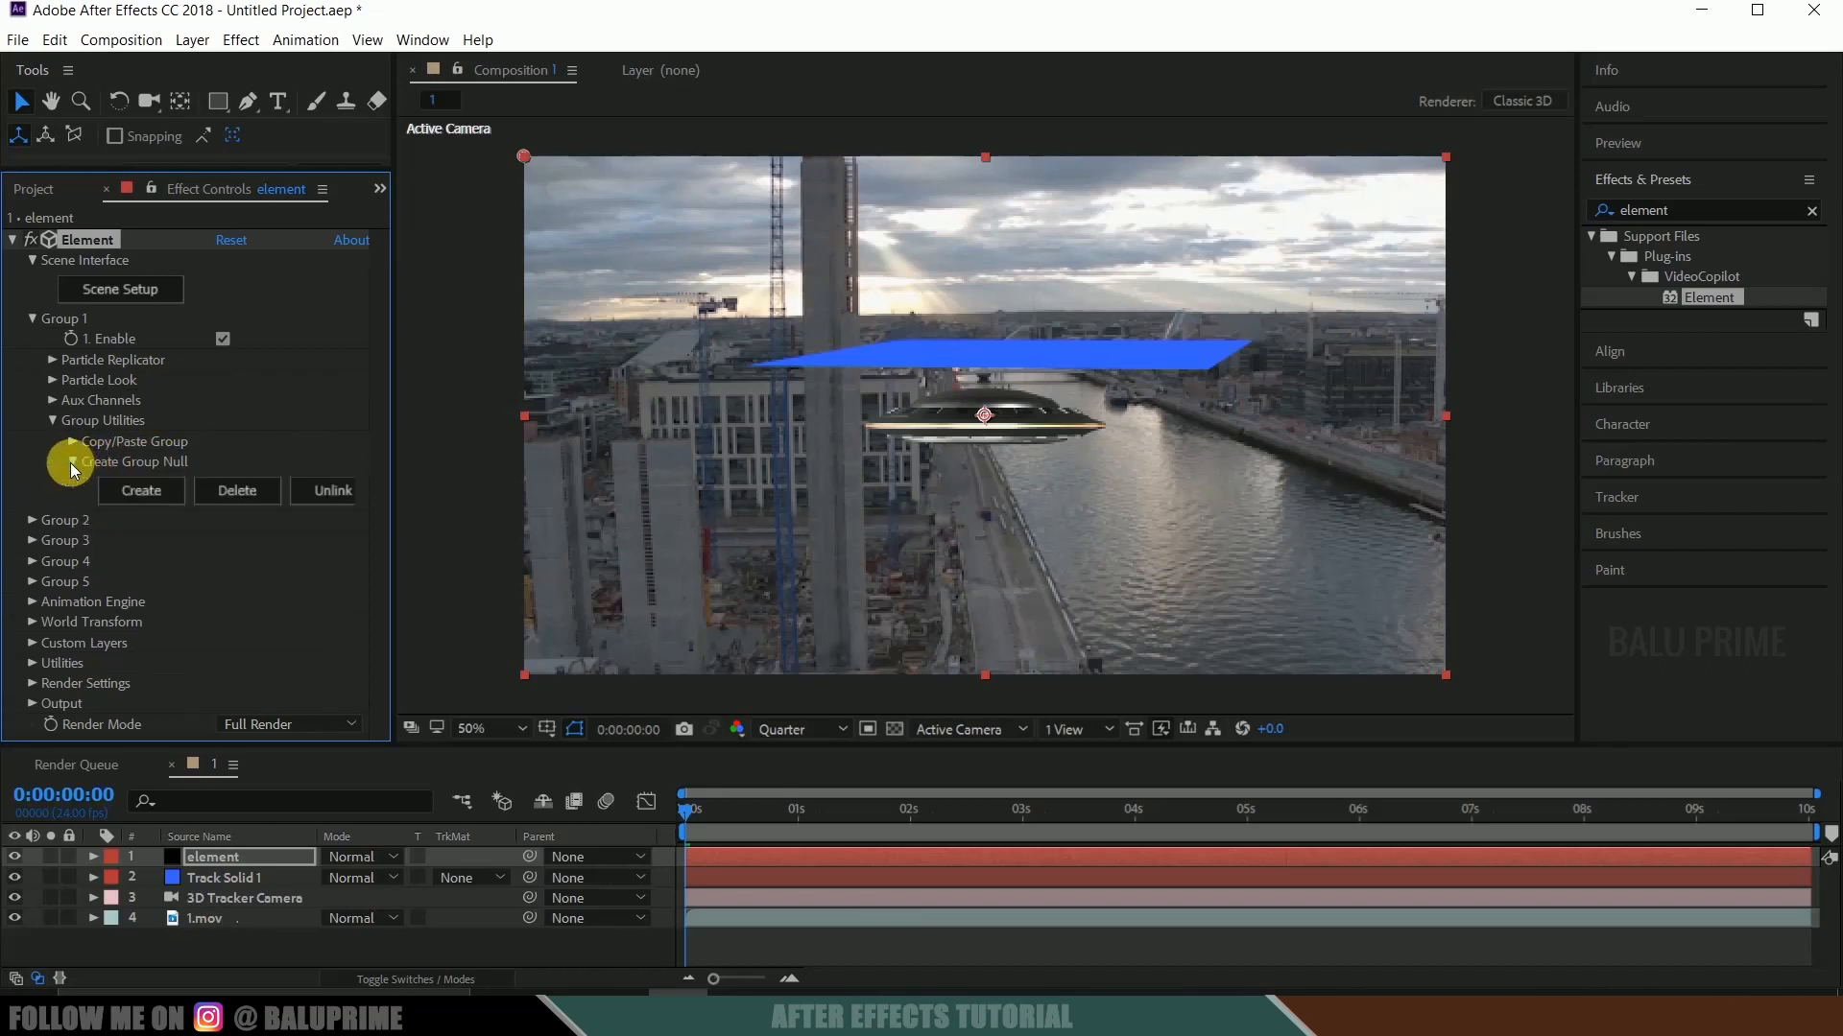
{"action": "left_click", "coordinate": [132, 492]}
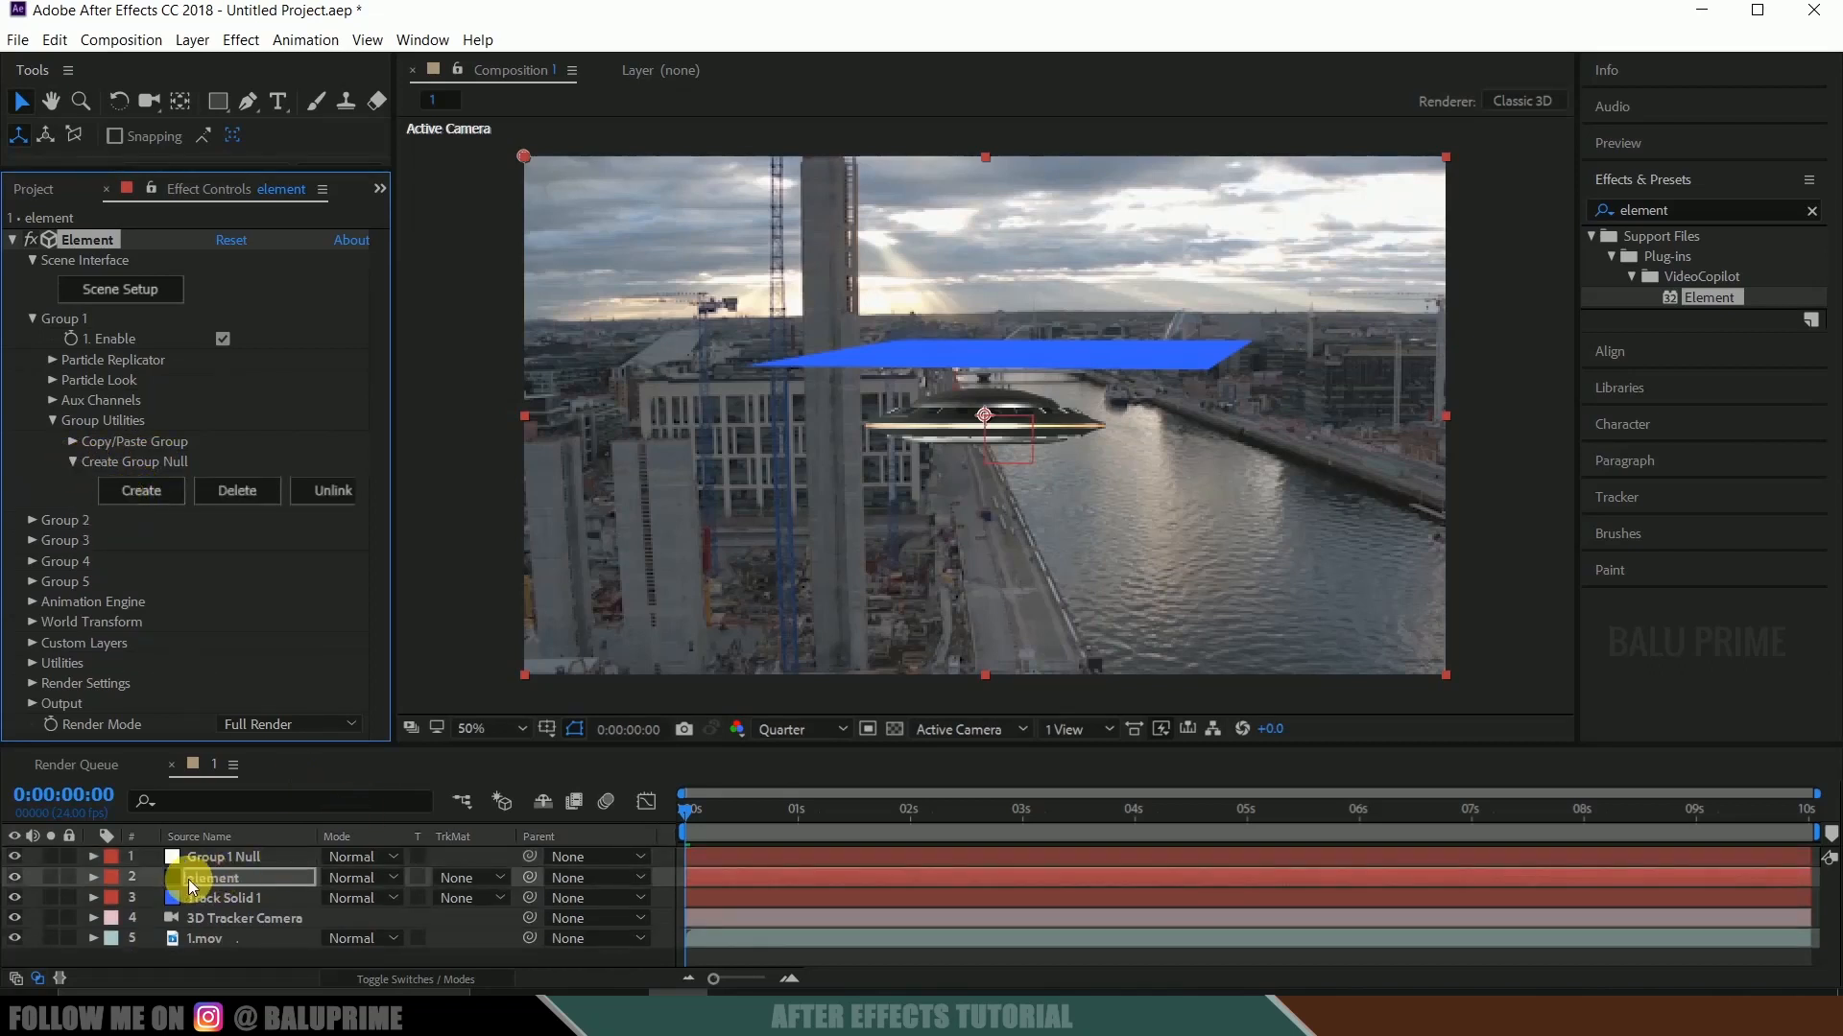
Copy the Position of Track Solid 1 and paste it onto the Position of Group 1 Null.
{"action": "left_click", "coordinate": [205, 857]}
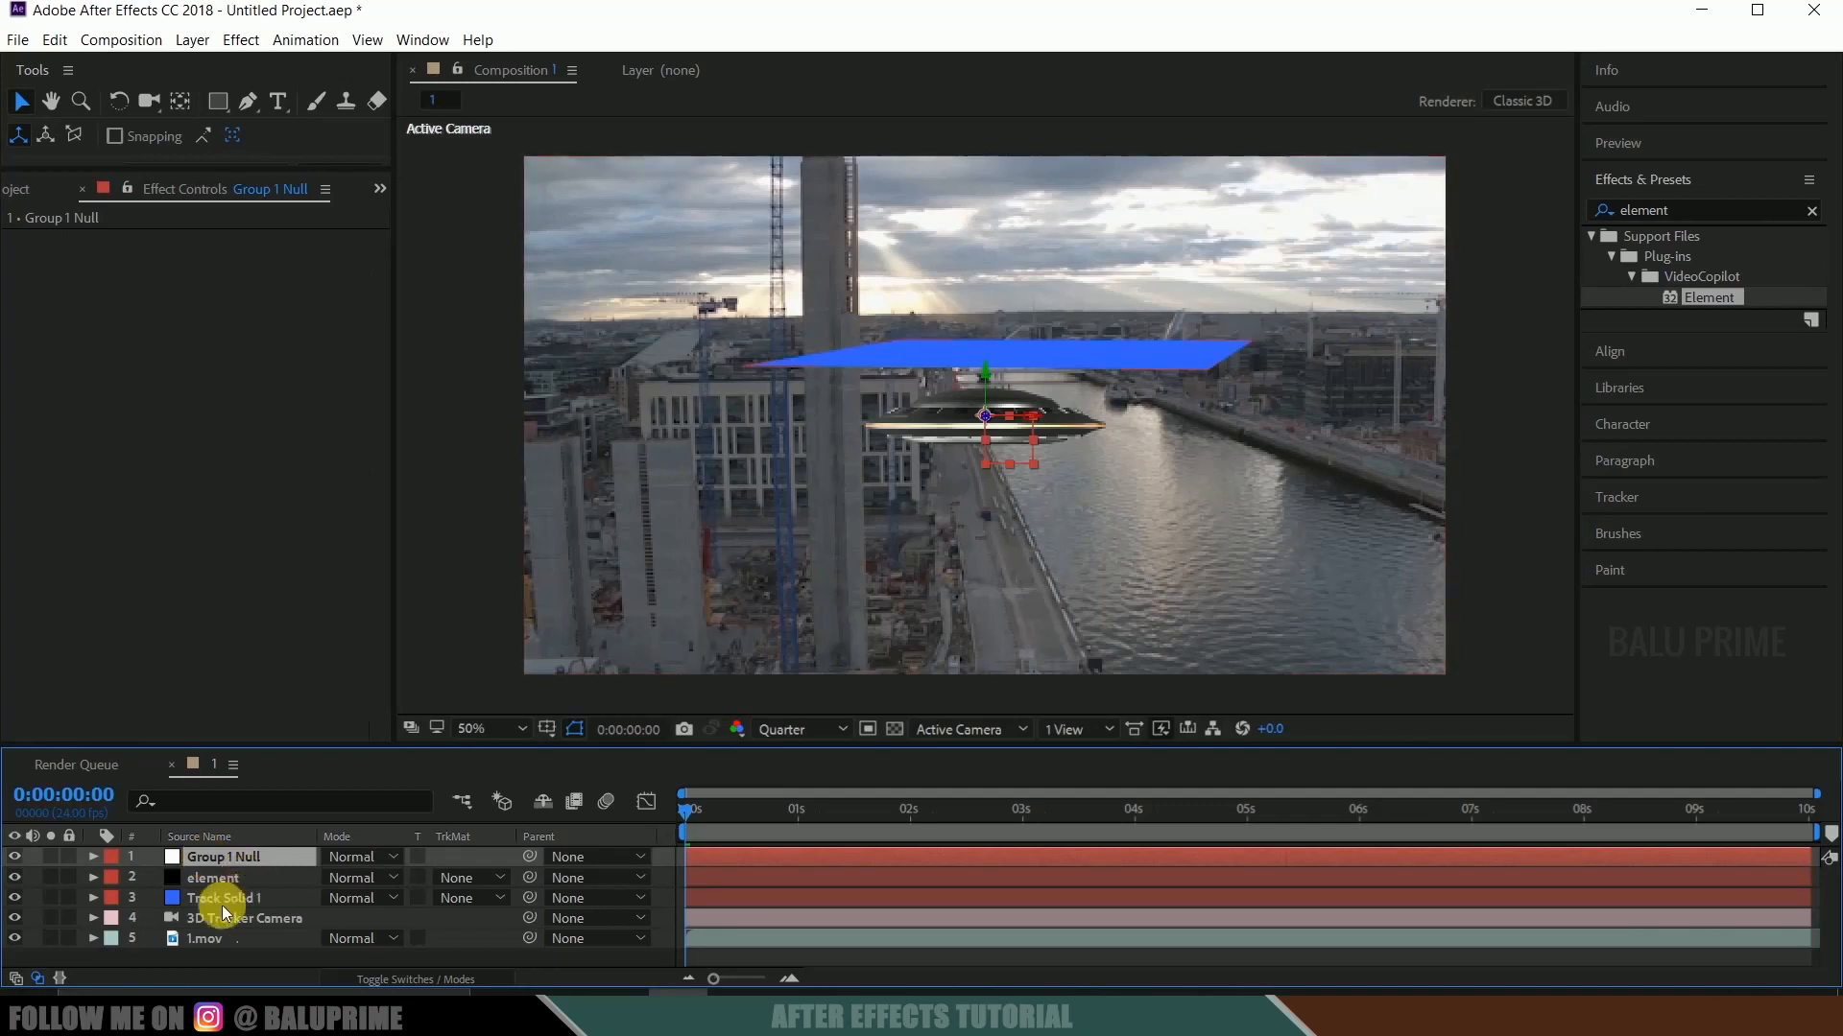
{"action": "left_click", "coordinate": [203, 903]}
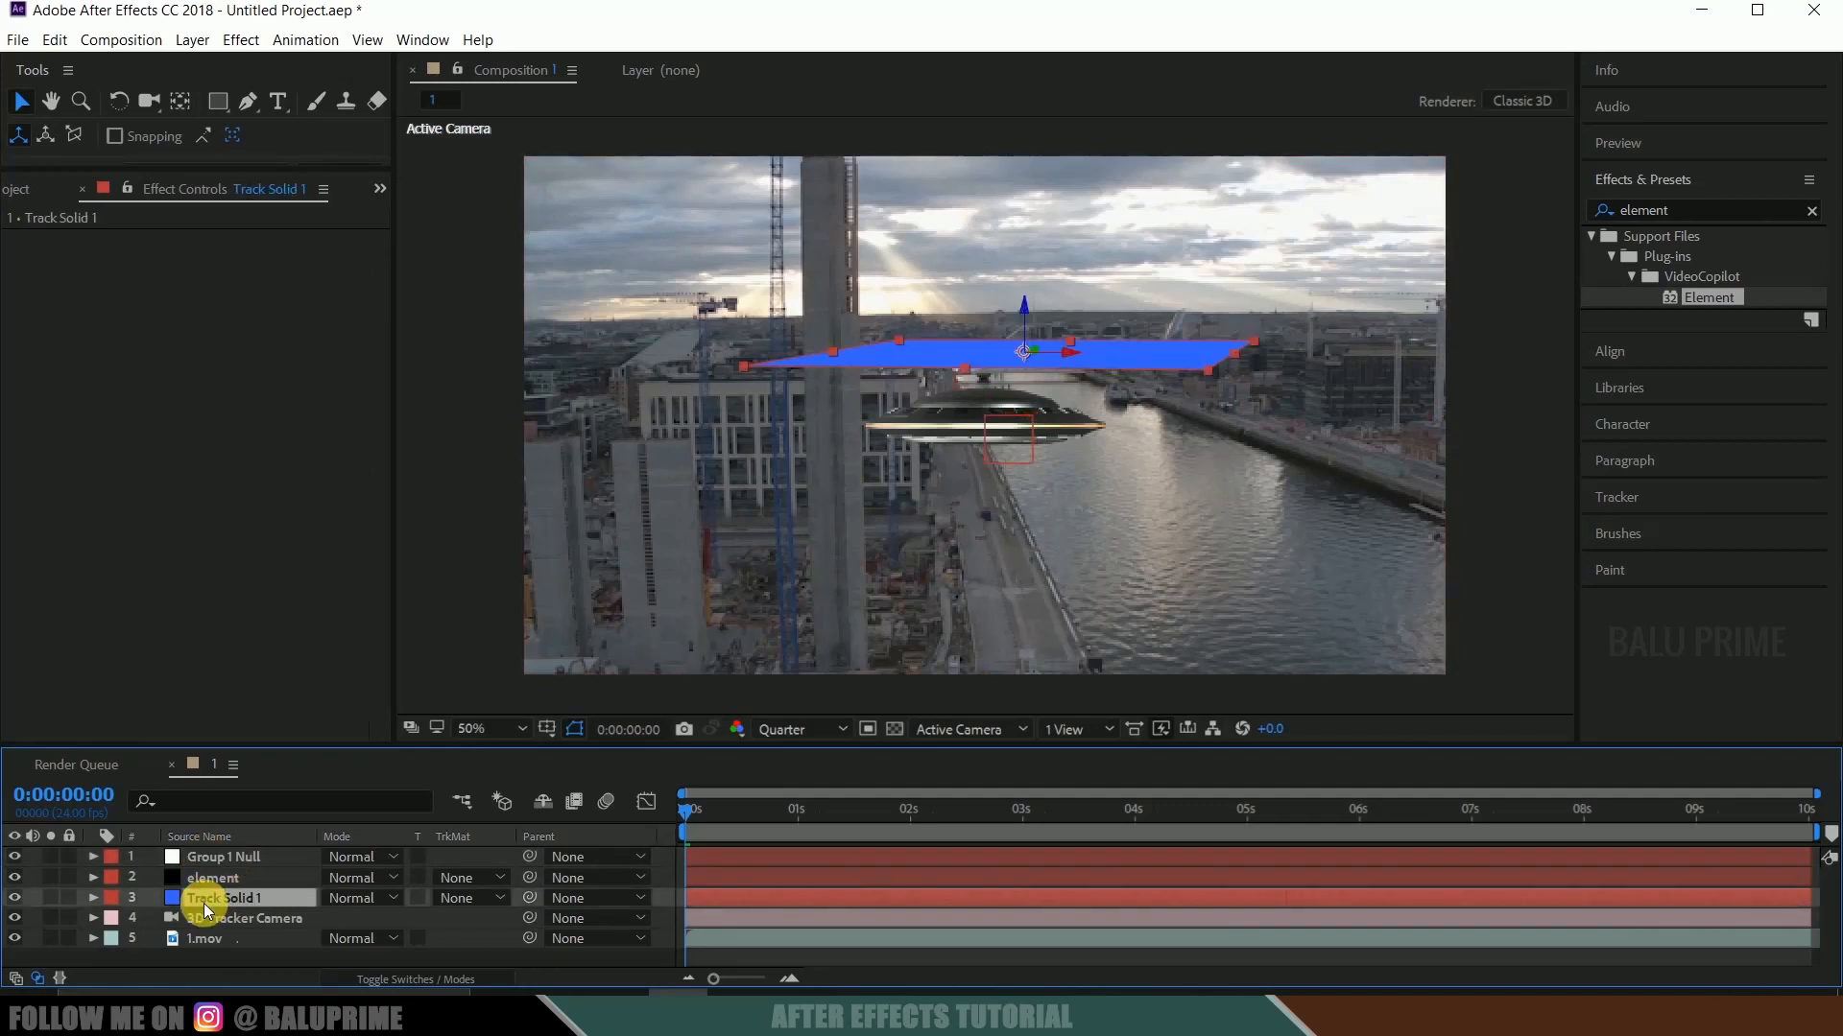
{"action": "key", "text": "p"}
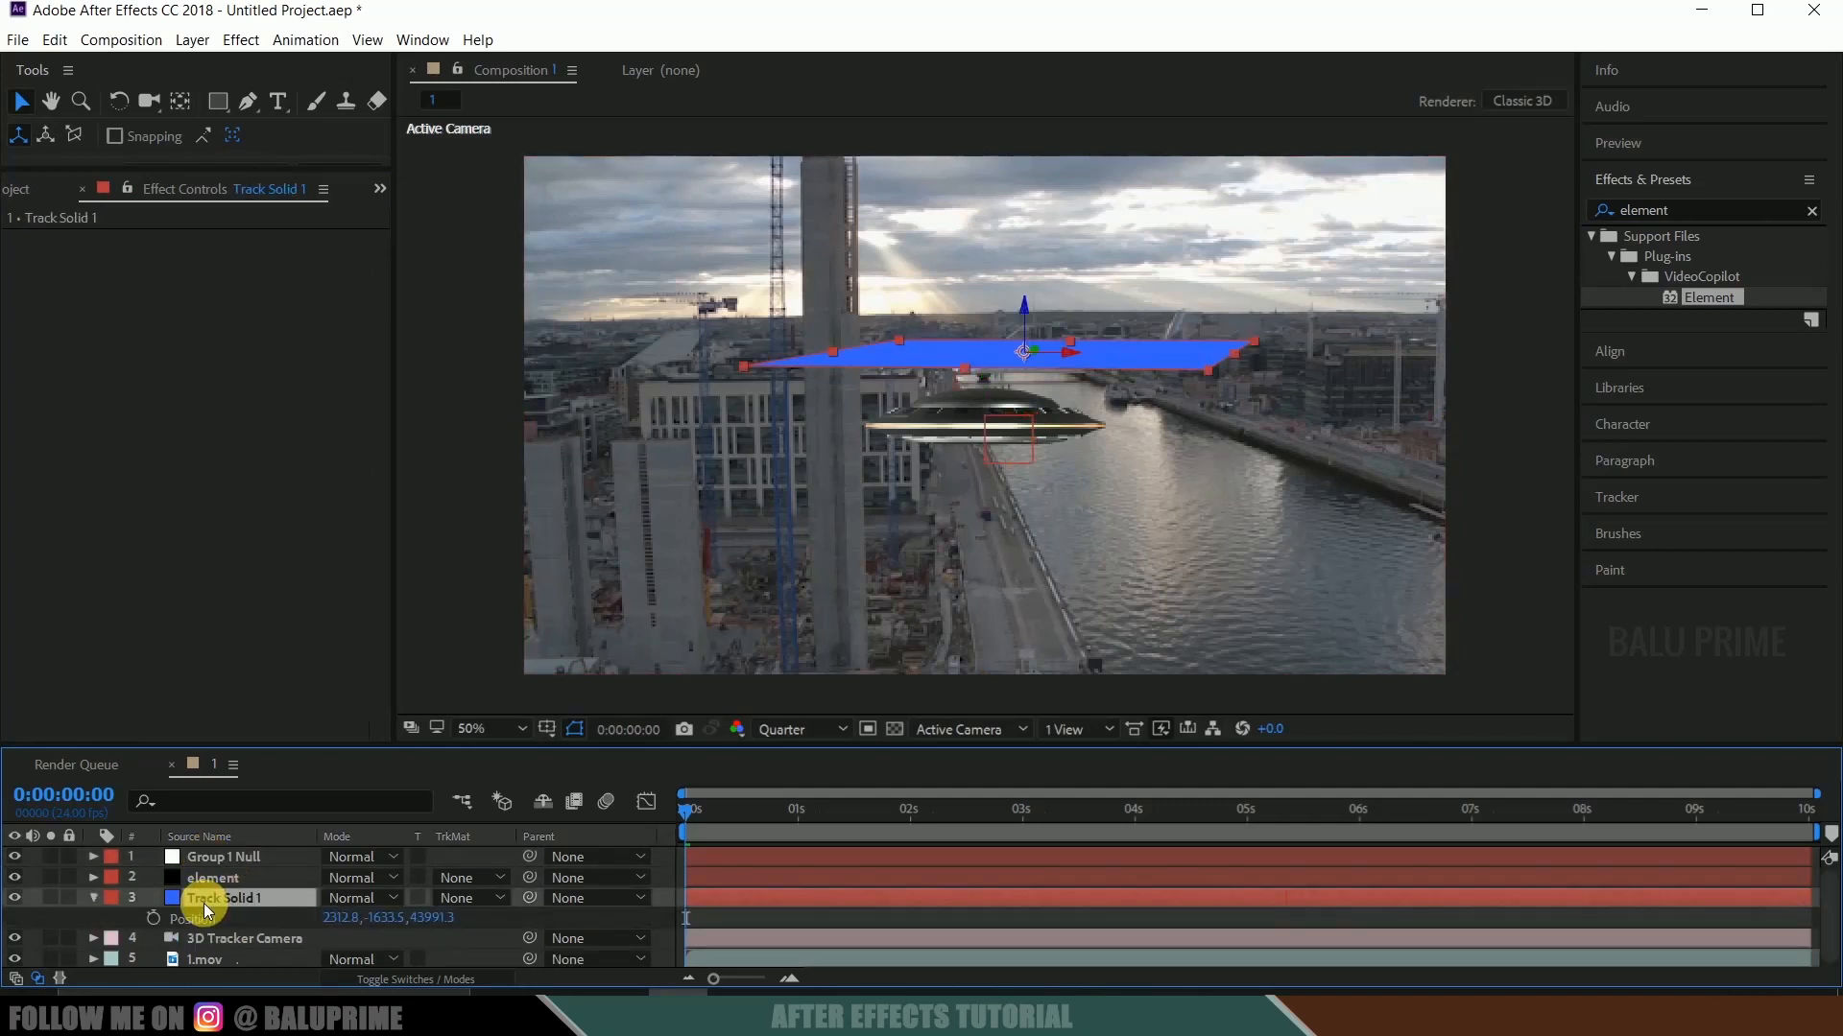
{"action": "left_click", "coordinate": [202, 920]}
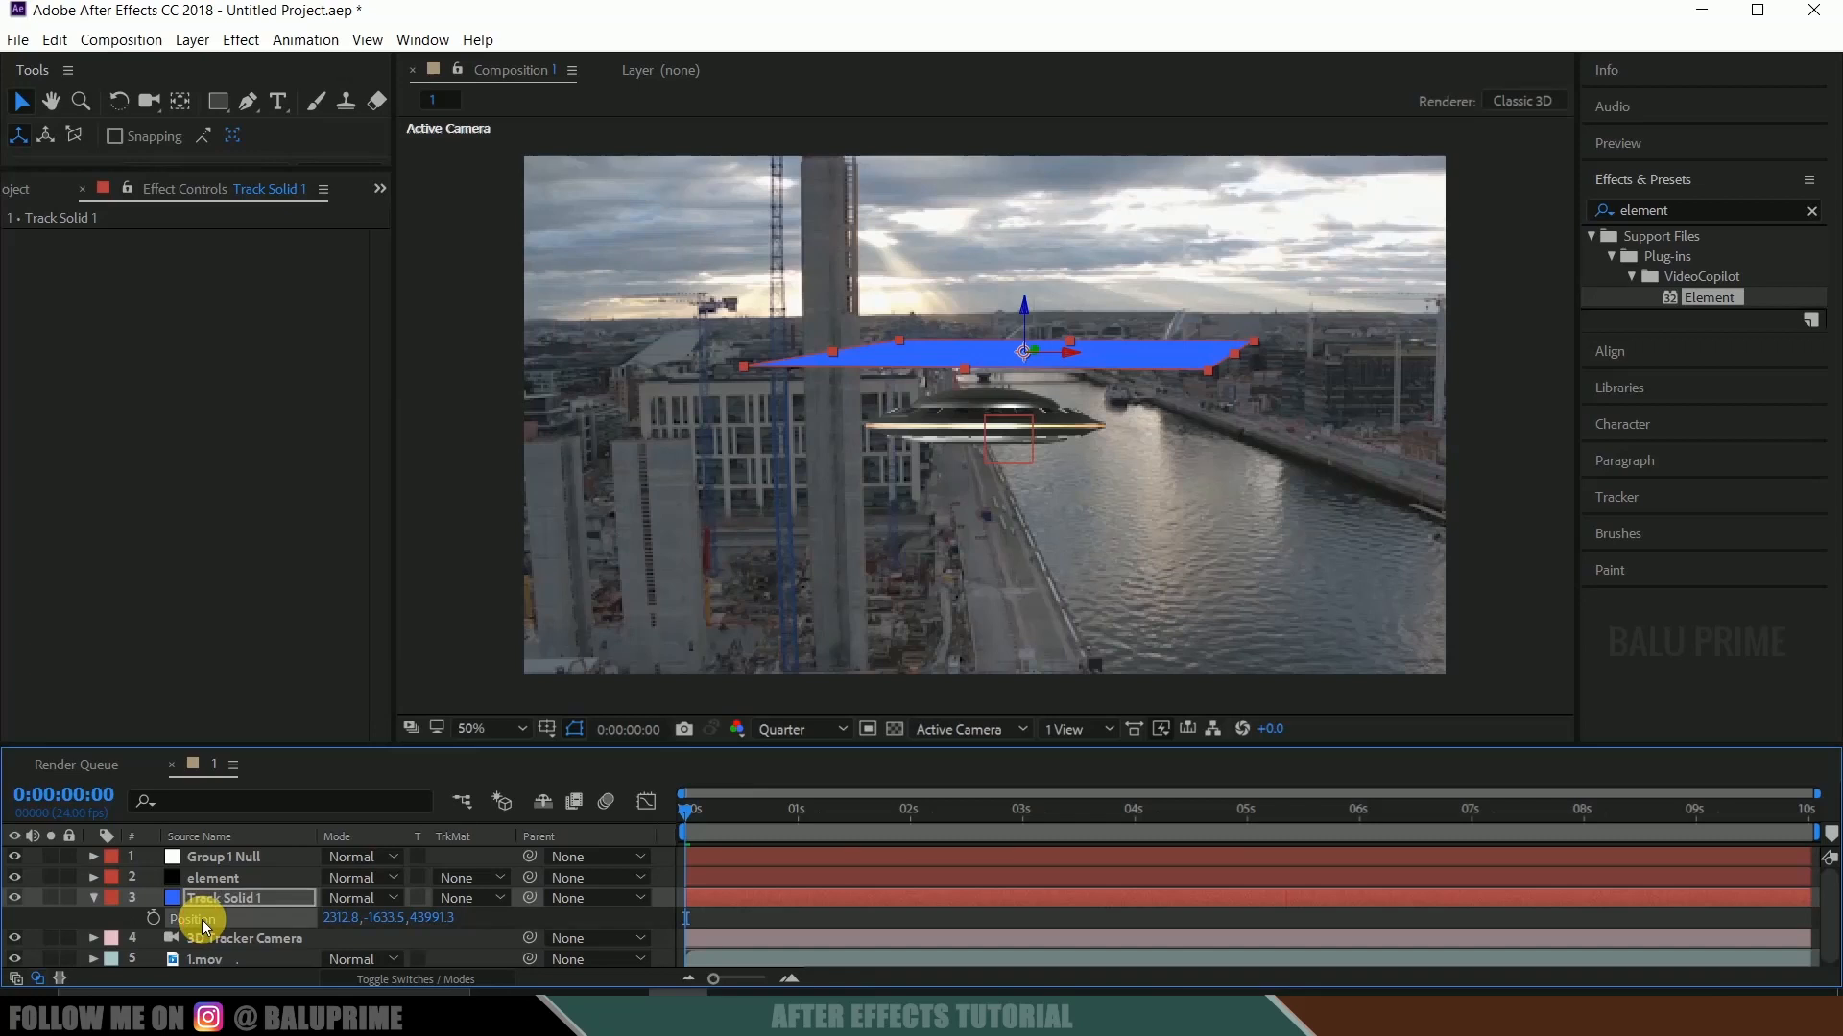
{"action": "left_click", "coordinate": [55, 40]}
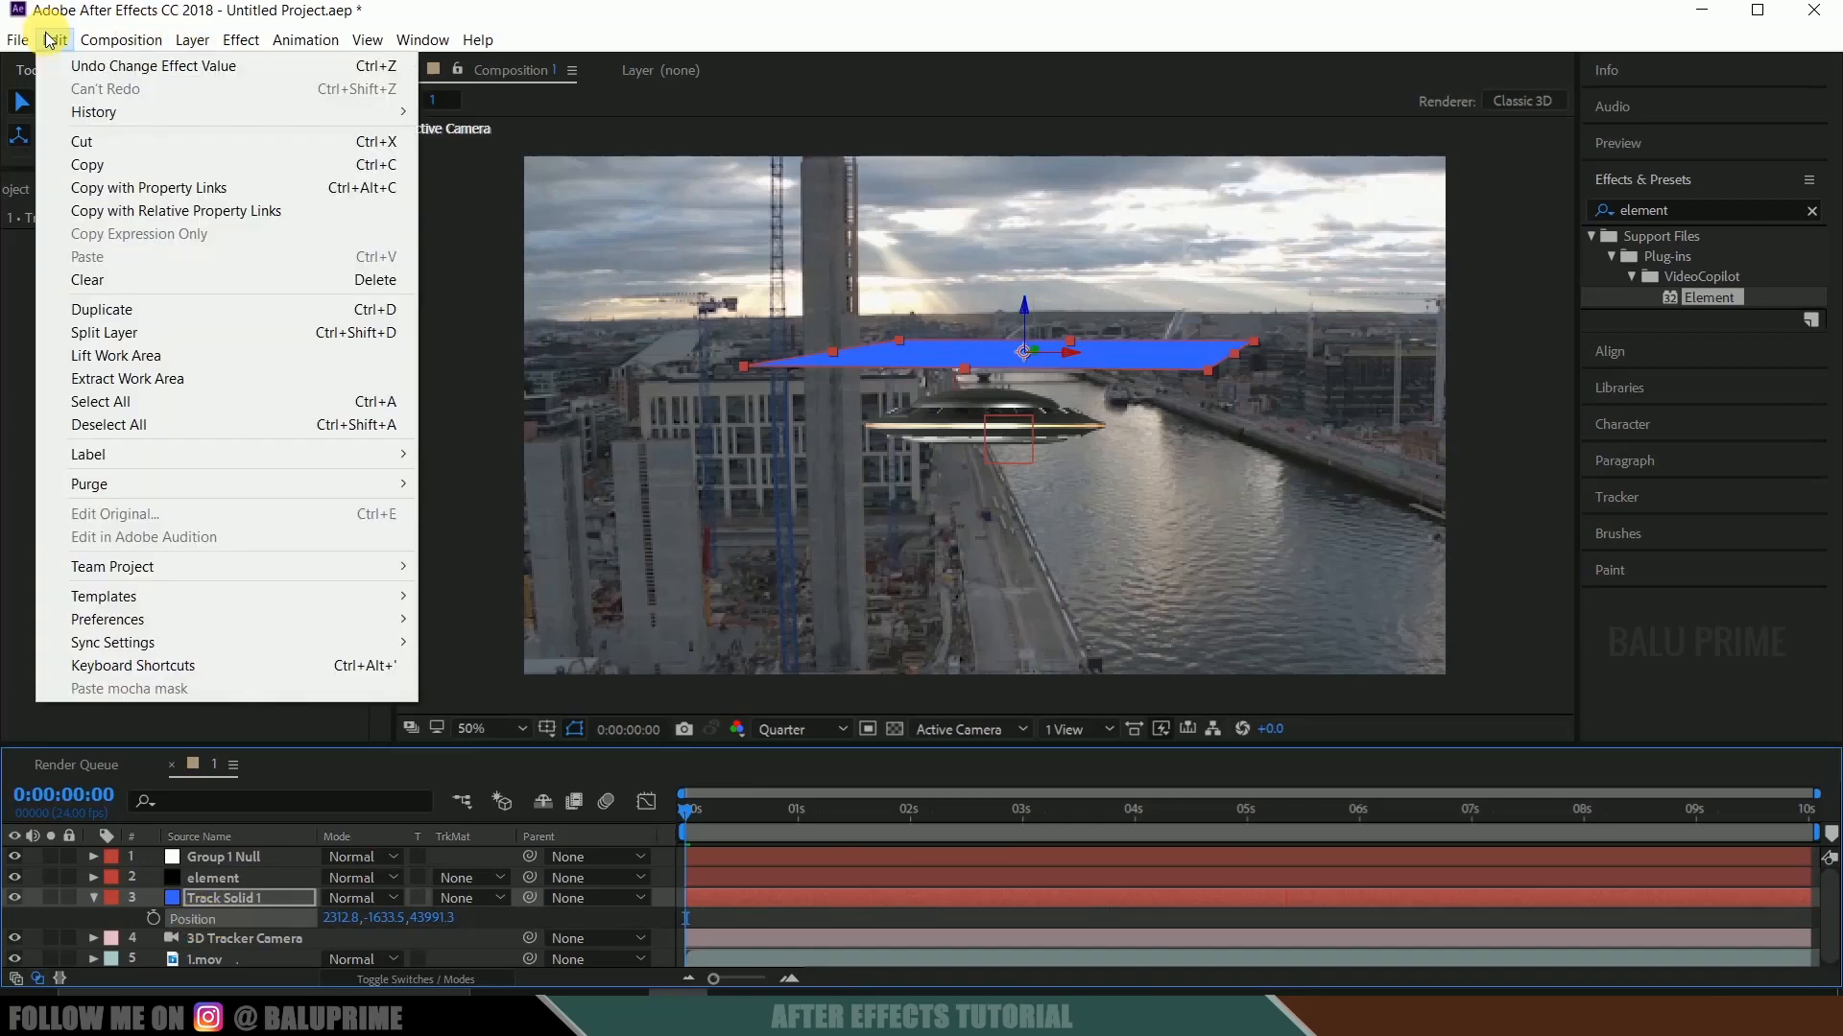
{"action": "left_click", "coordinate": [106, 165]}
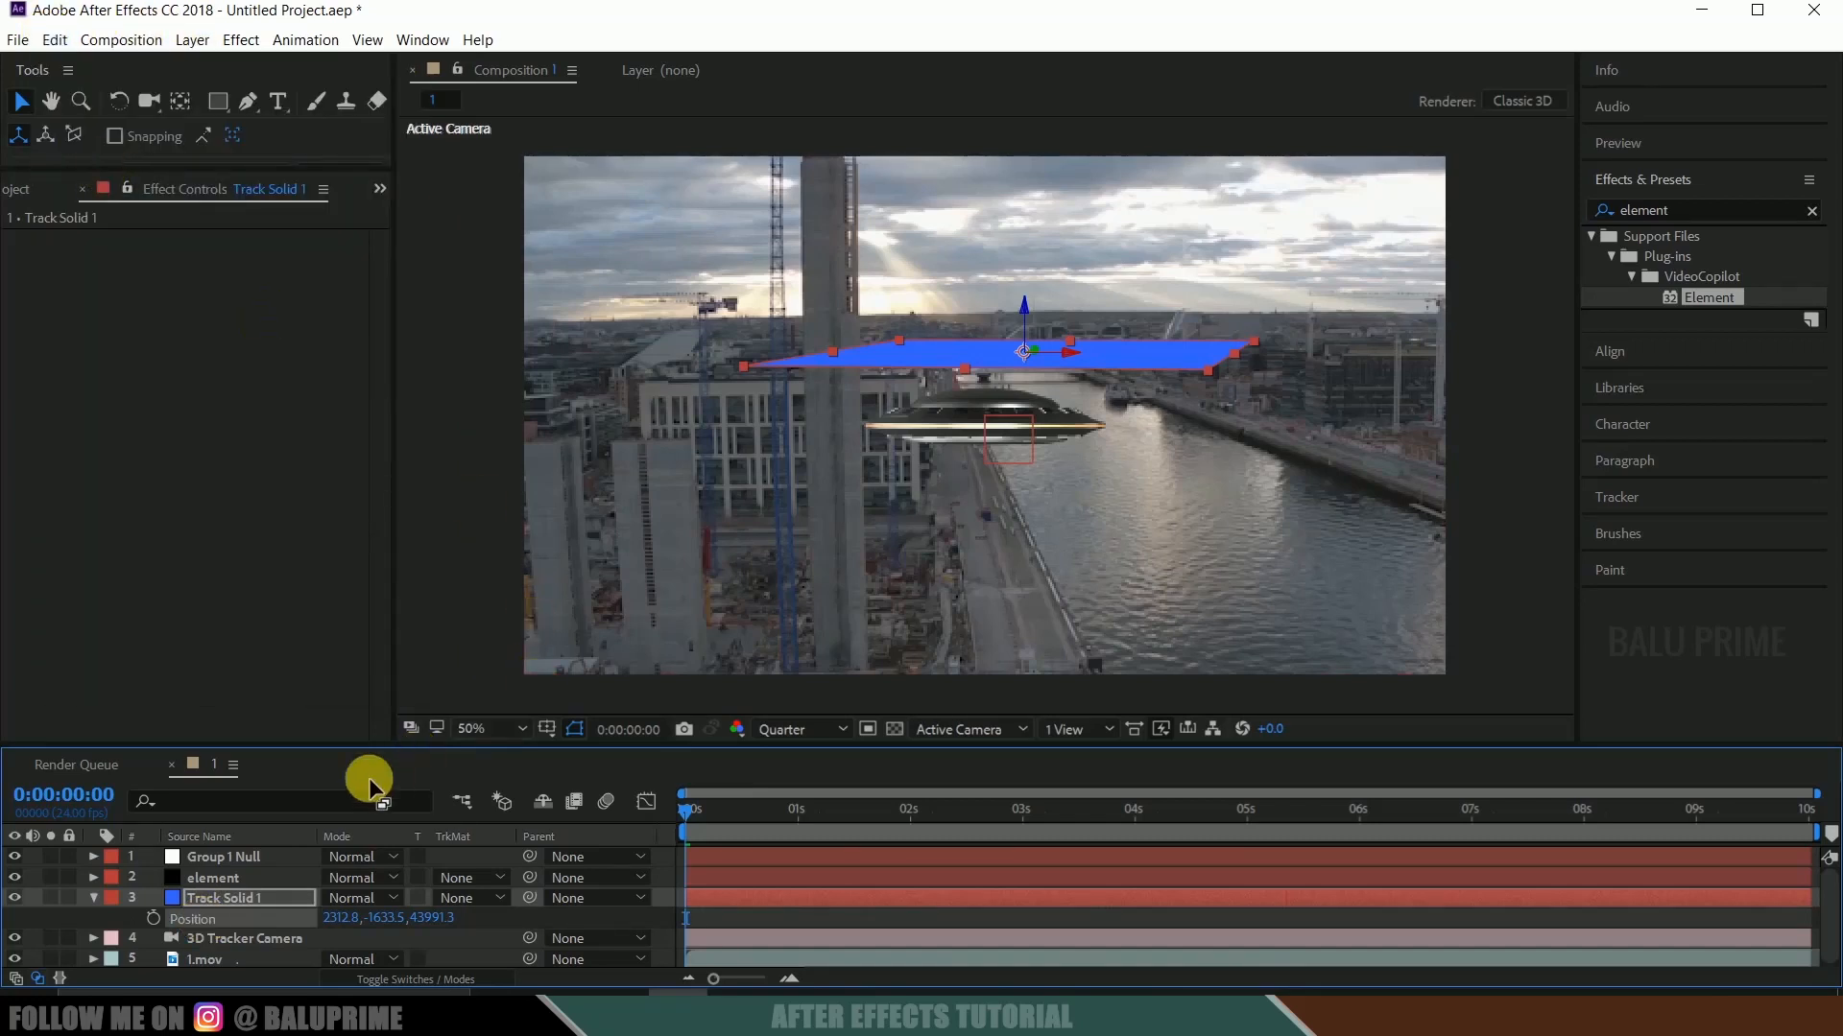
{"action": "left_click", "coordinate": [221, 856]}
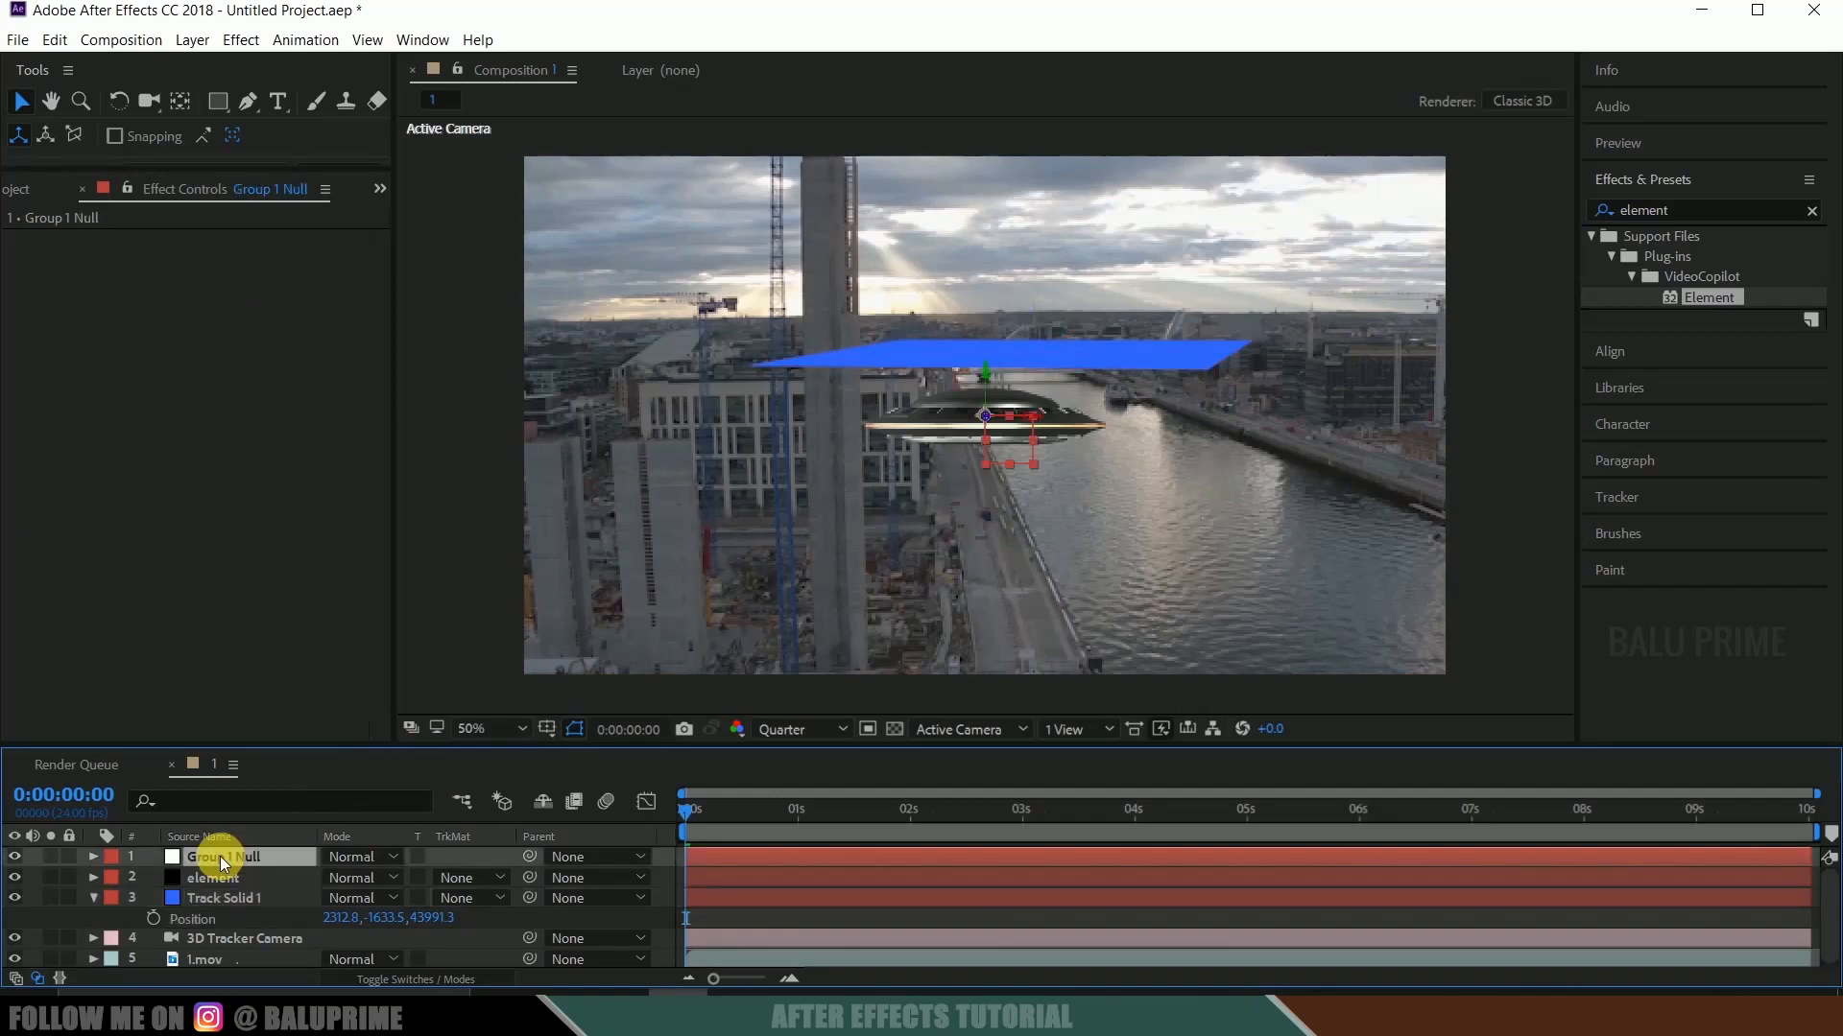
{"action": "key", "text": "p"}
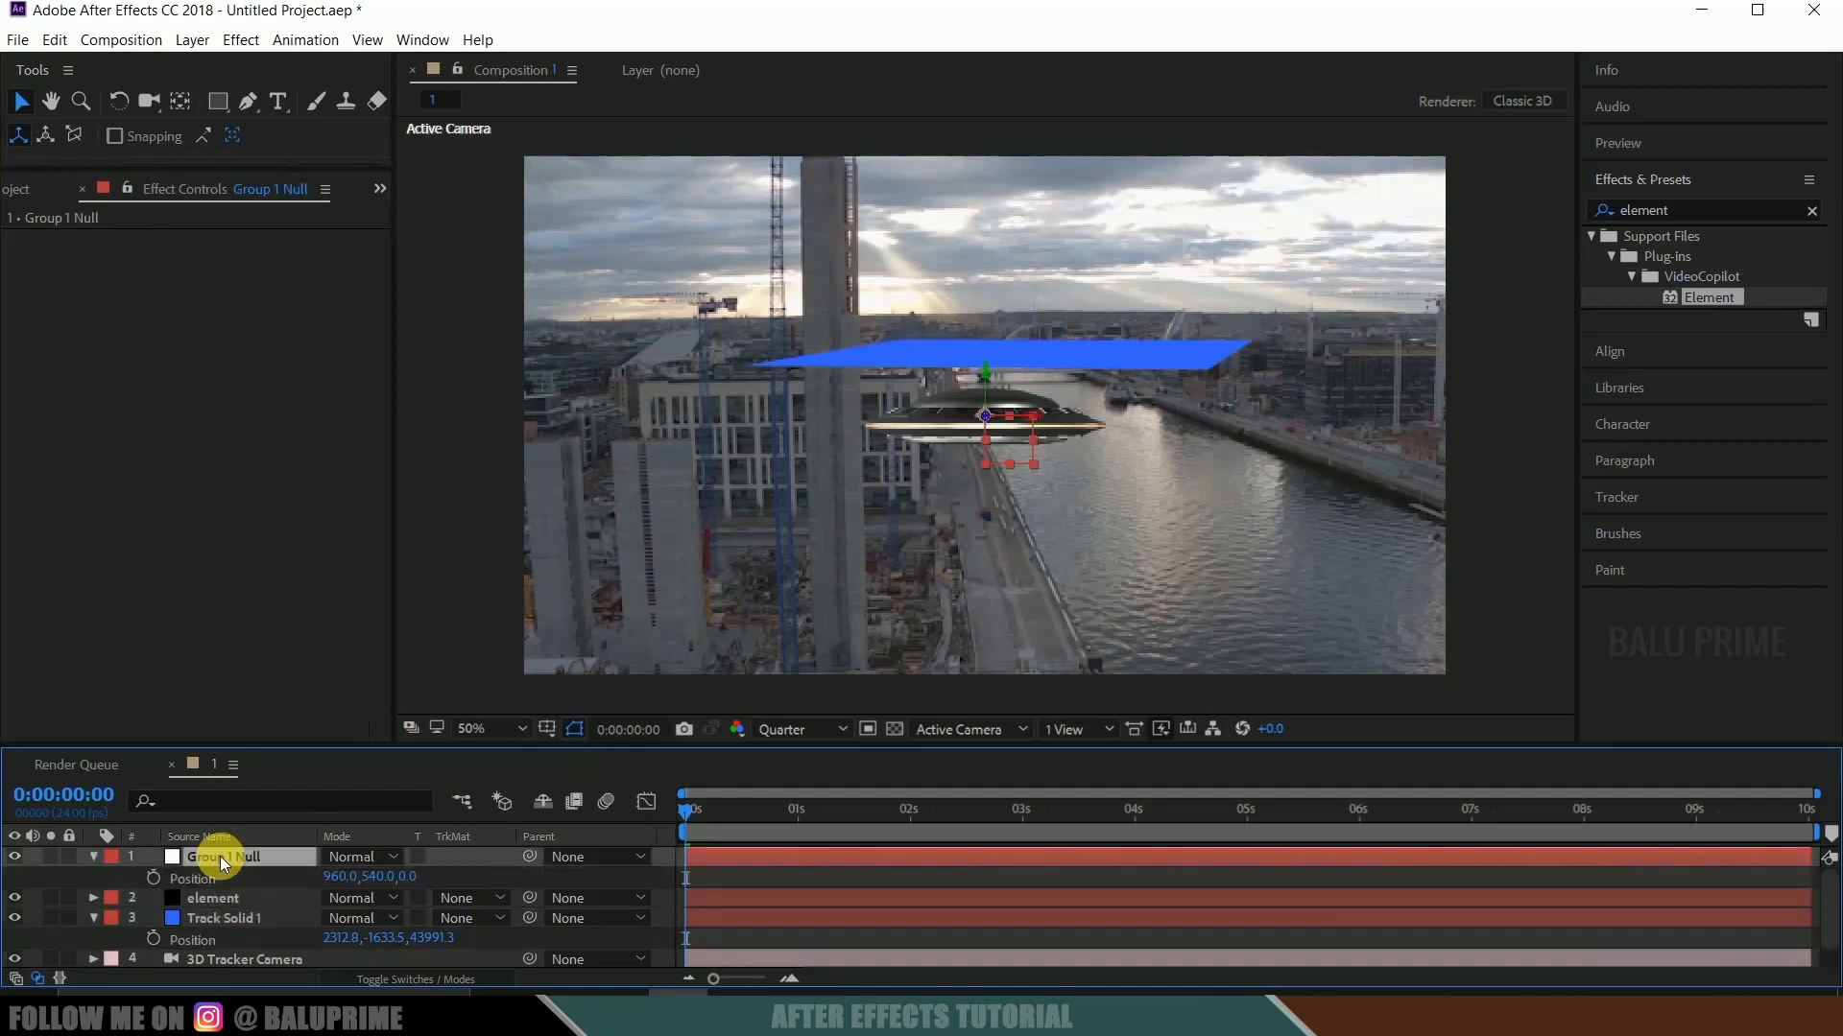
{"action": "left_click", "coordinate": [187, 880]}
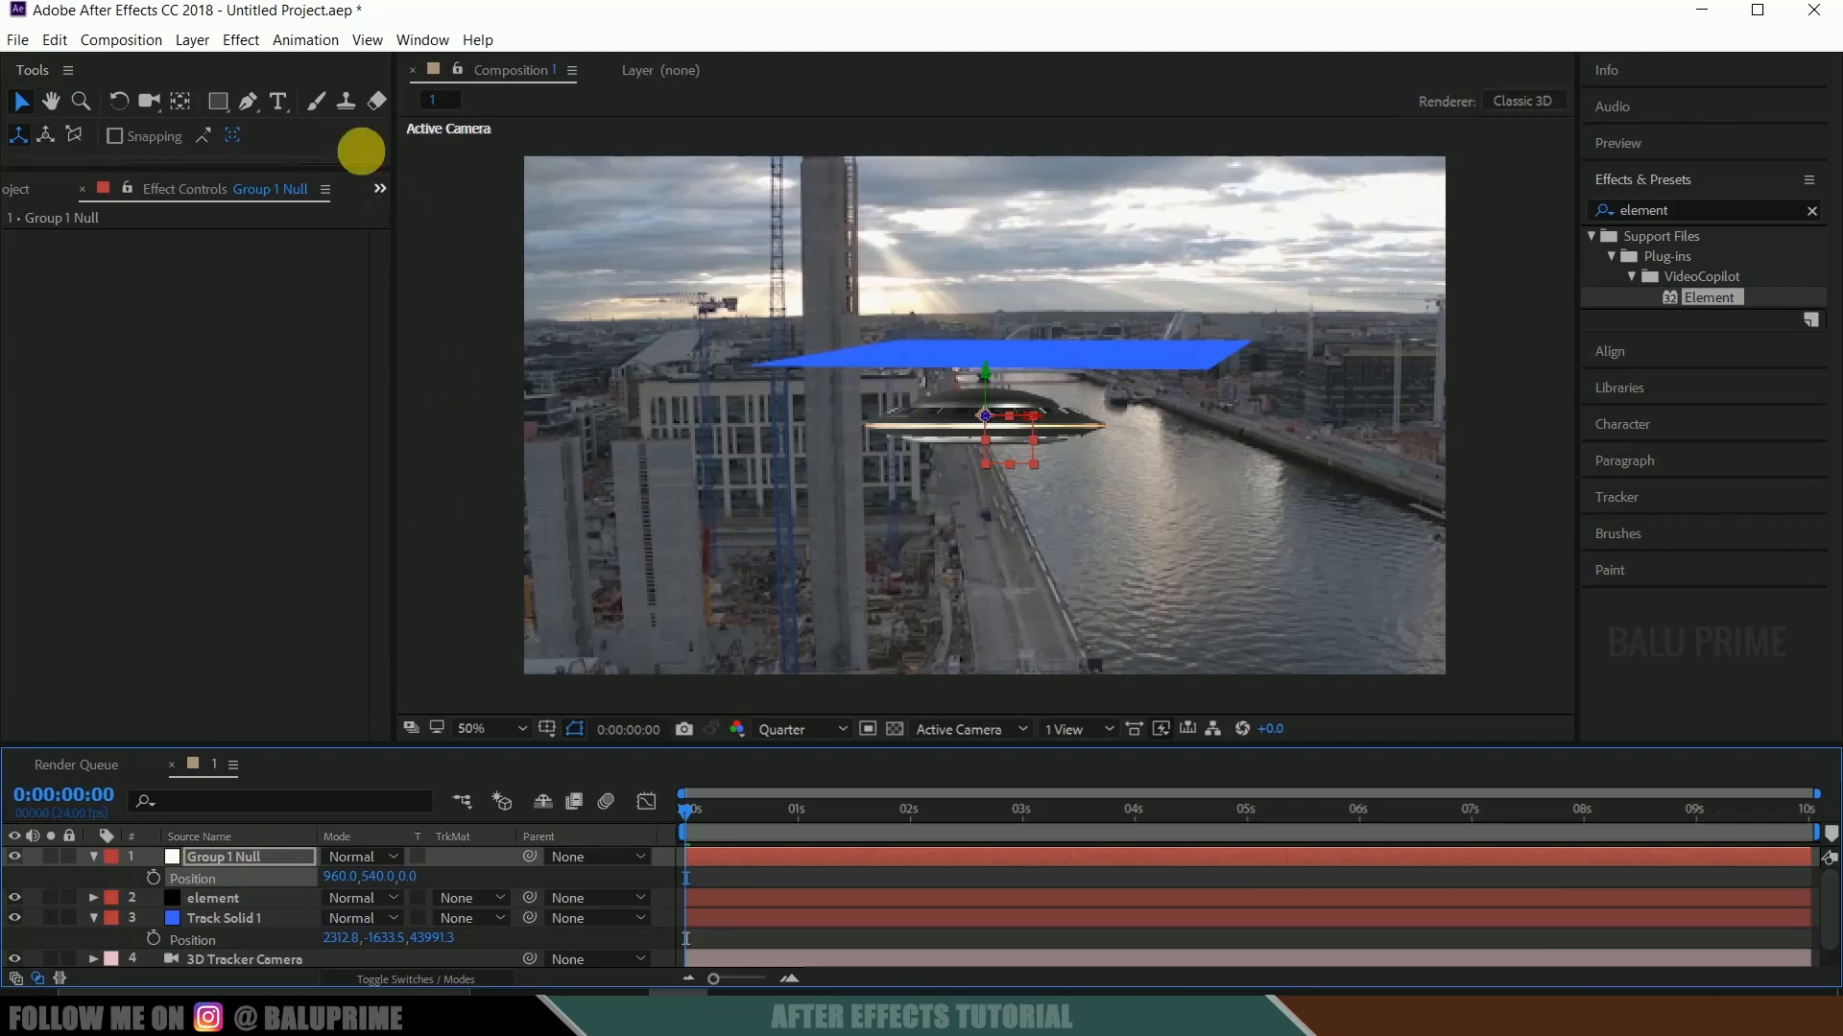
{"action": "left_click", "coordinate": [53, 40]}
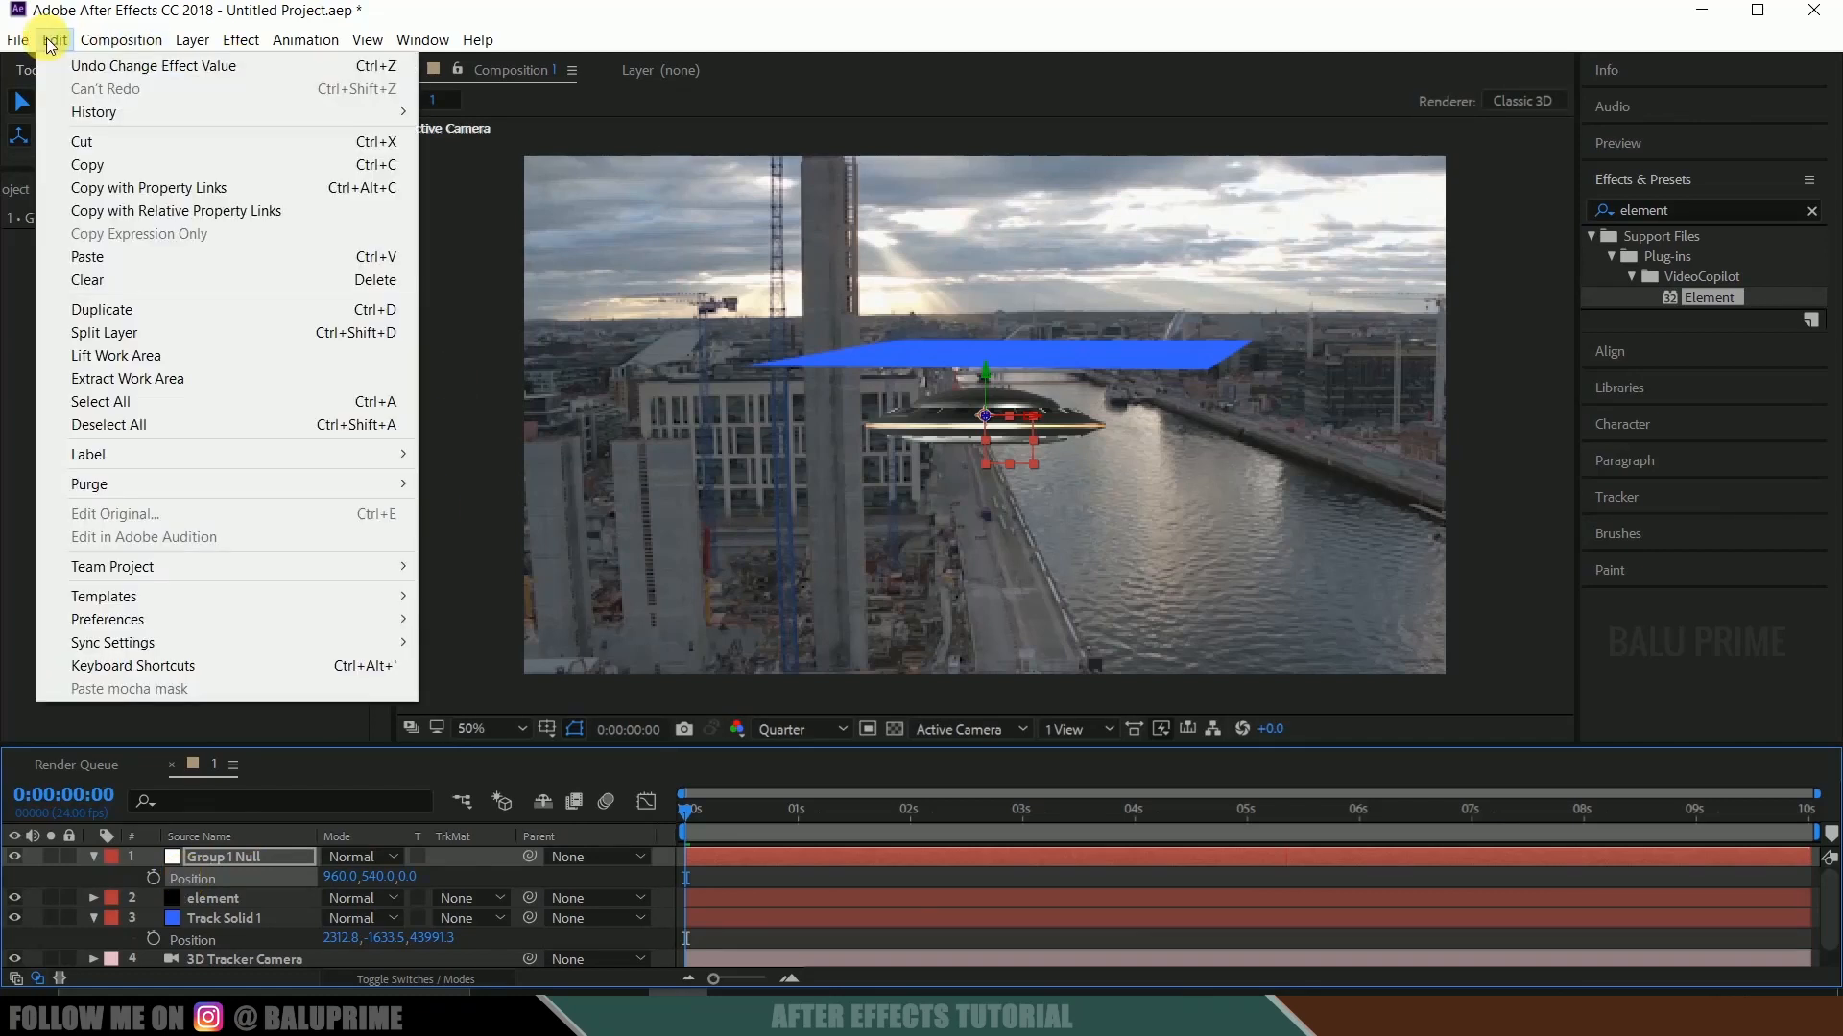
{"action": "left_click", "coordinate": [91, 256]}
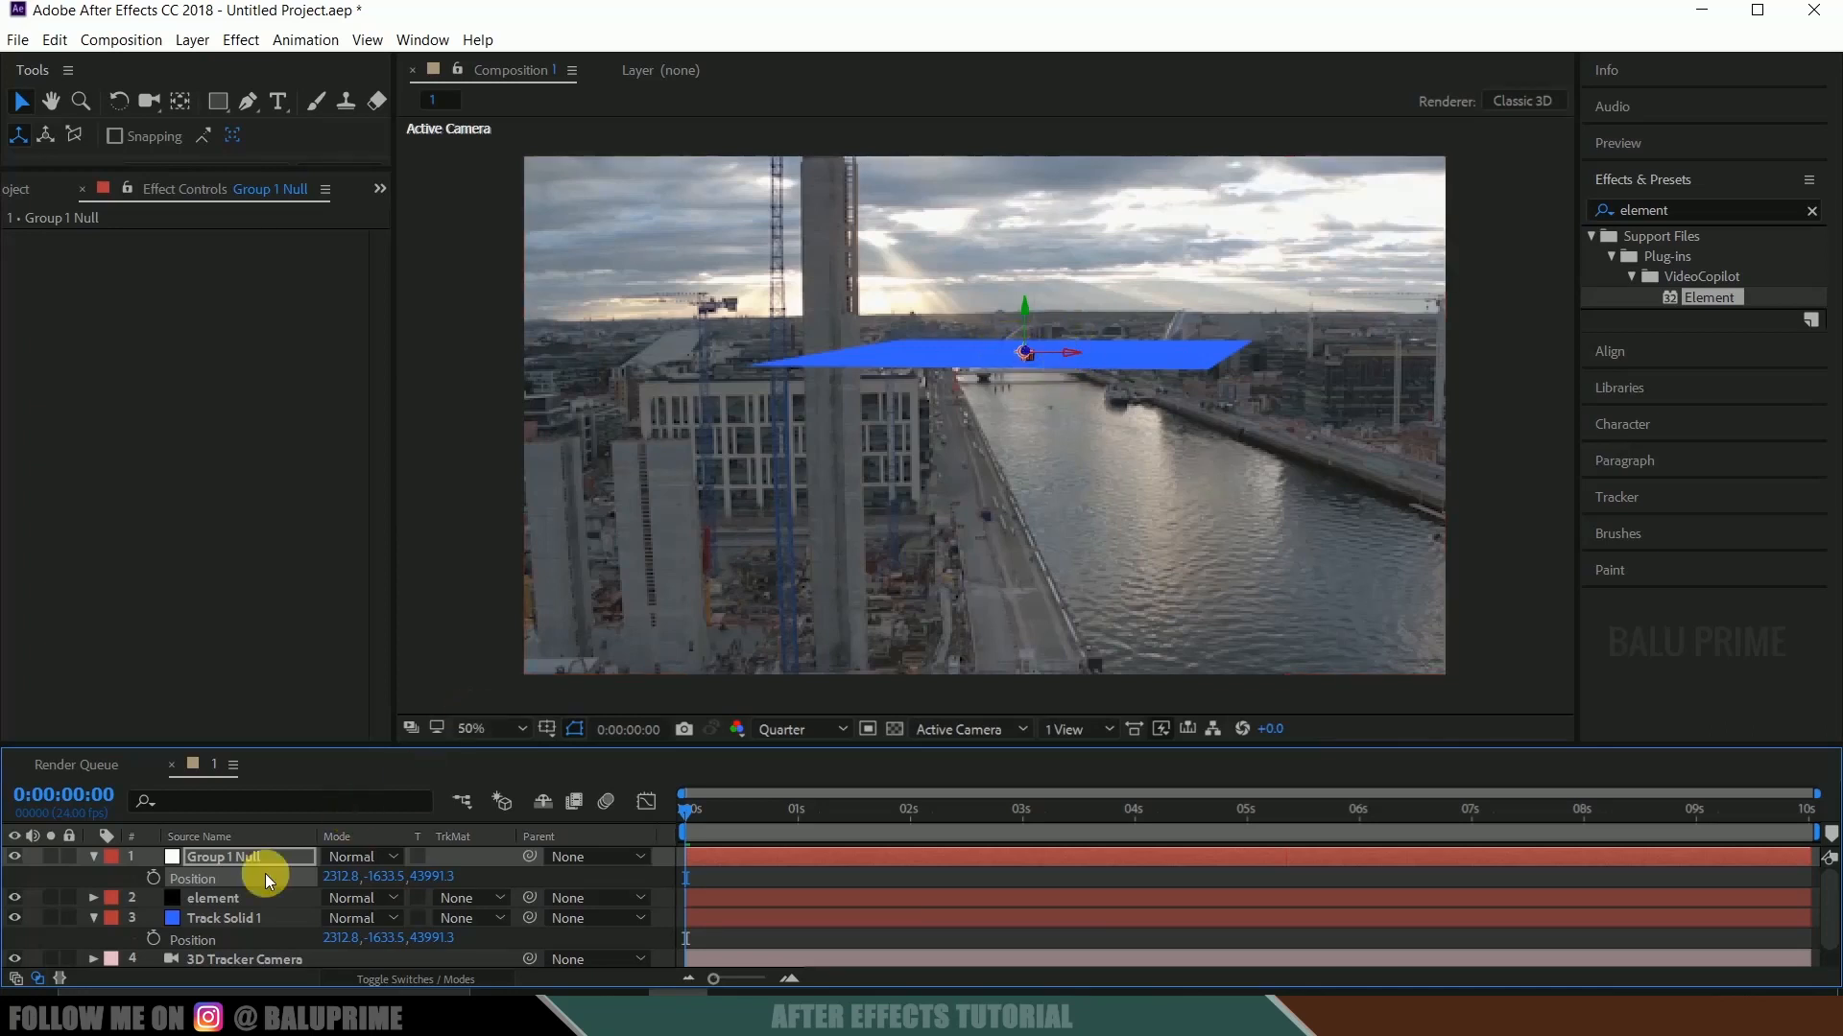
Set the Scale of aux Channel 1 in the element layer's Group 1 to 25.
{"action": "left_click", "coordinate": [215, 899]}
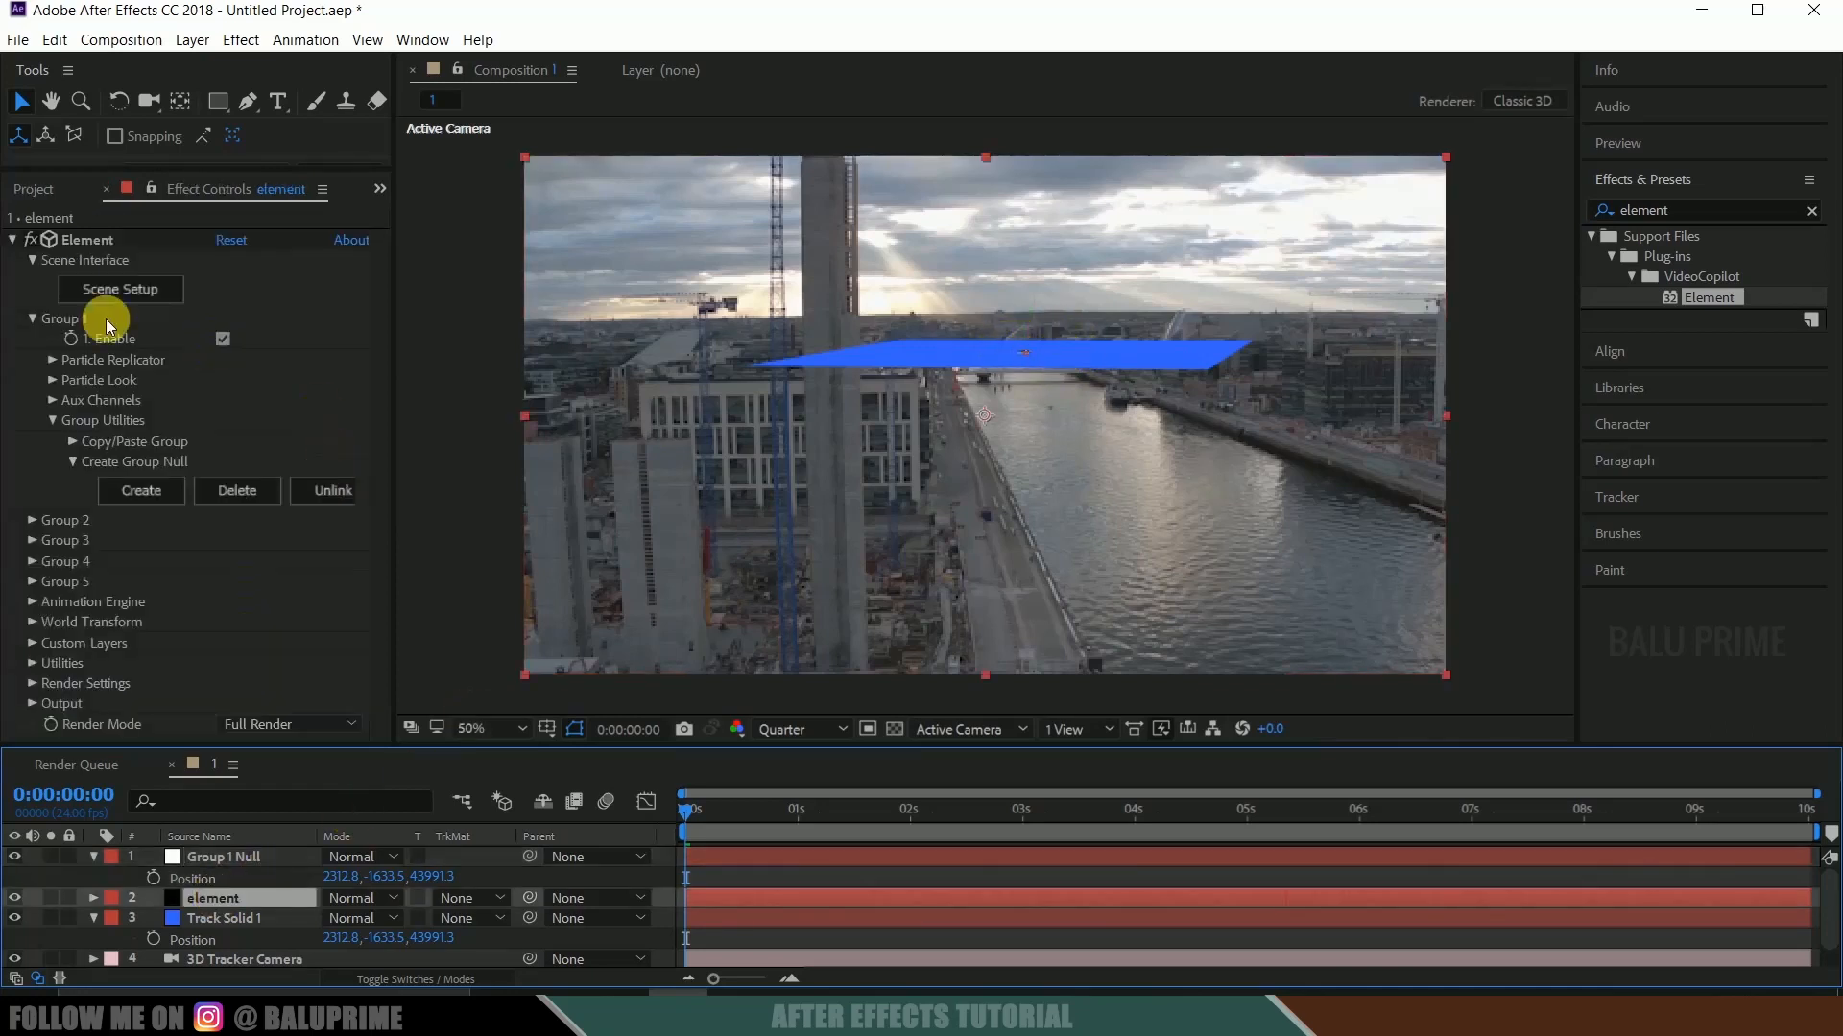
{"action": "left_click", "coordinate": [51, 400]}
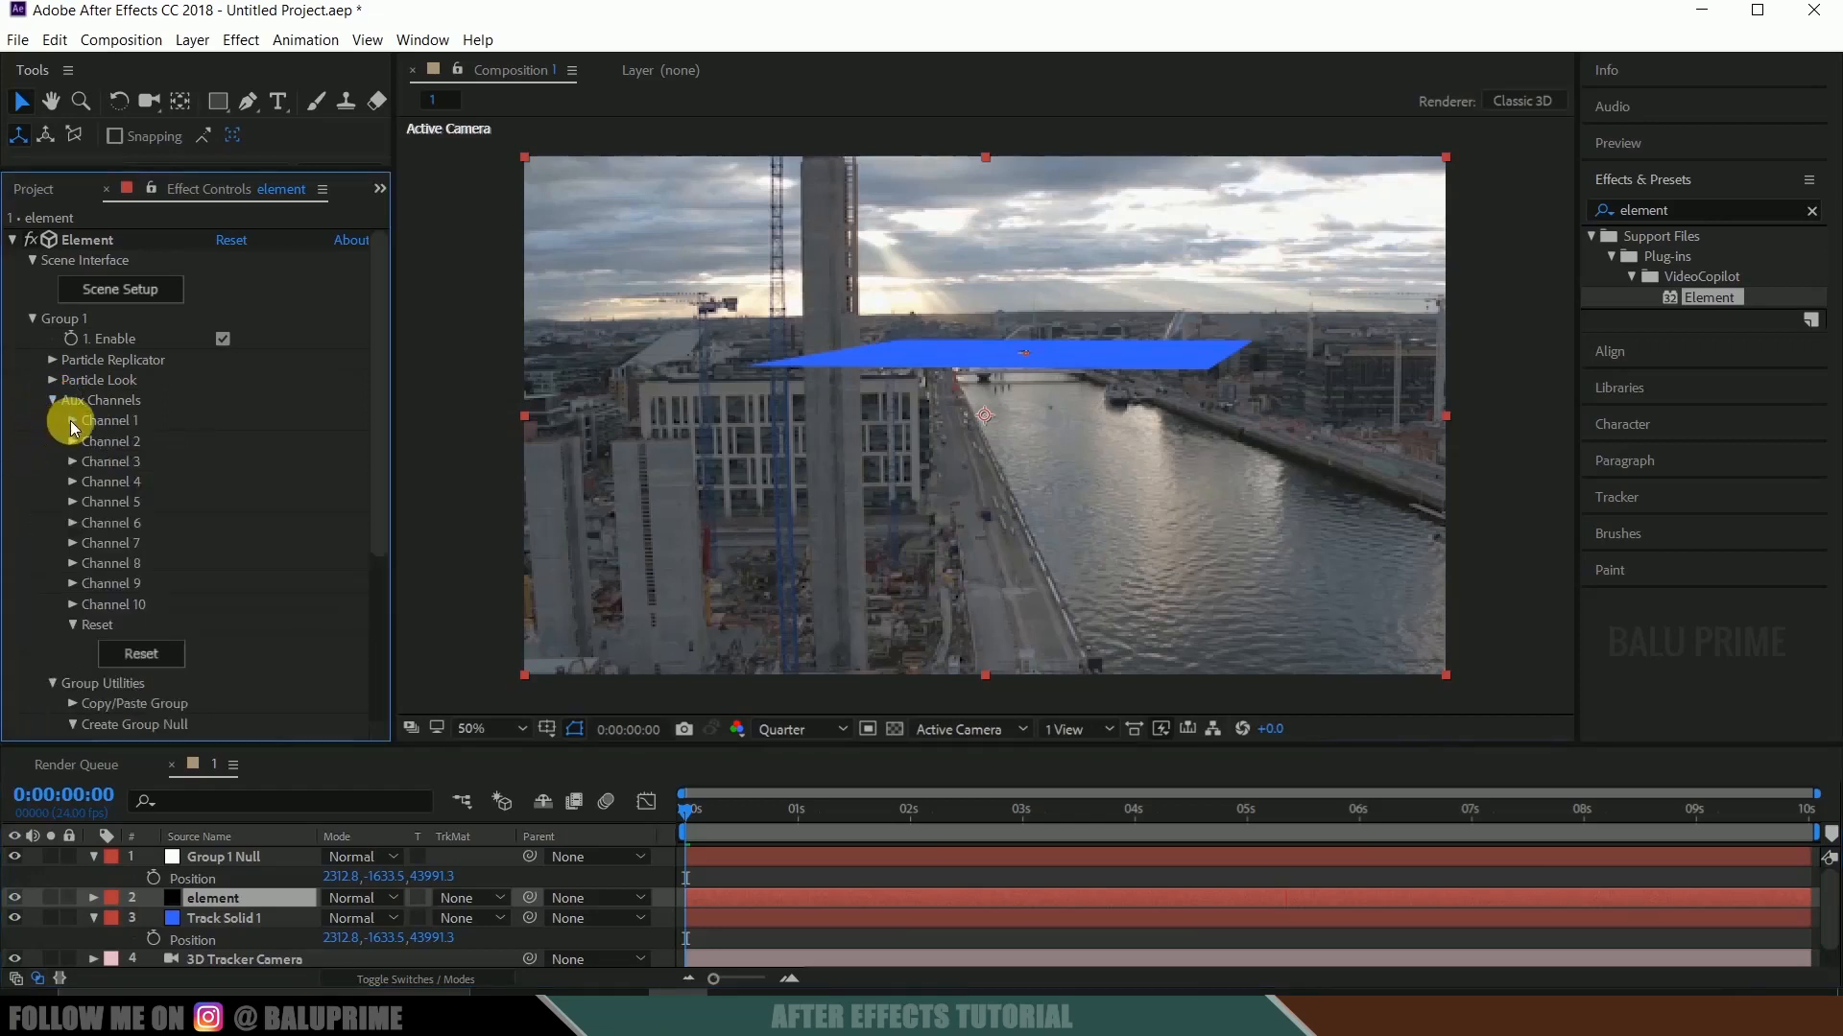
{"action": "left_click", "coordinate": [72, 420]}
{"action": "left_click", "coordinate": [231, 521]}
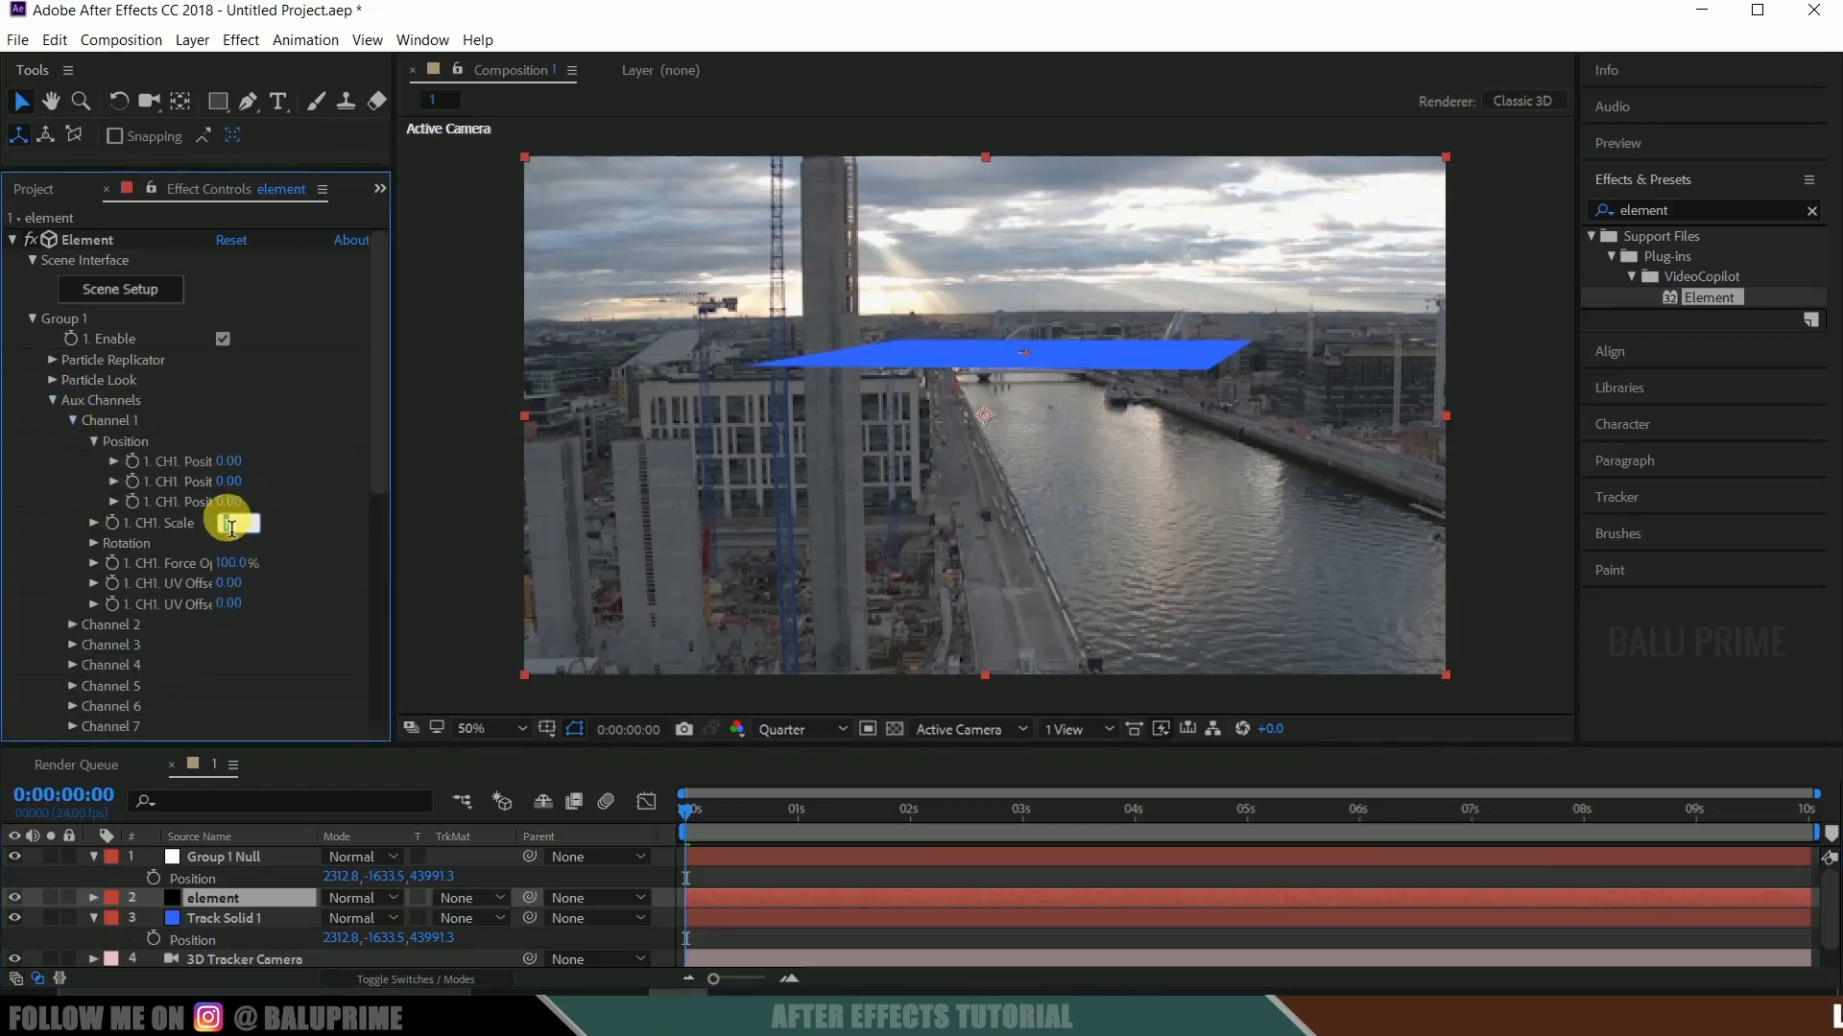
{"action": "type", "text": "25"}
{"action": "key", "text": "Return"}
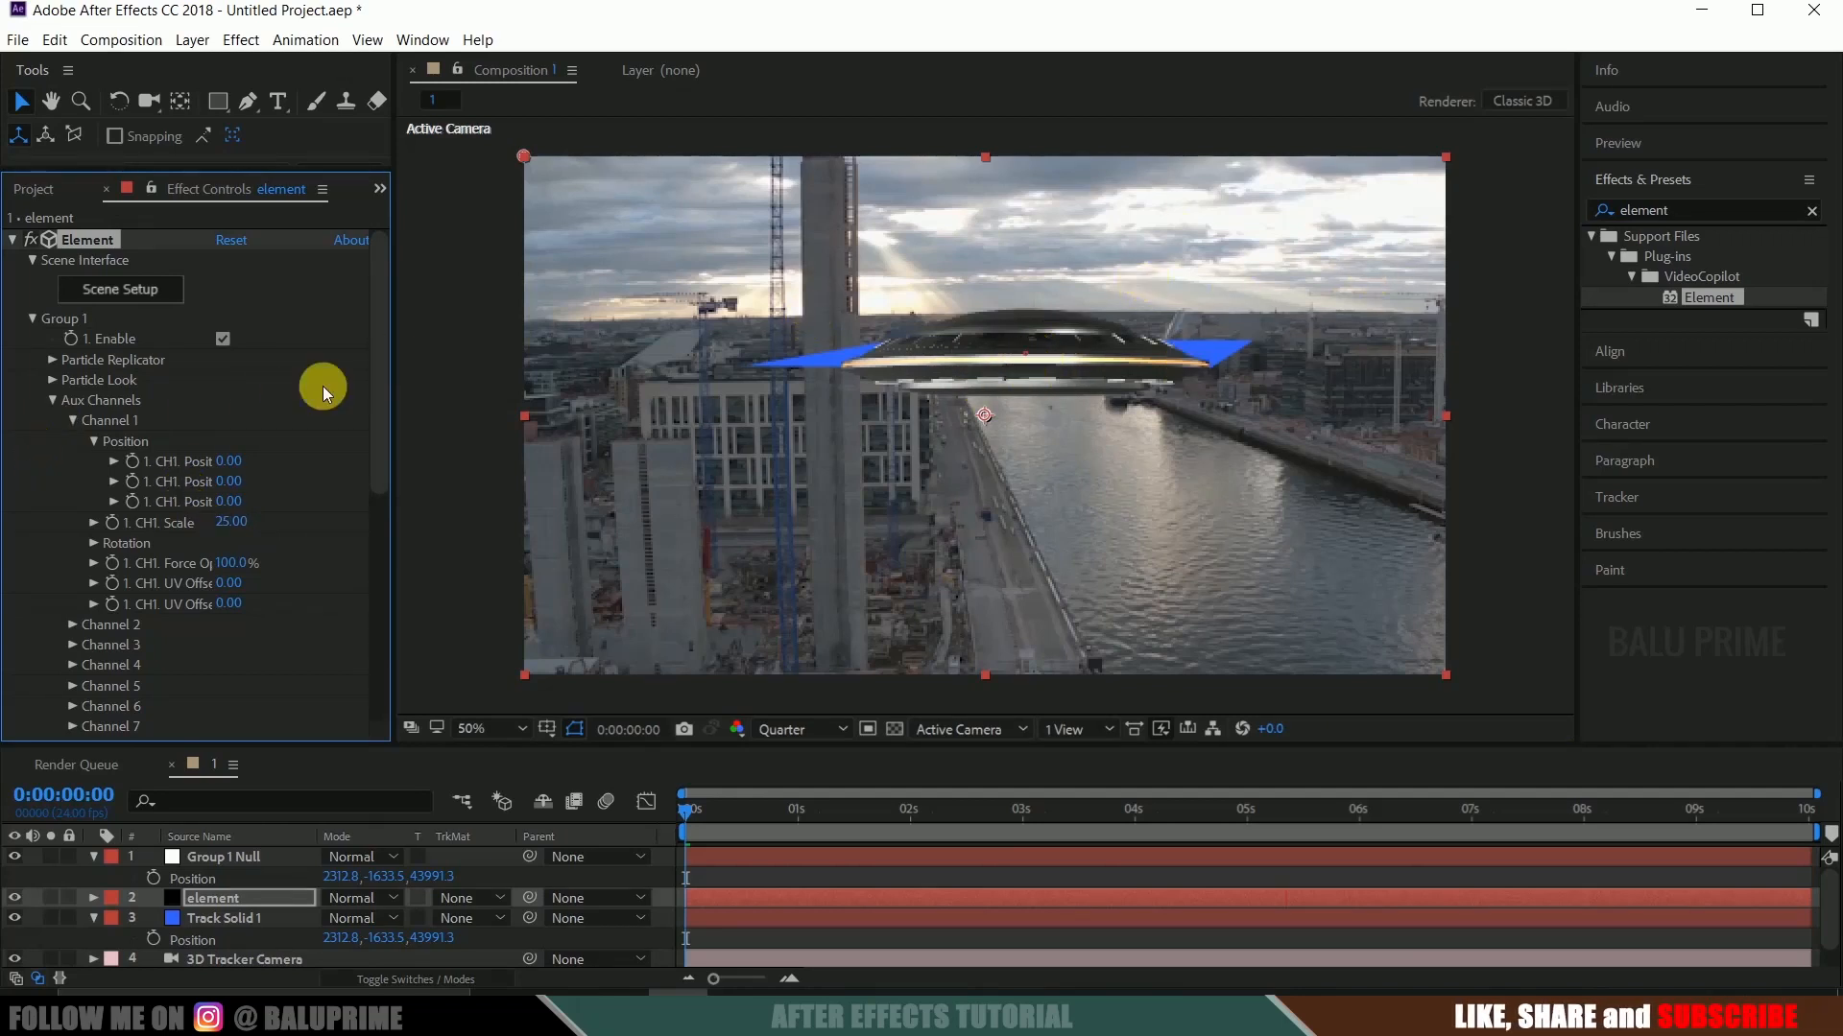
Set the Y Position of aux Channel 1 to -20, after trying -25, and its Scale to 29.25.
{"action": "left_click", "coordinate": [240, 485]}
{"action": "type", "text": "-25"}
{"action": "key", "text": "Return"}
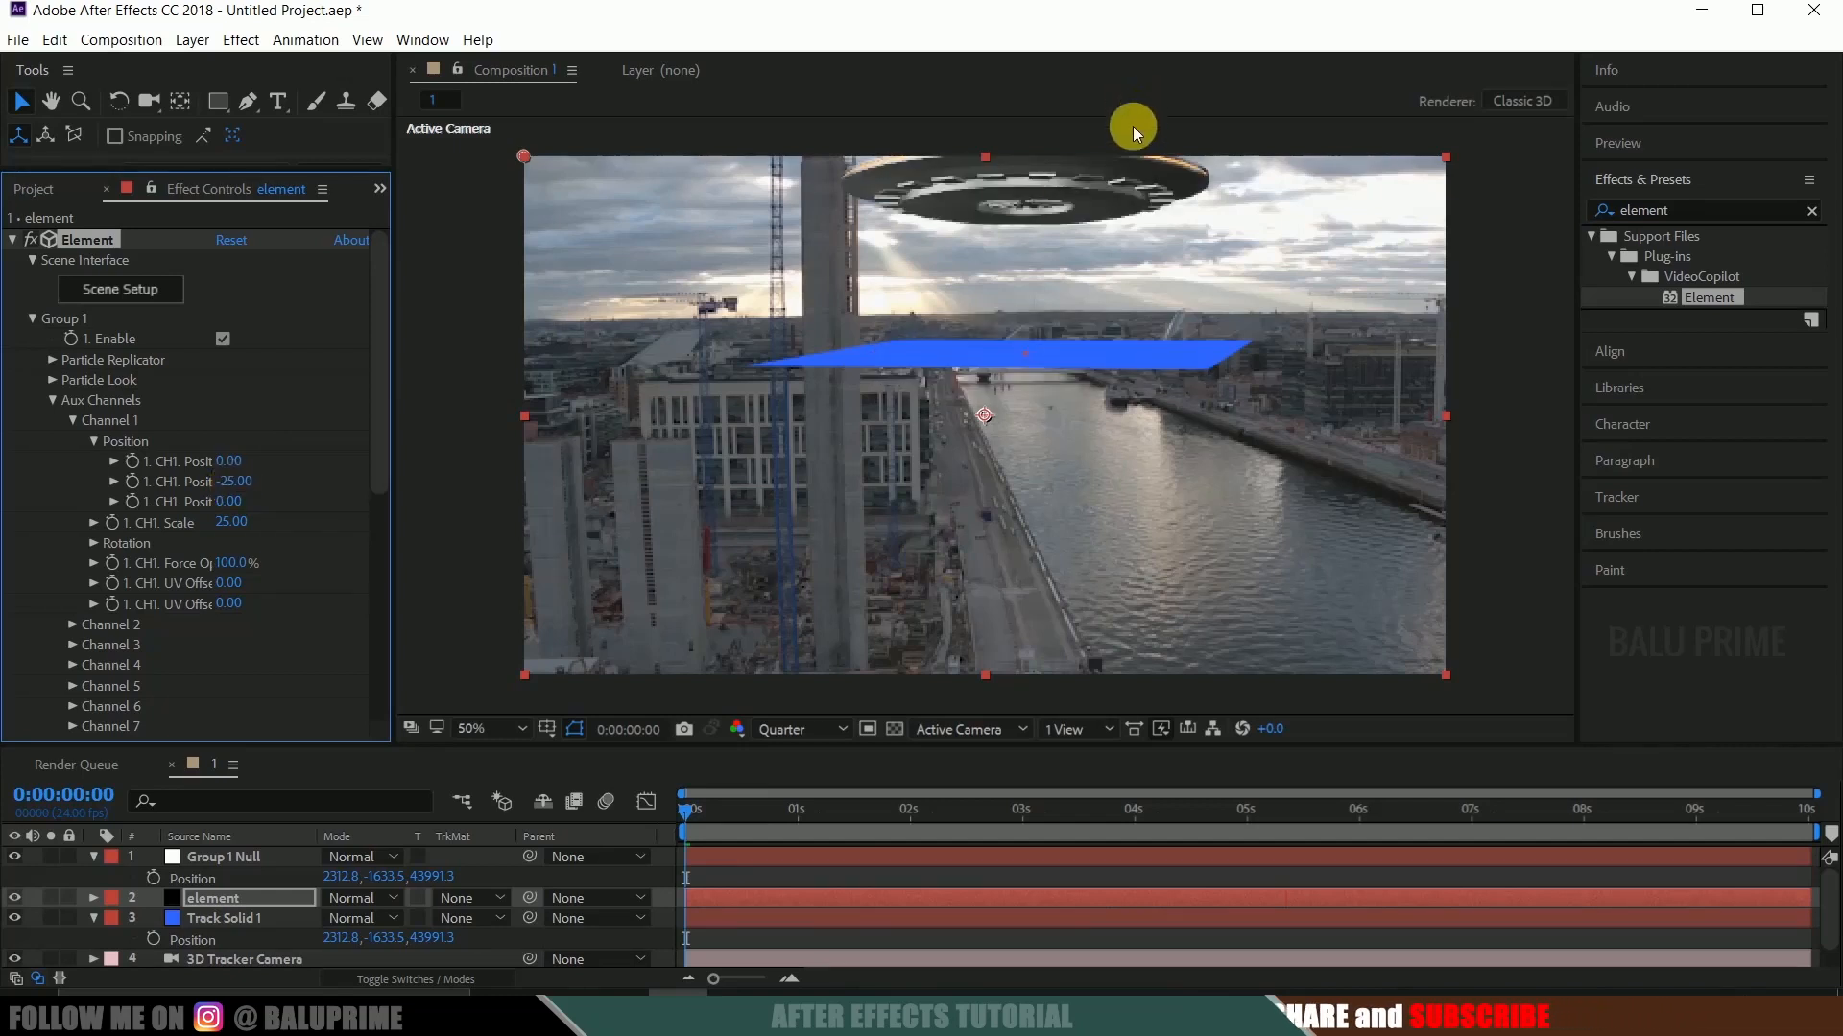
{"action": "left_click", "coordinate": [230, 482]}
{"action": "type", "text": "-2"}
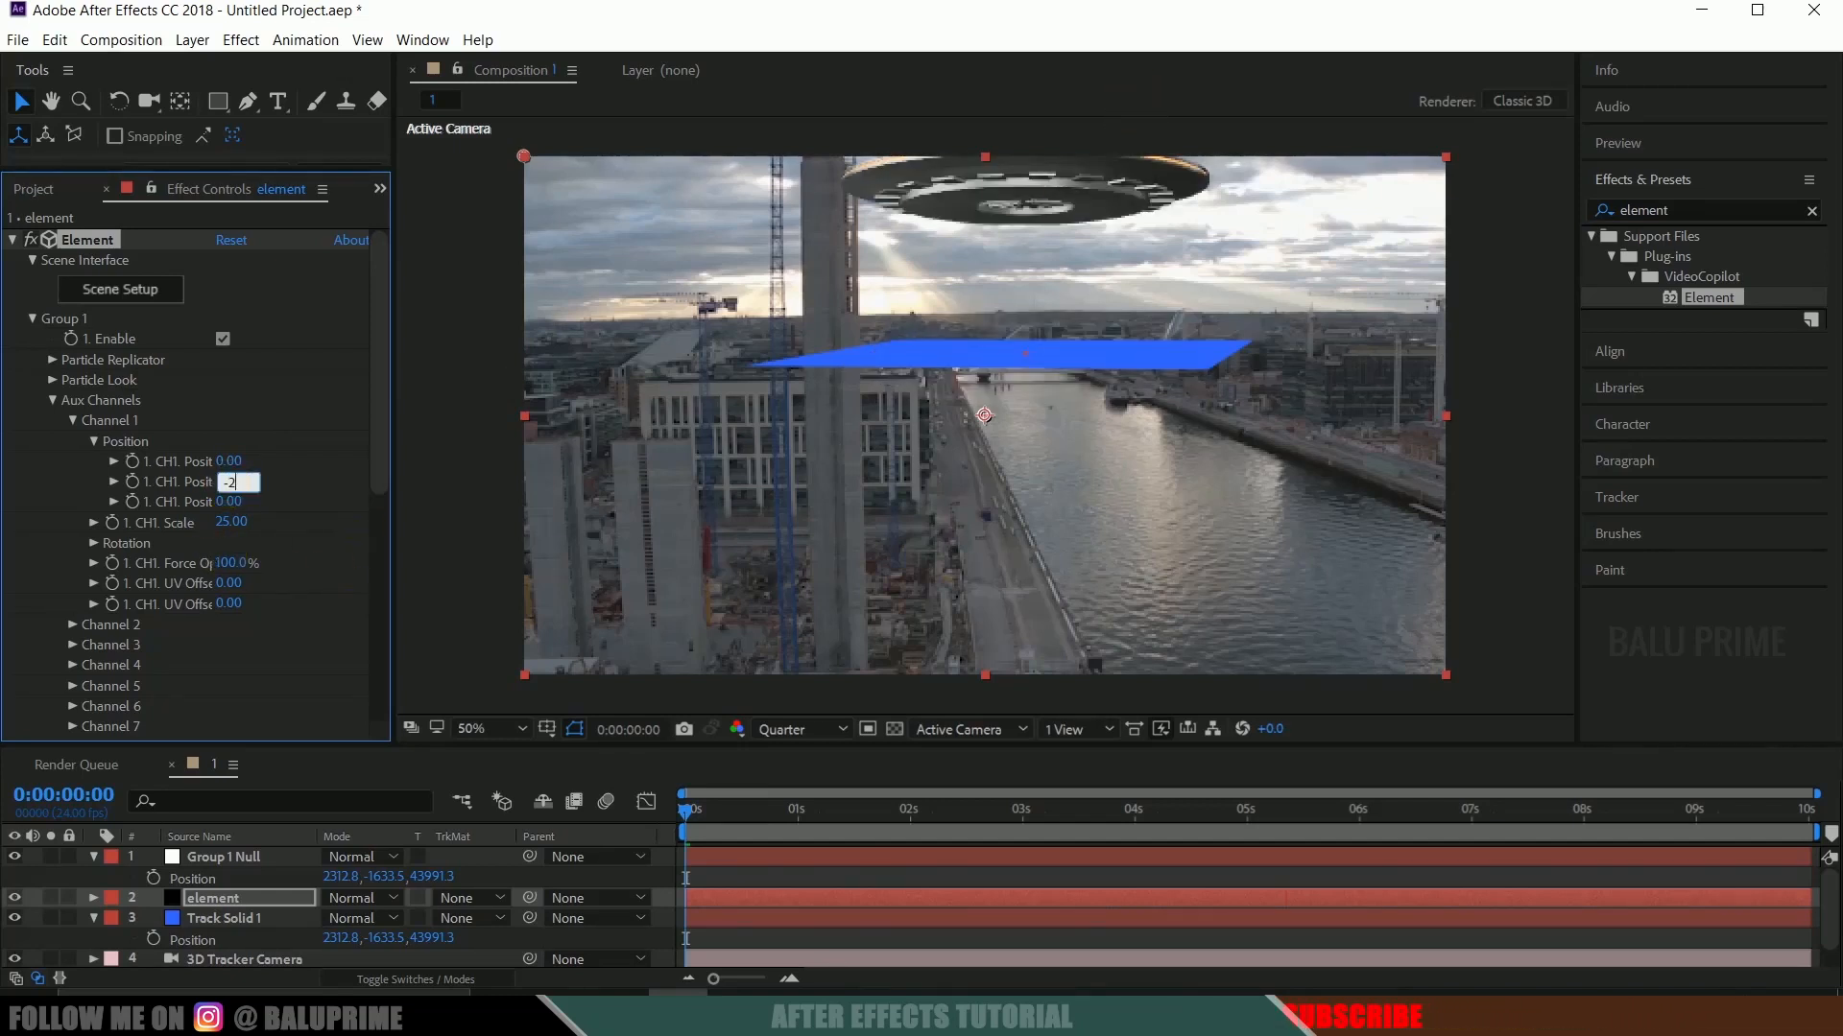
{"action": "key", "text": "Return"}
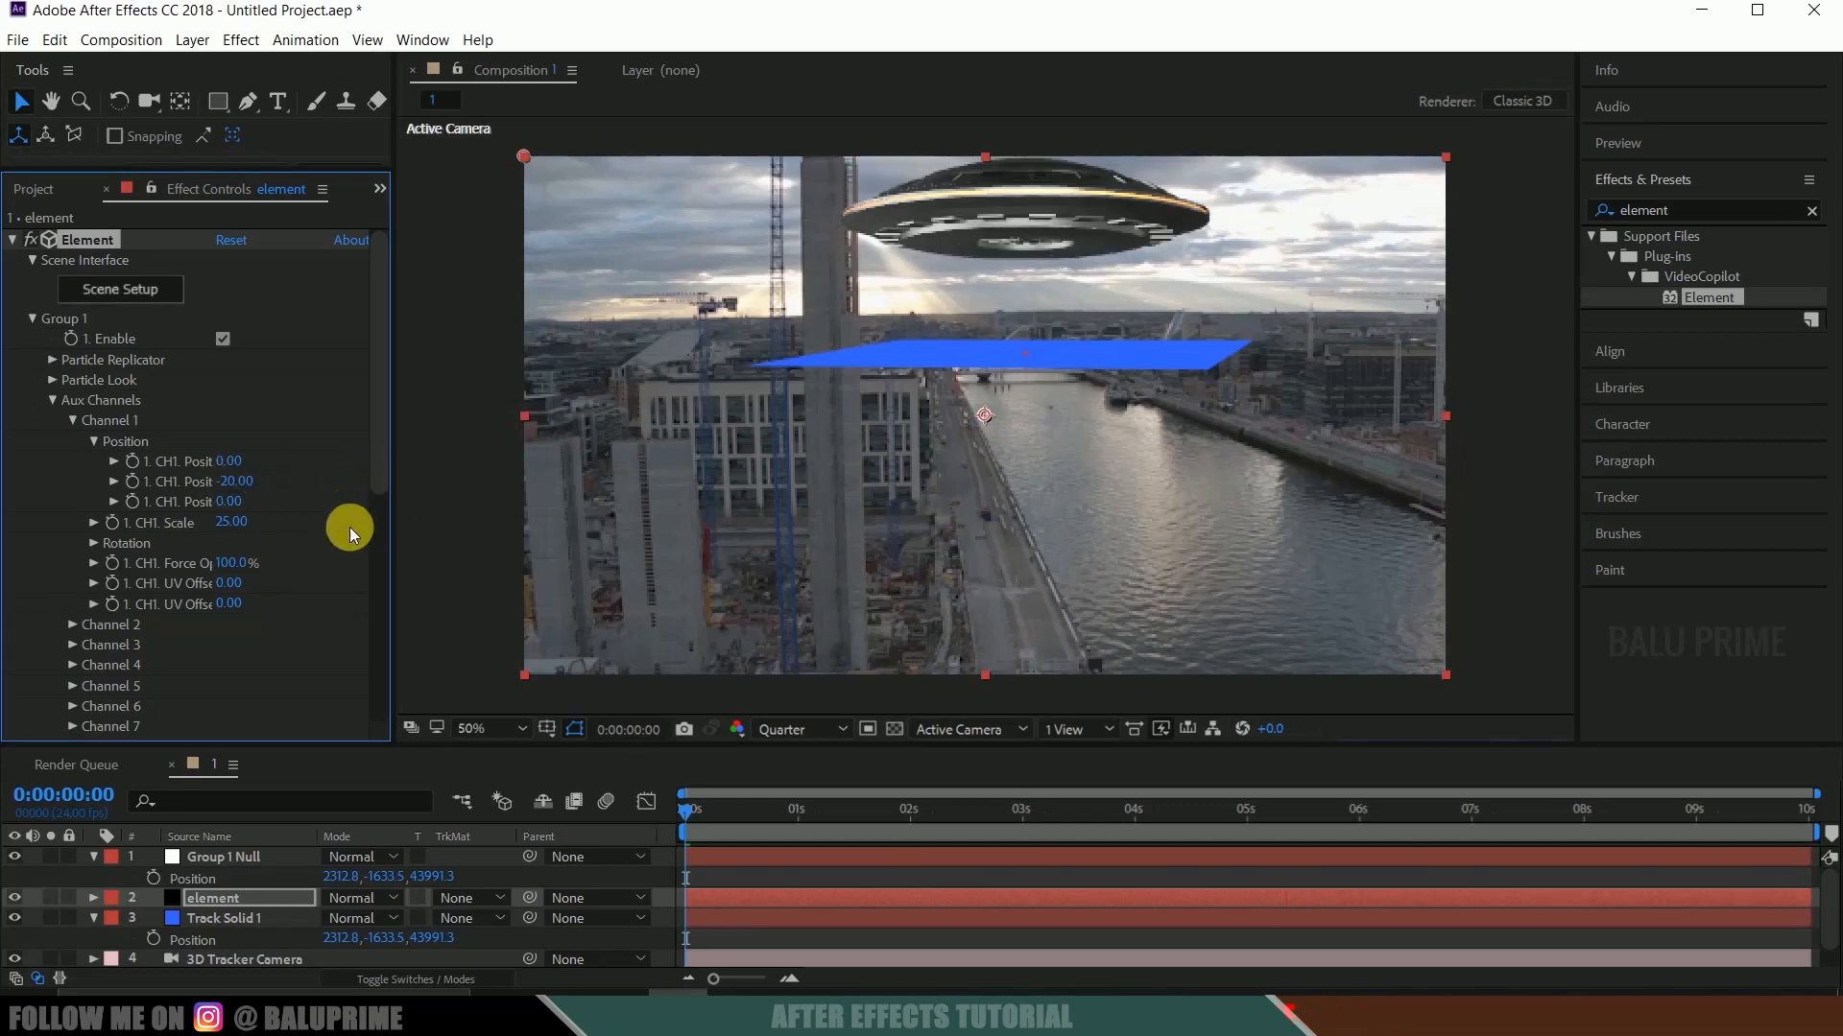
{"action": "left_click_drag", "start_coordinate": [243, 526], "coordinate": [930, 527]}
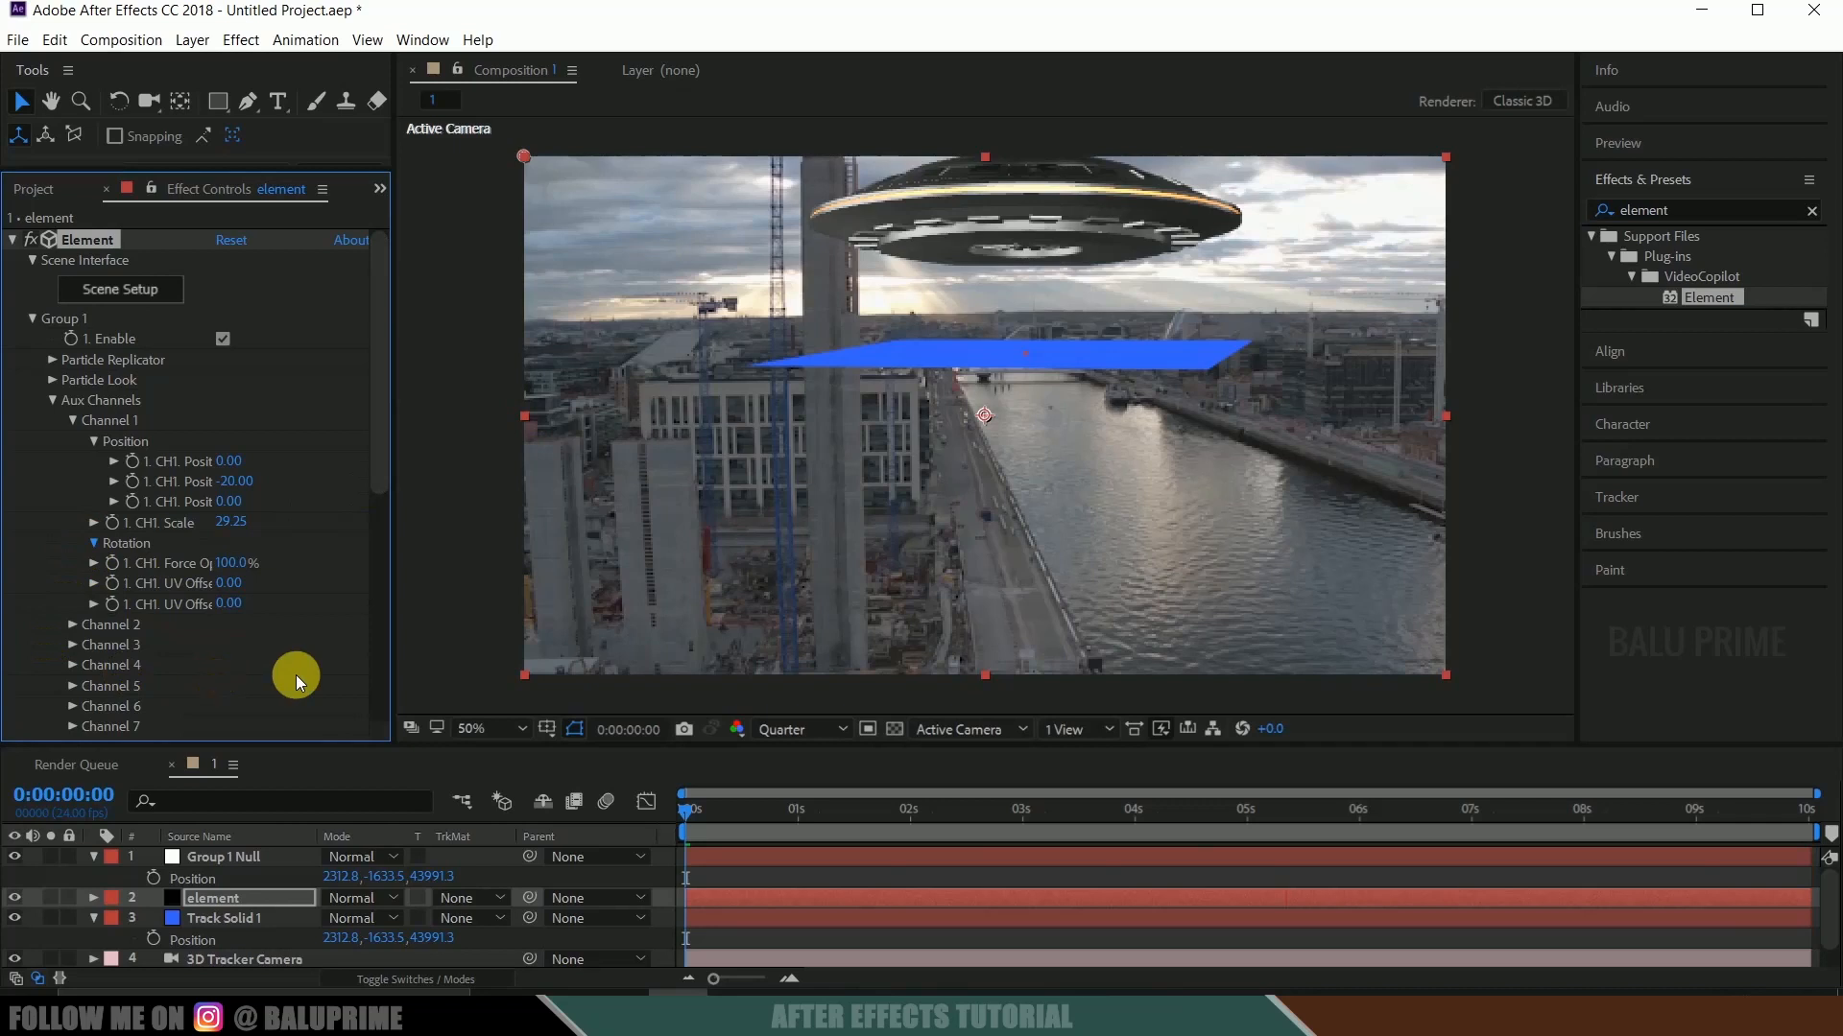
Set the X Rotation of aux Channel 1 to -3° and its X Position to 33.29.
{"action": "left_click", "coordinate": [252, 565]}
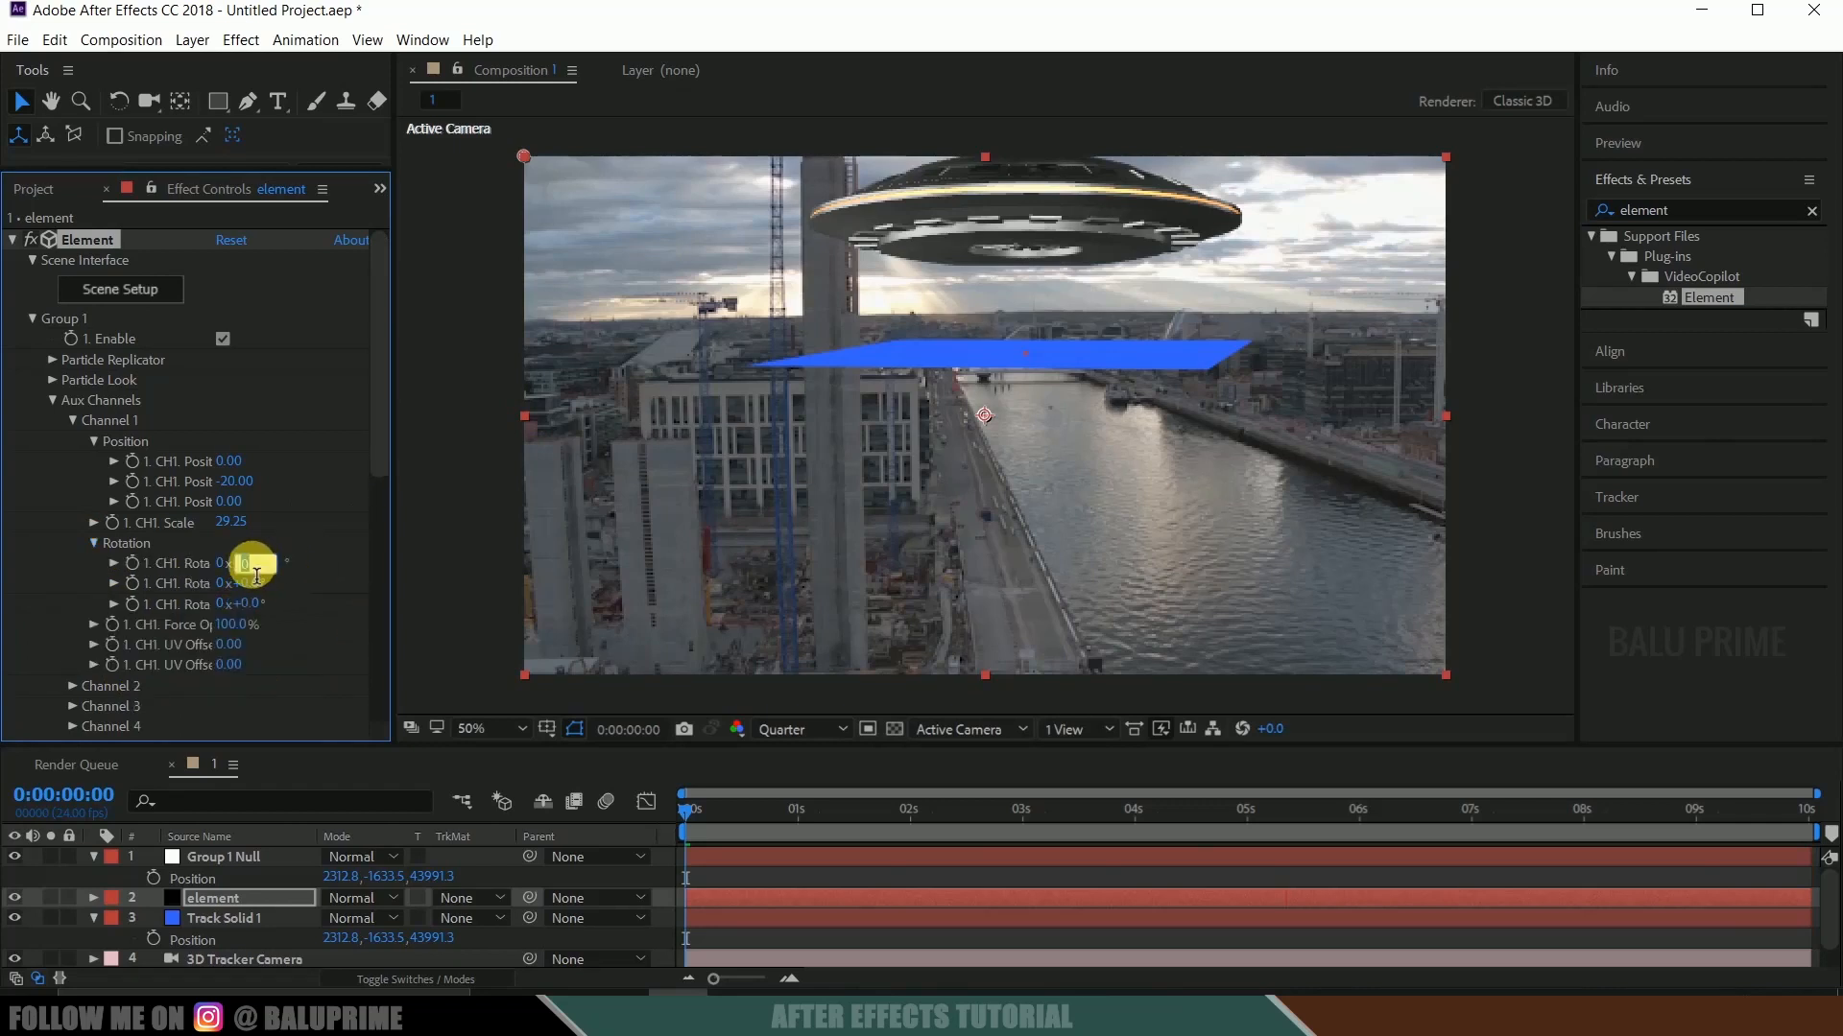
{"action": "type", "text": "-2"}
{"action": "key", "text": "Return"}
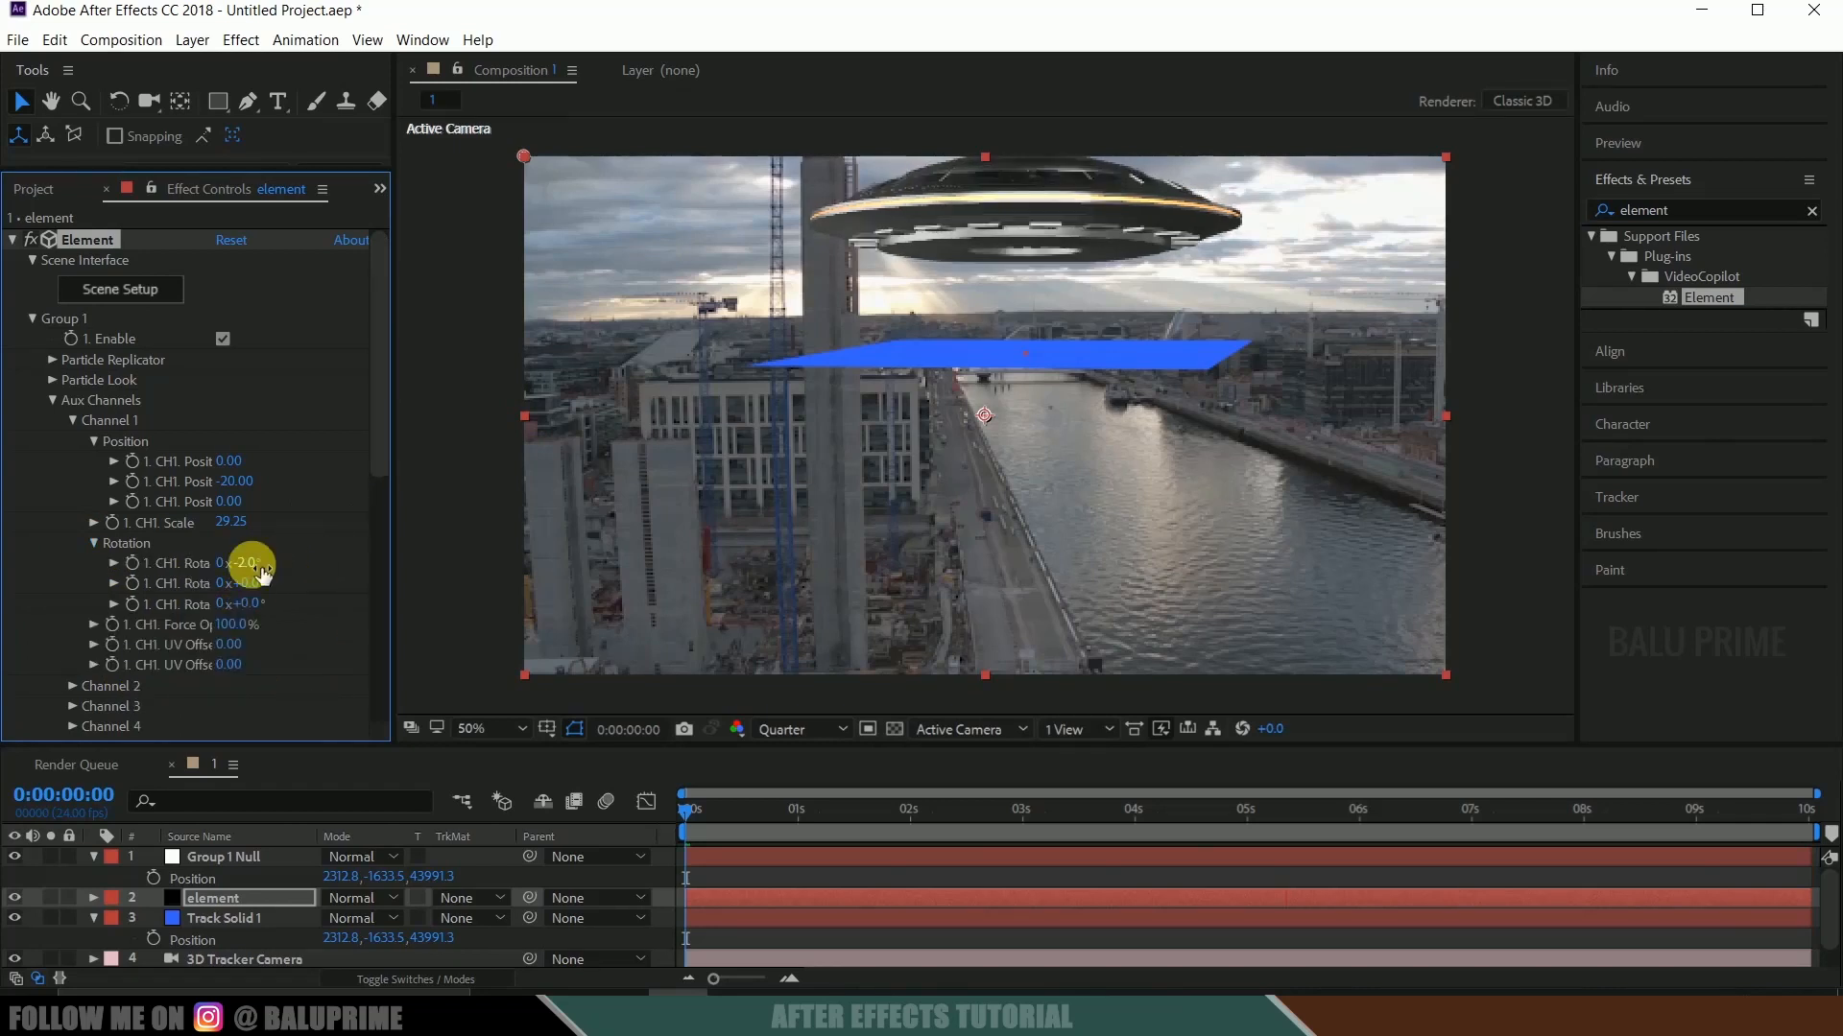
{"action": "left_click", "coordinate": [252, 564]}
{"action": "type", "text": "-3"}
{"action": "key", "text": "Return"}
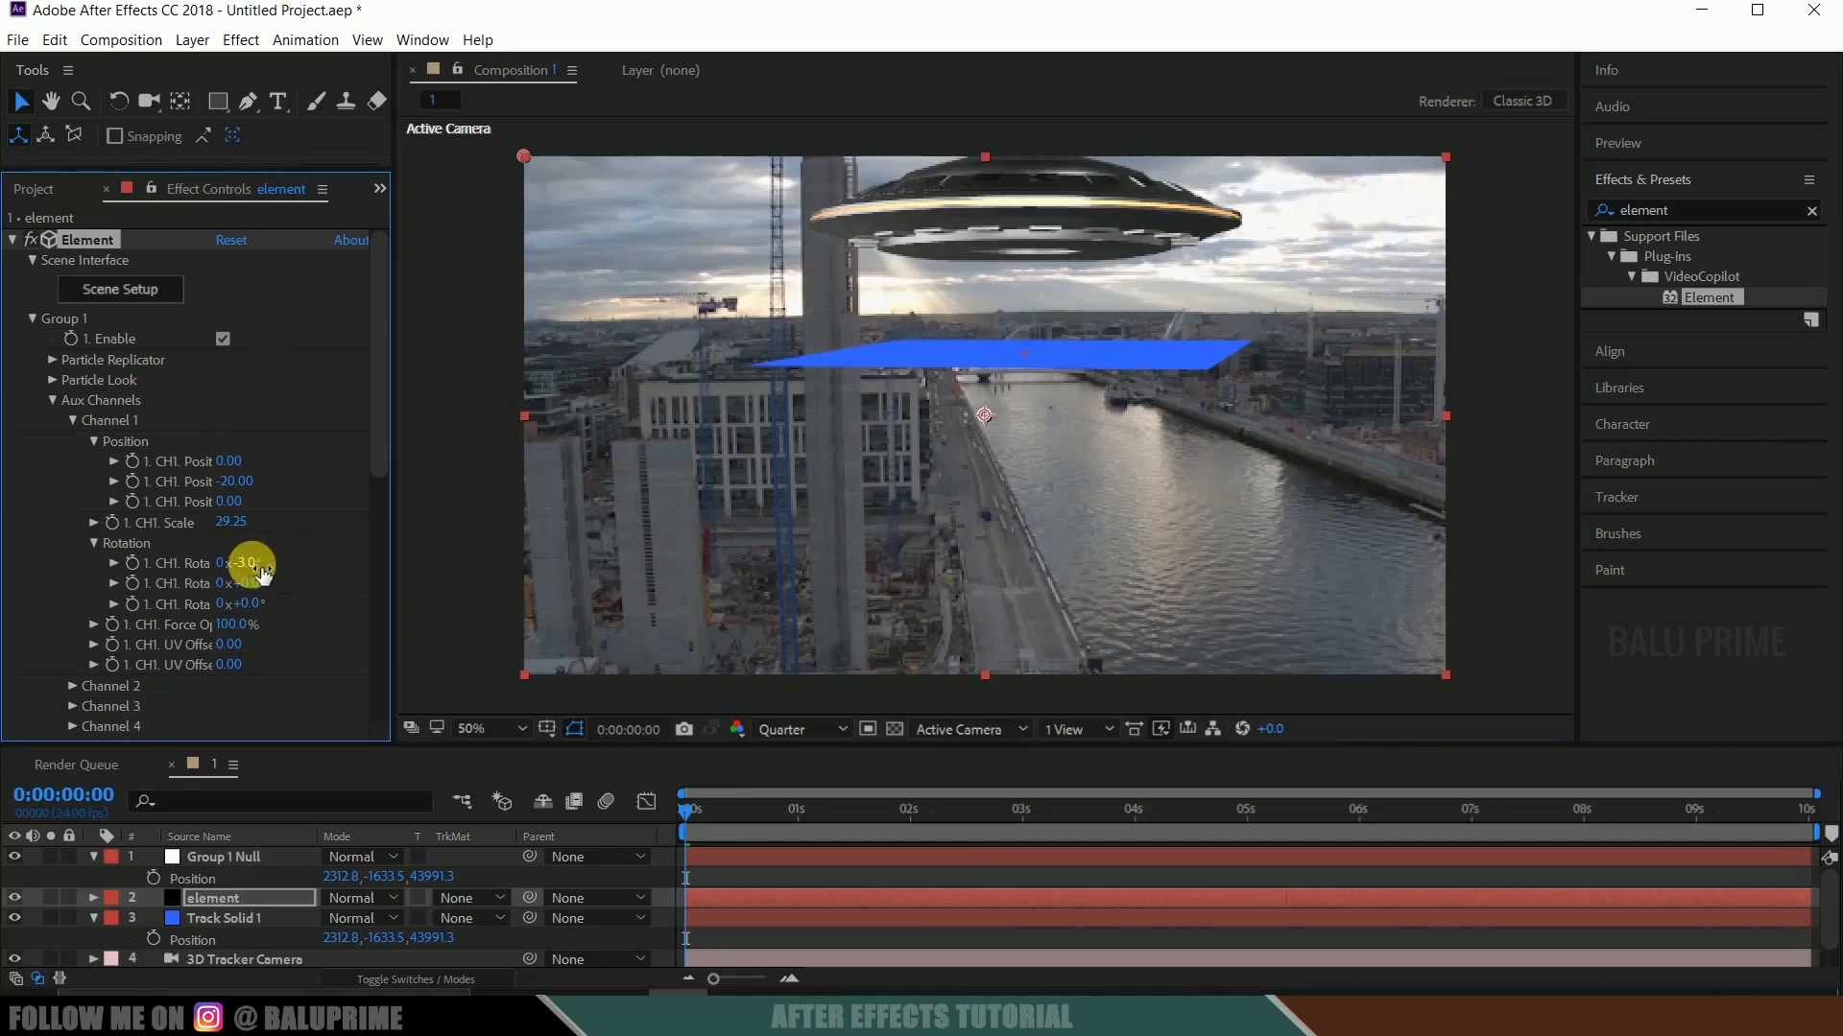
{"action": "left_click_drag", "start_coordinate": [240, 473], "coordinate": [772, 434]}
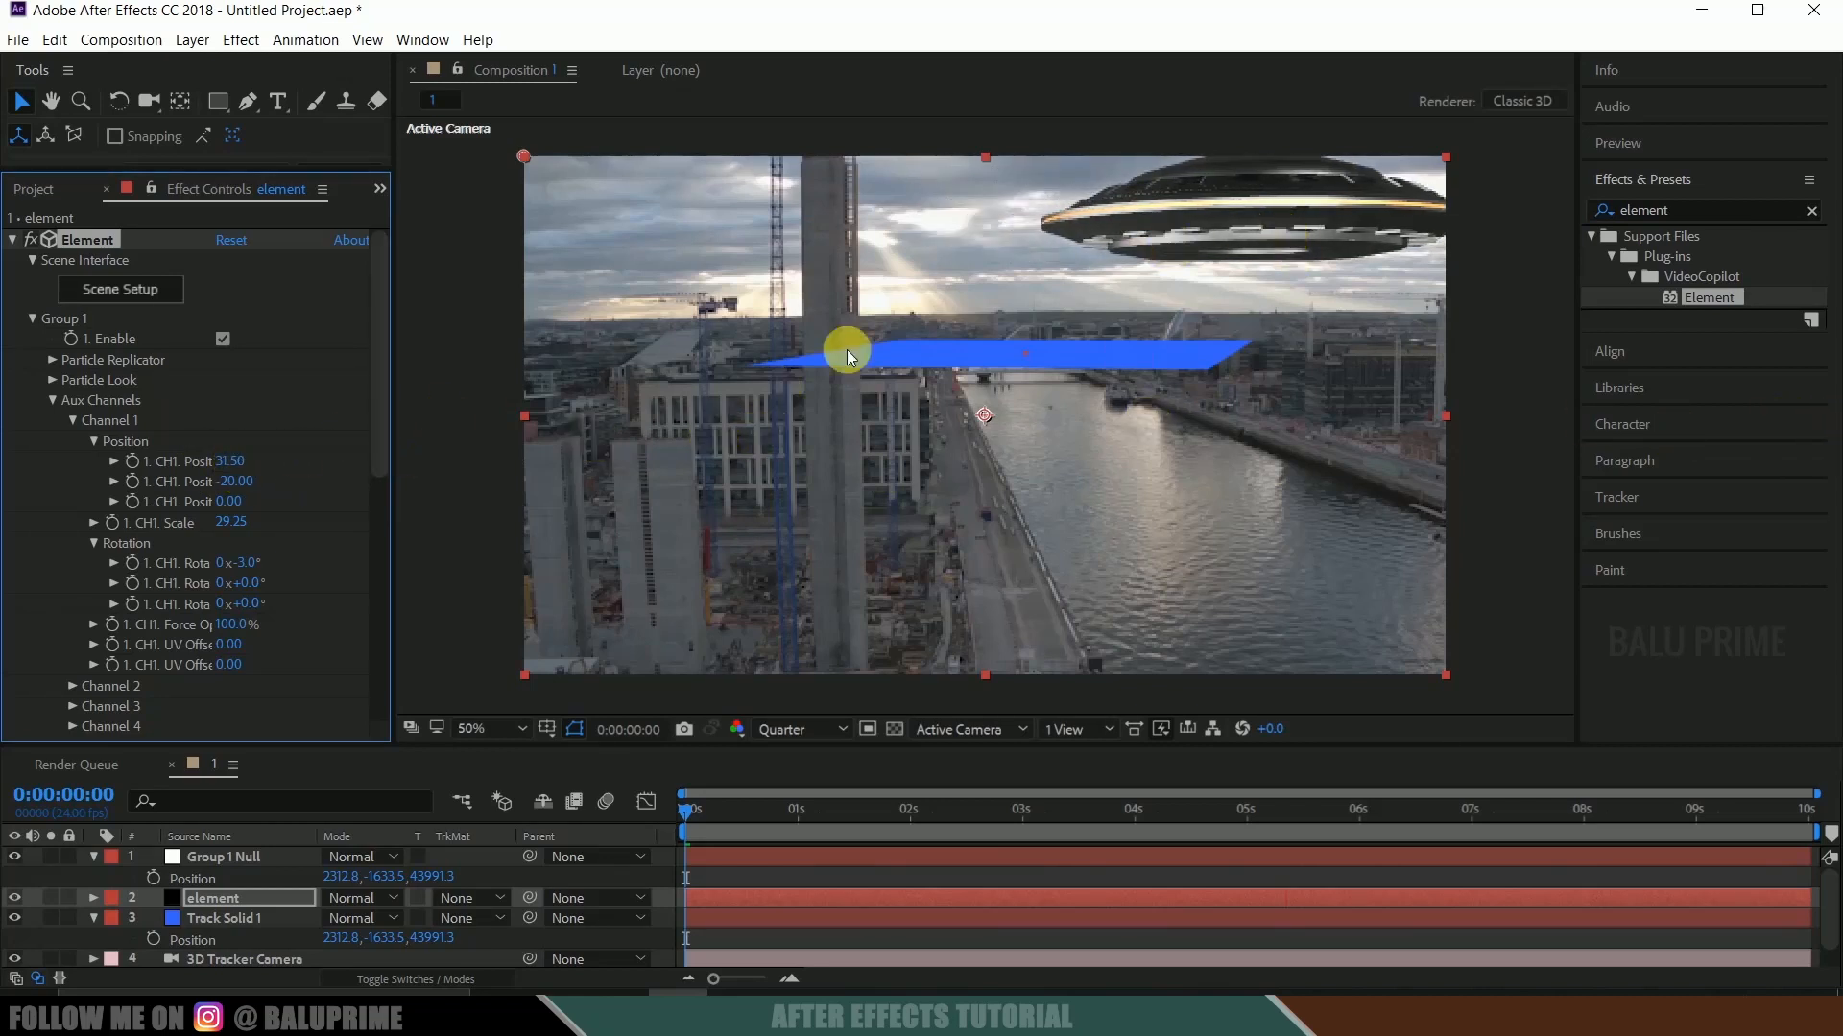
{"action": "left_click_drag", "start_coordinate": [230, 468], "coordinate": [429, 457]}
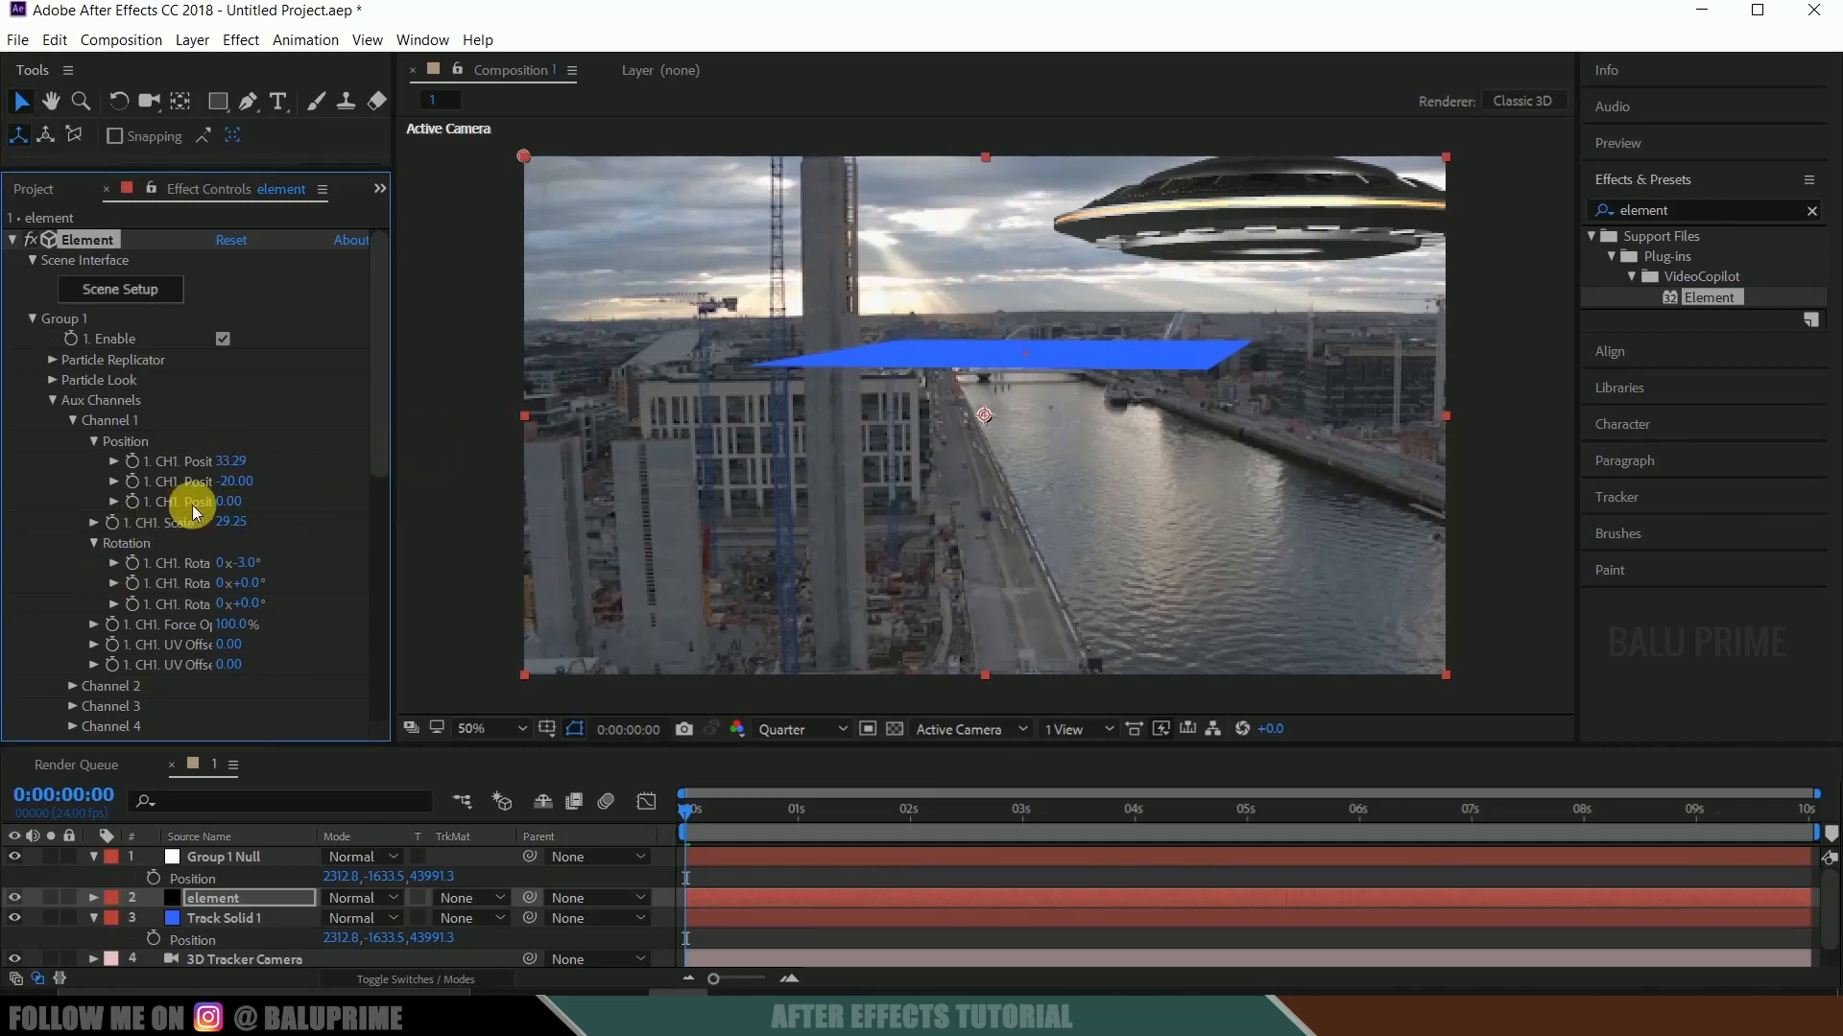
Set the Z Position of aux Channel 1 to 10, after trying 15, and its Scale to 35.
{"action": "left_click", "coordinate": [227, 503]}
{"action": "left_click", "coordinate": [227, 503]}
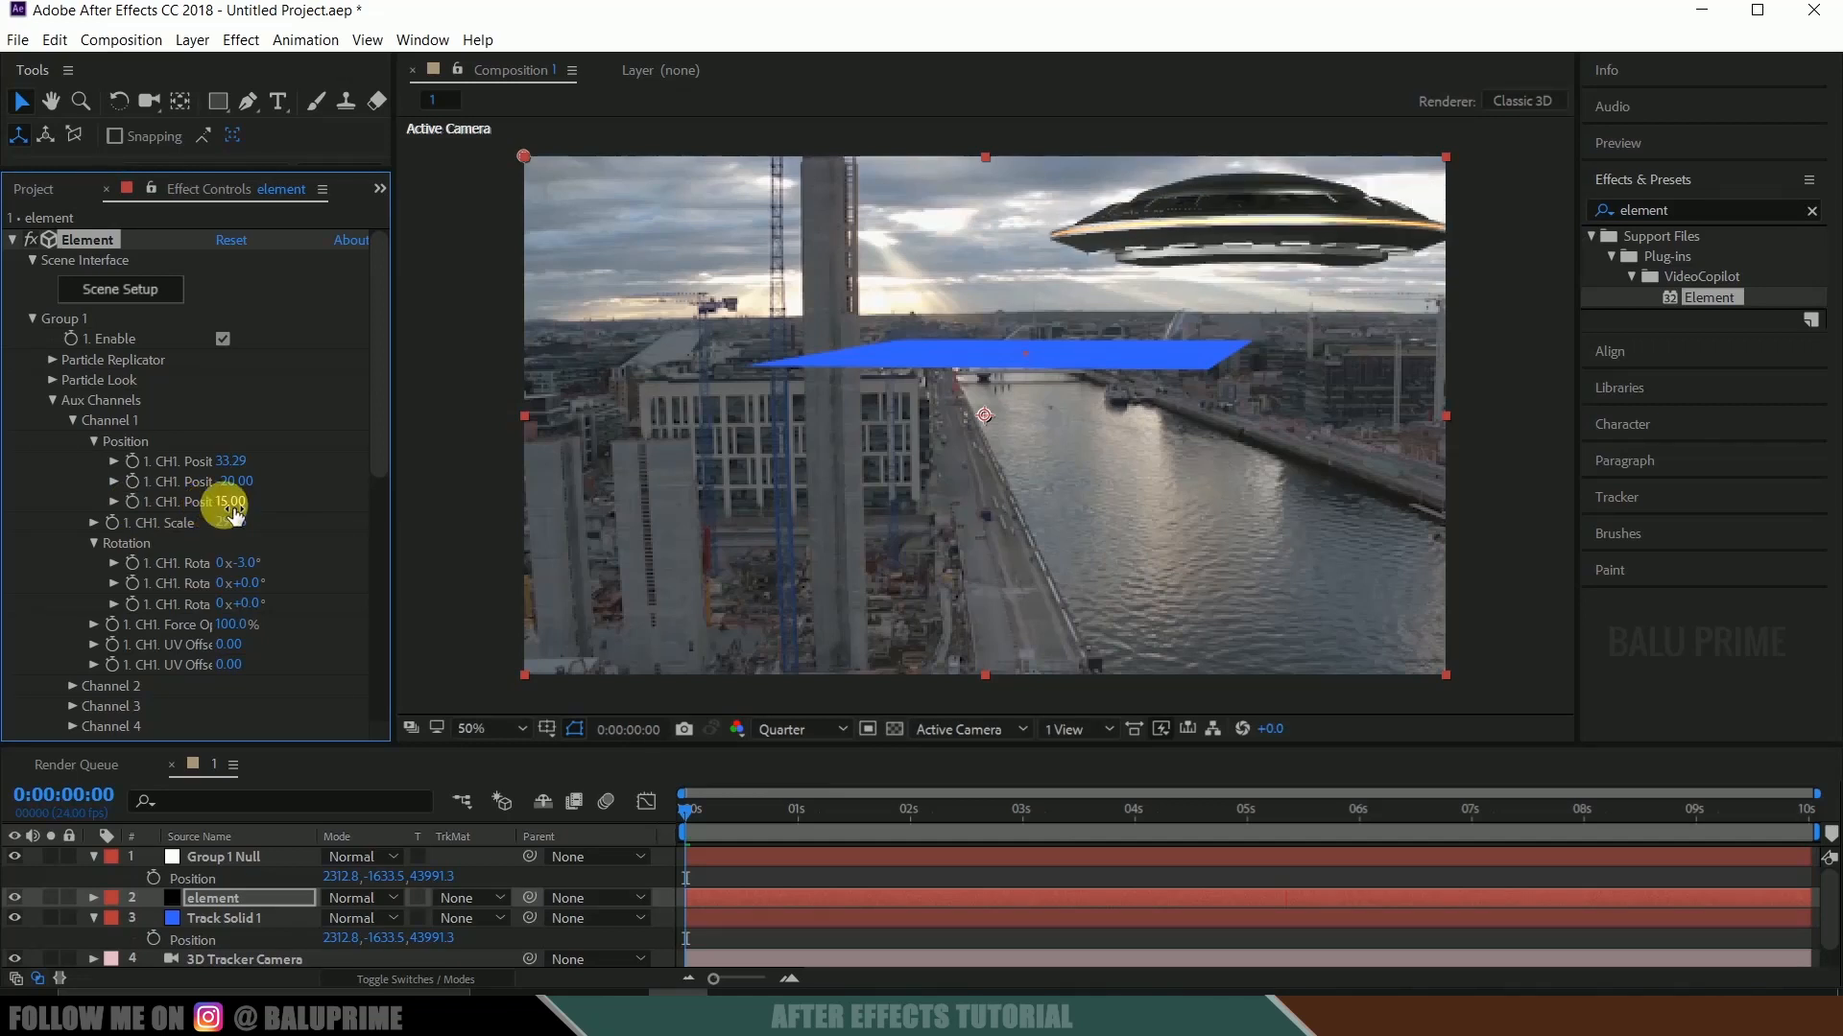
{"action": "type", "text": "35"}
{"action": "key", "text": "Return"}
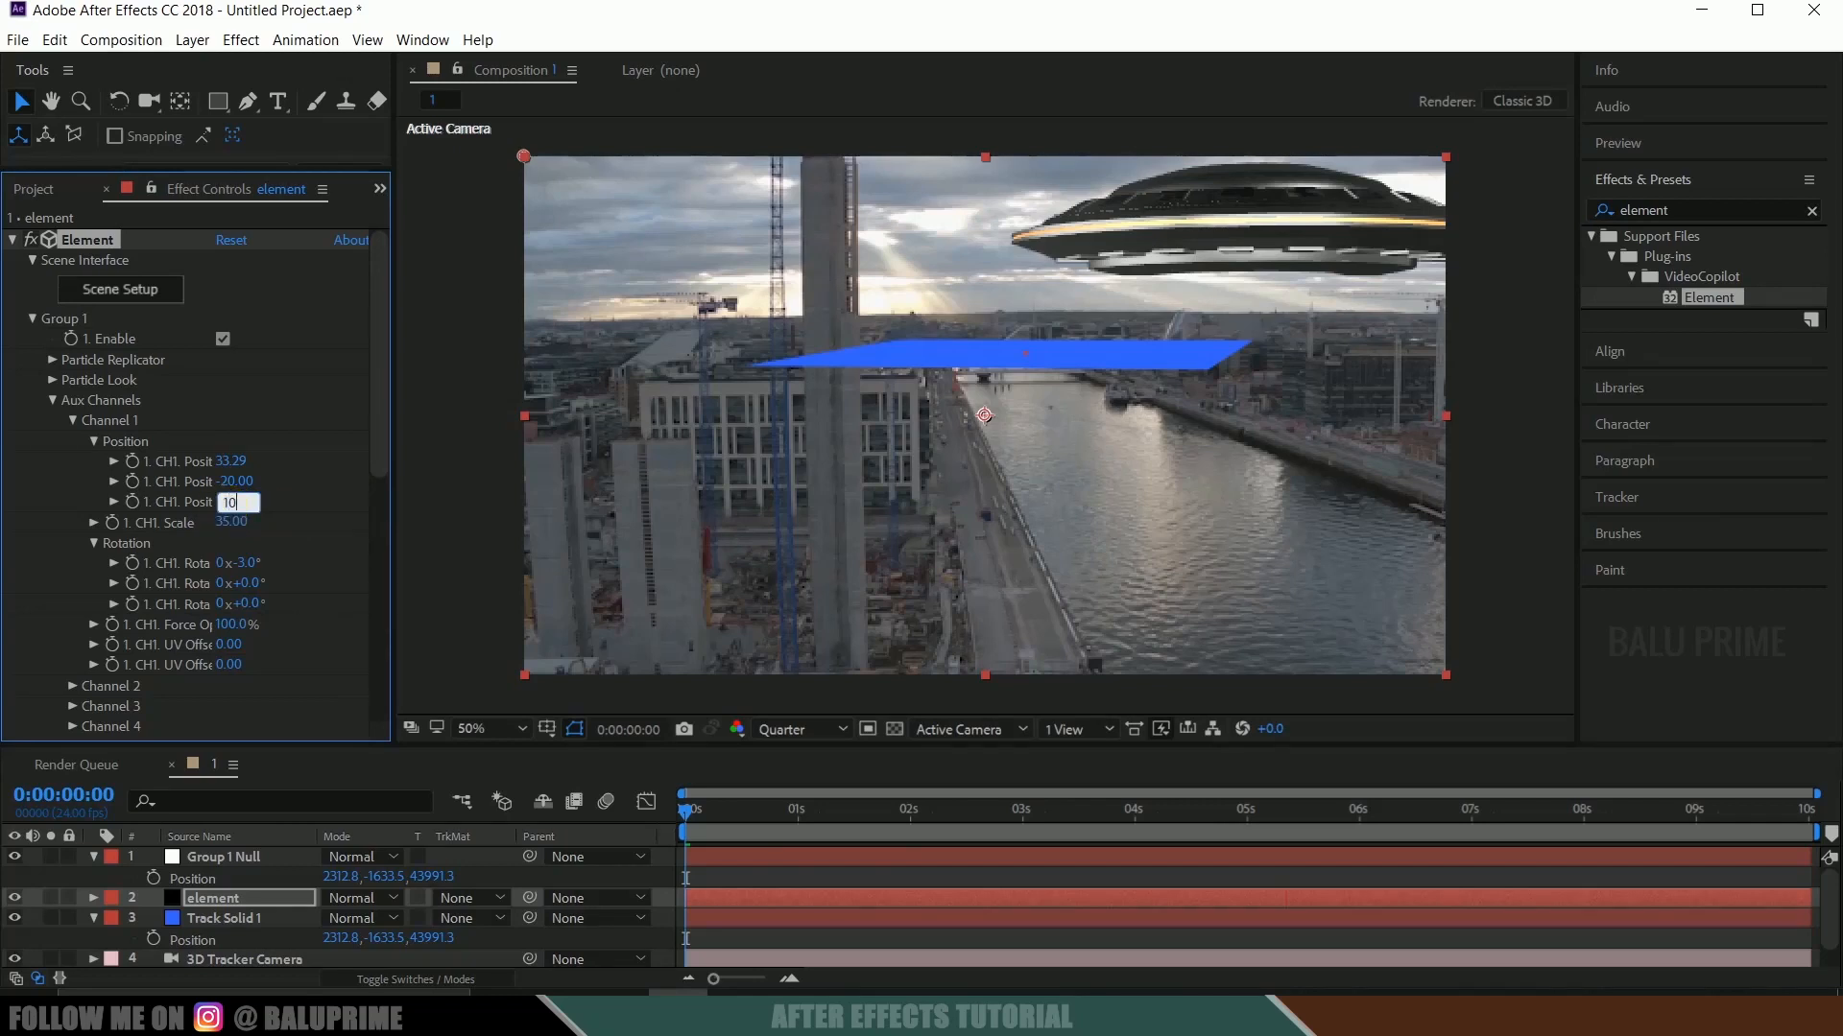
{"action": "key", "text": "Return"}
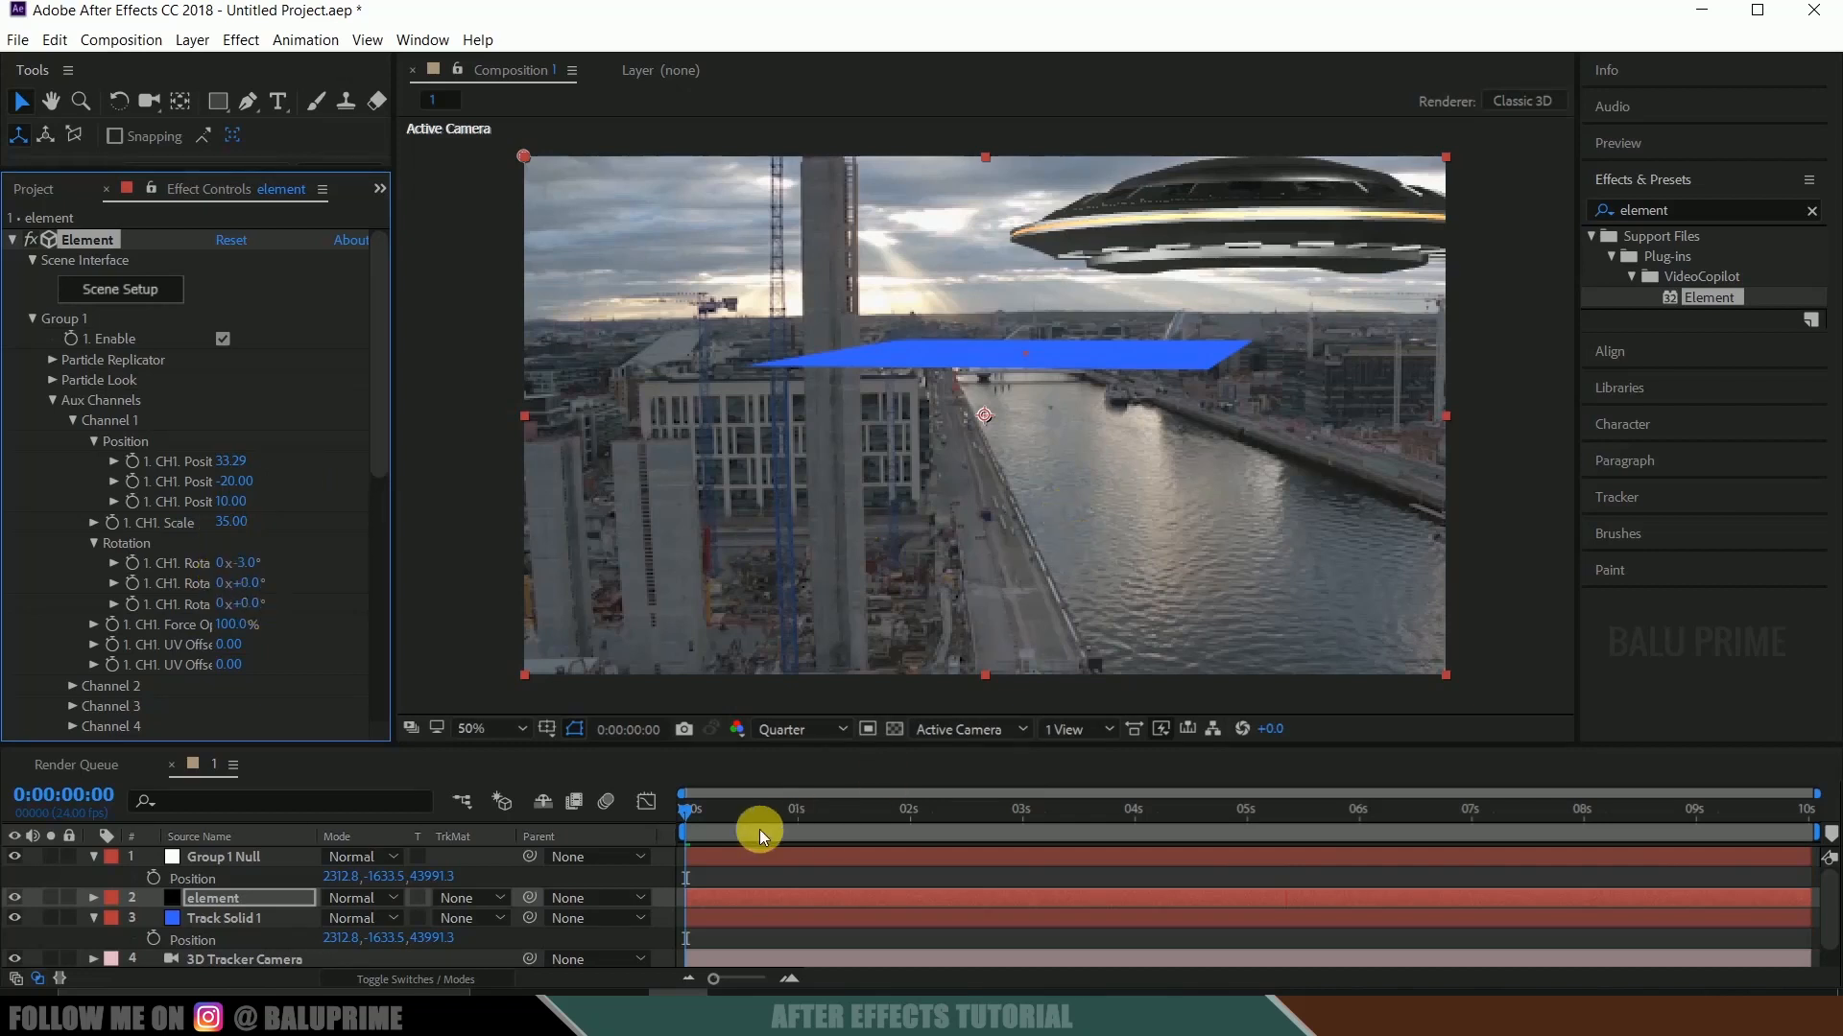
Play the composition from its first frame to check the UFO's placement against the footage.
{"action": "left_click_drag", "start_coordinate": [699, 810], "coordinate": [374, 820]}
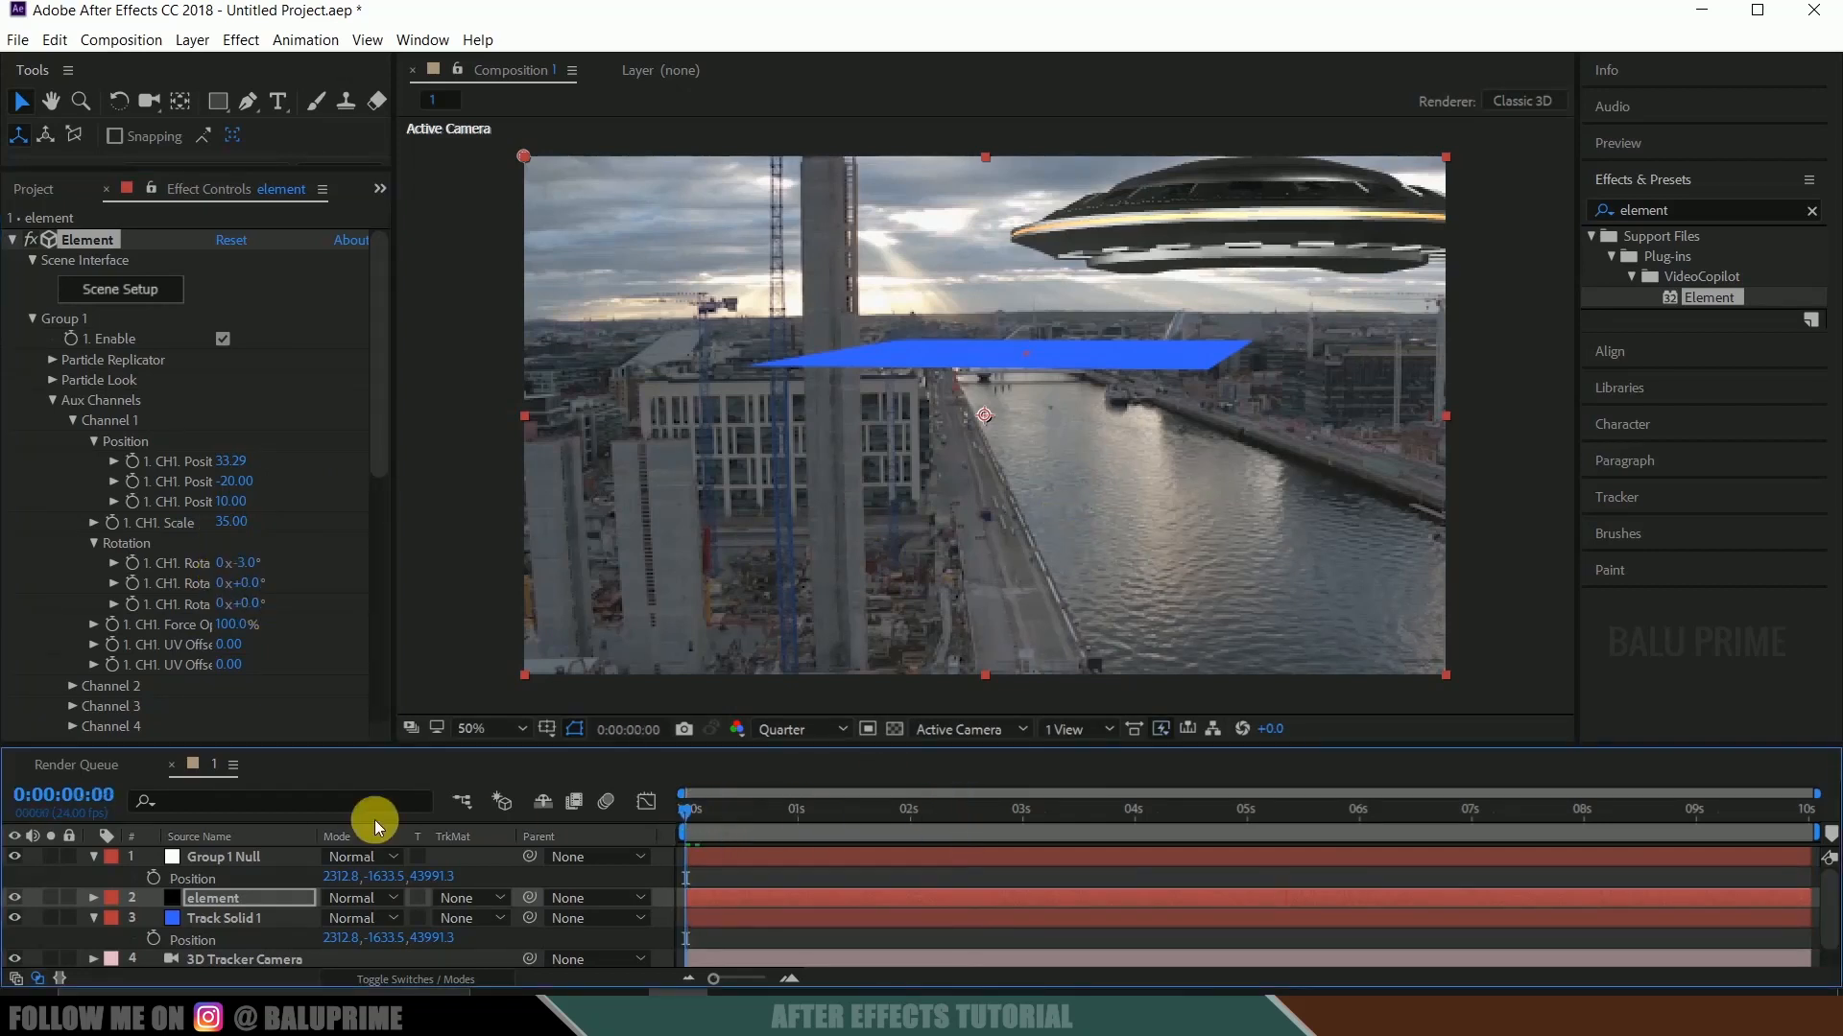
{"action": "key", "text": "space"}
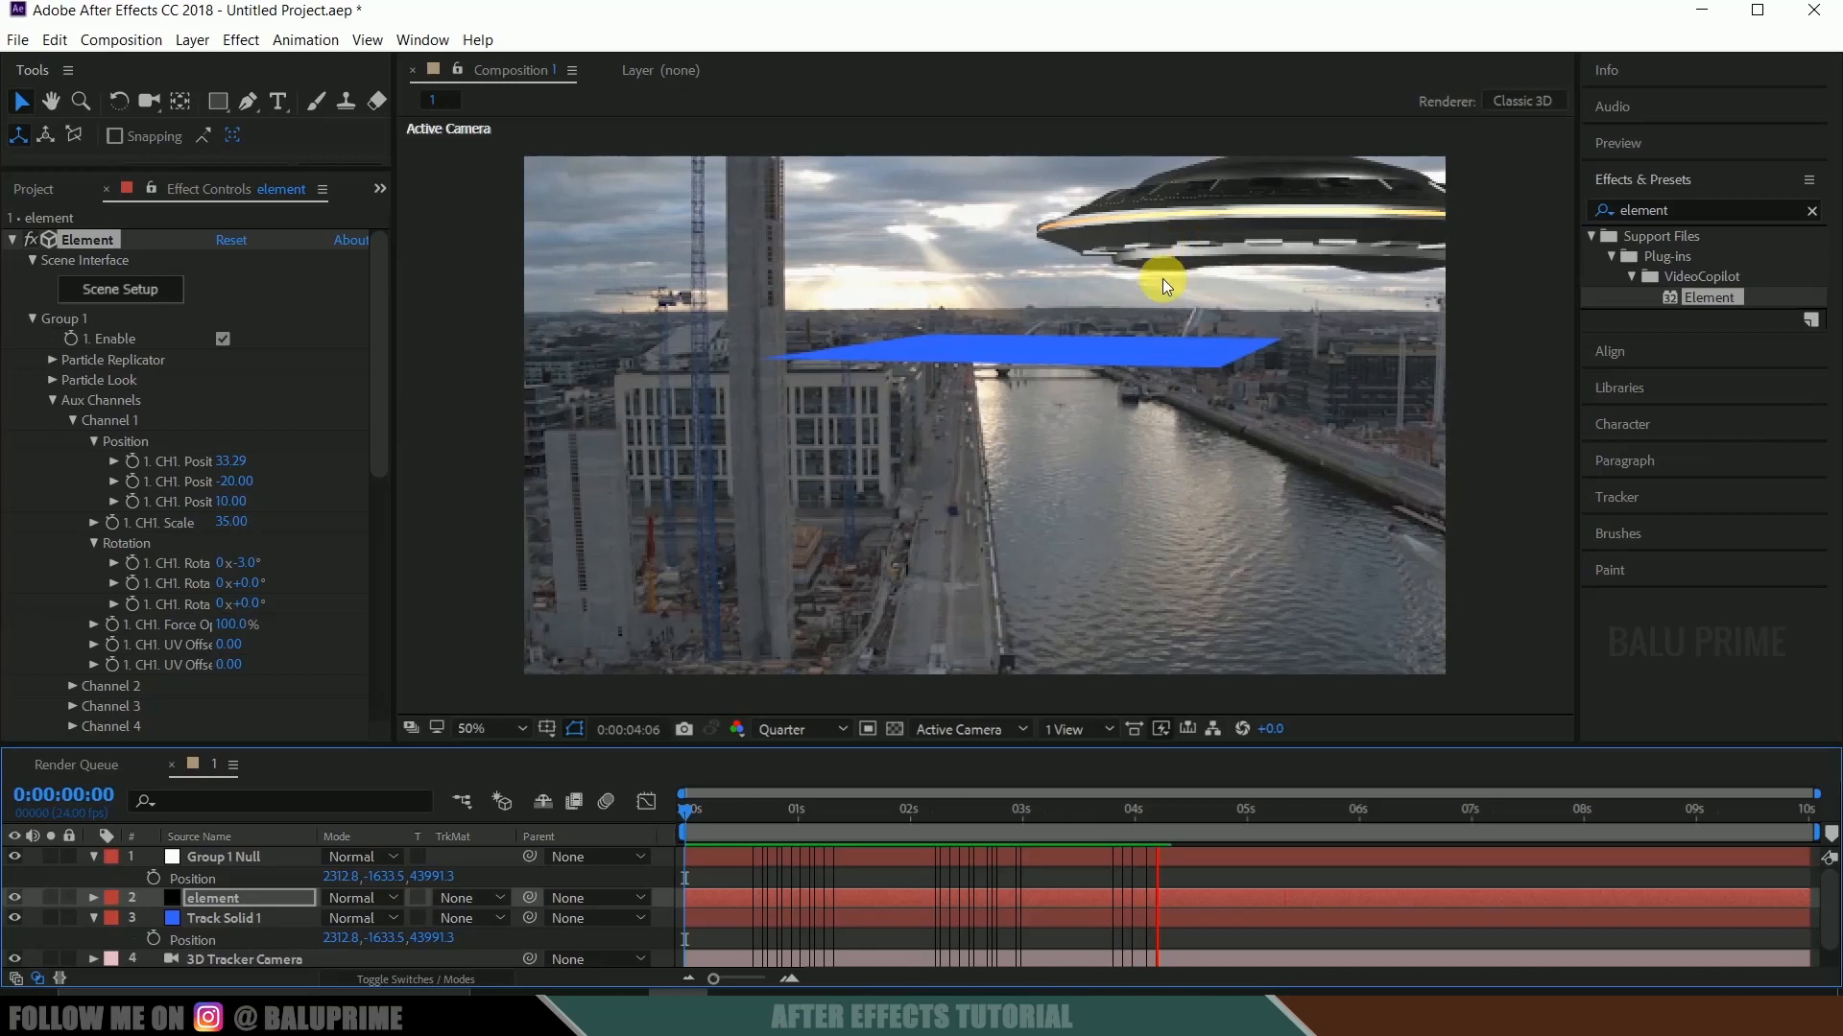
{"action": "left_click", "coordinate": [674, 820]}
Set the Z Position of aux Channel 1 to 5 and its X Rotation to -4°, after trying -5°.
{"action": "left_click", "coordinate": [233, 502]}
{"action": "left_click", "coordinate": [240, 505]}
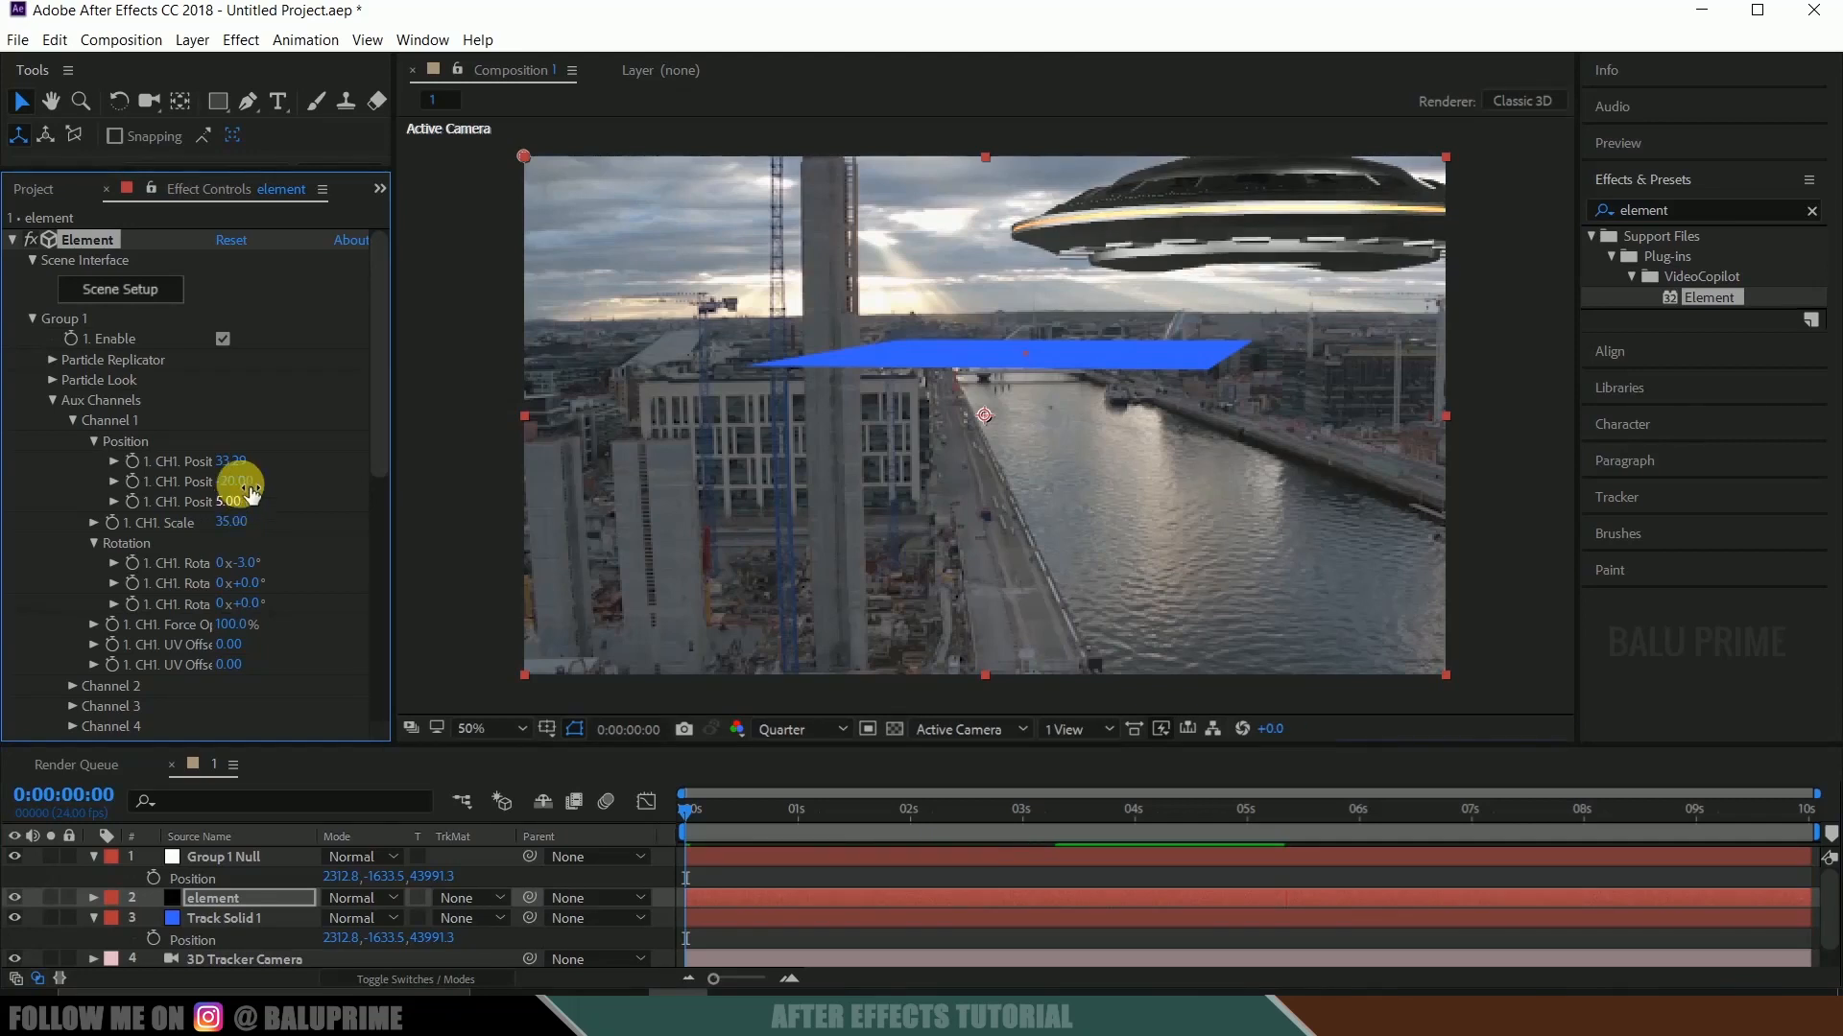
{"action": "left_click", "coordinate": [251, 565]}
{"action": "type", "text": "-5"}
{"action": "left_click", "coordinate": [255, 574]}
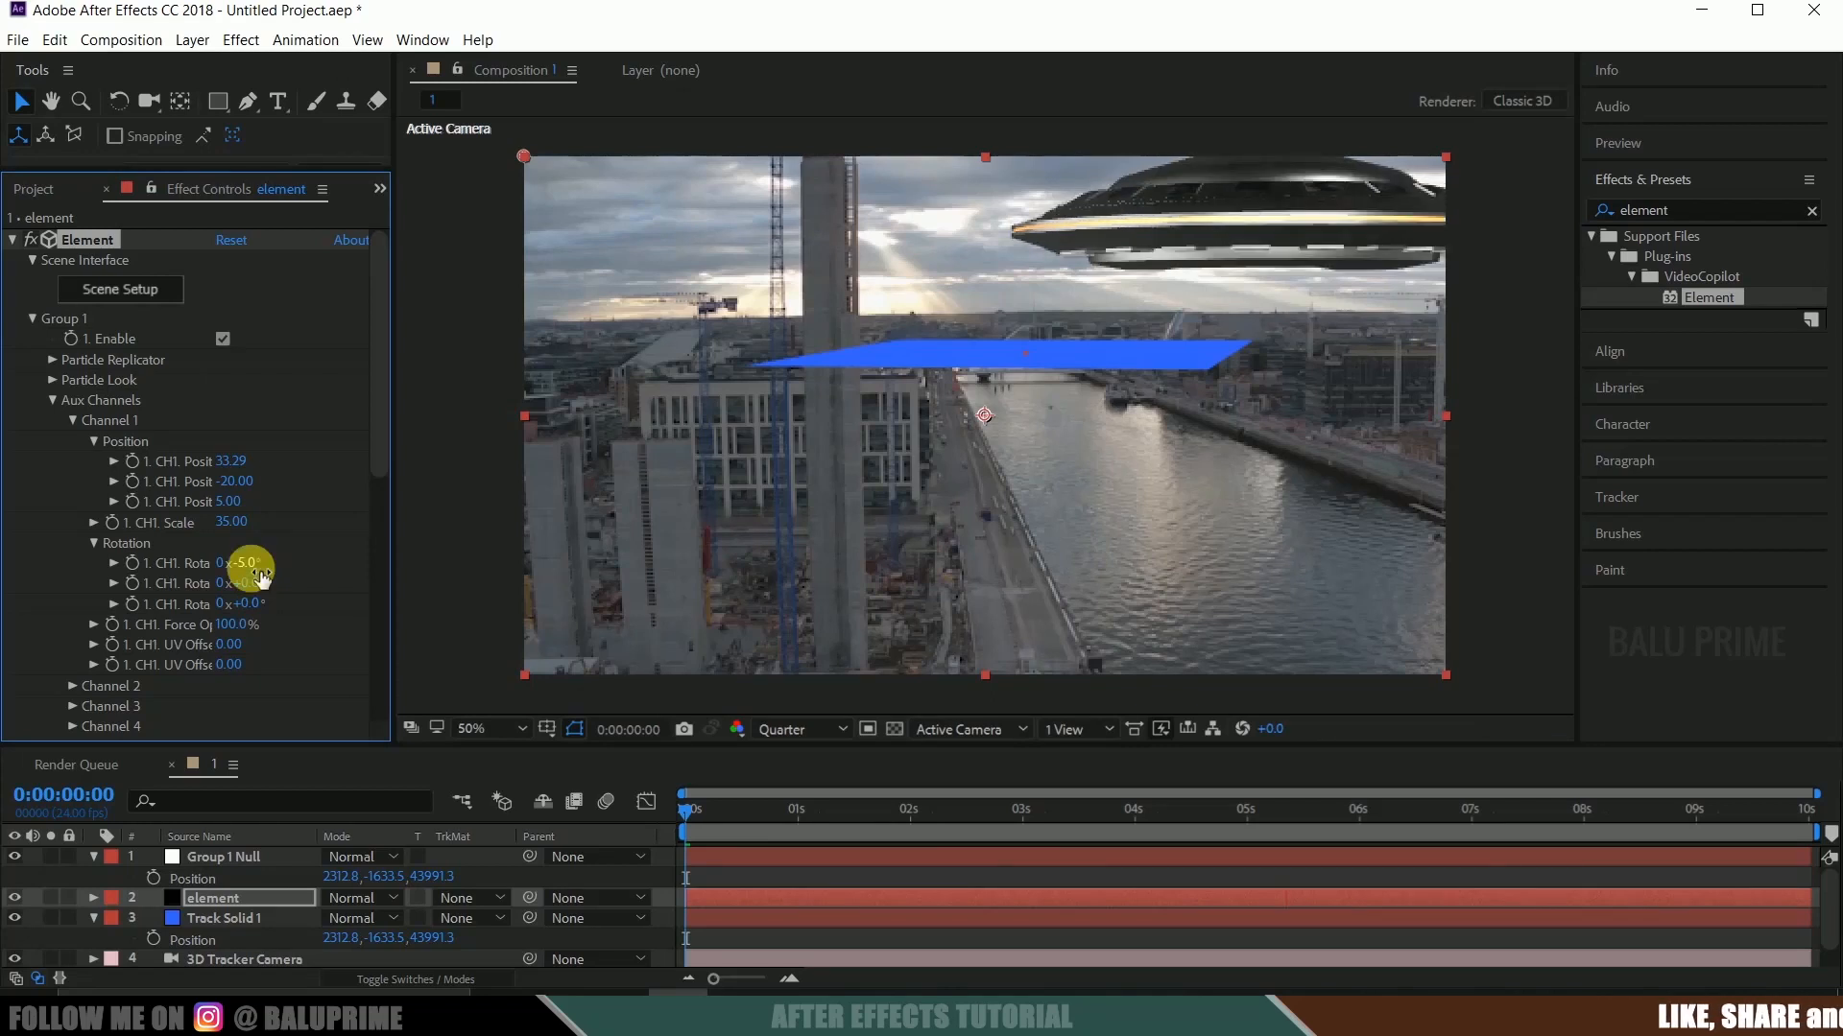
{"action": "left_click", "coordinate": [254, 574]}
{"action": "type", "text": "-4"}
{"action": "left_click", "coordinate": [257, 574]}
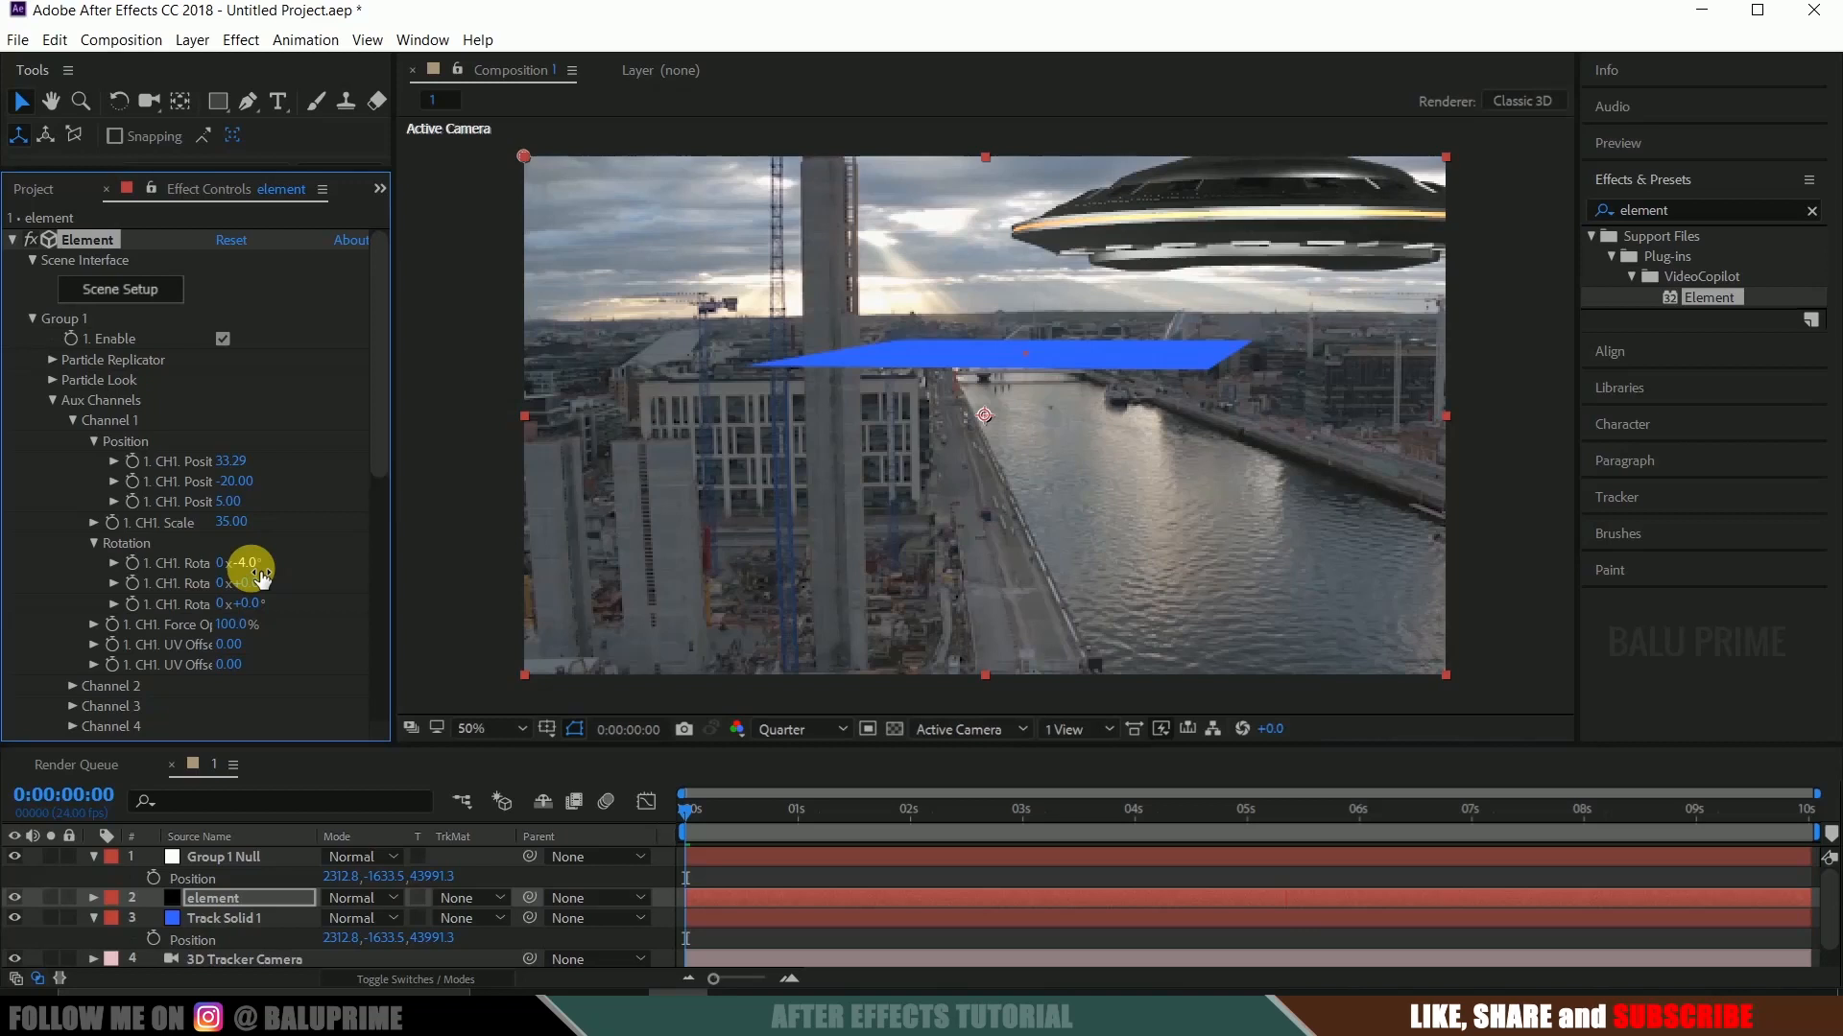
Animate the Y Rotation of aux Channel 1 from 0° at 0:00:00:00 to 90° at 0:00:10:00.
{"action": "left_click", "coordinate": [684, 811]}
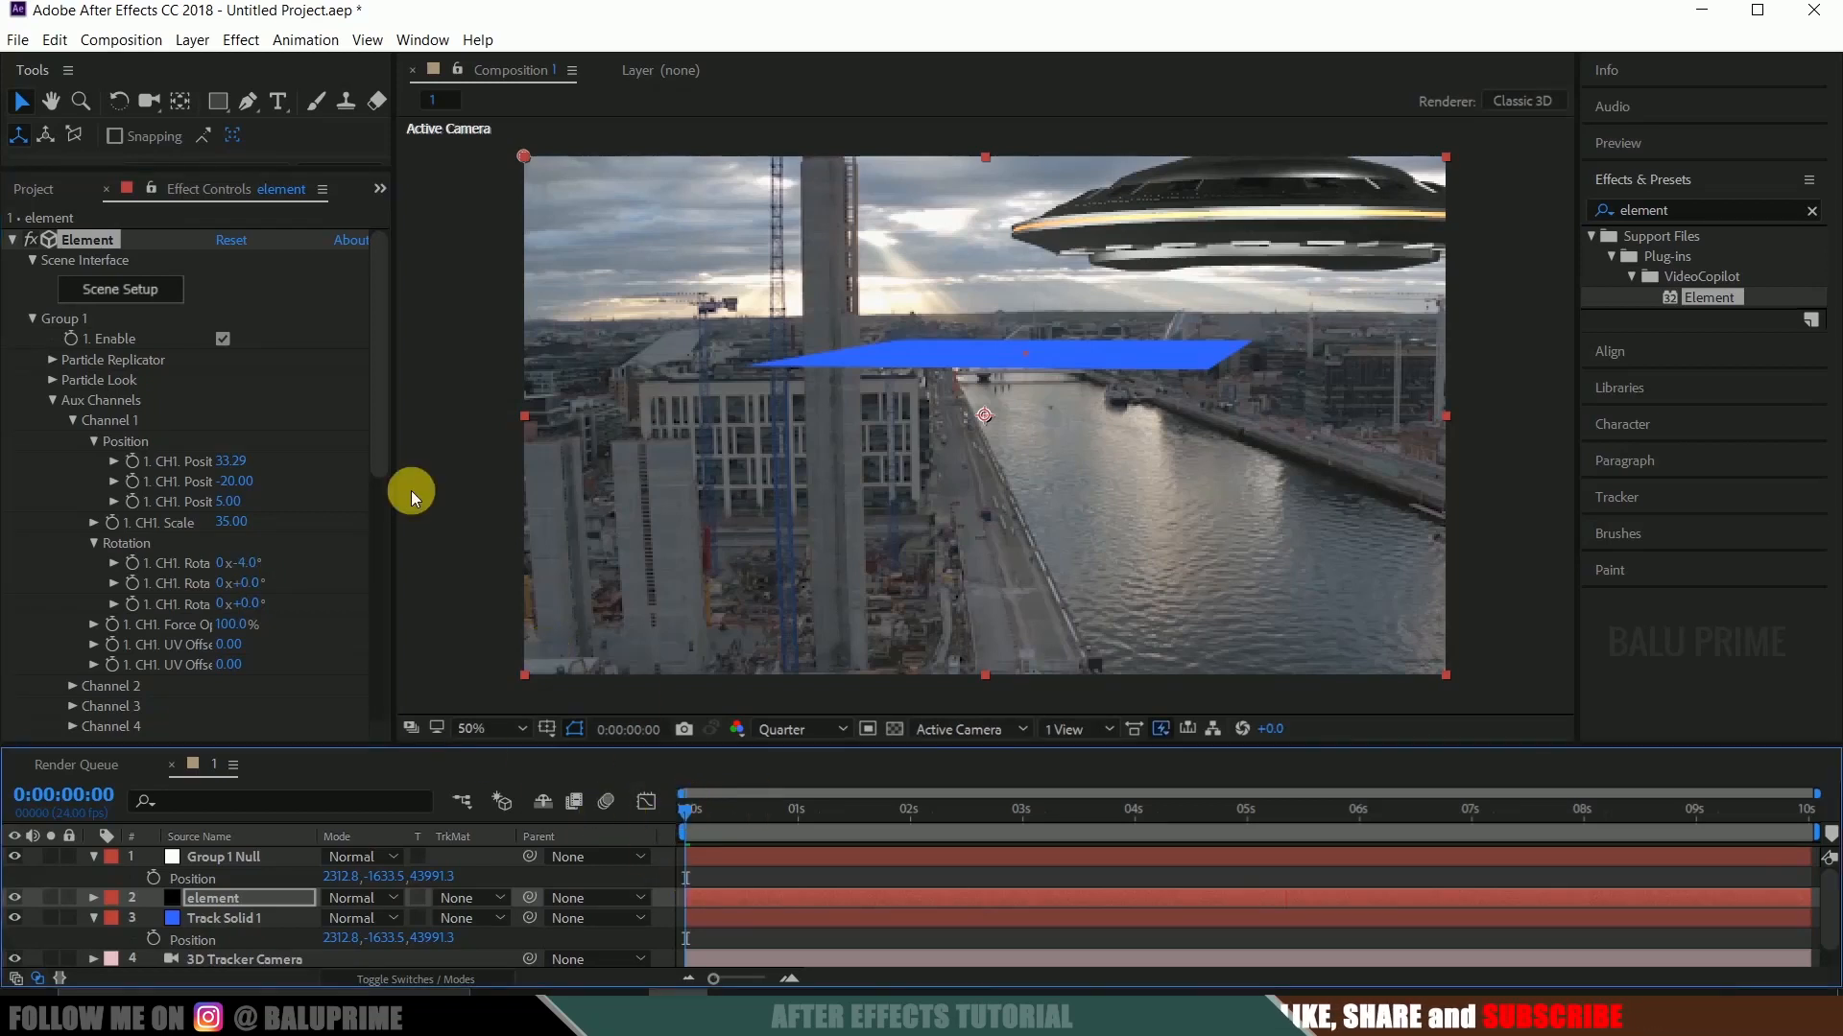
{"action": "left_click_drag", "start_coordinate": [684, 818], "coordinate": [637, 820]}
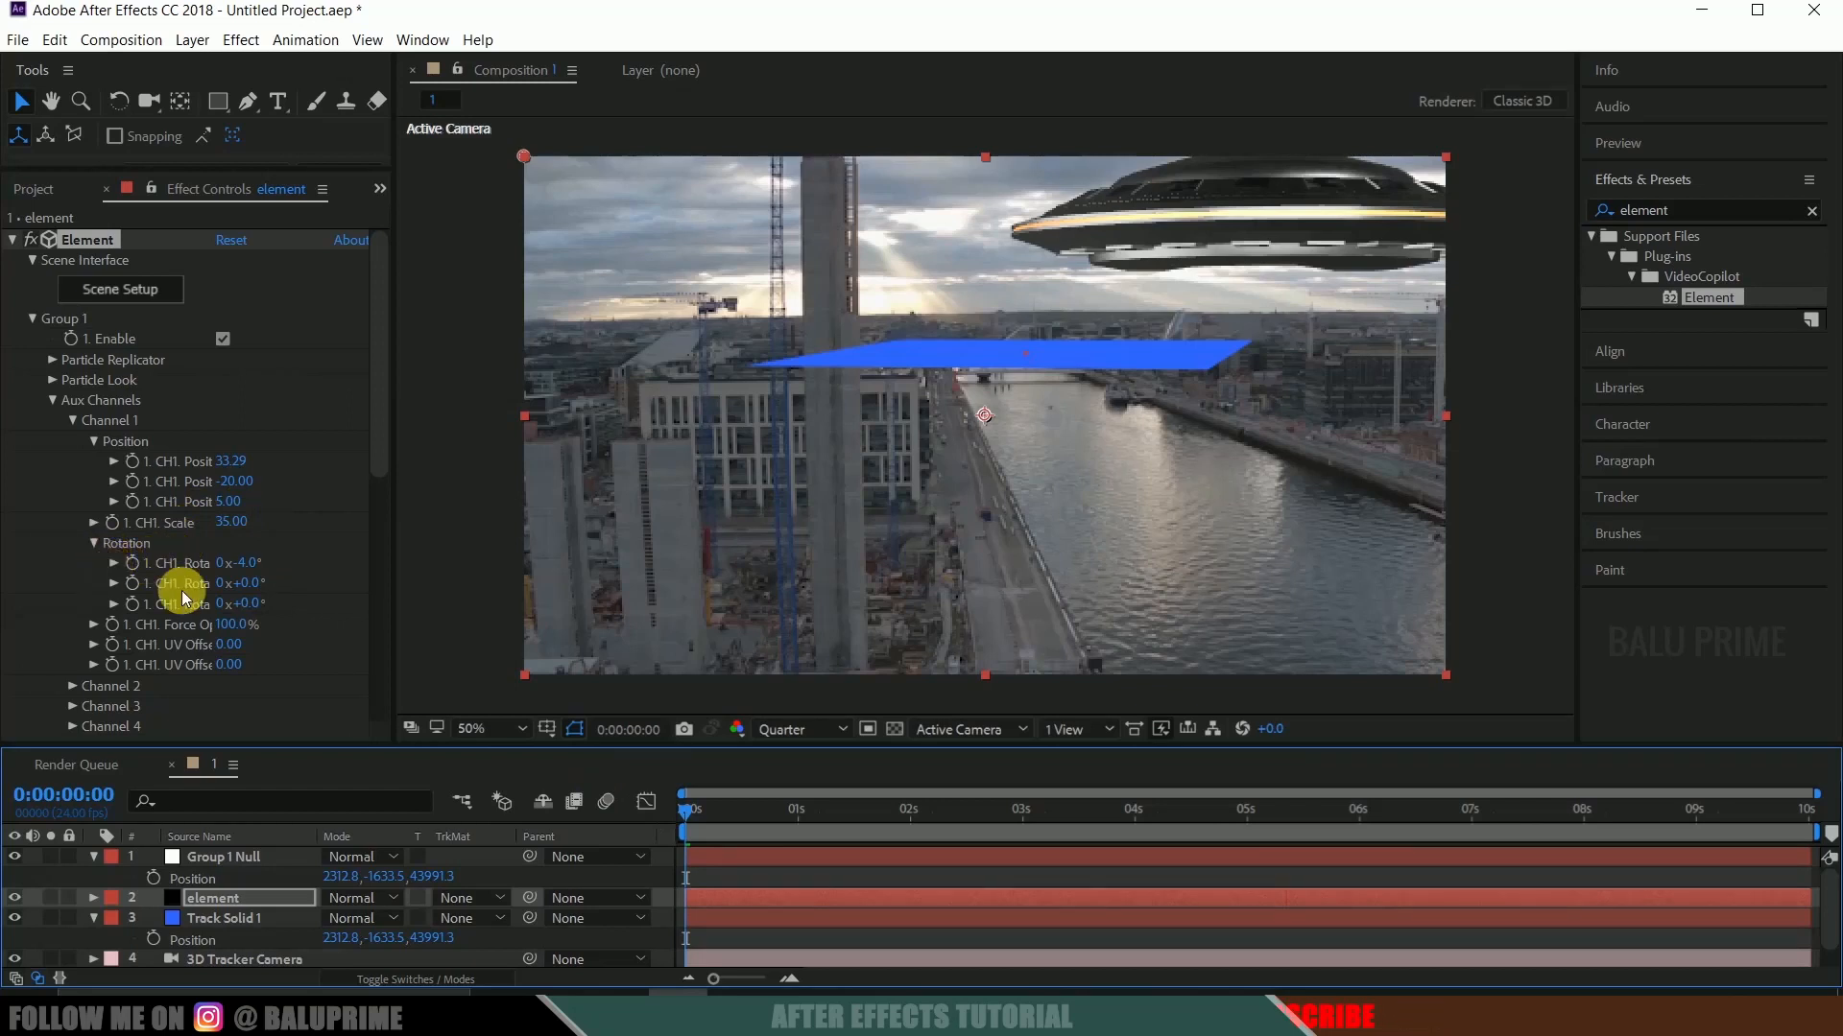
{"action": "left_click", "coordinate": [132, 583]}
{"action": "left_click_drag", "start_coordinate": [691, 811], "coordinate": [1828, 823]}
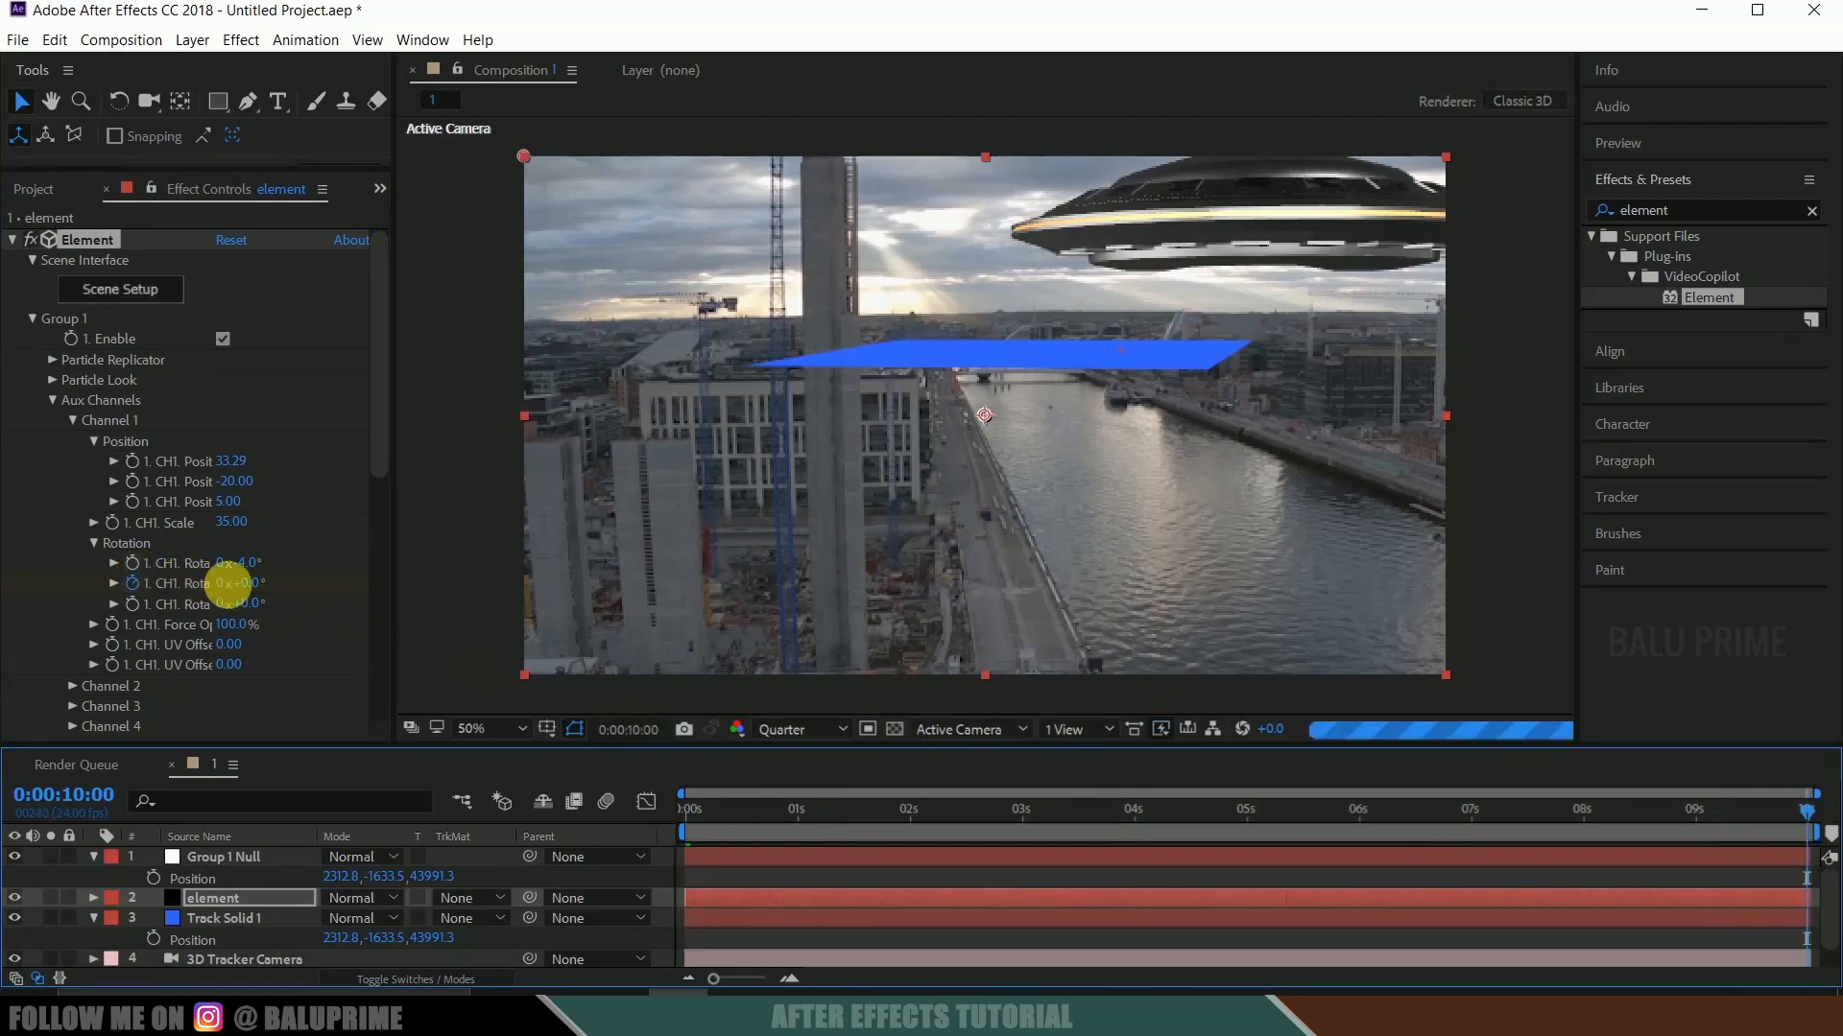
{"action": "left_click", "coordinate": [248, 587]}
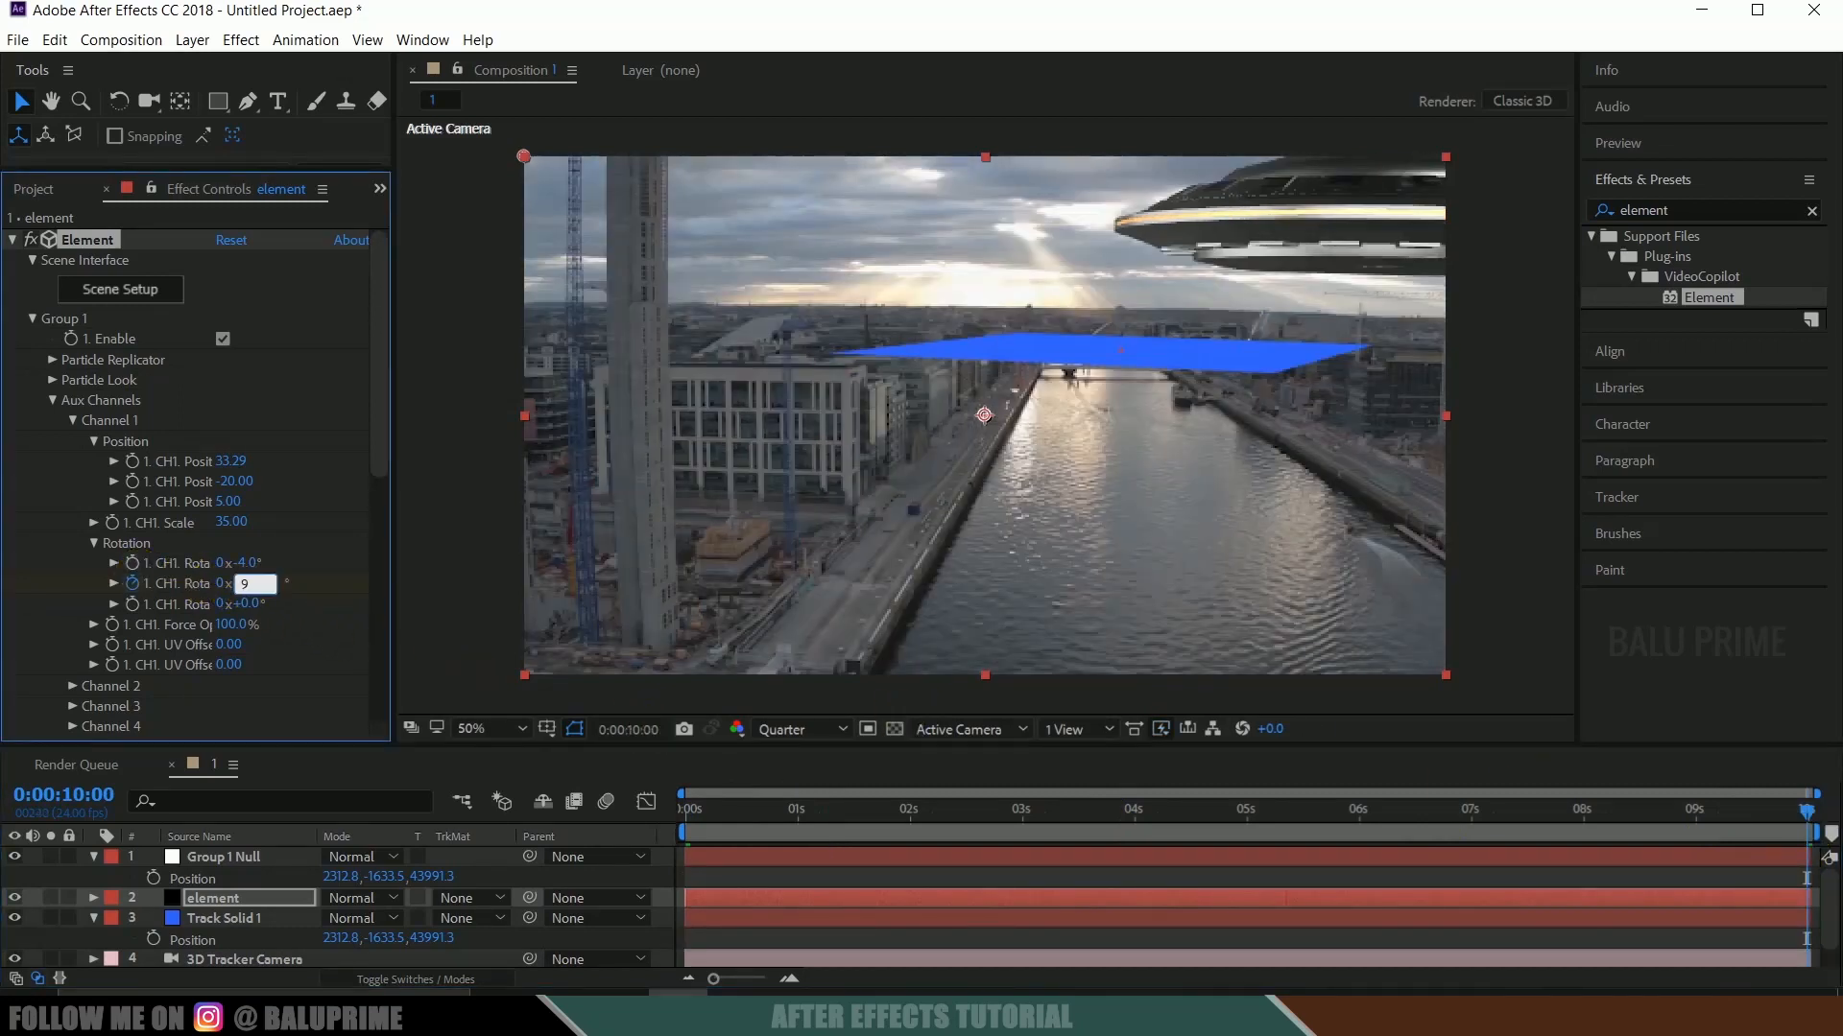
{"action": "type", "text": "90"}
{"action": "key", "text": "Return"}
Animate the X Position of aux Channel 1 with a keyframe at 0:00:00:00 and a value of 27.81 at 0:00:10:00.
{"action": "left_click", "coordinate": [687, 811]}
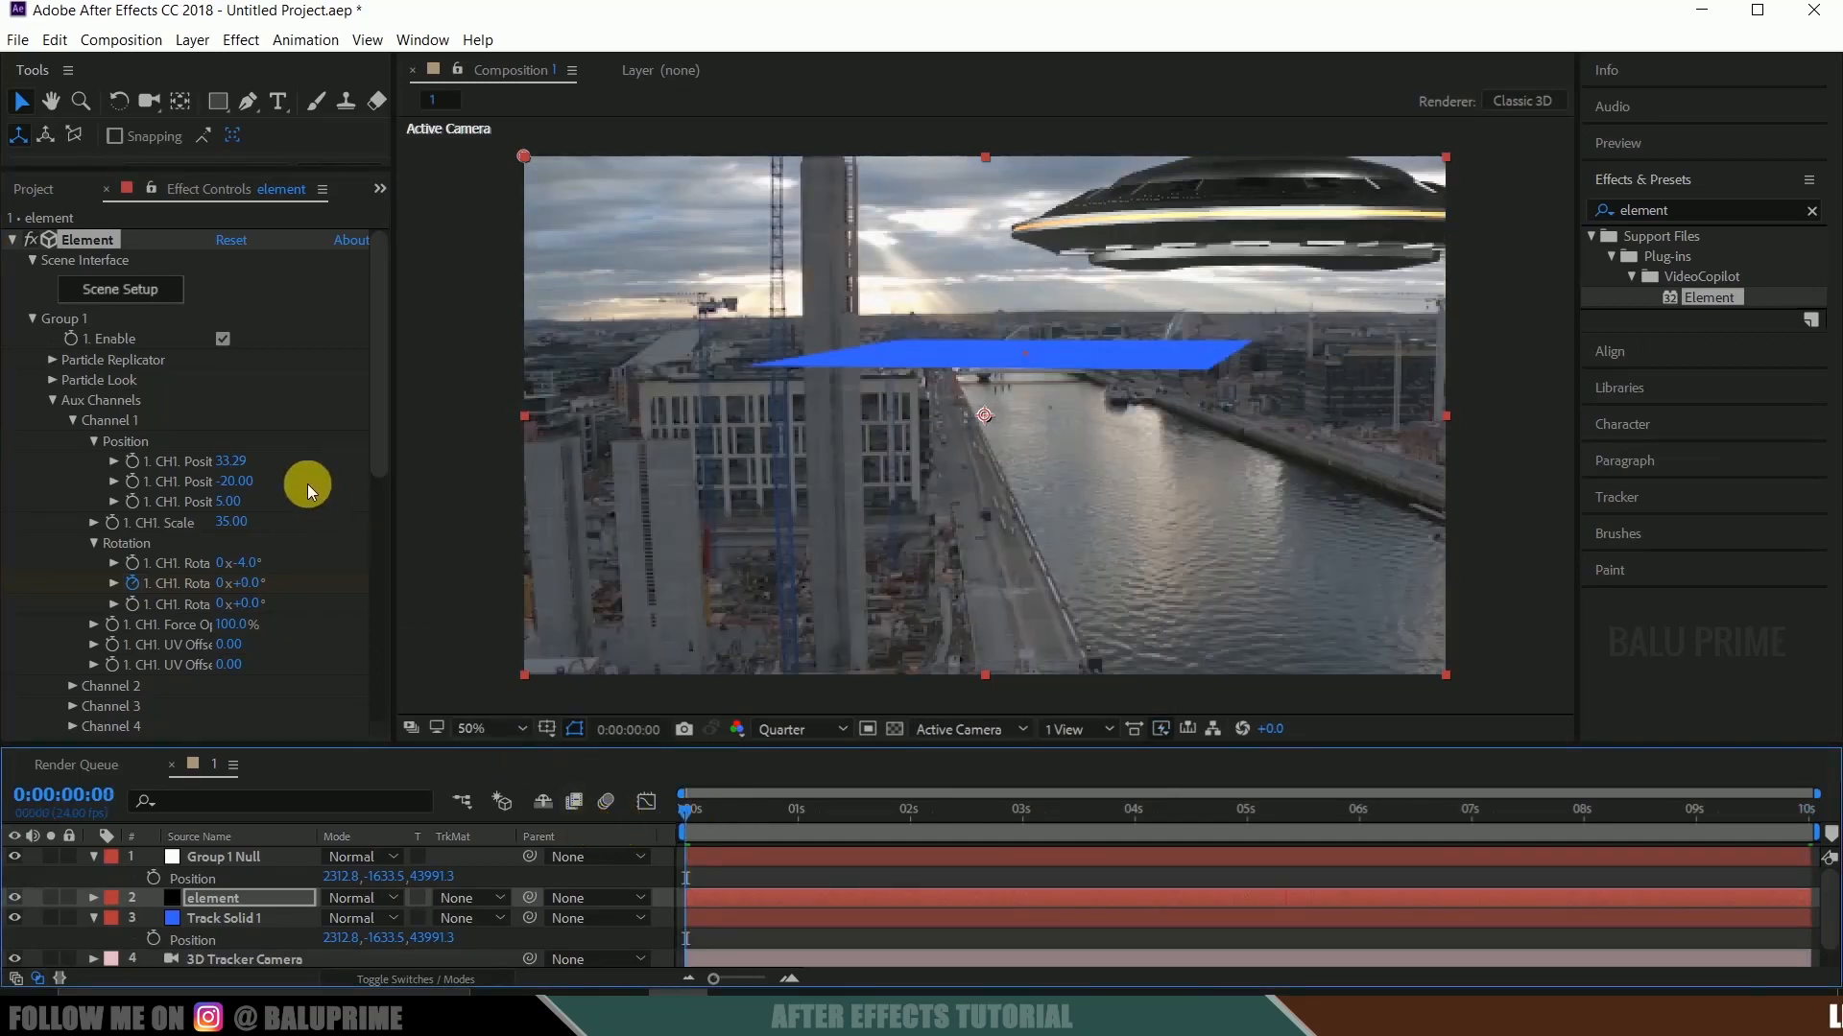
{"action": "left_click", "coordinate": [131, 465]}
{"action": "left_click_drag", "start_coordinate": [700, 822], "coordinate": [1836, 798]}
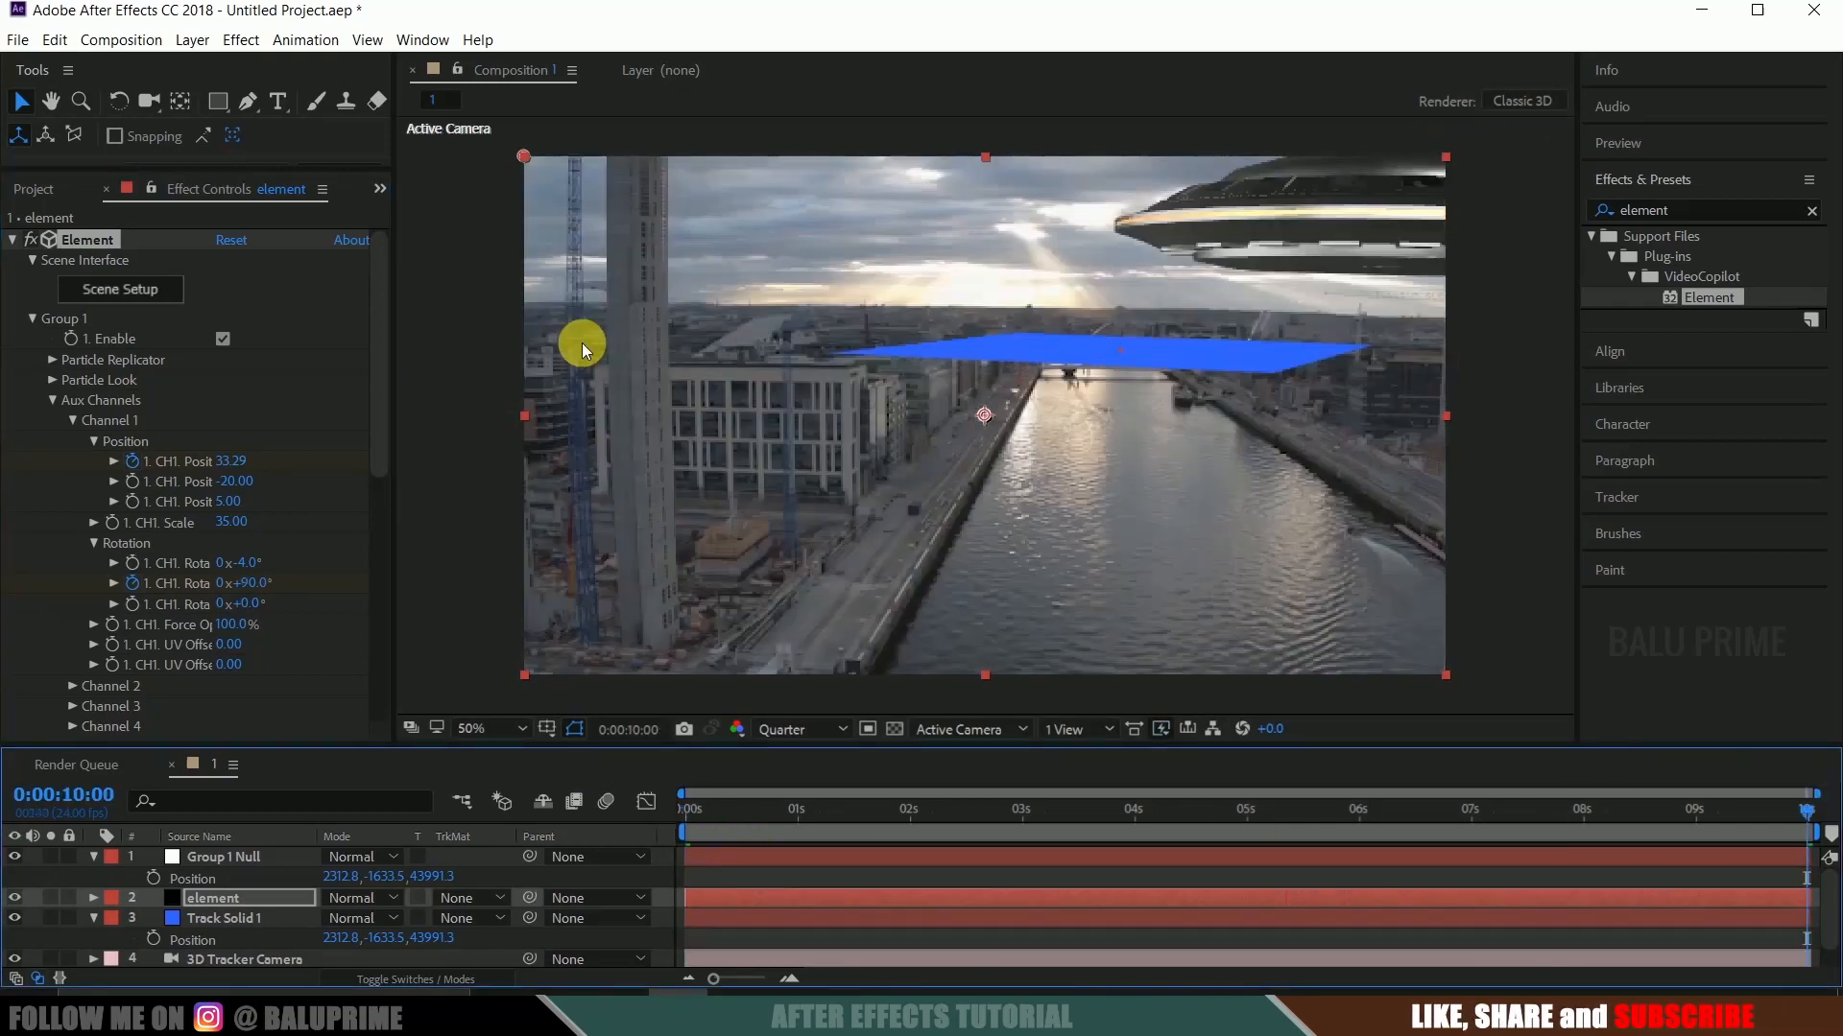
{"action": "left_click_drag", "start_coordinate": [243, 480], "coordinate": [5, 467]}
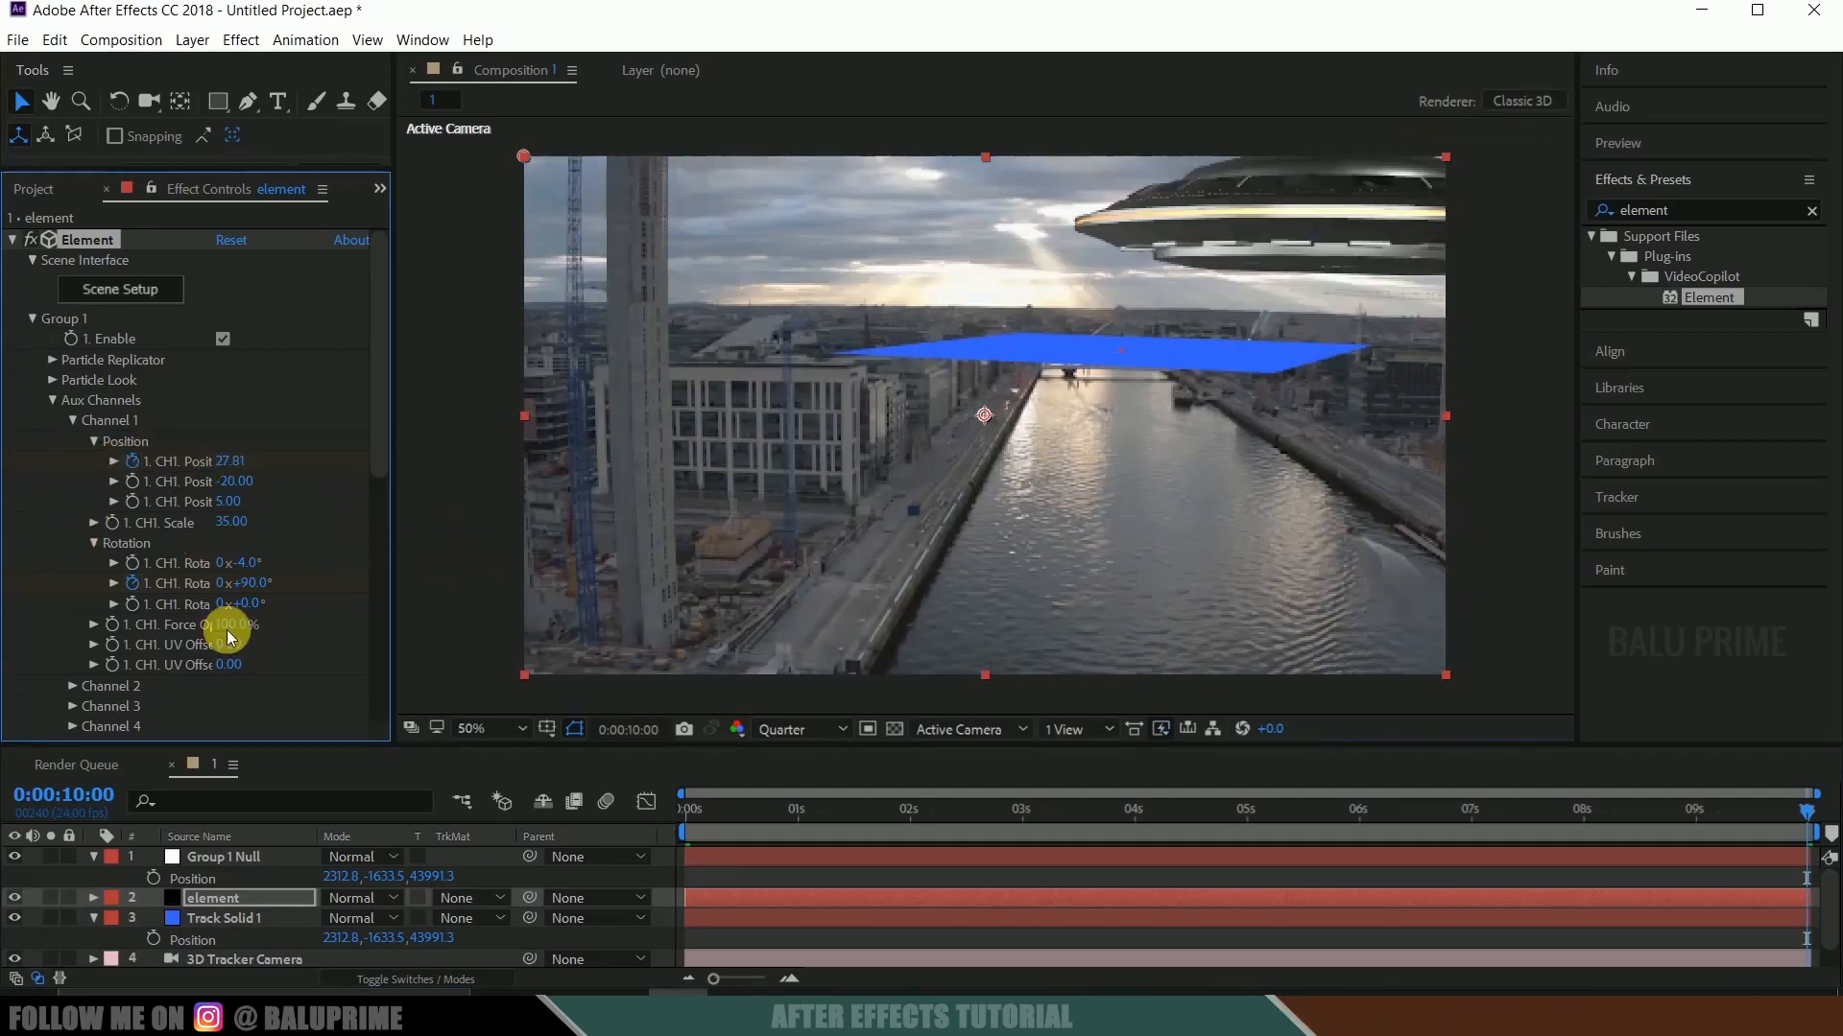
Hide the Track Solid 1 layer and return to the first frame with the element layer selected.
{"action": "left_click", "coordinate": [221, 918]}
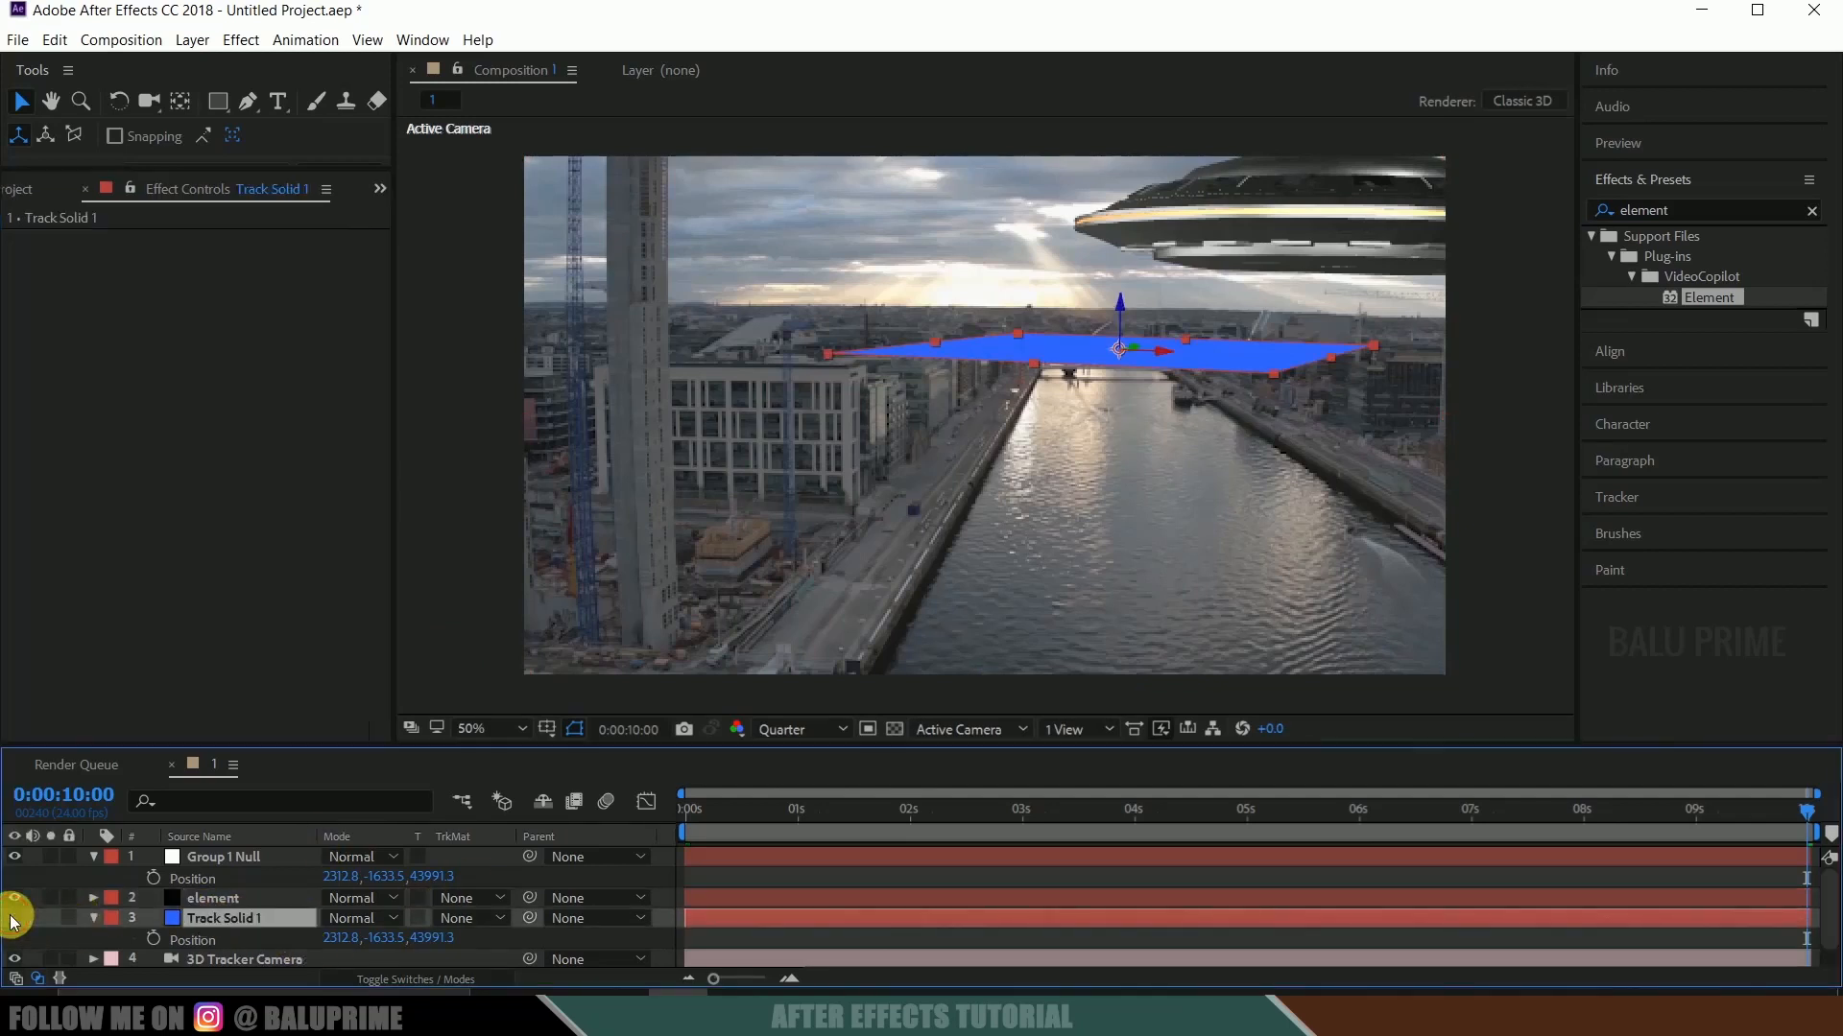
{"action": "left_click", "coordinate": [15, 918]}
{"action": "left_click", "coordinate": [213, 897]}
{"action": "key", "text": "Home"}
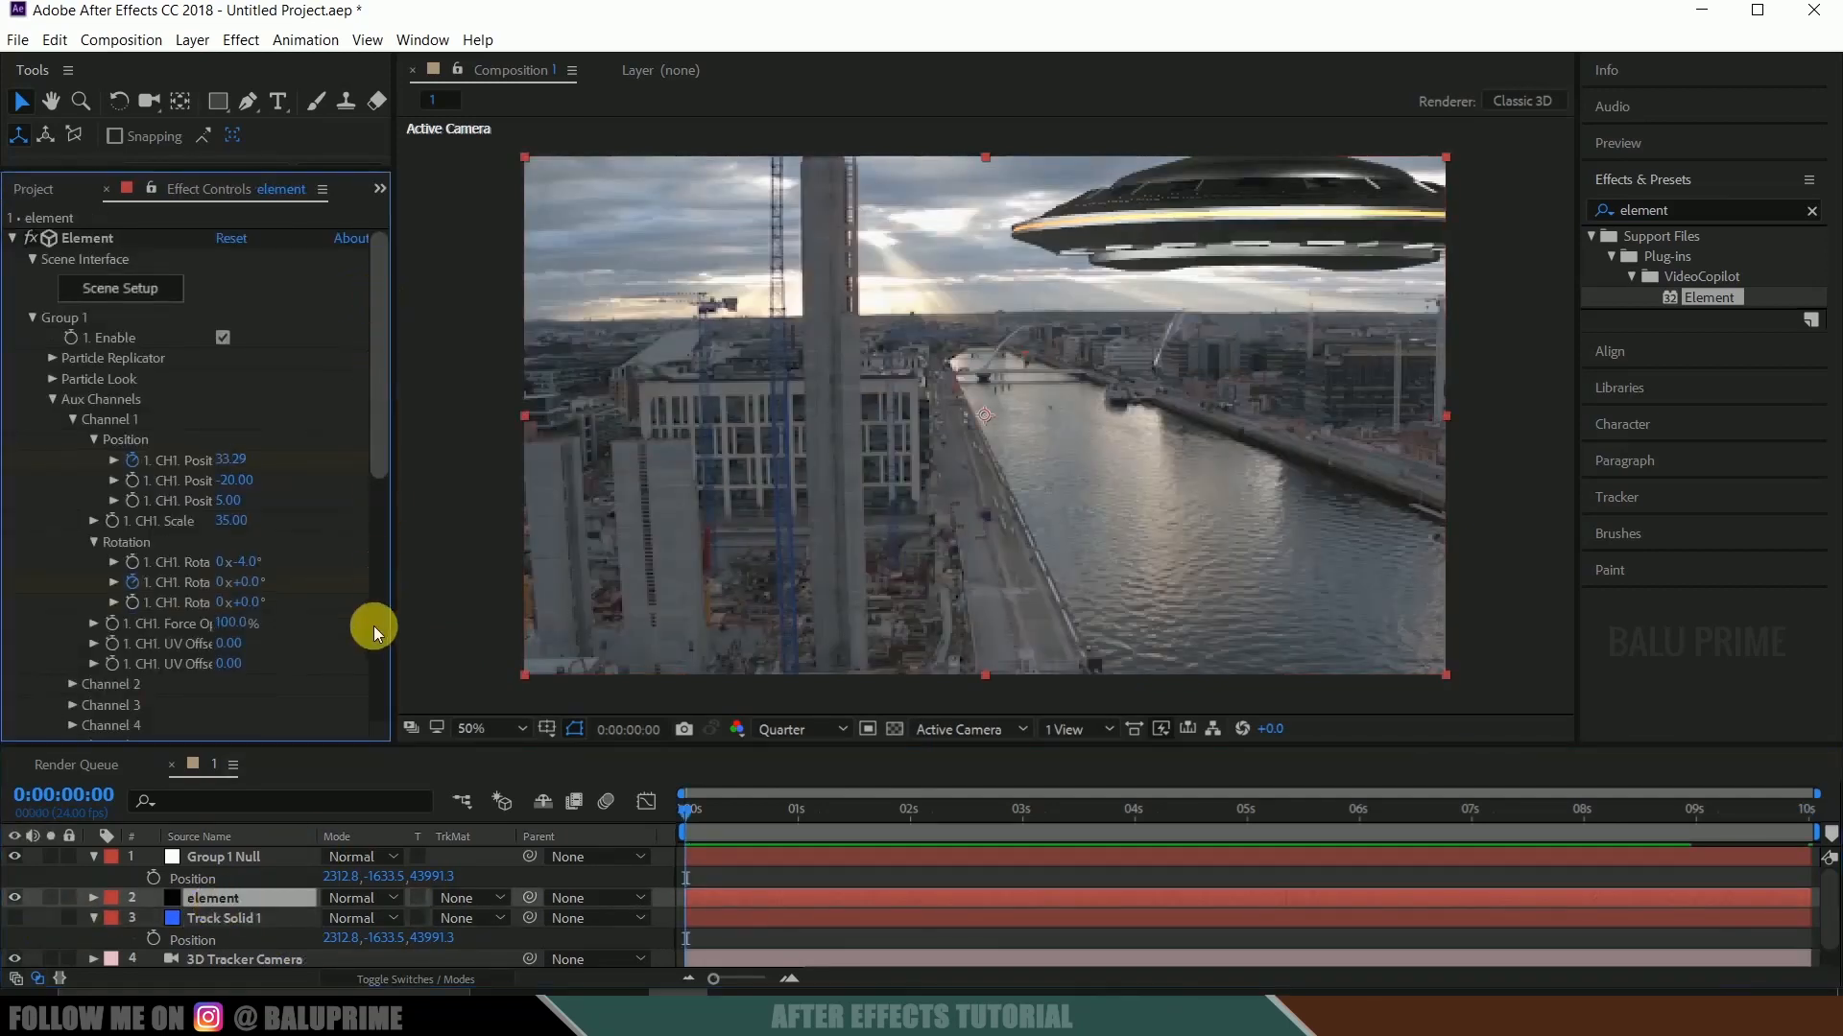
Enable Ambient Occlusion in the Element effect's Render Settings and set the SSAO Intensity to 25.
{"action": "left_click", "coordinate": [377, 601]}
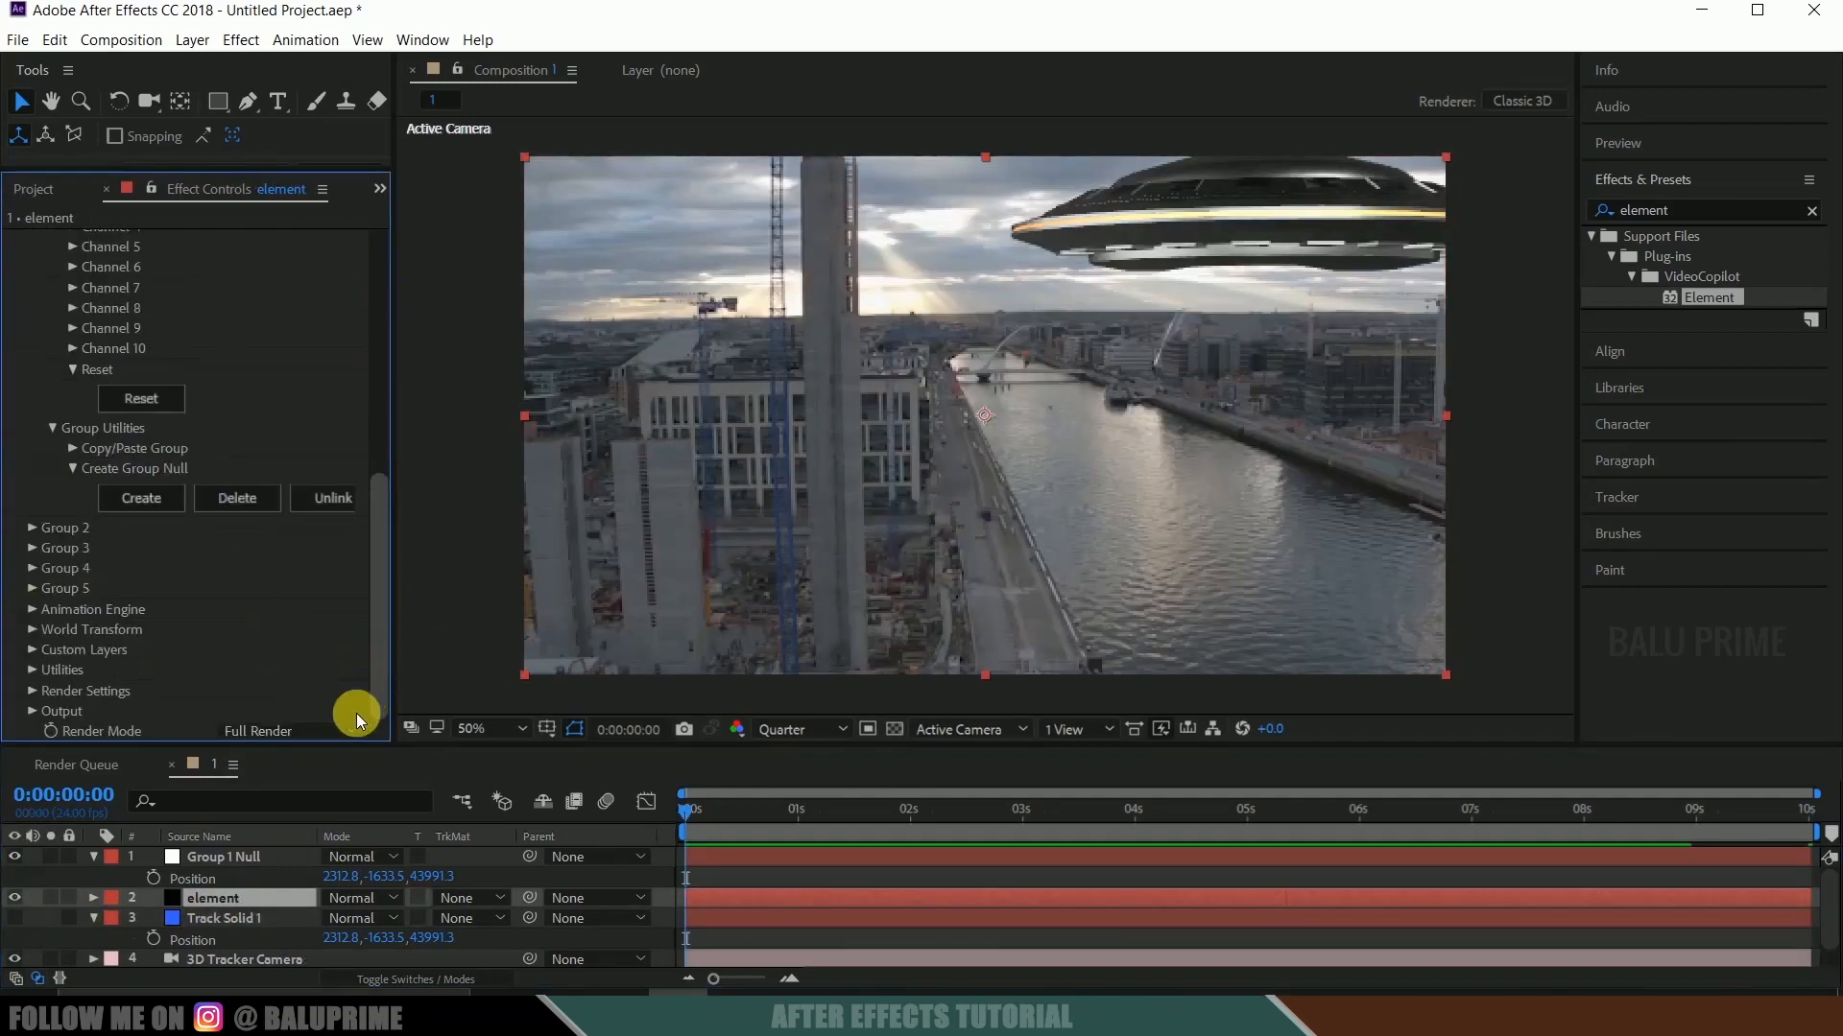
{"action": "left_click", "coordinate": [32, 693]}
{"action": "scroll", "coordinate": [210, 514], "scroll_direction": "down", "scroll_amount": 4}
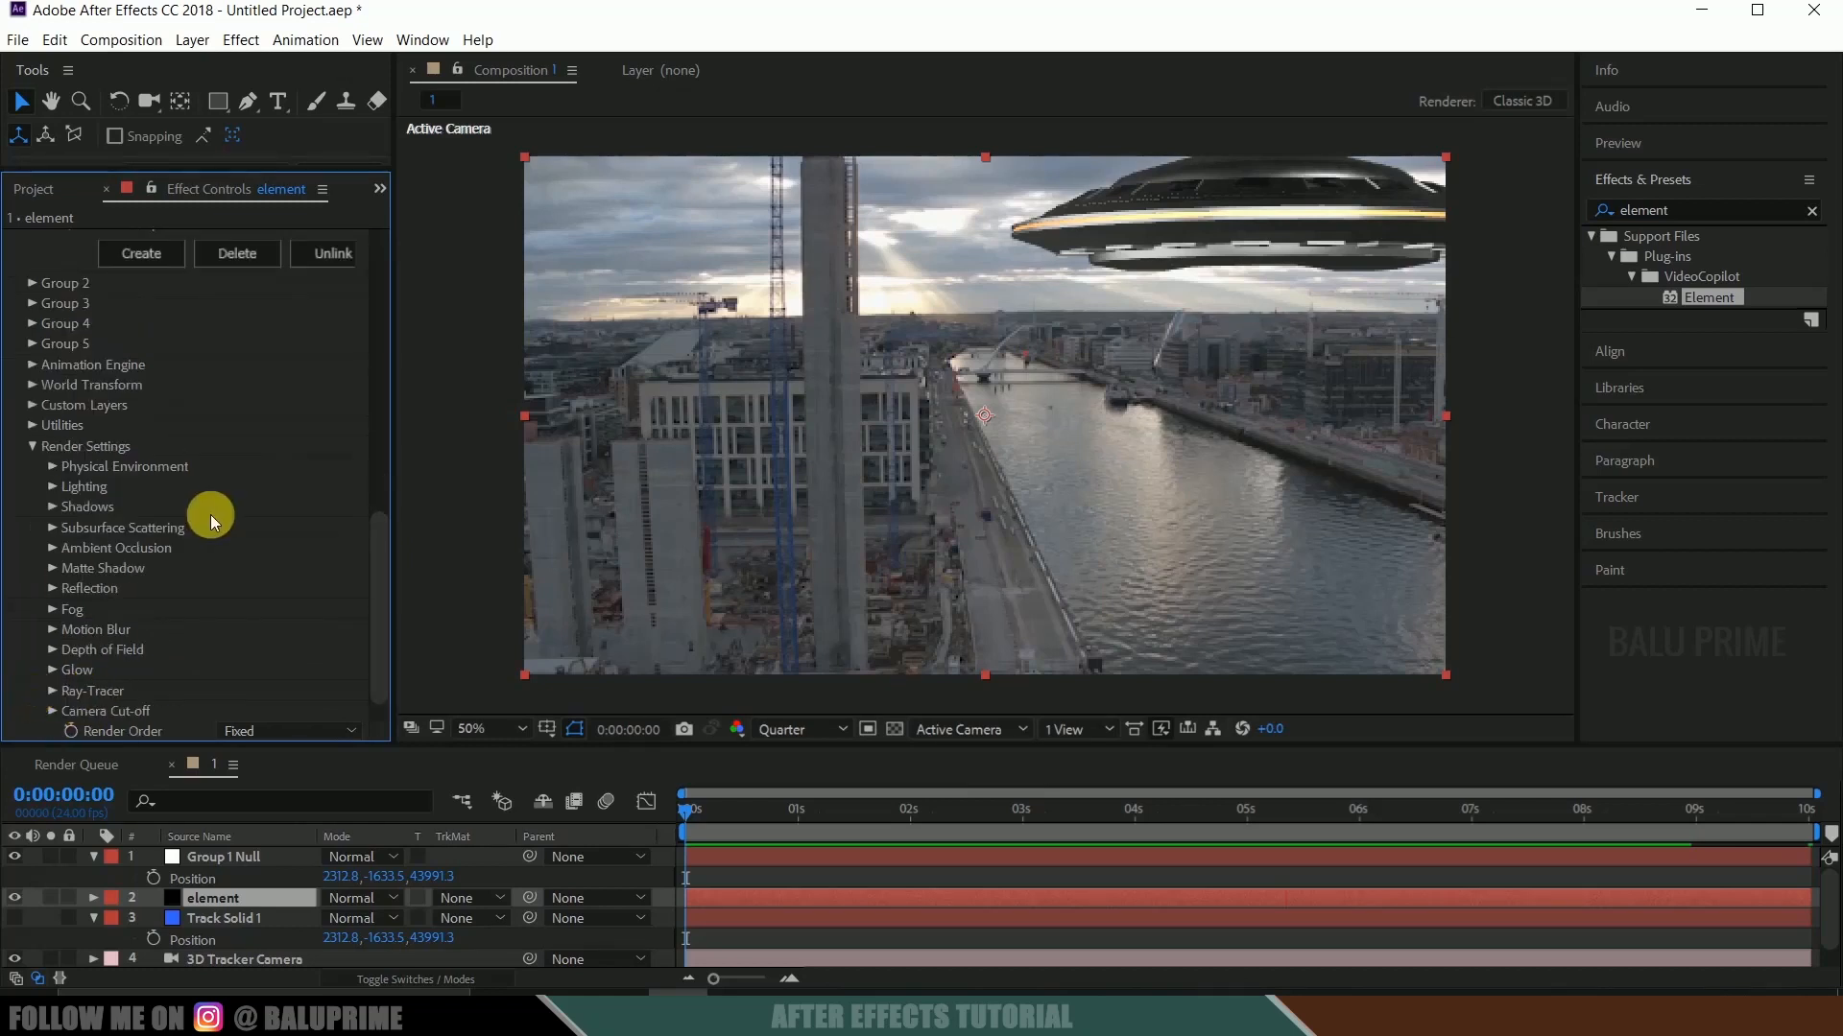
{"action": "left_click", "coordinate": [52, 547]}
{"action": "scroll", "coordinate": [322, 420], "scroll_direction": "down", "scroll_amount": 2}
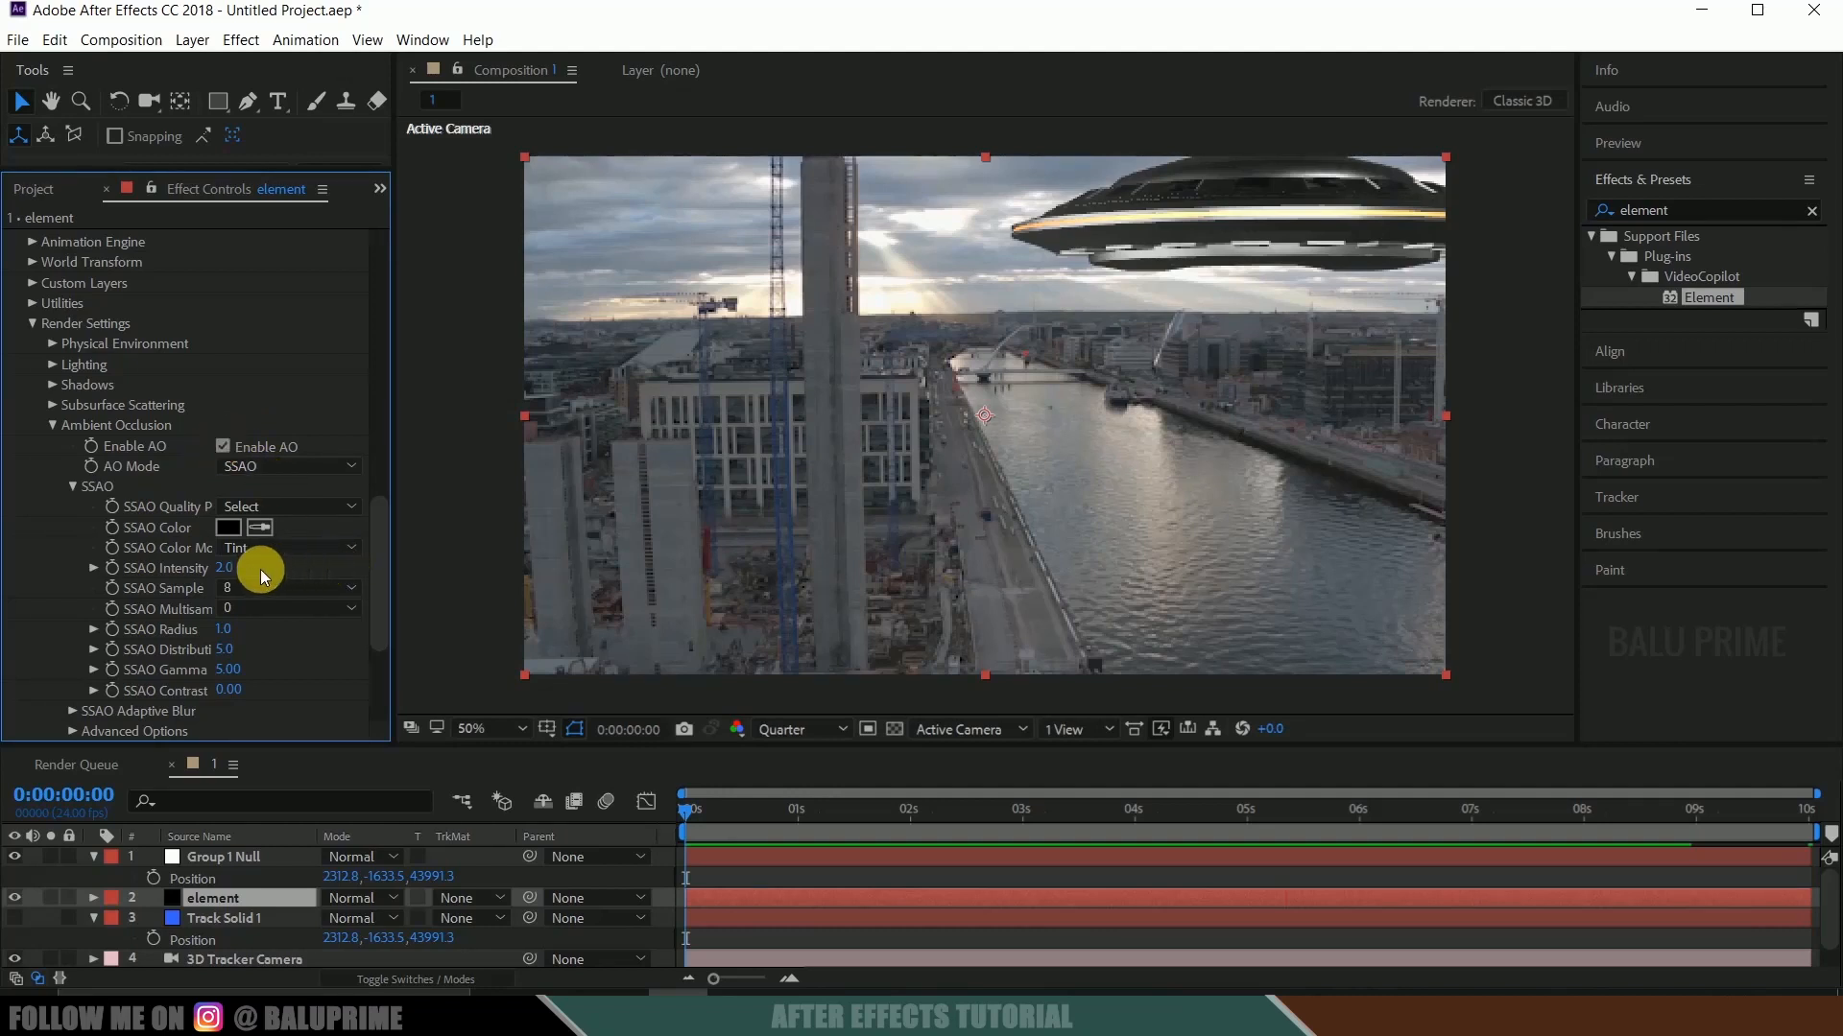
{"action": "left_click", "coordinate": [229, 569]}
{"action": "type", "text": "25"}
{"action": "key", "text": "Return"}
Enable Glow in the Element effect's Render Settings and set the Glow Intensity to 0.5.
{"action": "scroll", "coordinate": [307, 612], "scroll_direction": "down", "scroll_amount": 4}
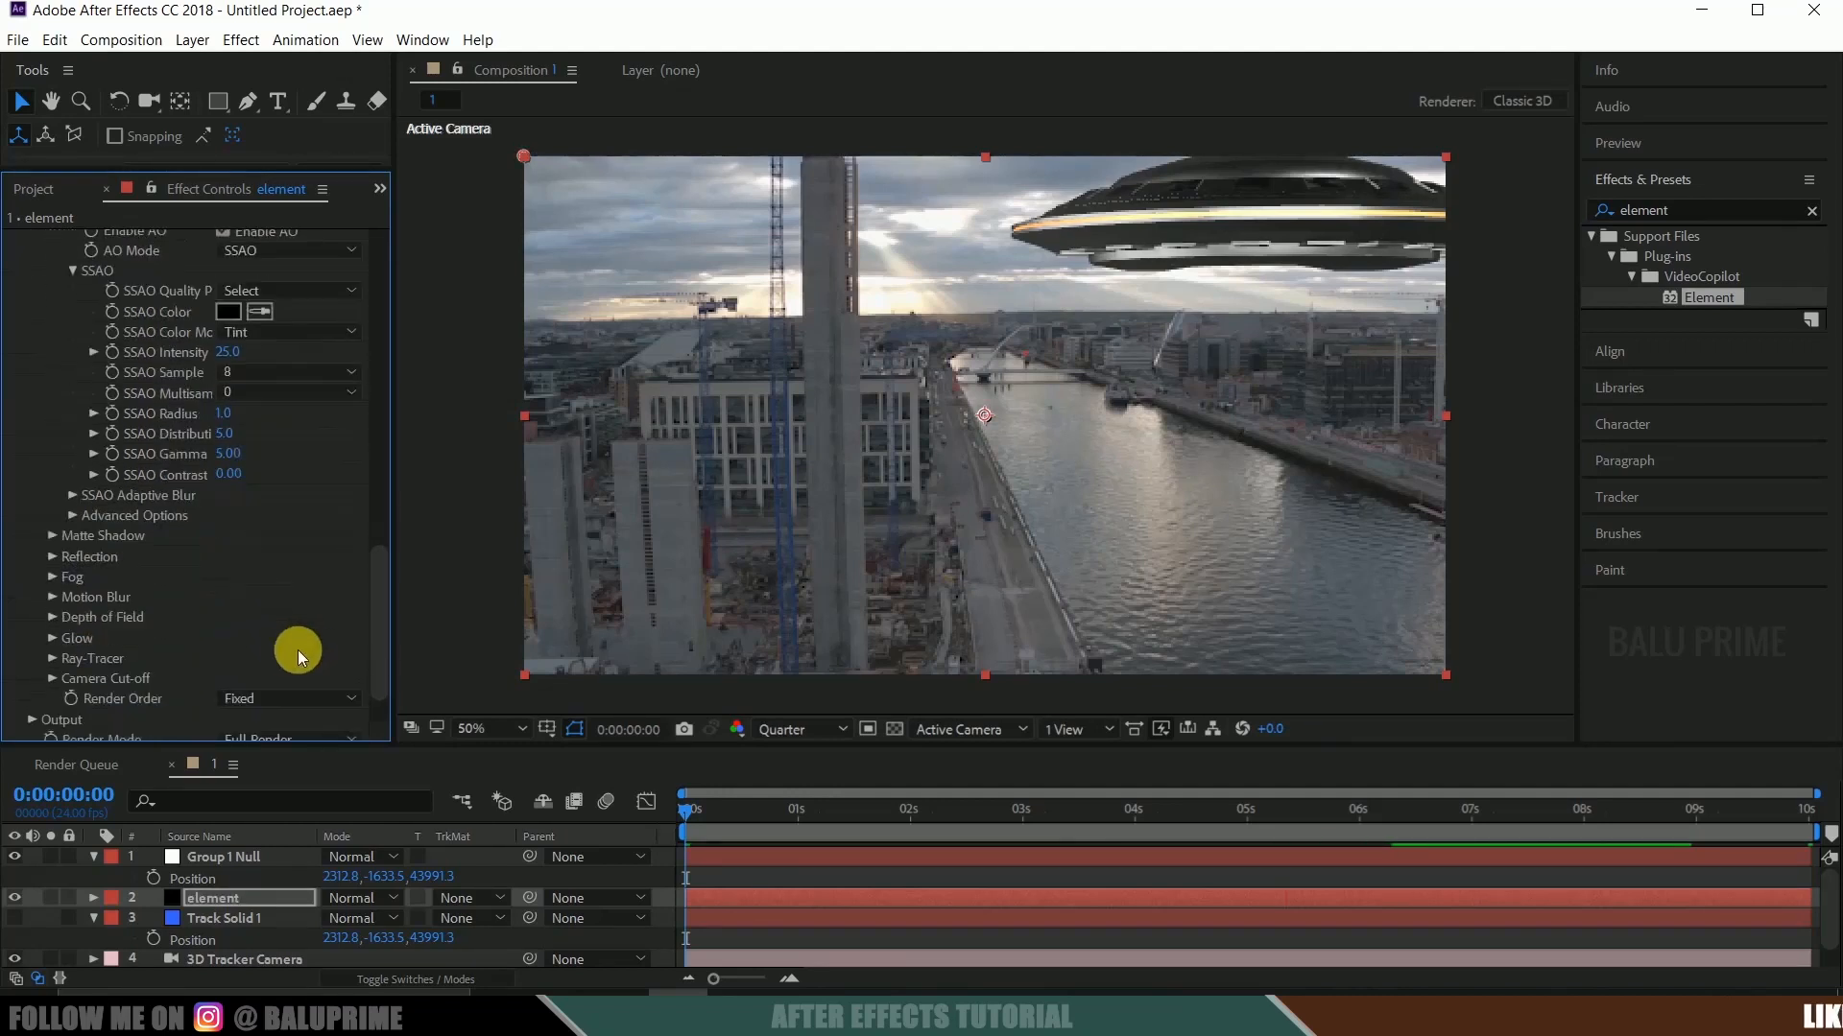
{"action": "left_click", "coordinate": [52, 632]}
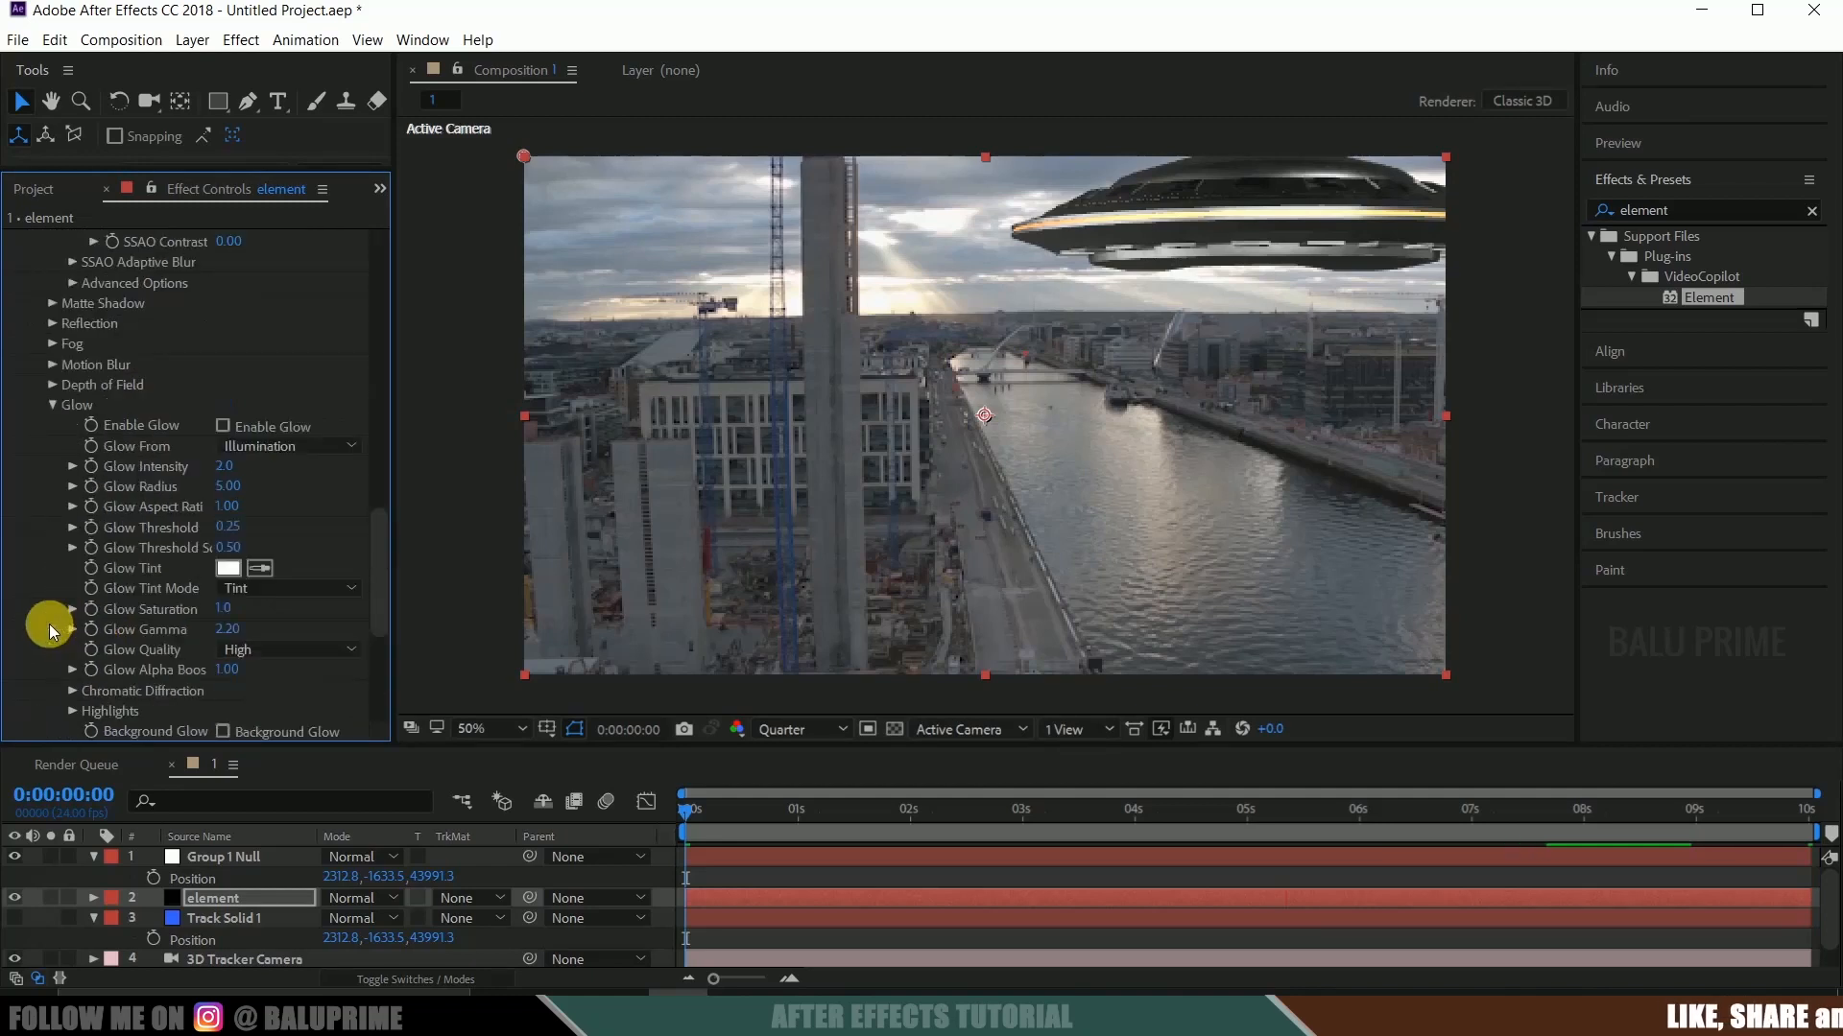
{"action": "left_click", "coordinate": [224, 425]}
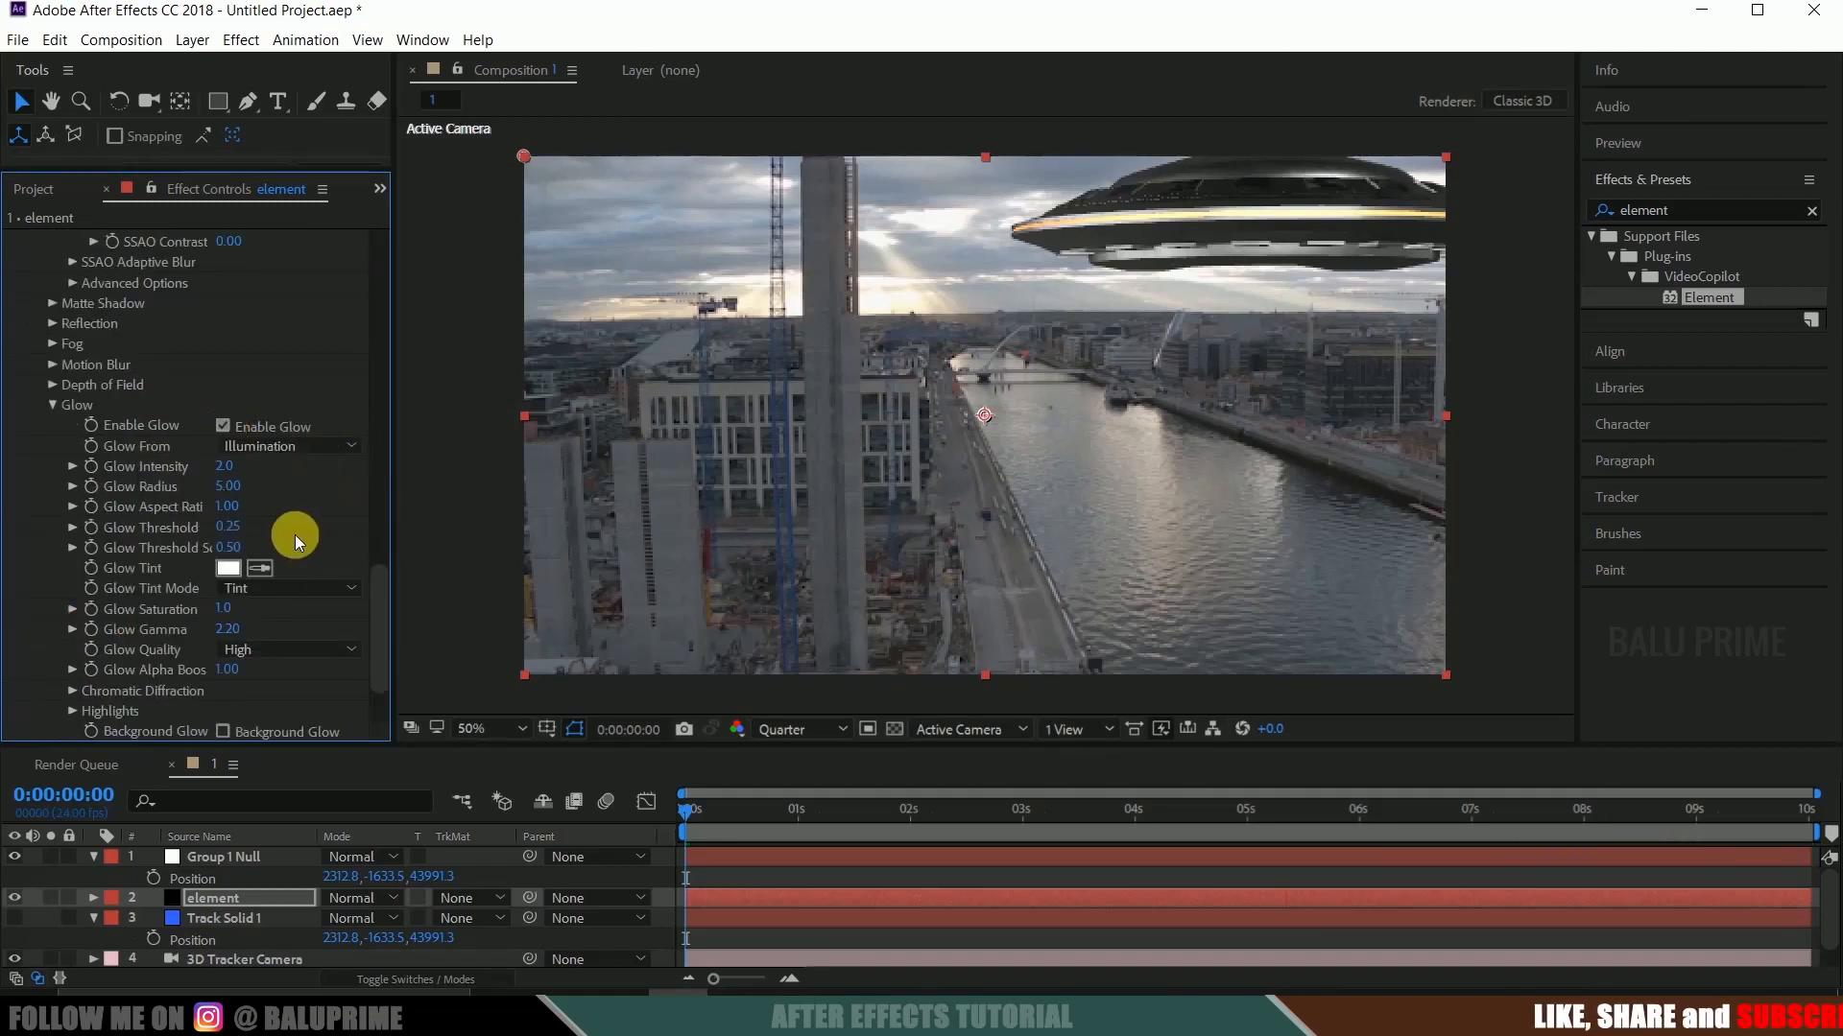
{"action": "left_click", "coordinate": [227, 469]}
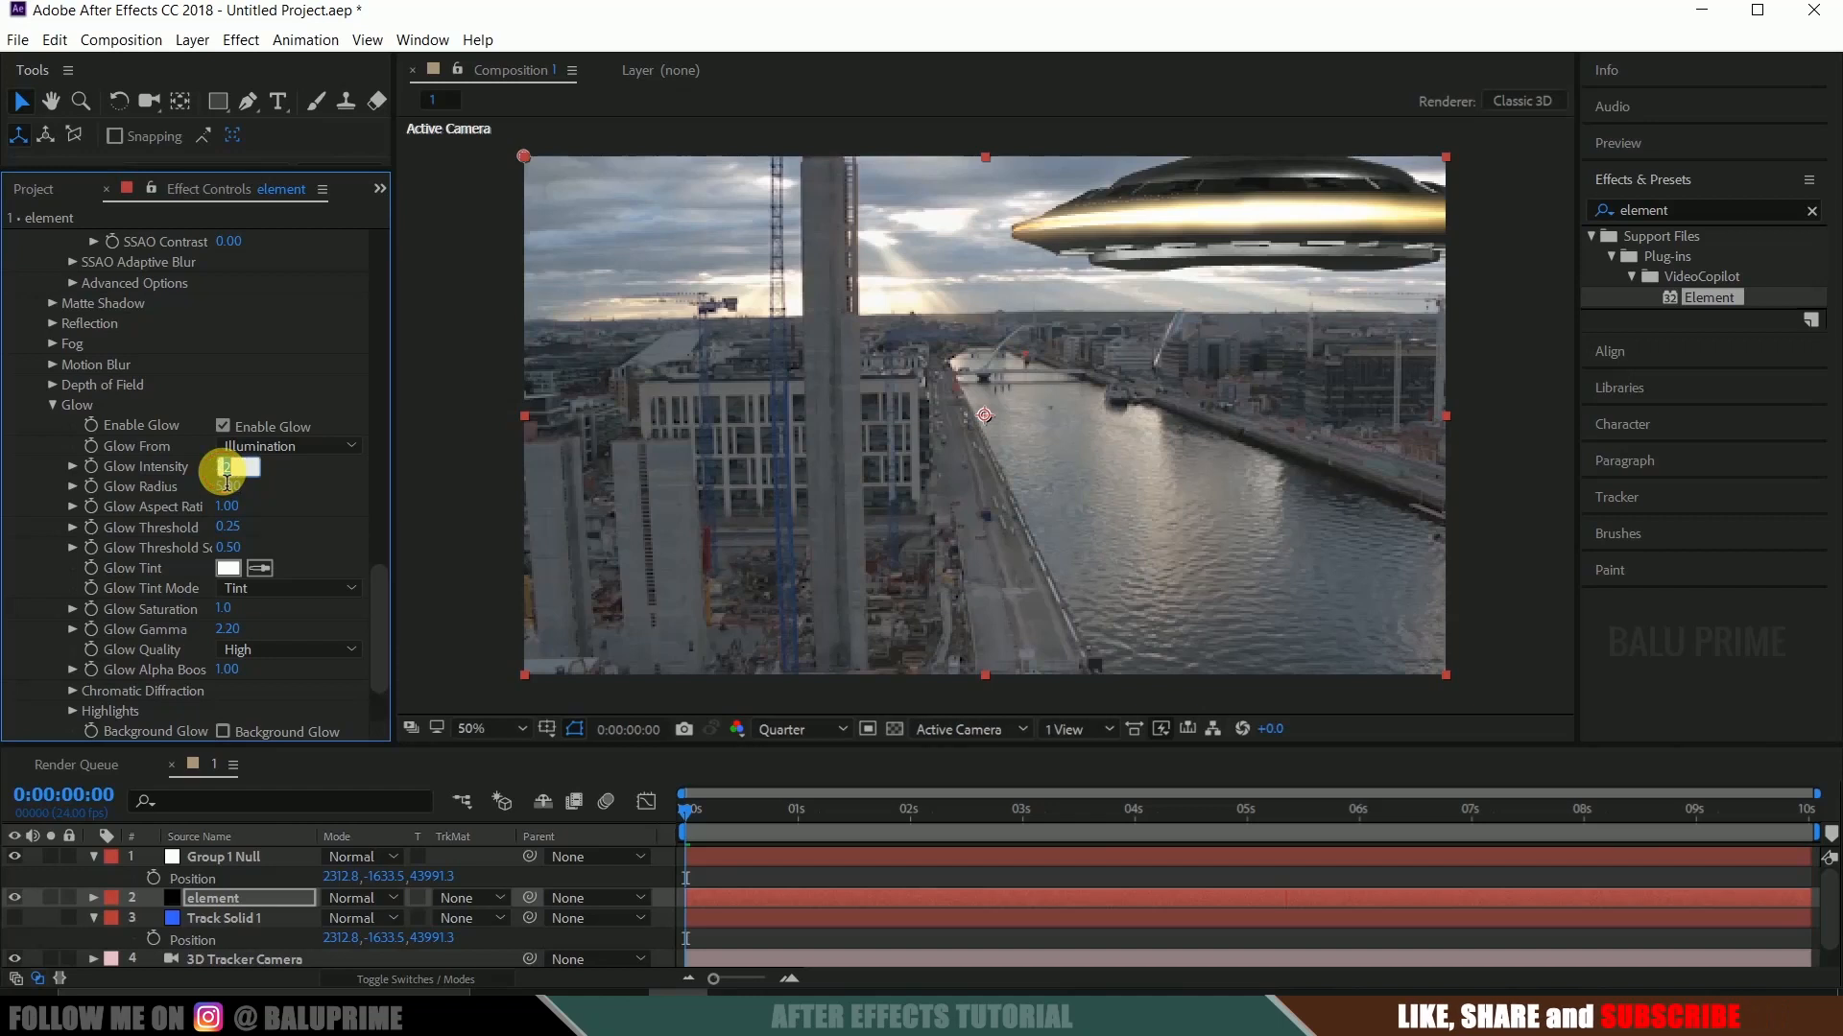
{"action": "type", "text": "1"}
{"action": "key", "text": "Return"}
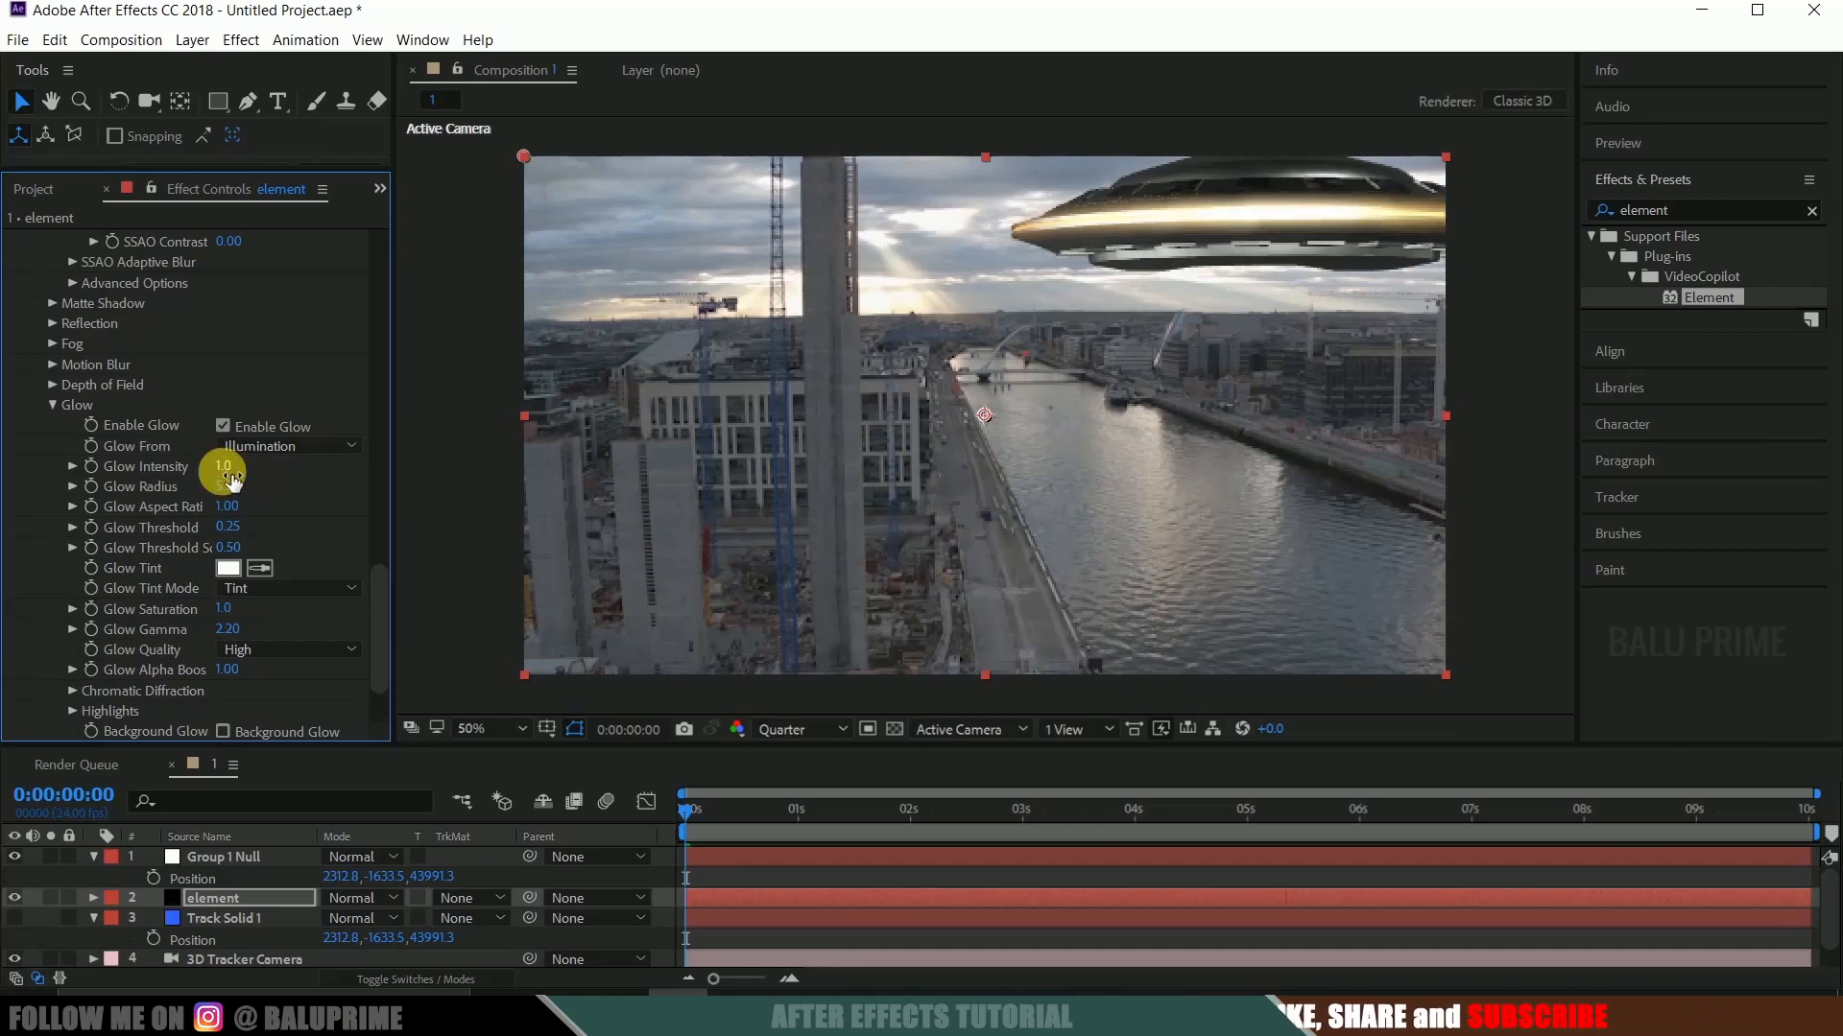
{"action": "left_click", "coordinate": [230, 477]}
{"action": "type", "text": "5"}
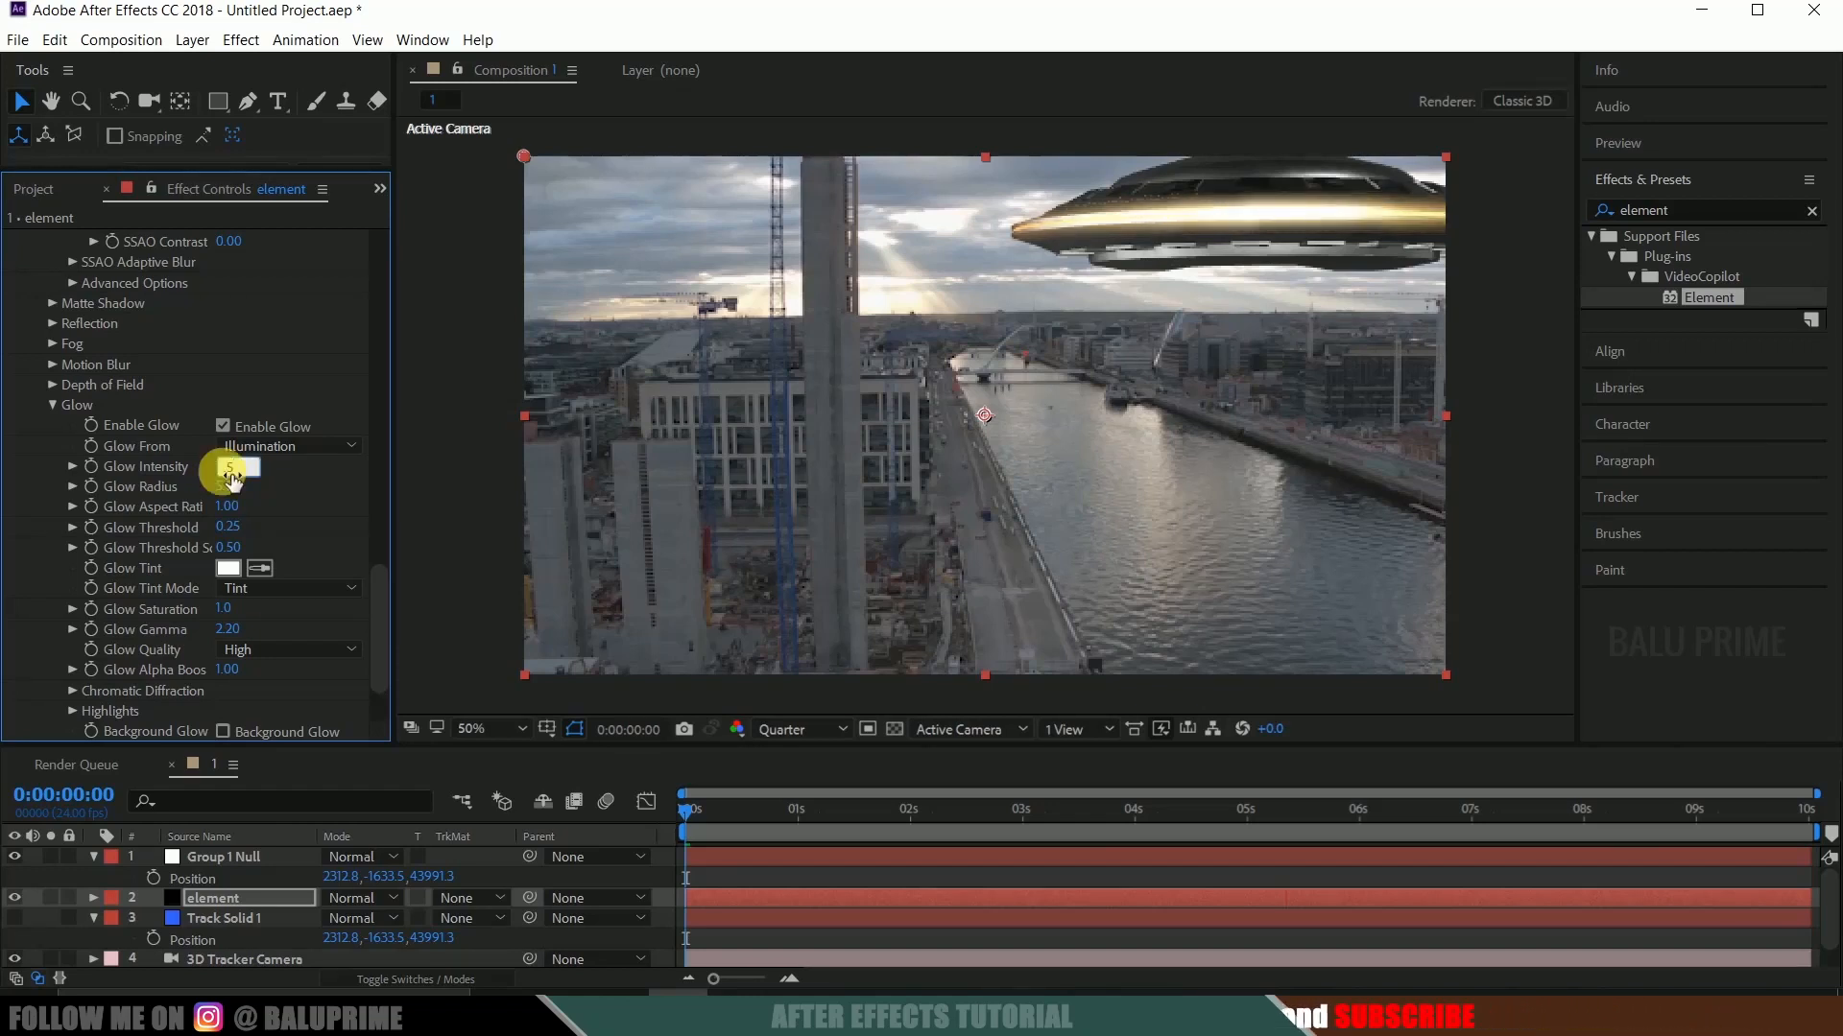
{"action": "key", "text": "Return"}
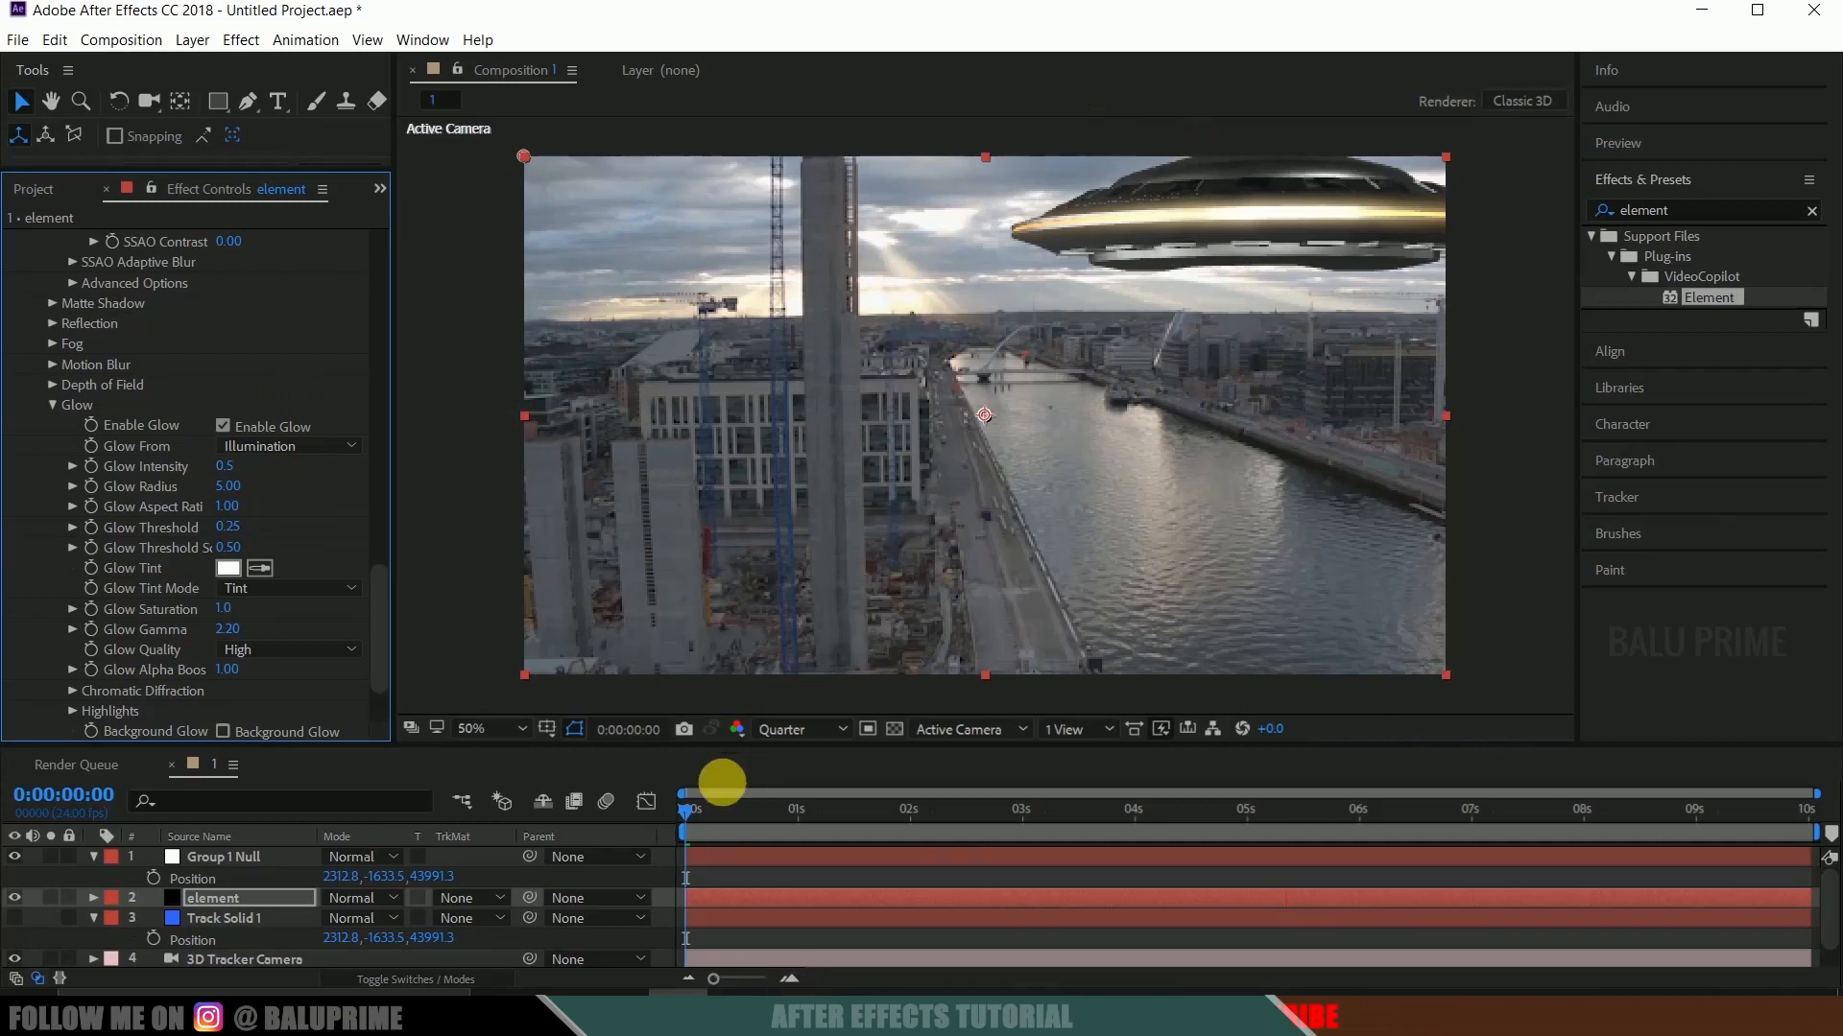
{"action": "left_click", "coordinate": [667, 810]}
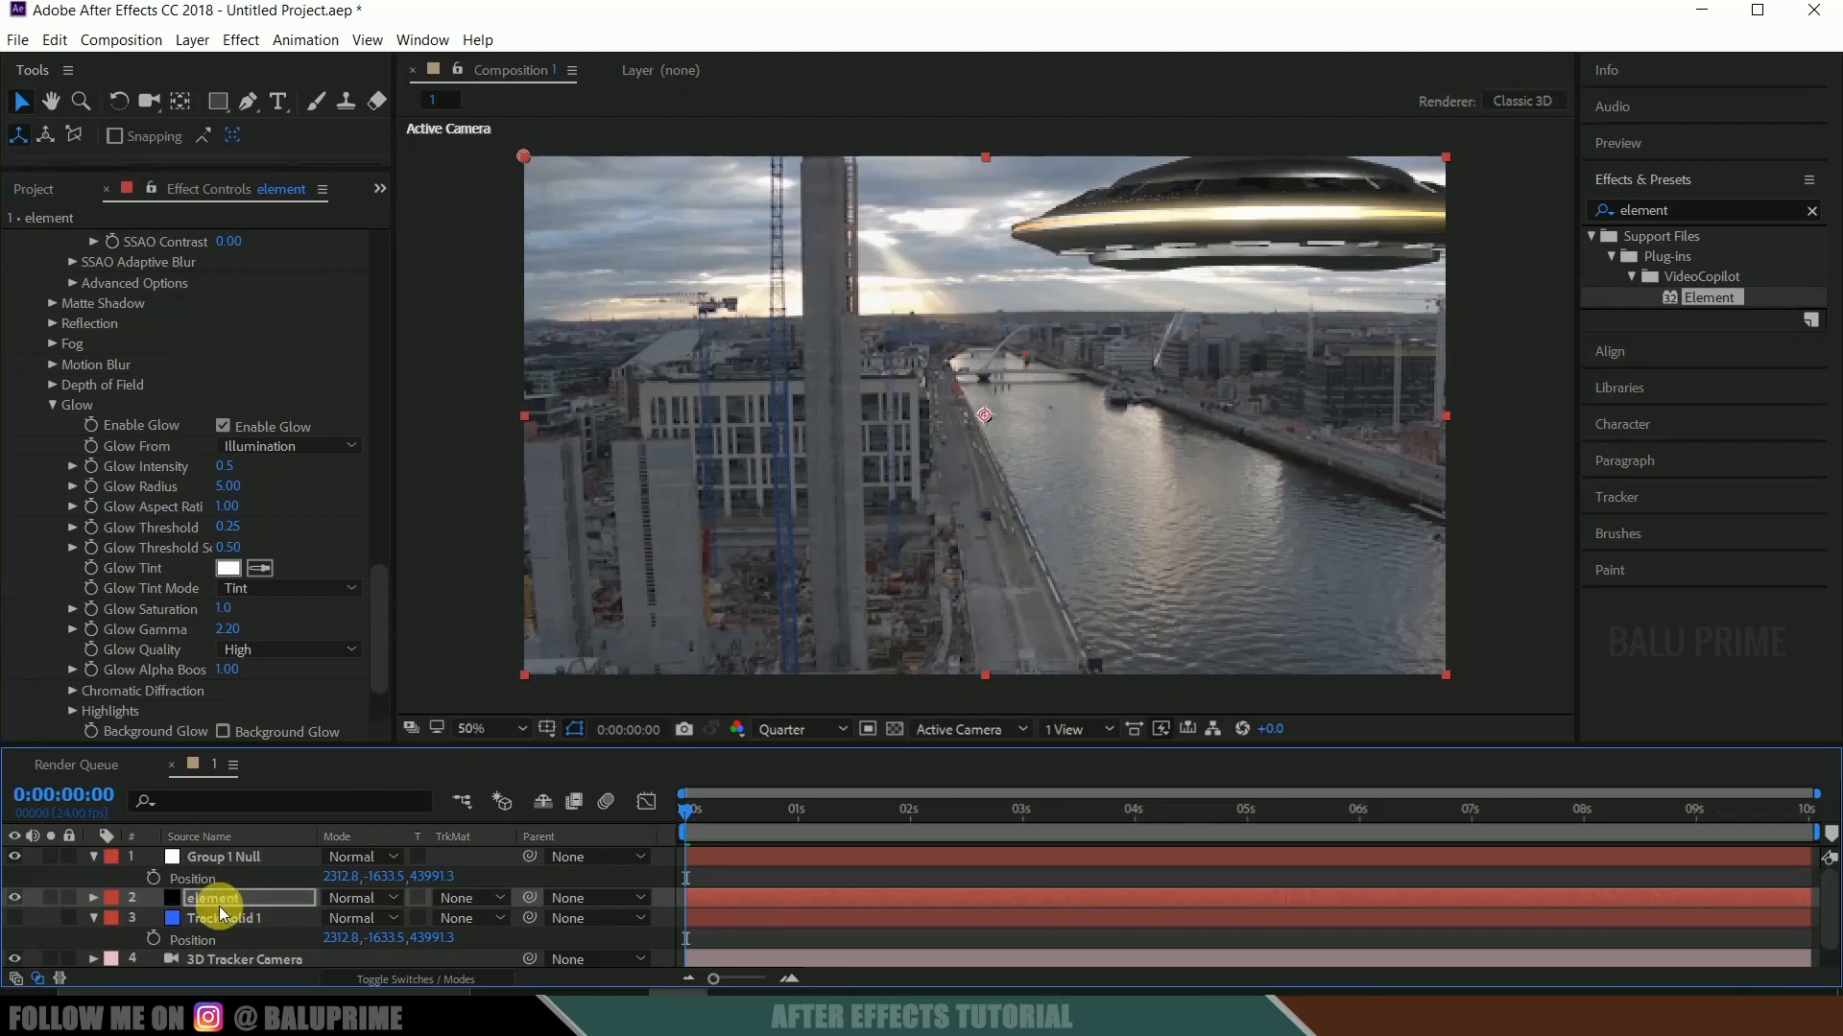
Replace the Element scene's environment texture with Screenshot (633).png from the Pictures Screenshots folder and apply the scene setup.
{"action": "left_click_drag", "start_coordinate": [376, 649], "coordinate": [424, 184]}
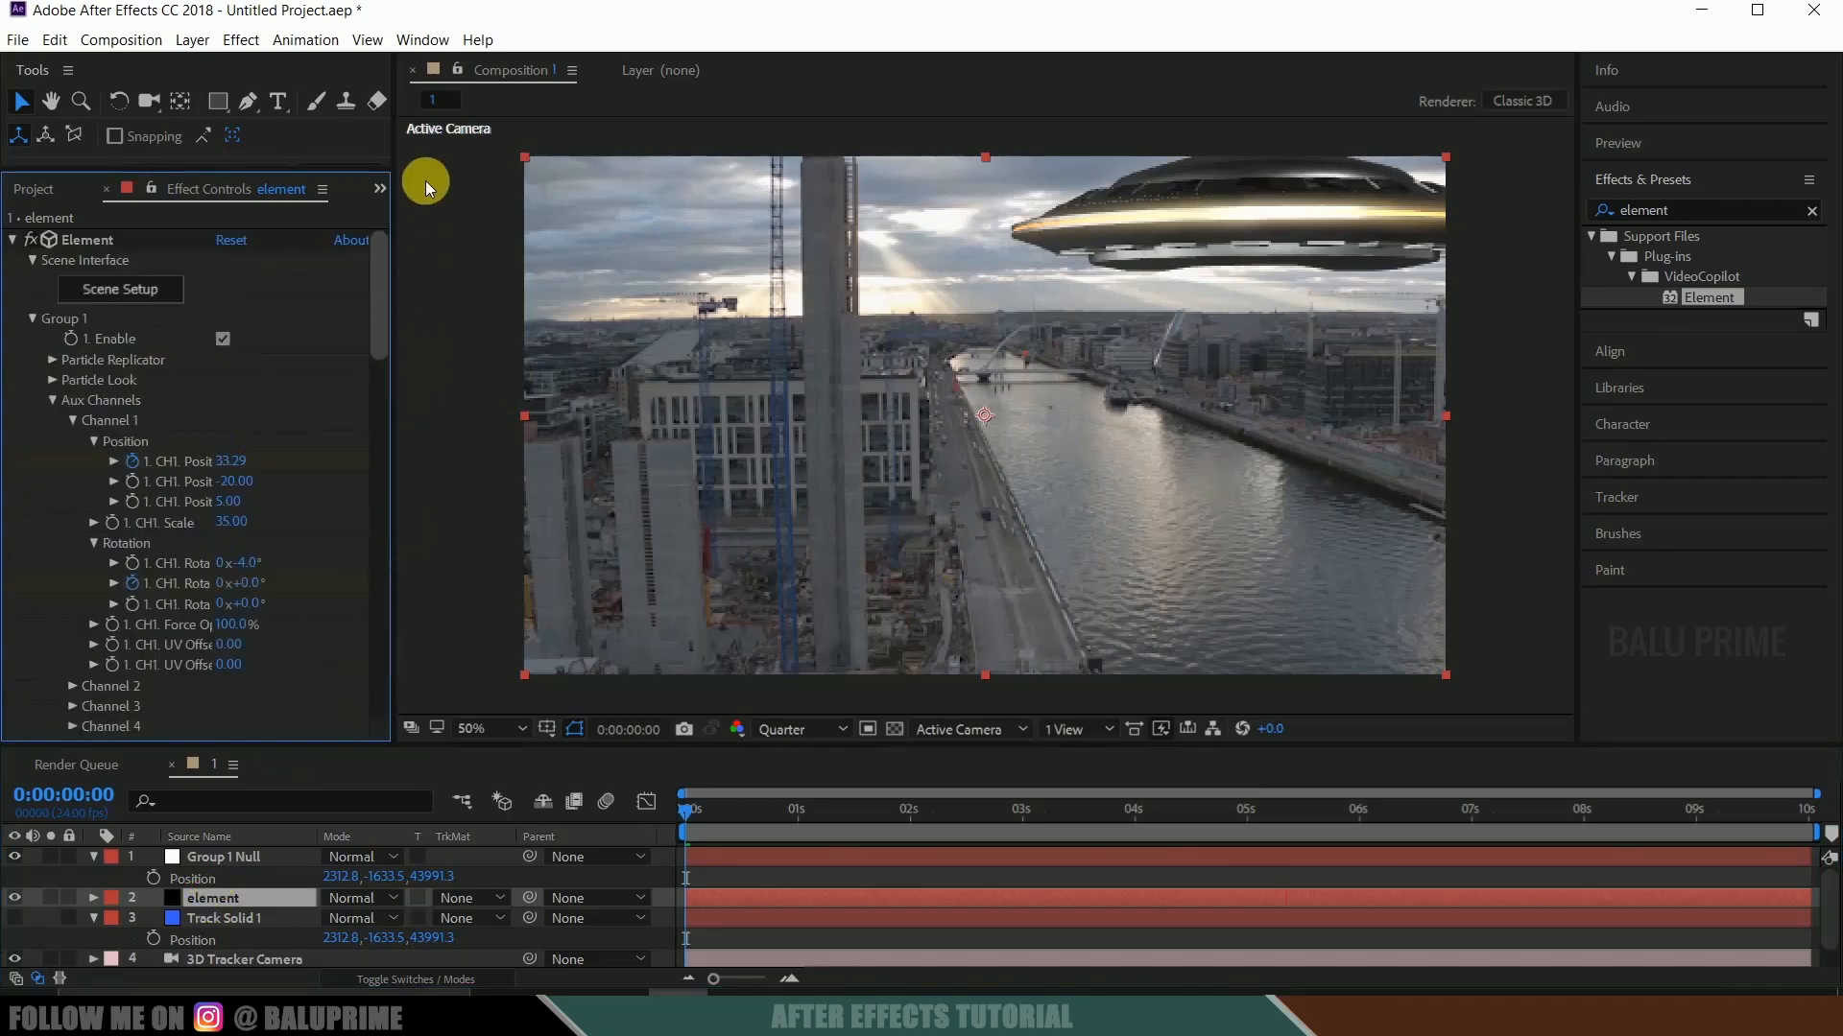
{"action": "left_click", "coordinate": [123, 293]}
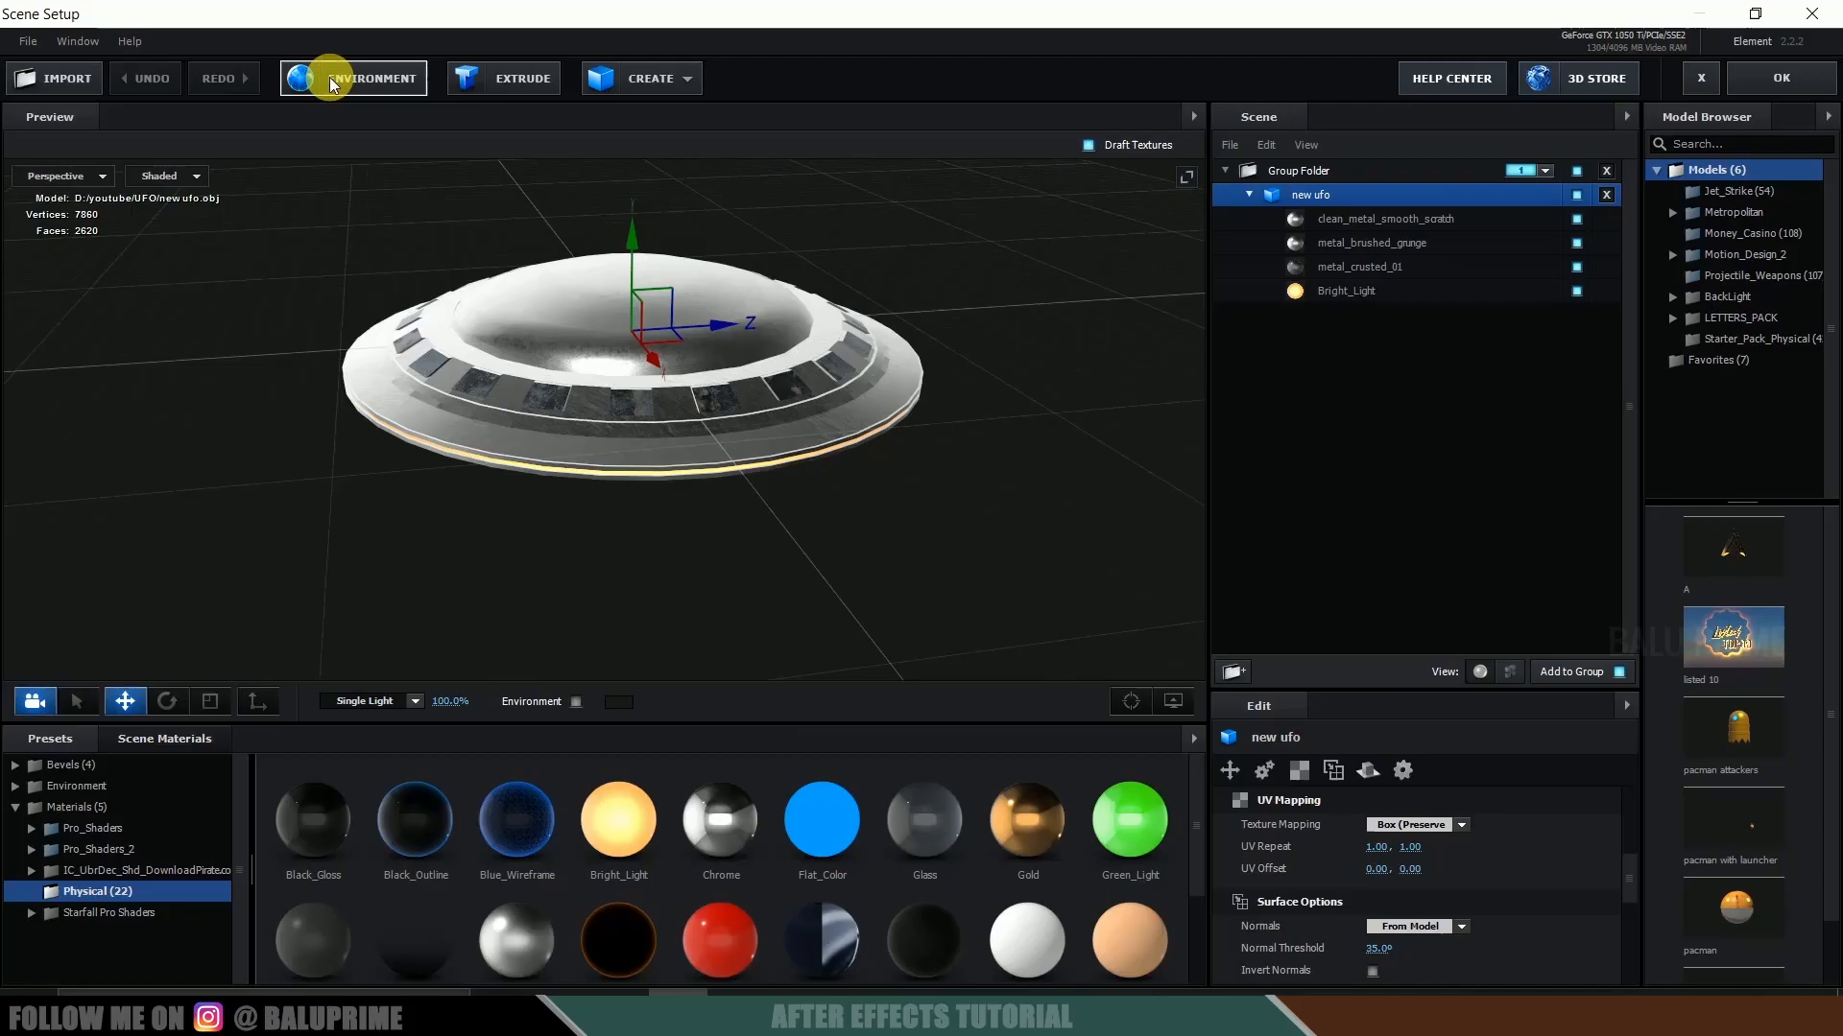
{"action": "left_click", "coordinate": [321, 75]}
{"action": "left_click", "coordinate": [950, 396]}
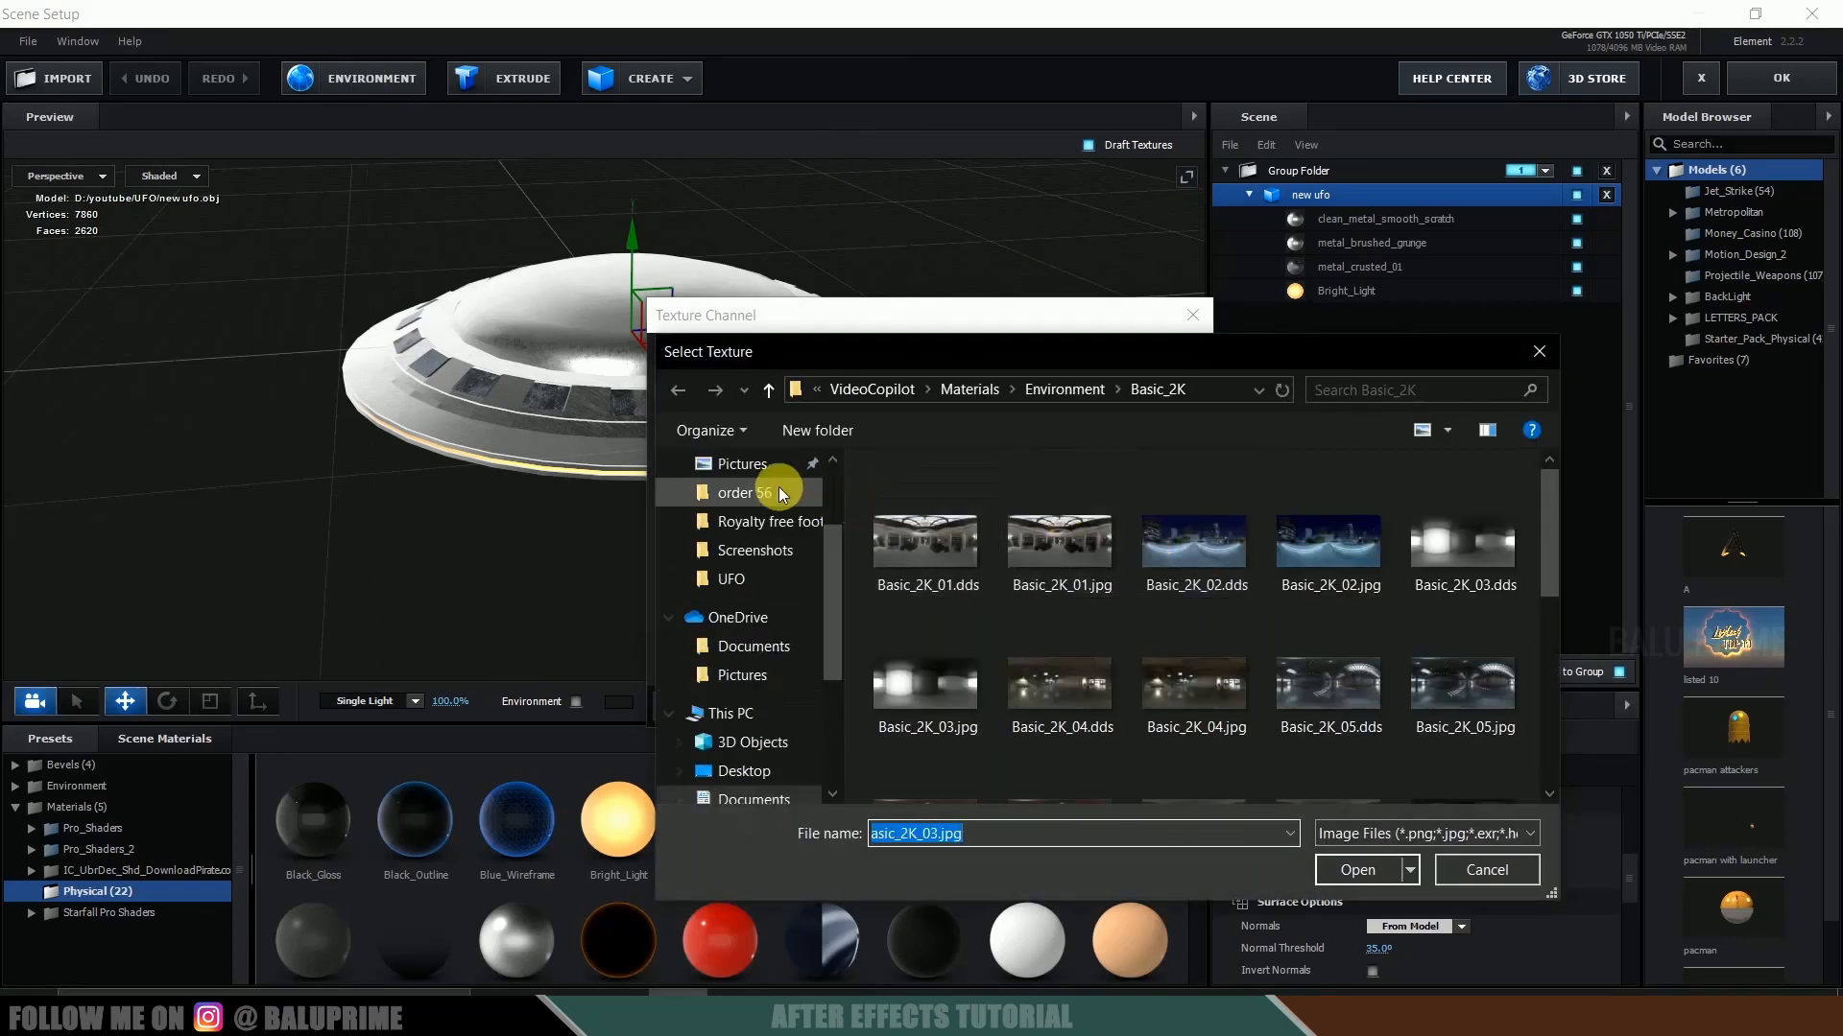
{"action": "left_click", "coordinate": [758, 463]}
{"action": "double_click", "coordinate": [1508, 527]}
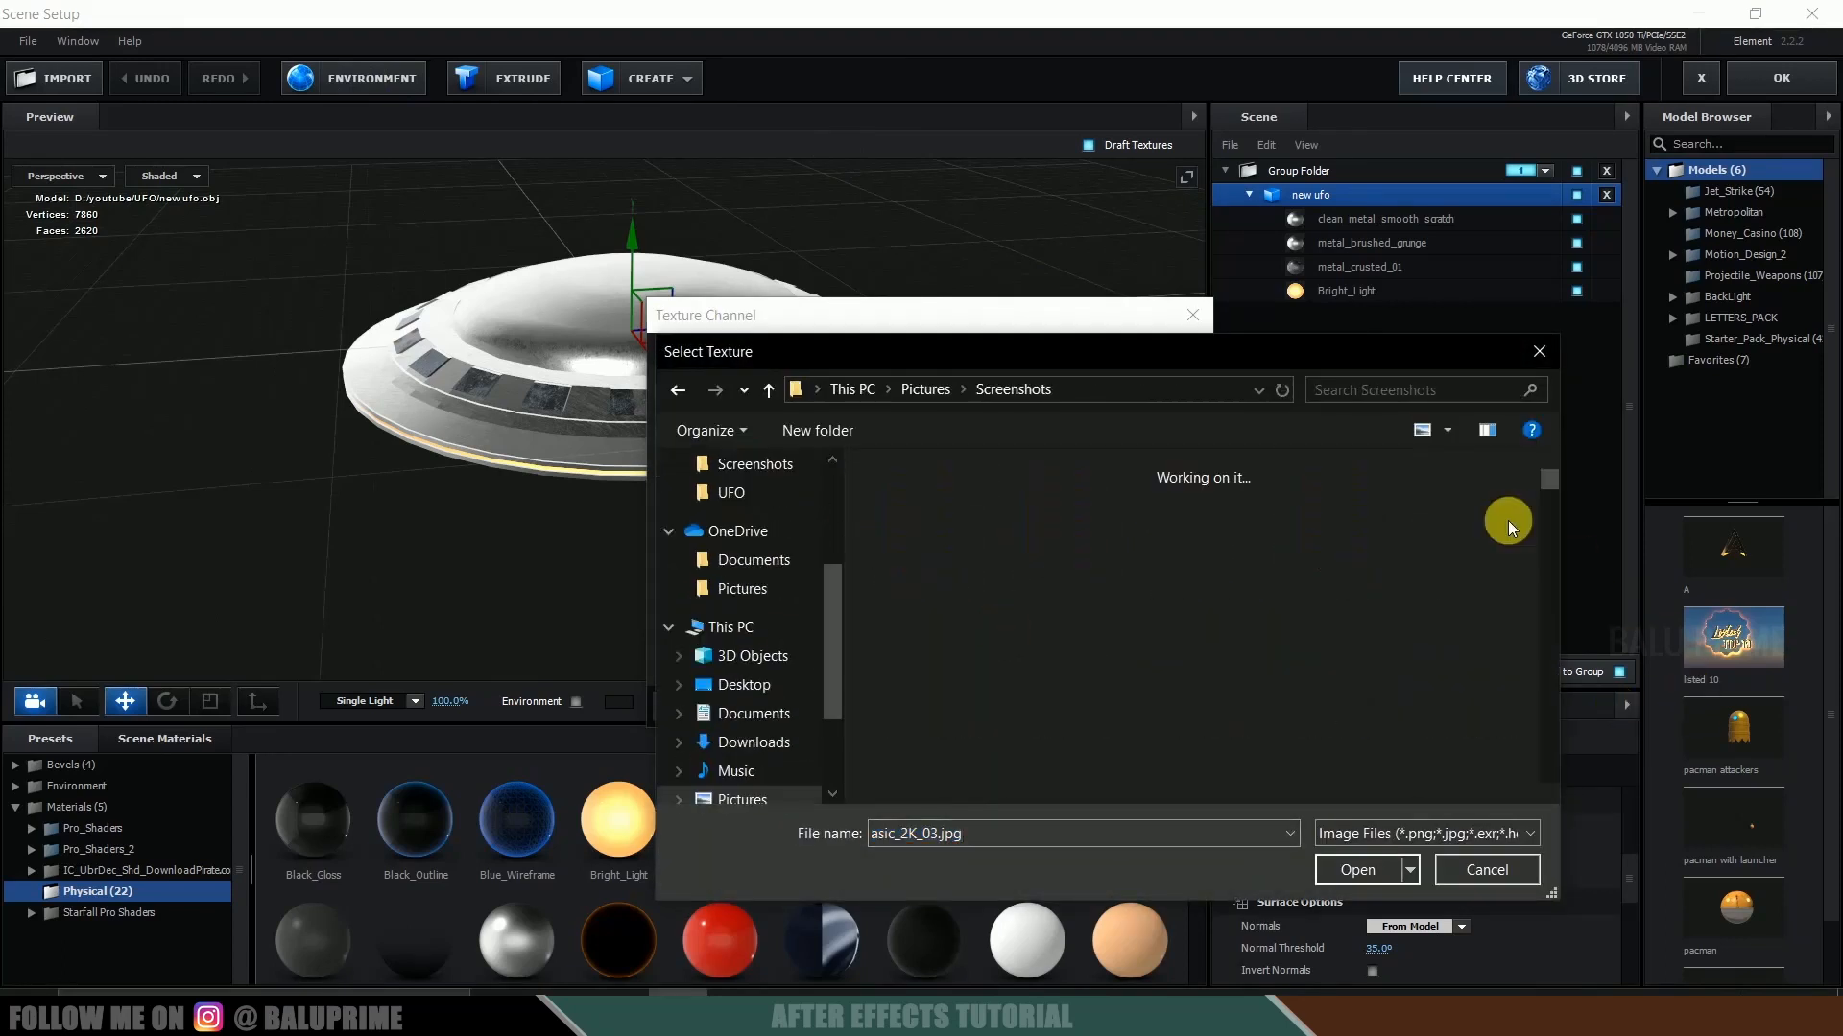
{"action": "left_click_drag", "start_coordinate": [1540, 477], "coordinate": [1555, 843]}
{"action": "left_click", "coordinate": [1062, 761]}
{"action": "left_click", "coordinate": [1359, 868]}
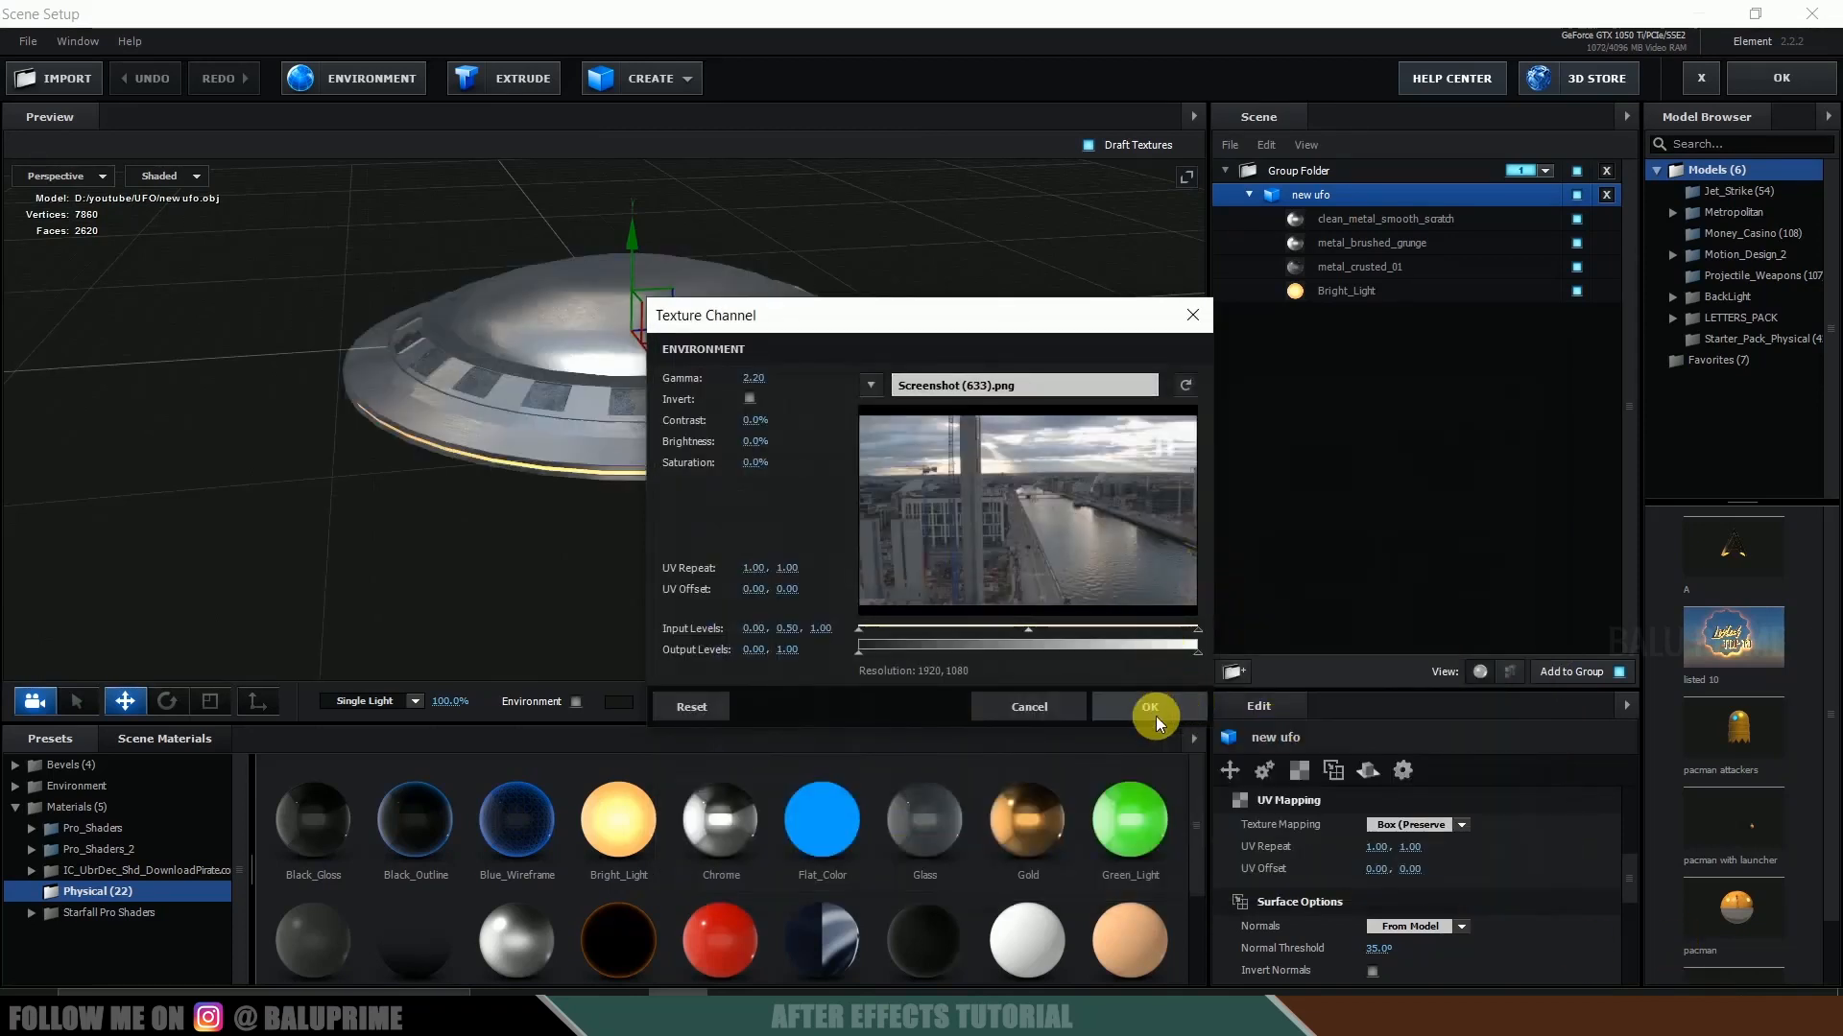
{"action": "left_click", "coordinate": [1148, 706]}
{"action": "mouse_move", "coordinate": [815, 486]}
{"action": "left_mouse_down"}
{"action": "mouse_move", "coordinate": [617, 518]}
{"action": "mouse_move", "coordinate": [761, 515]}
{"action": "mouse_move", "coordinate": [754, 400]}
{"action": "mouse_move", "coordinate": [615, 516]}
{"action": "mouse_move", "coordinate": [799, 478]}
{"action": "left_mouse_up"}
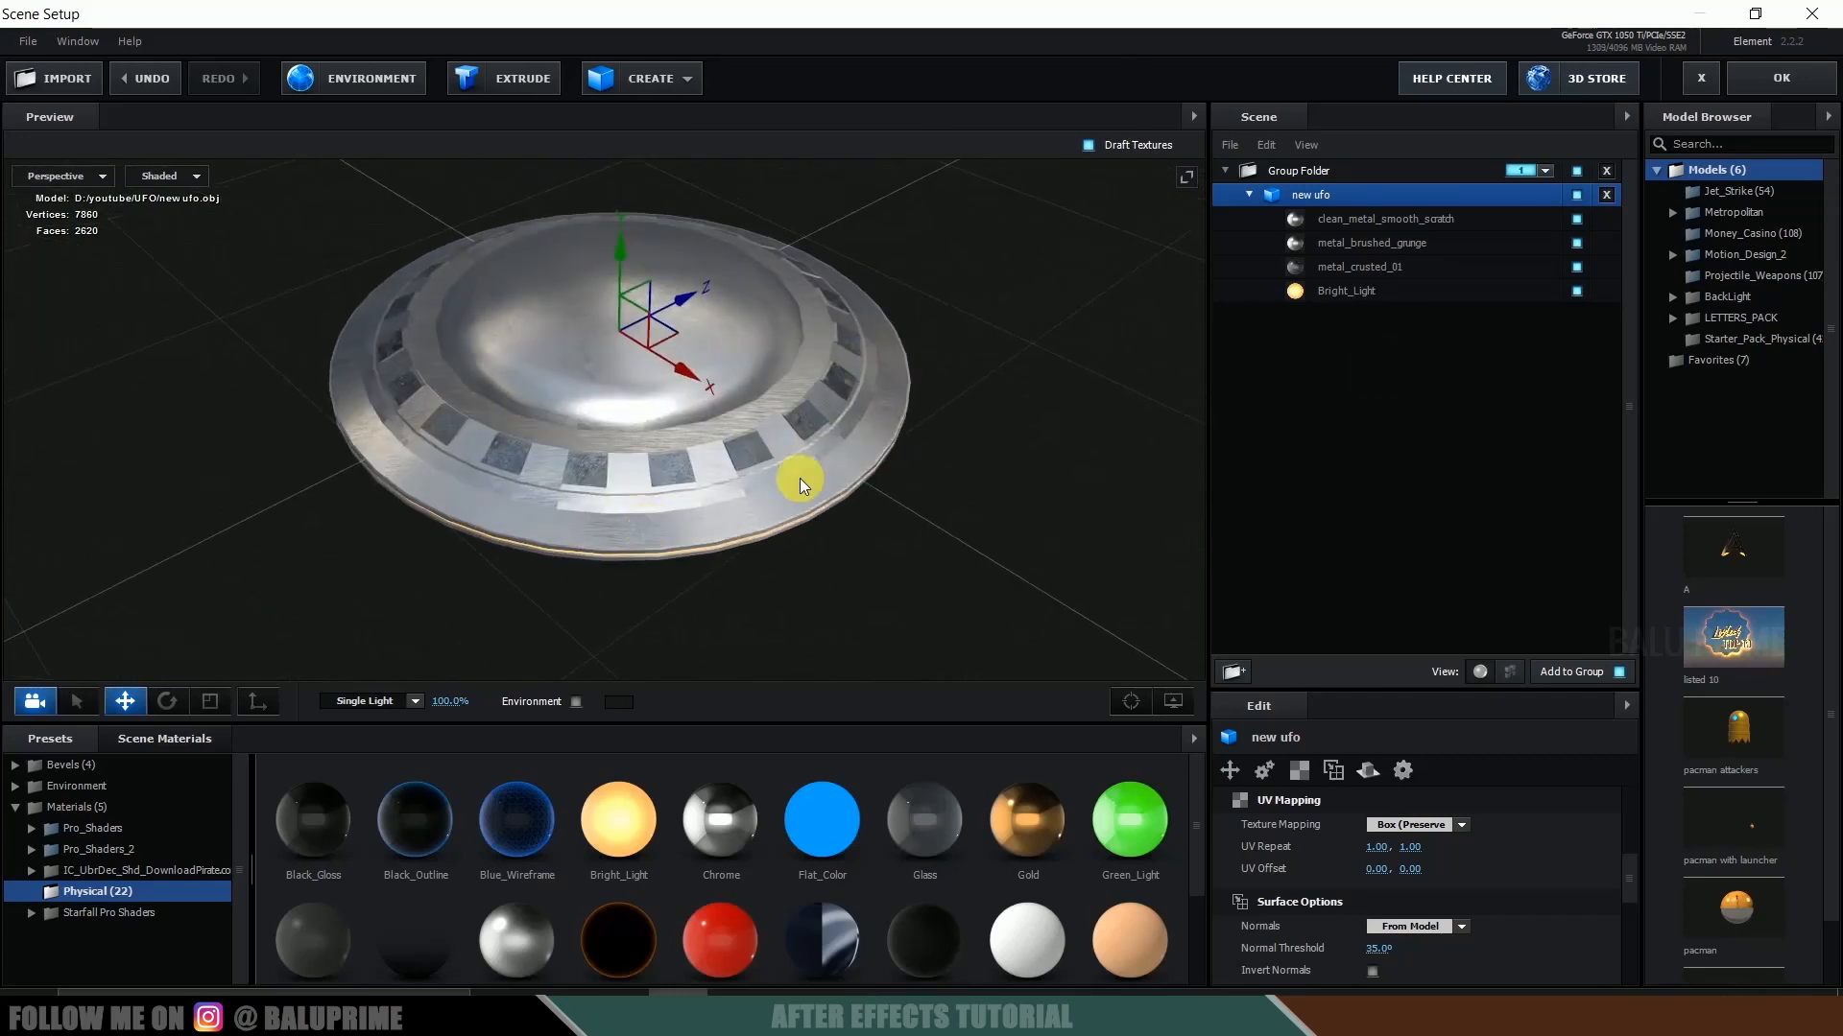
{"action": "left_click", "coordinate": [1774, 81]}
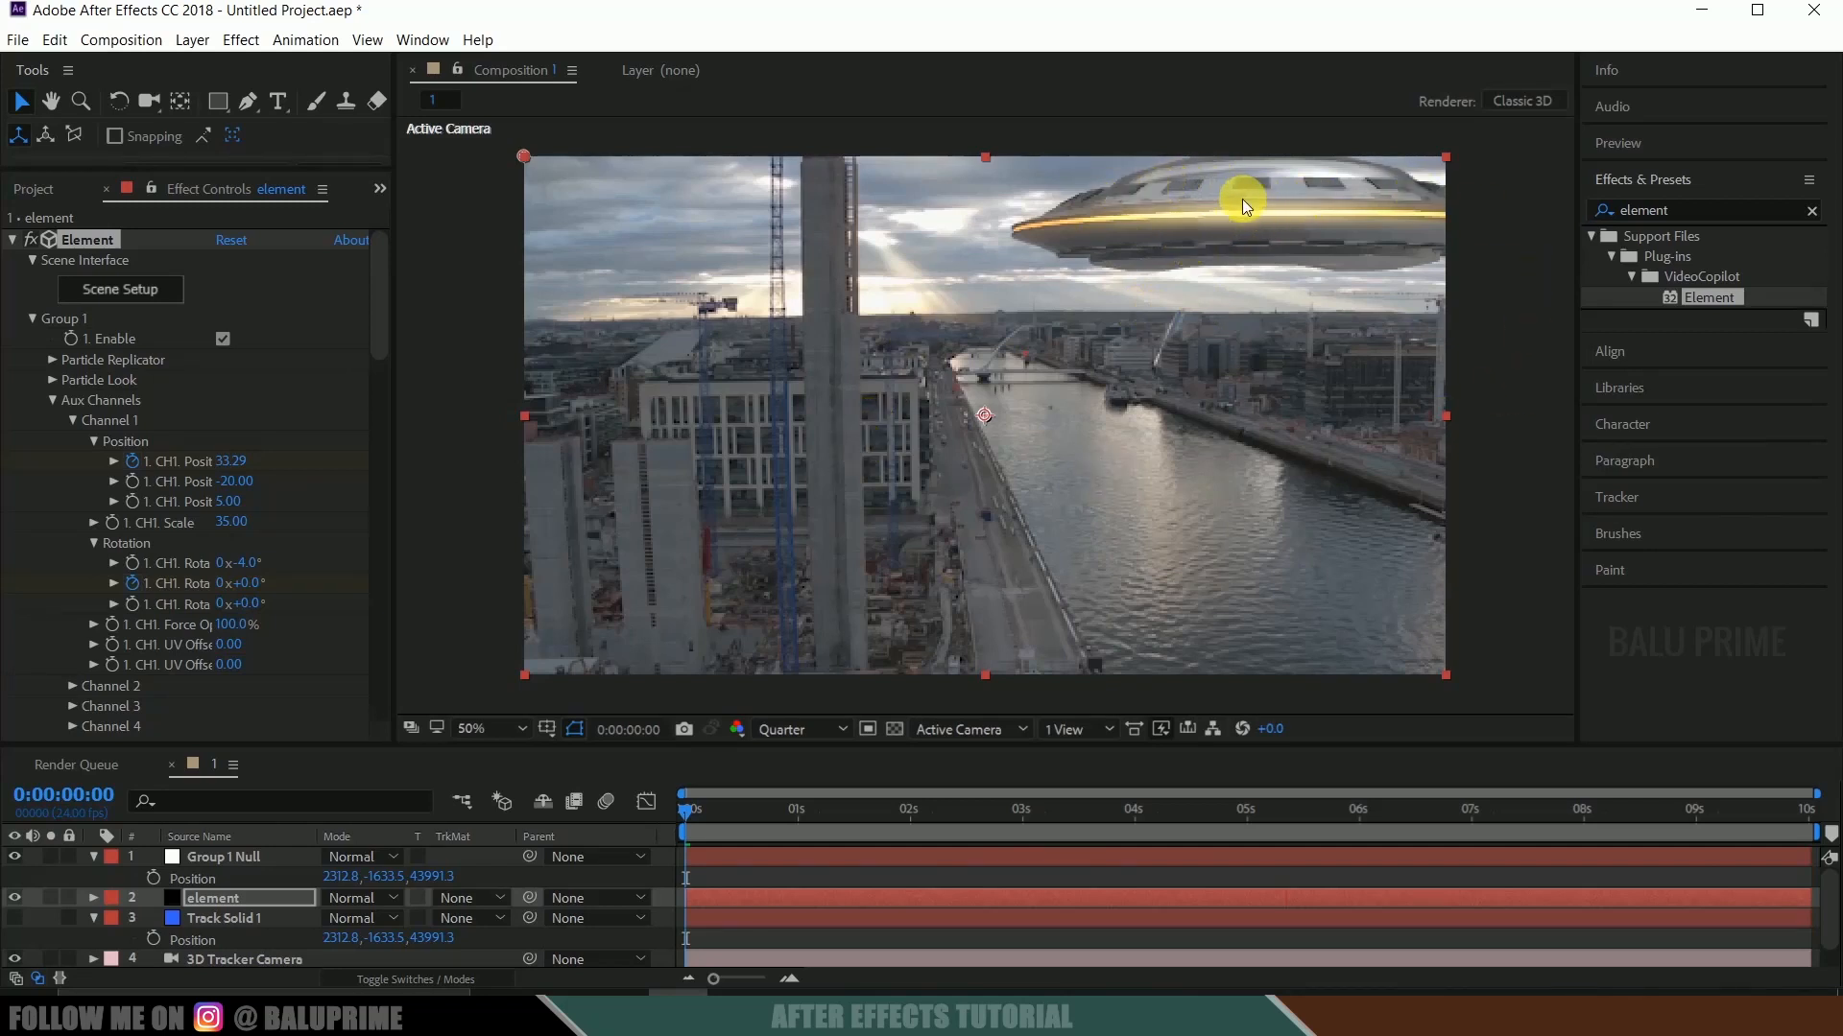
Lower the environment texture's Brightness to about -6% in the Element scene setup, apply it and preview the composition.
{"action": "left_click", "coordinate": [120, 289]}
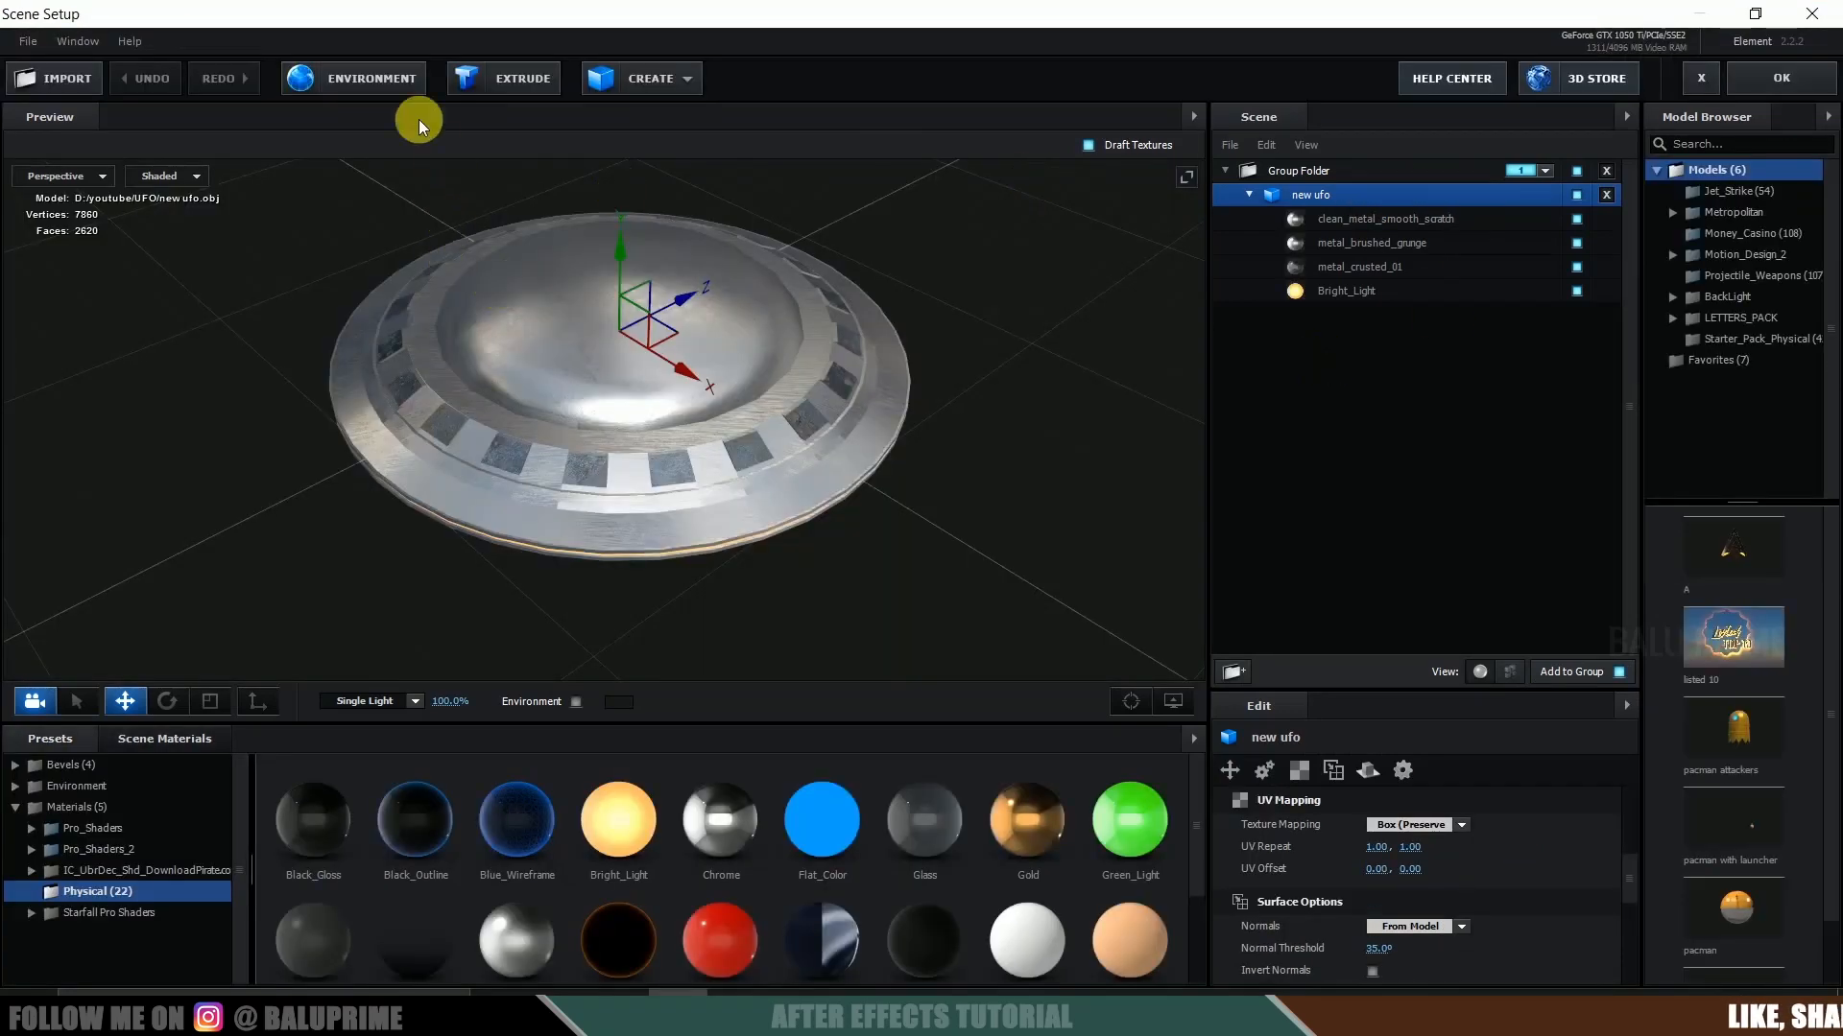
{"action": "left_click", "coordinate": [382, 79]}
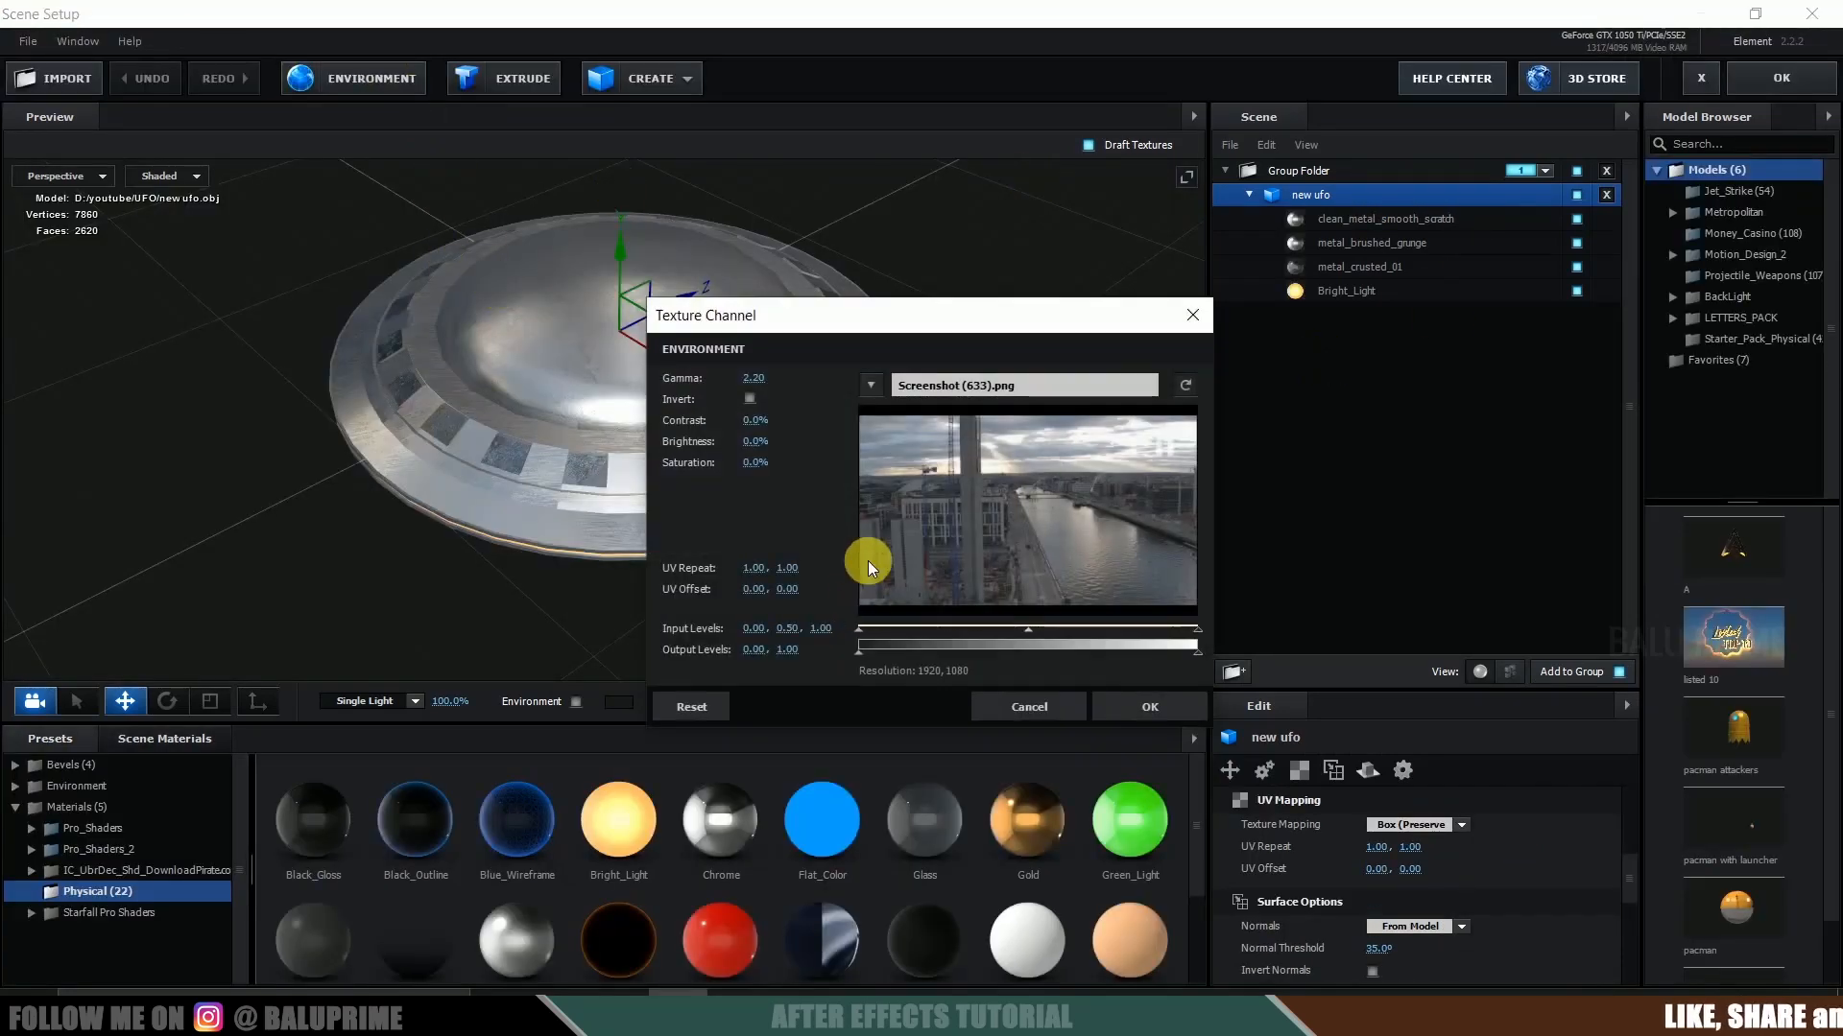
{"action": "left_click_drag", "start_coordinate": [765, 442], "coordinate": [763, 449]}
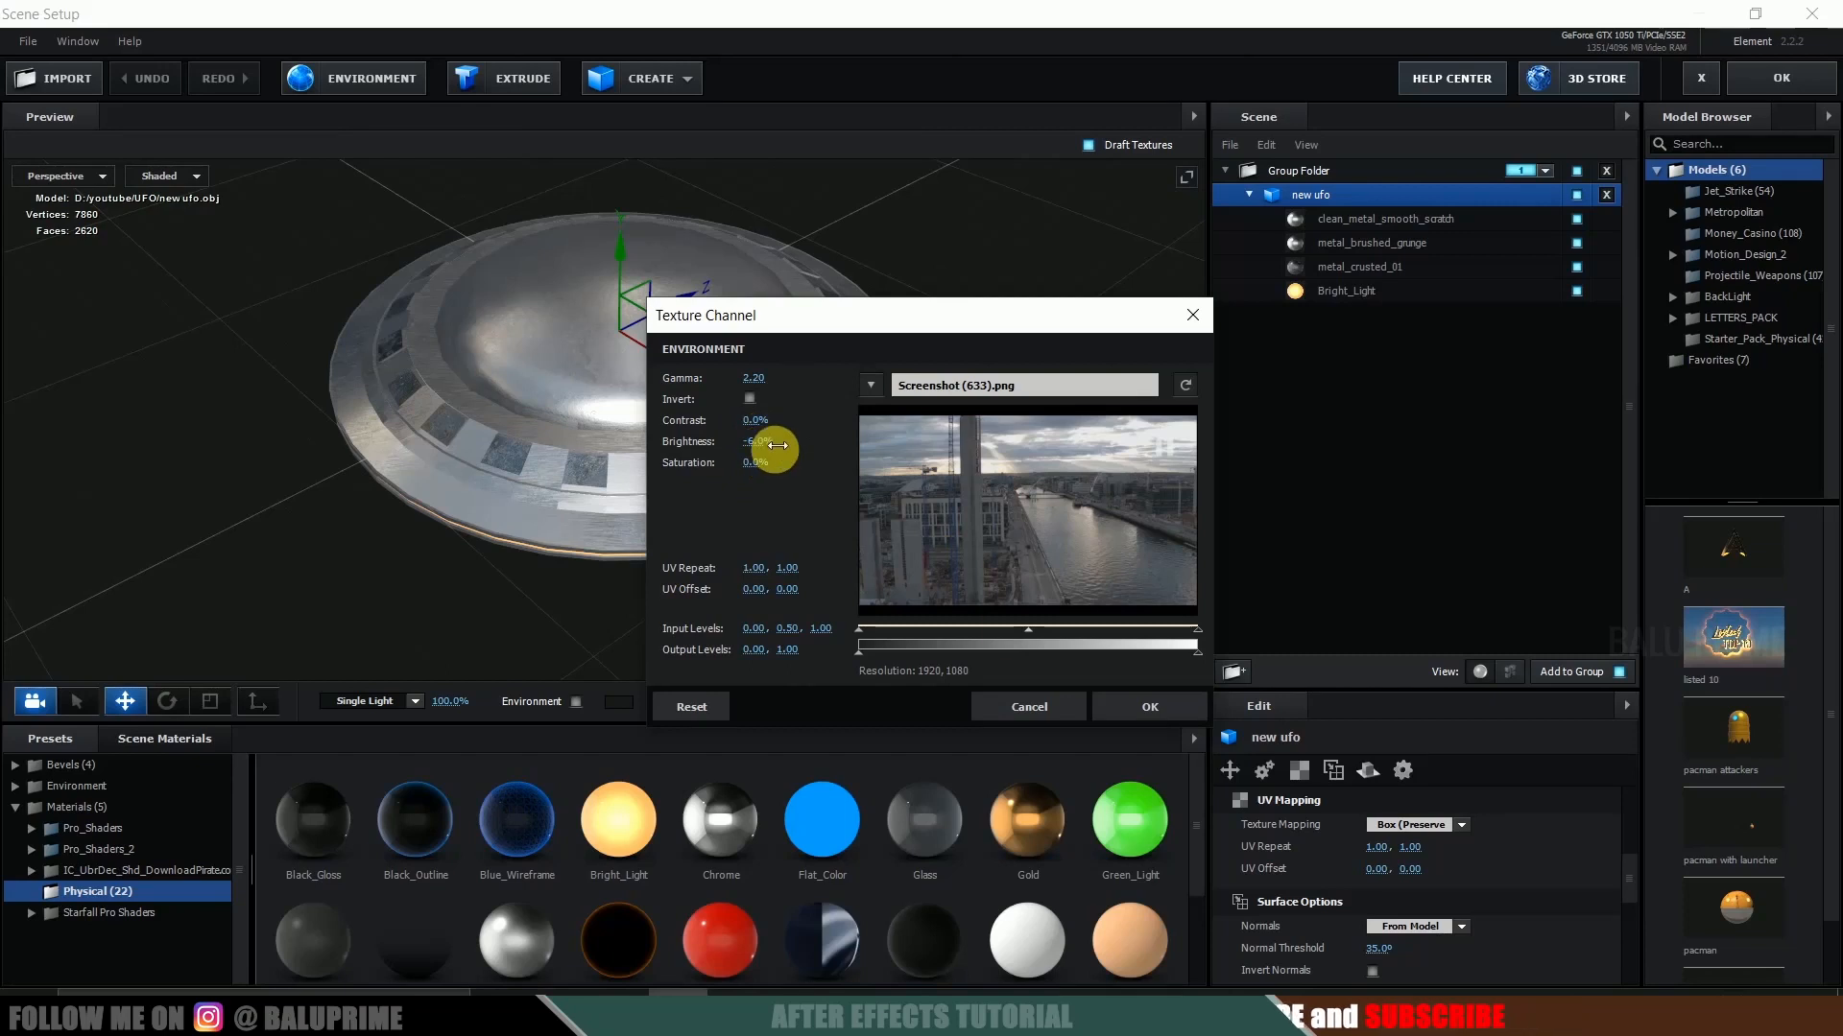
{"action": "left_click", "coordinate": [1152, 707]}
{"action": "left_click", "coordinate": [1761, 79]}
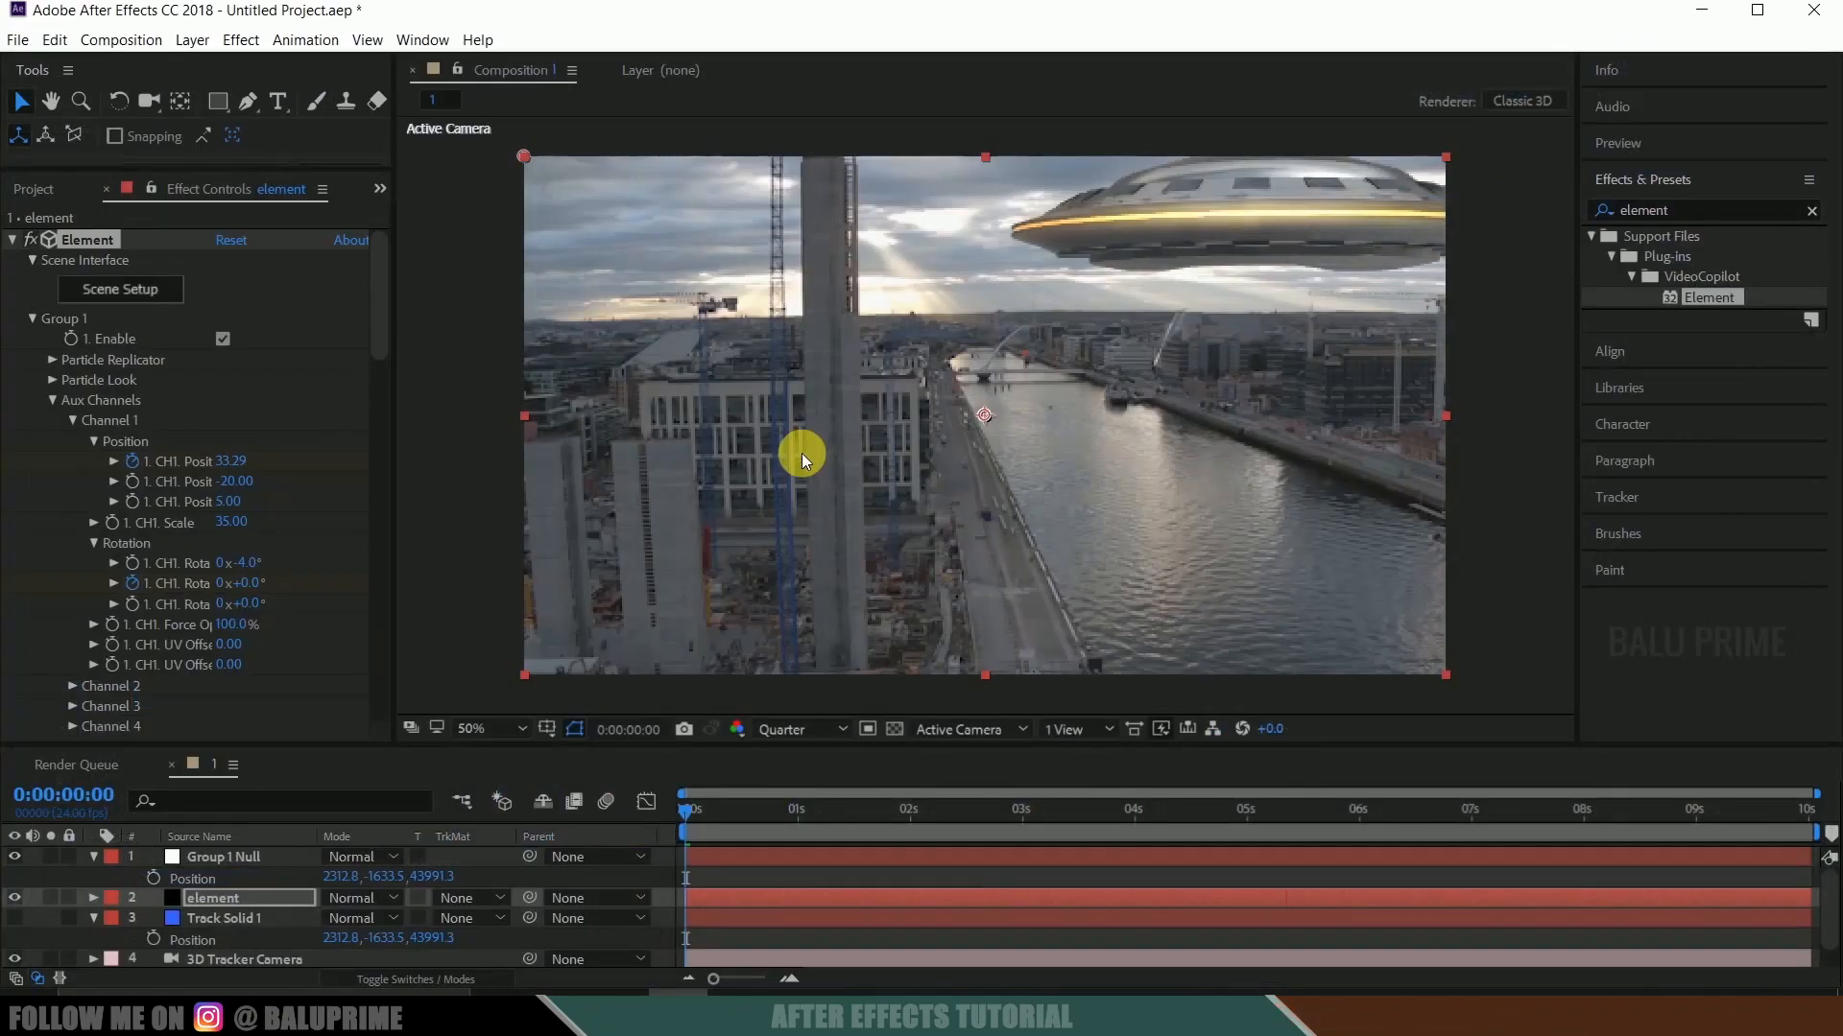
{"action": "key", "text": "space"}
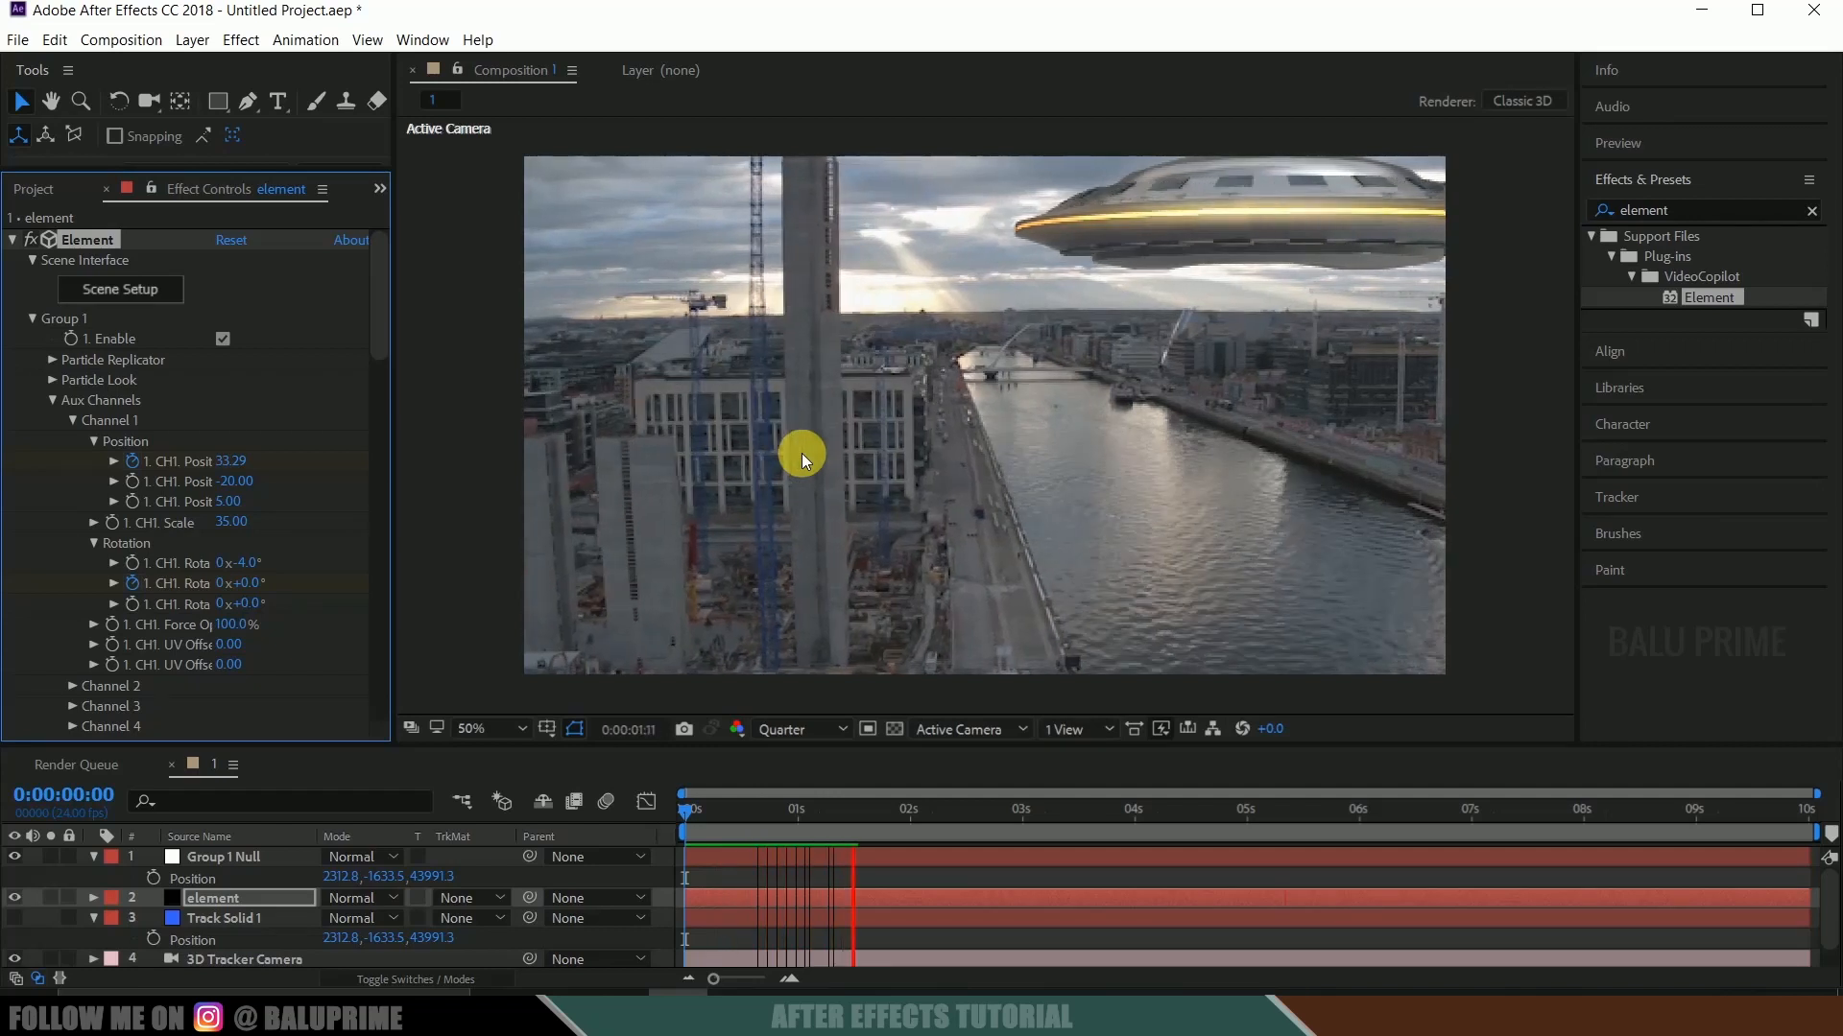